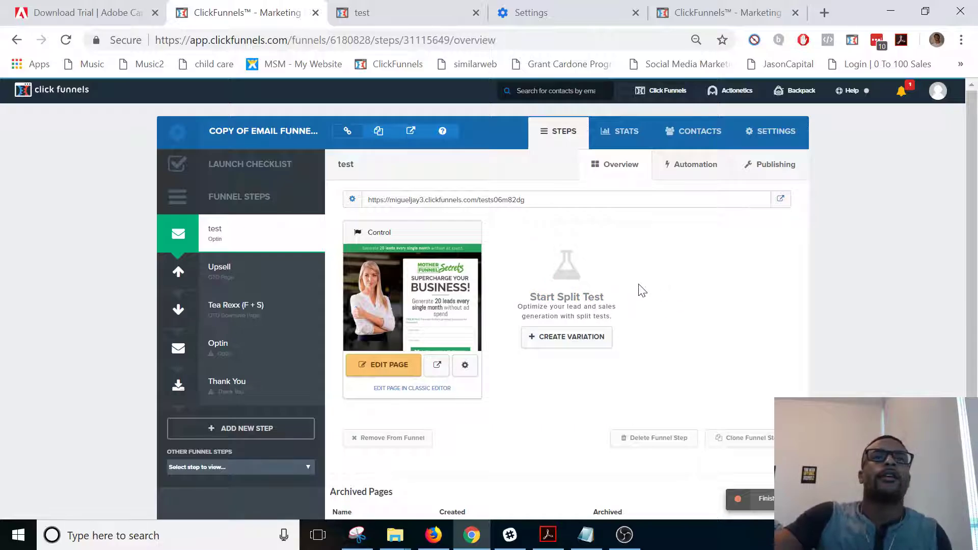
# View the overviews of the Upsell and Tea Rexx (F + S) funnel steps.
pyautogui.moveTo(737, 91)
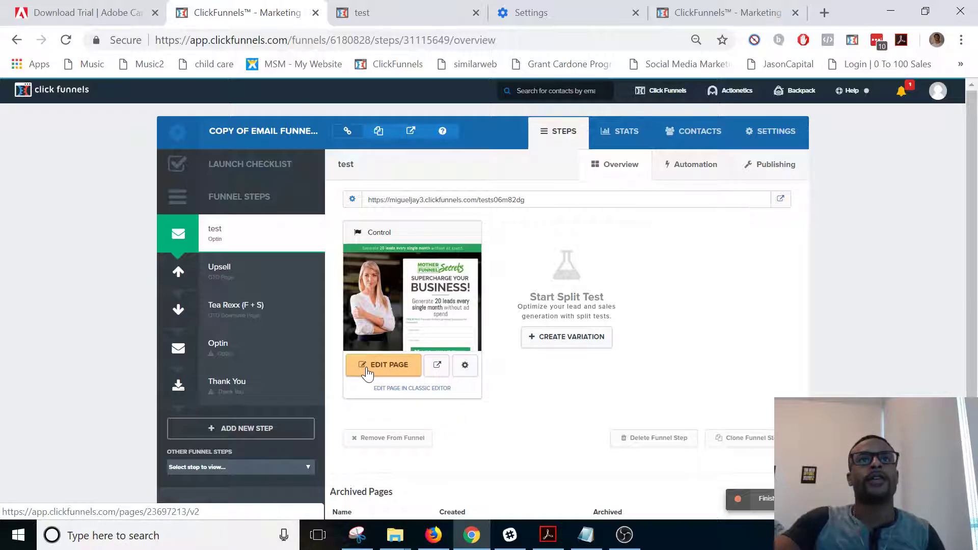
pyautogui.click(219, 279)
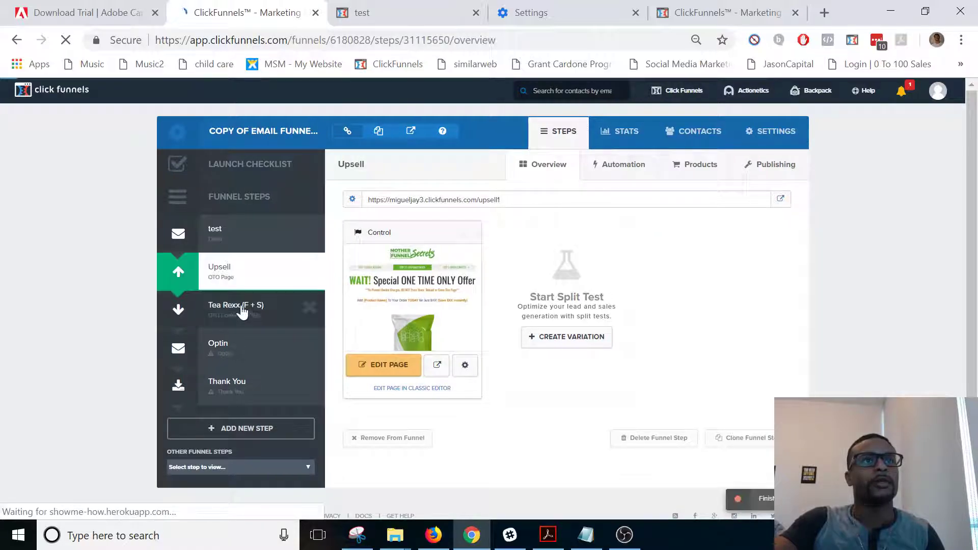
pyautogui.click(242, 308)
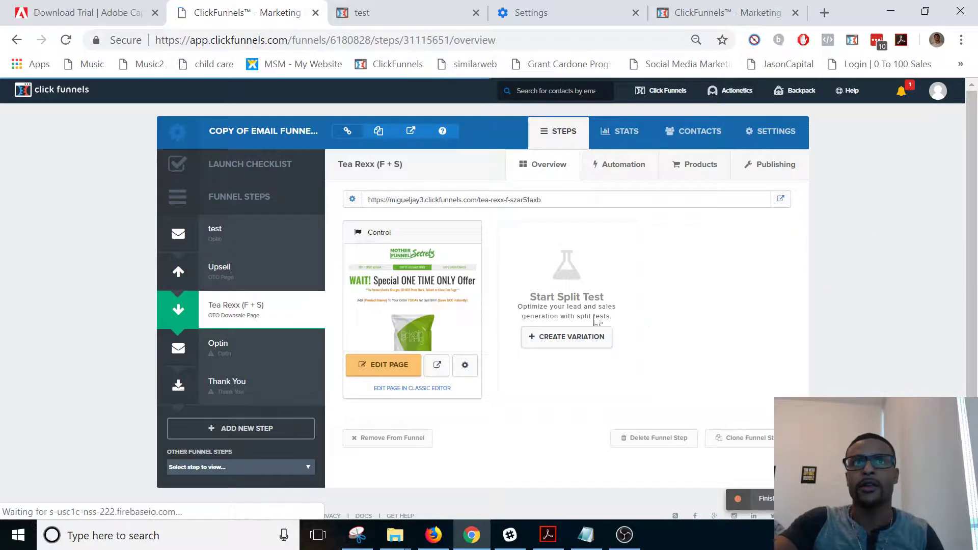
# Open the control page of the test optin step in the page editor and look over its layout.
pyautogui.click(253, 244)
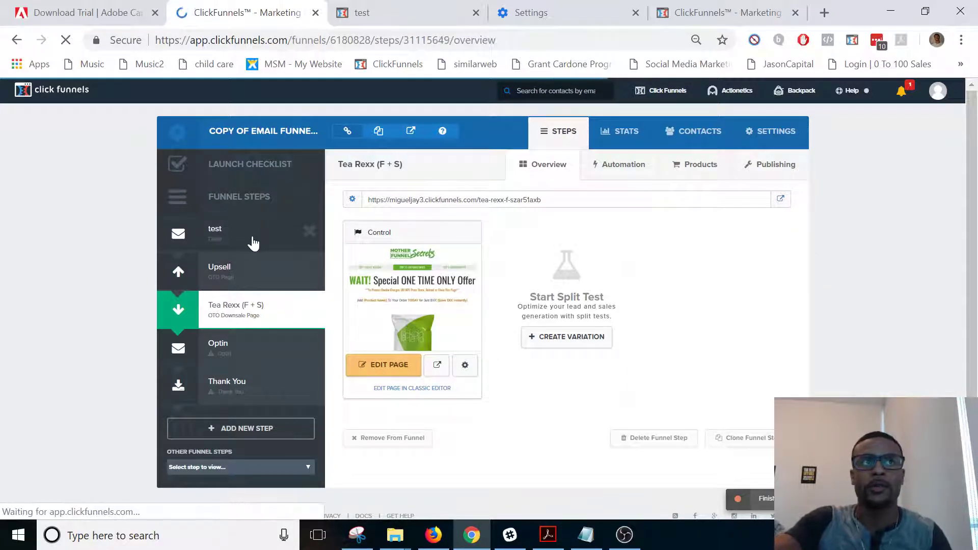
pyautogui.click(381, 366)
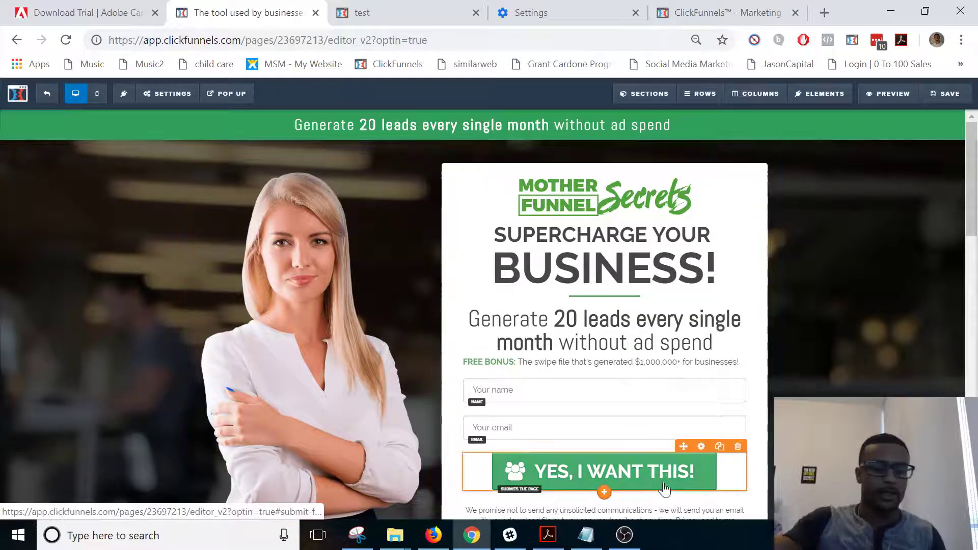
pyautogui.hotkey('ctrl', '-')
pyautogui.hotkey('ctrl', '-')
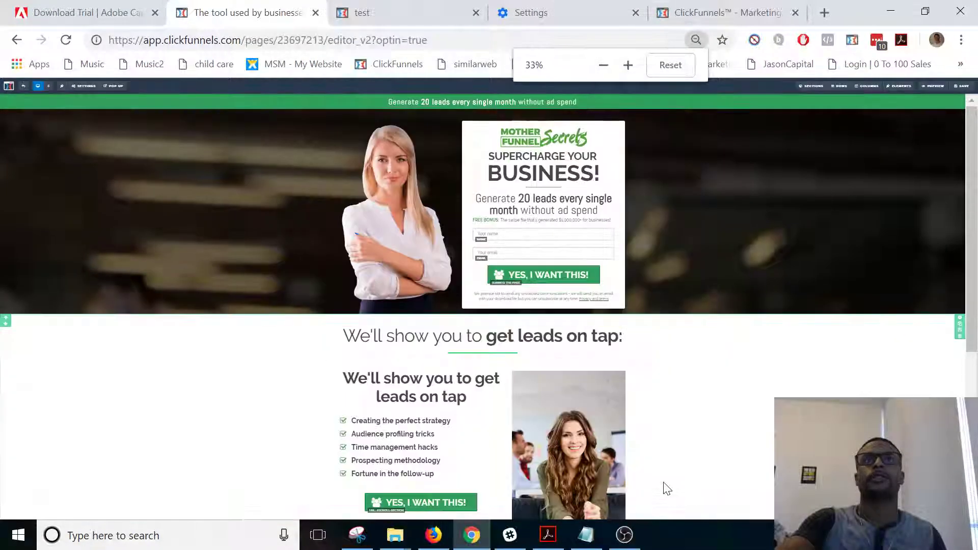
pyautogui.hotkey('ctrl', '+')
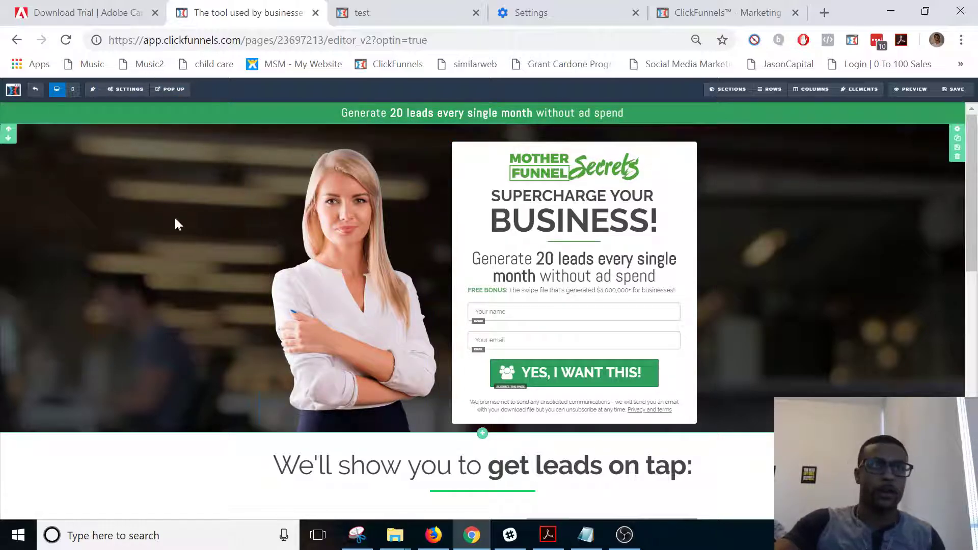
pyautogui.hotkey('ctrl', '+')
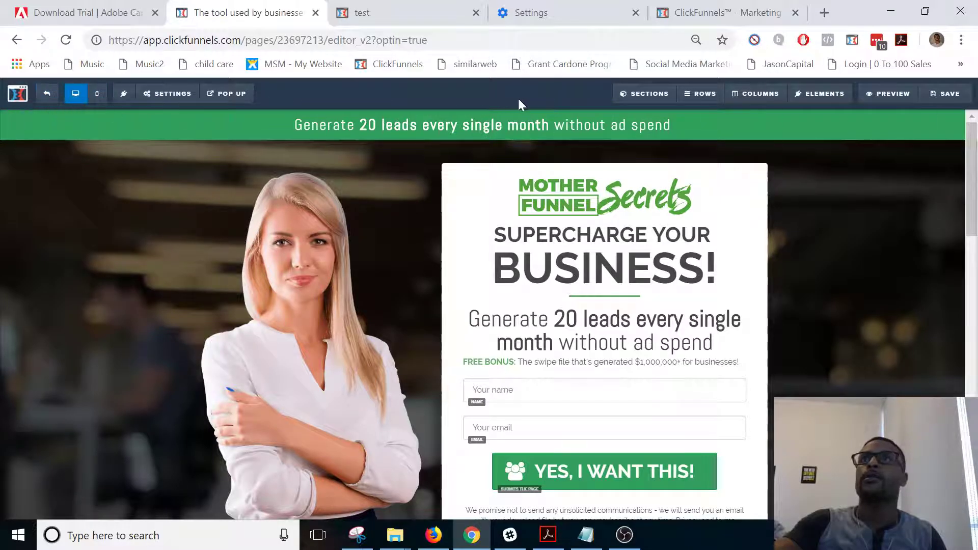
# Review the page editor's tools and the list of available editor apps, closing the list when done.
pyautogui.moveTo(705, 97)
pyautogui.moveTo(816, 102)
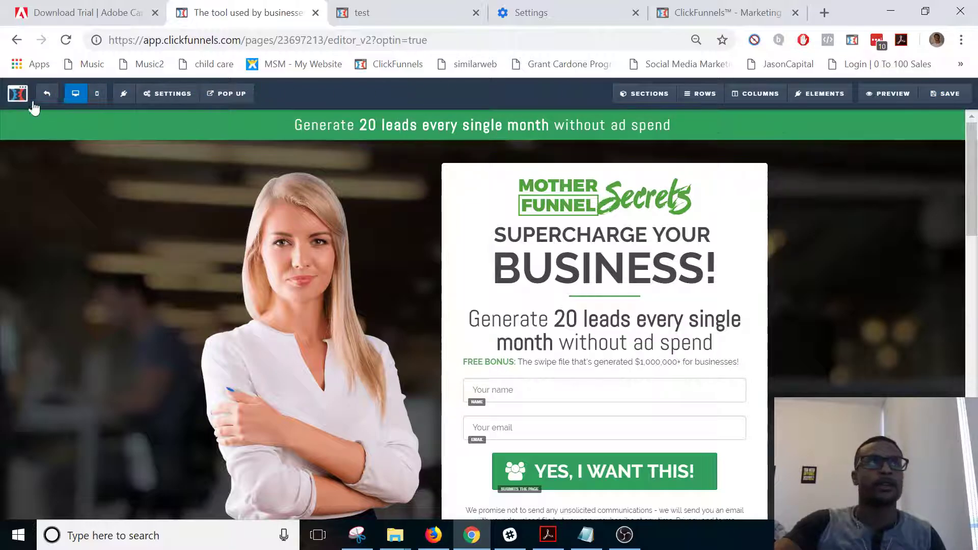
pyautogui.moveTo(175, 101)
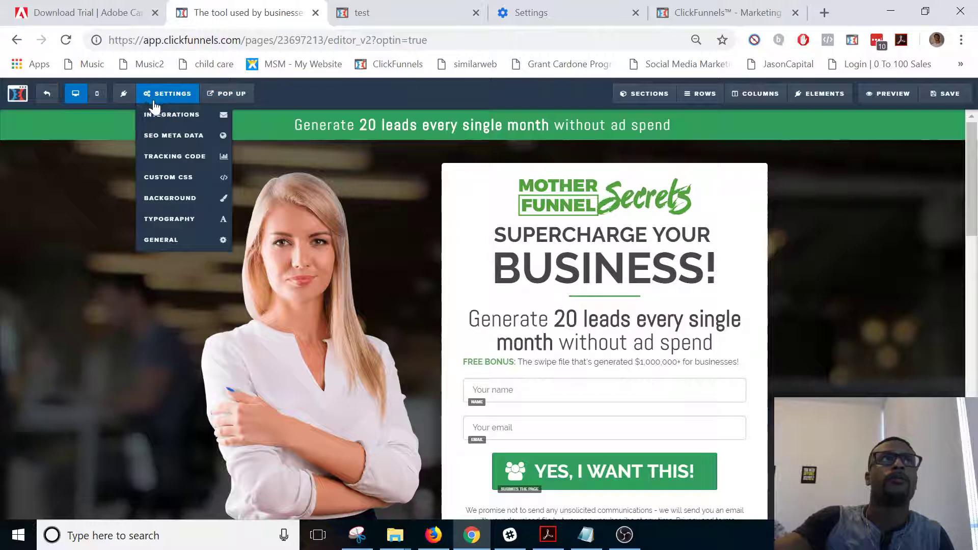
pyautogui.click(123, 93)
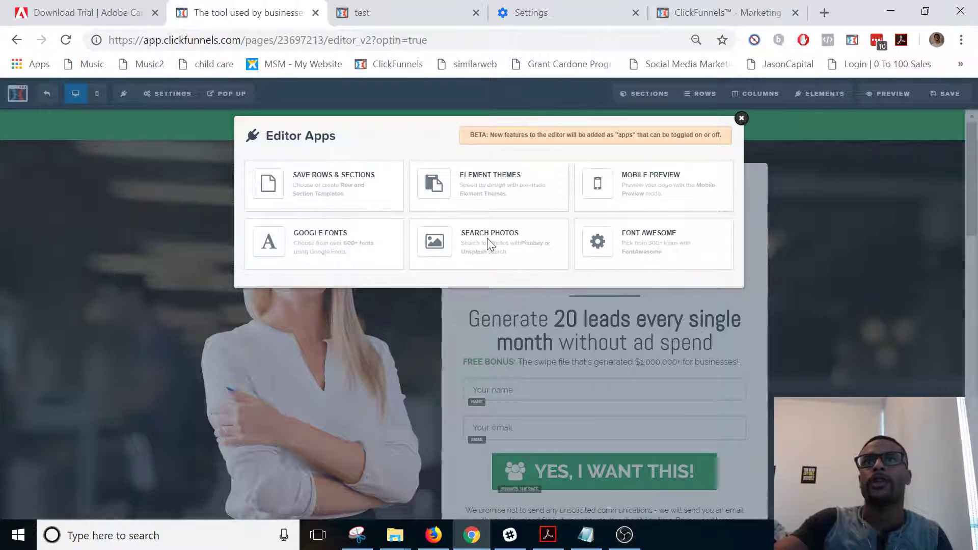
pyautogui.click(741, 118)
pyautogui.moveTo(230, 95)
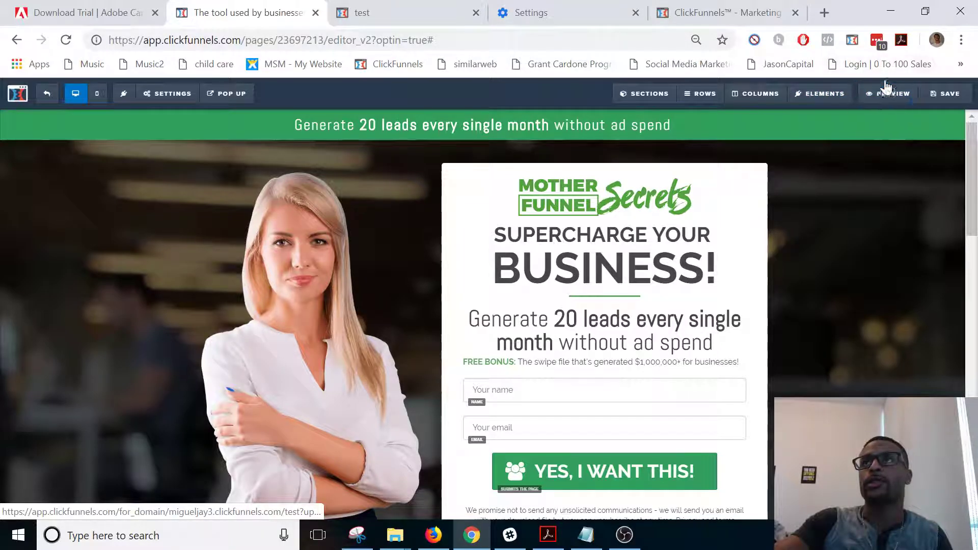
# Preview the optin page down to its "get leads on tap" section, and close the test preview pages.
pyautogui.click(877, 93)
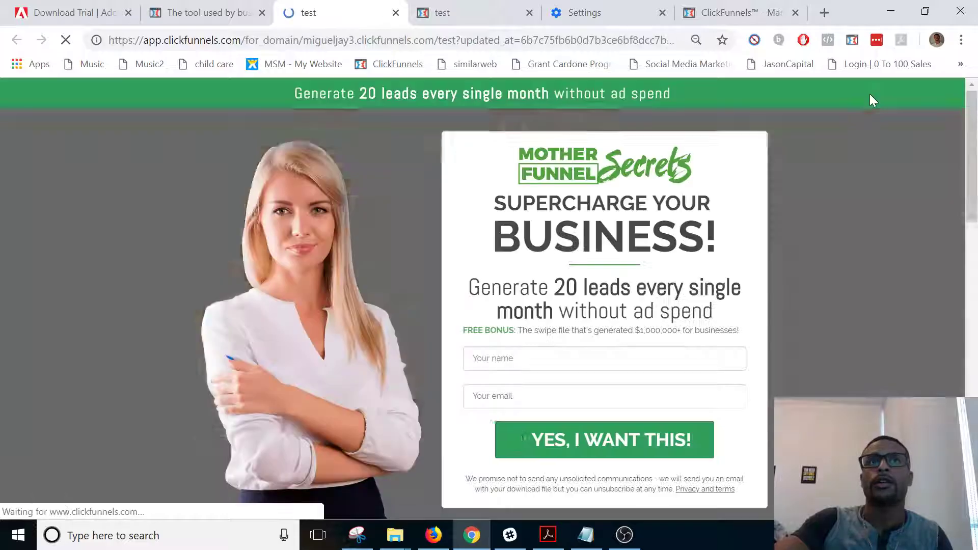
pyautogui.scroll(-7, 576, 172)
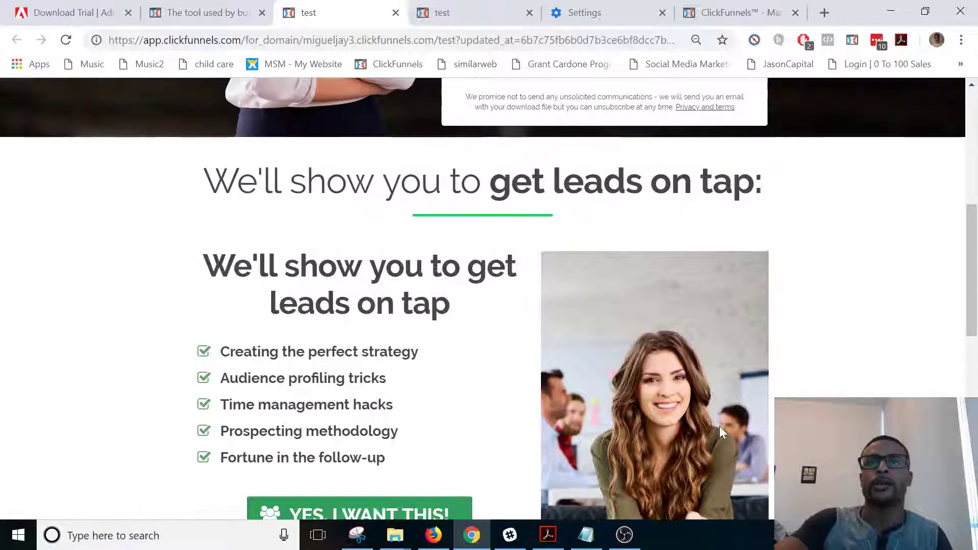
pyautogui.scroll(-1, 625, 490)
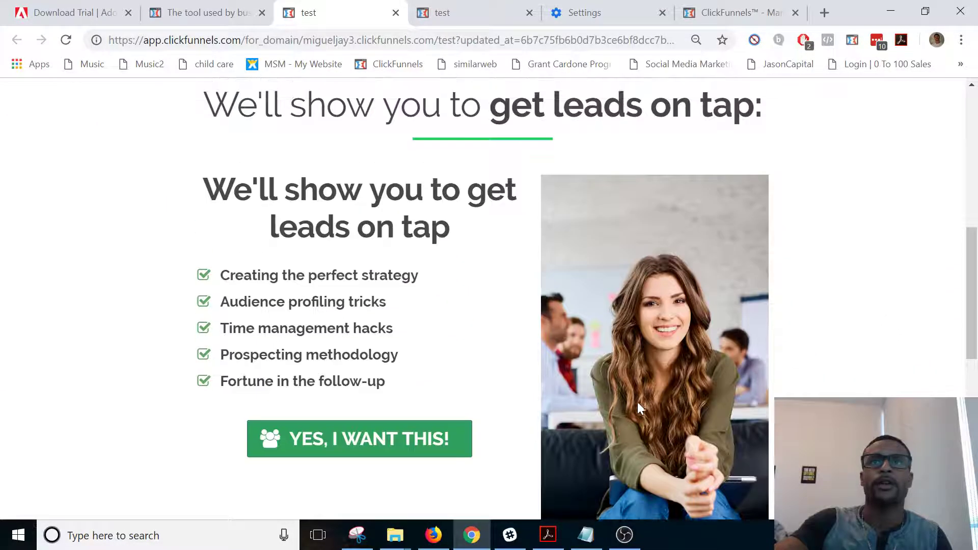
pyautogui.click(208, 16)
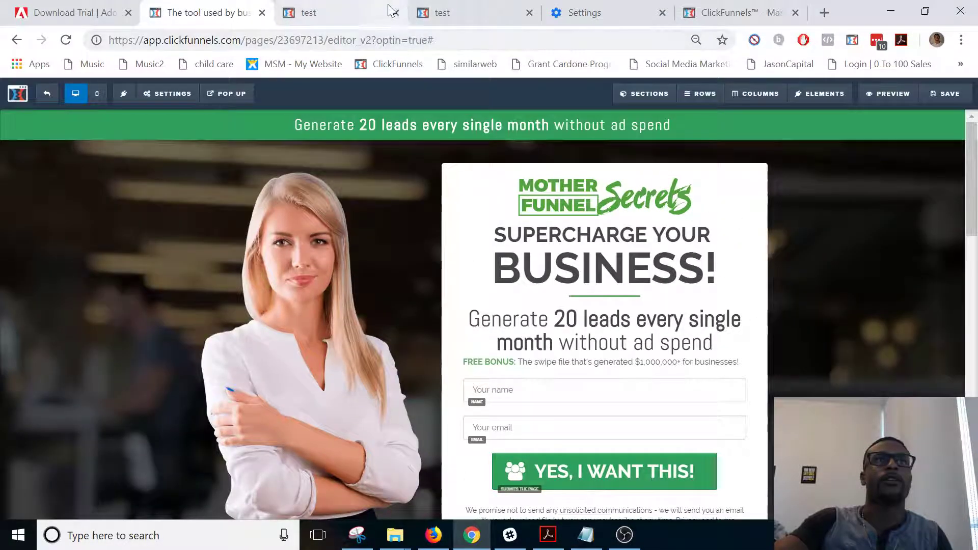
pyautogui.click(389, 4)
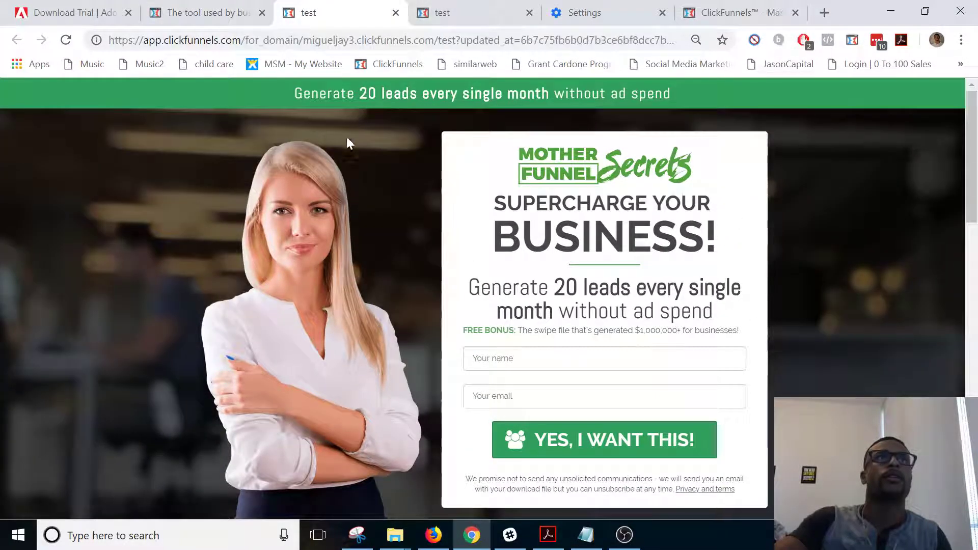
pyautogui.click(395, 11)
pyautogui.click(395, 13)
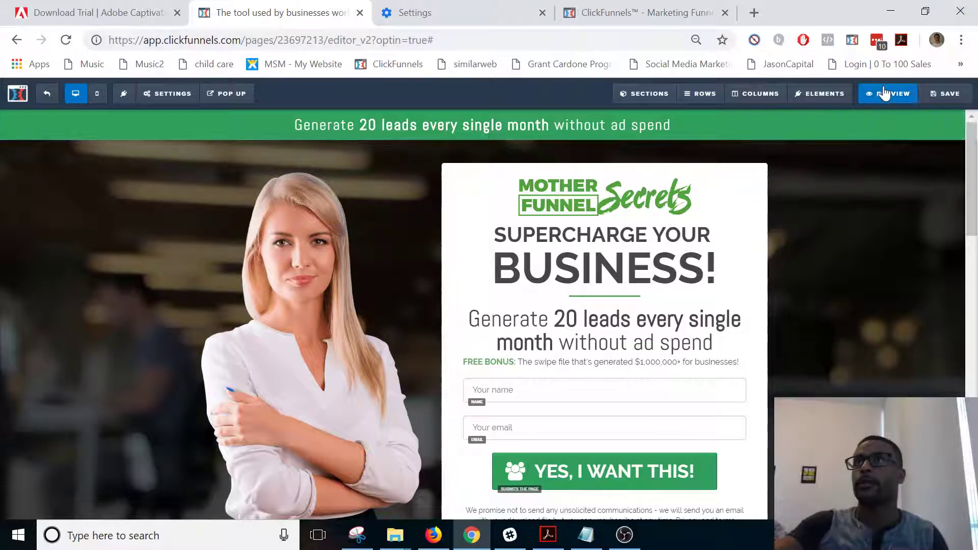
# View the page's email integration settings and close them.
pyautogui.click(138, 95)
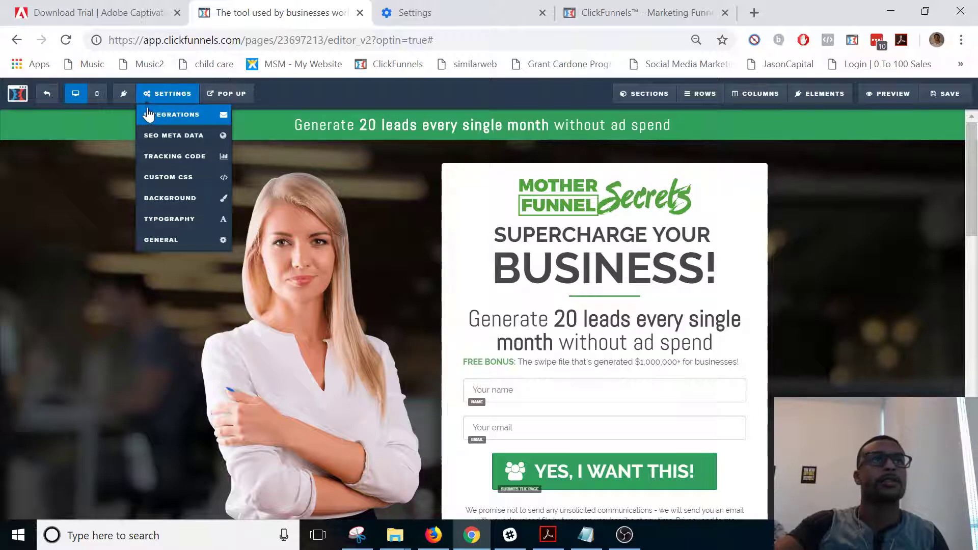
pyautogui.click(149, 115)
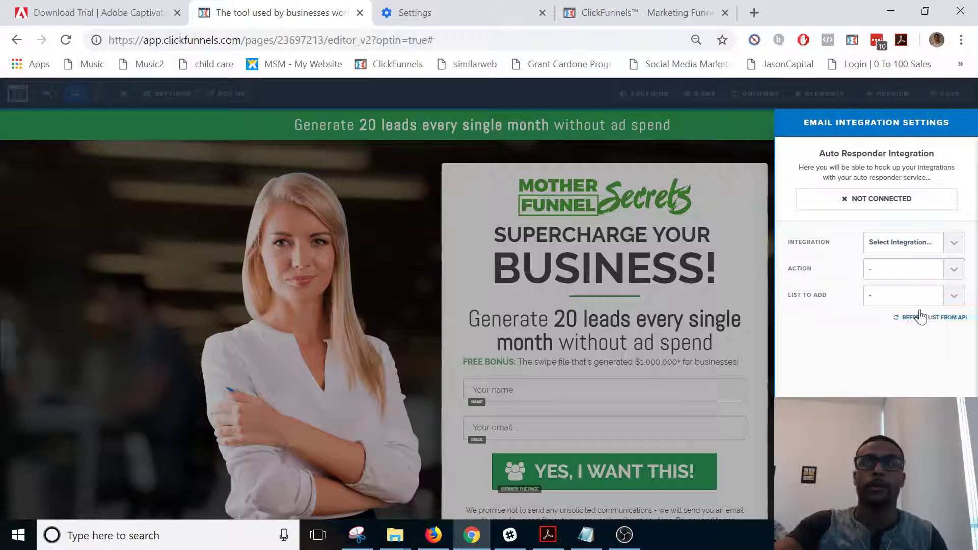
pyautogui.click(187, 206)
# Open the page's SEO meta data settings and select the whole title text.
pyautogui.moveTo(153, 97)
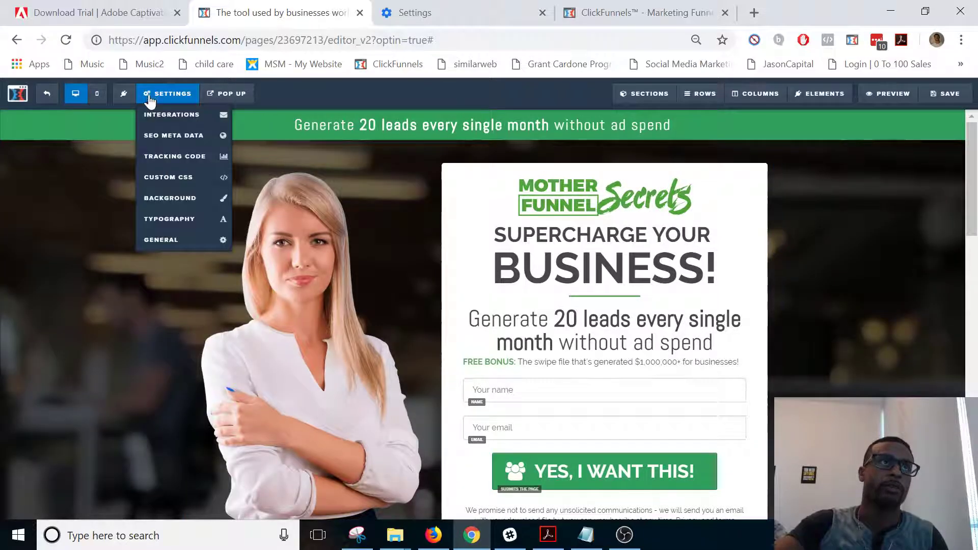
pyautogui.click(166, 137)
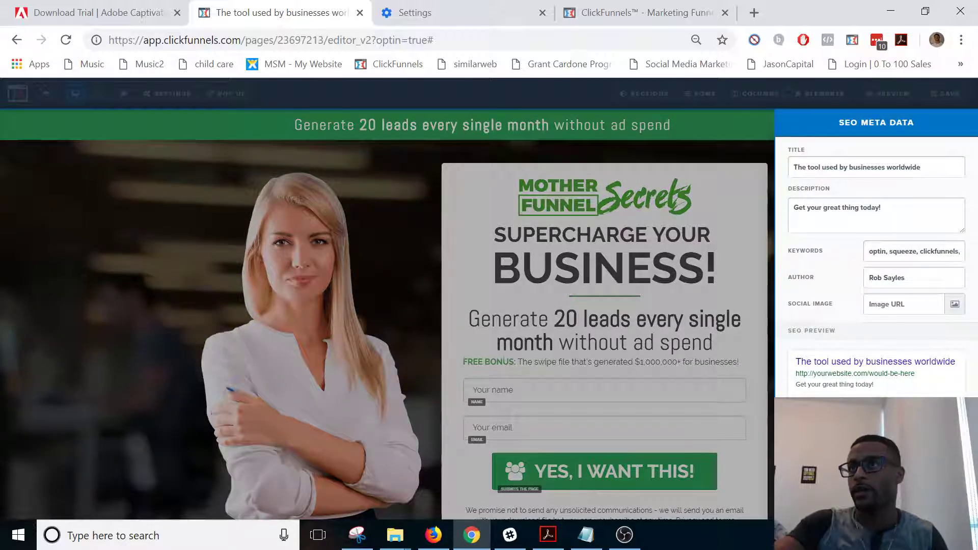
pyautogui.tripleClick(869, 167)
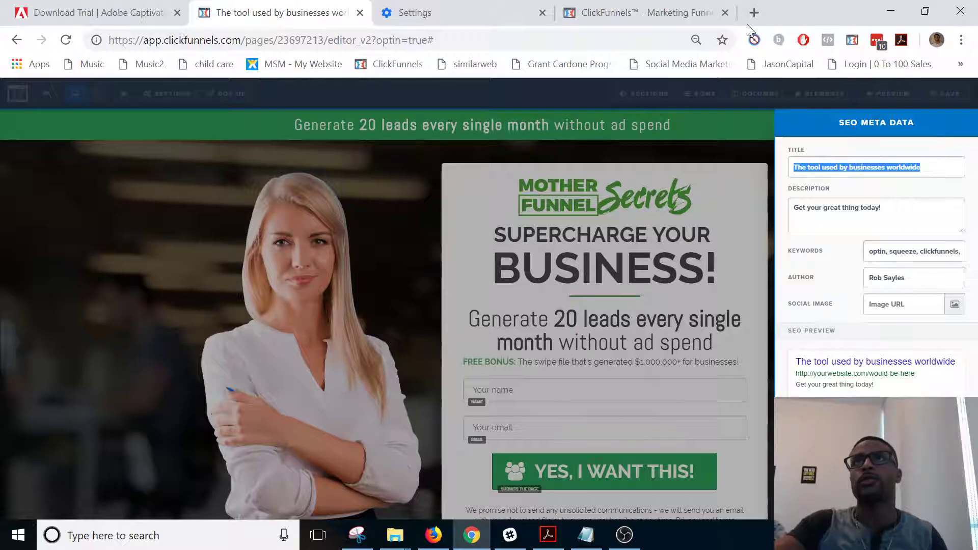
# Search Google for "clickfunnels" in a new browser tab.
pyautogui.click(755, 13)
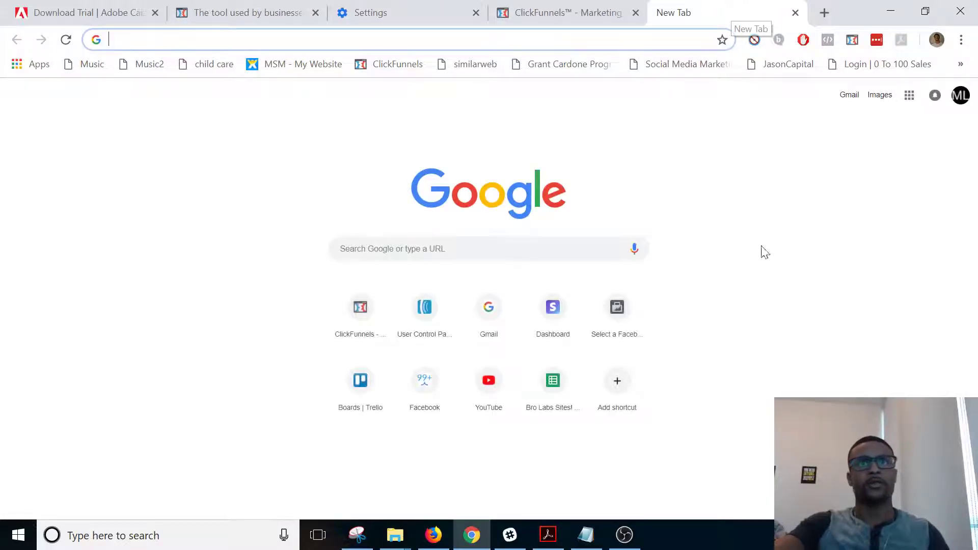
pyautogui.click(387, 251)
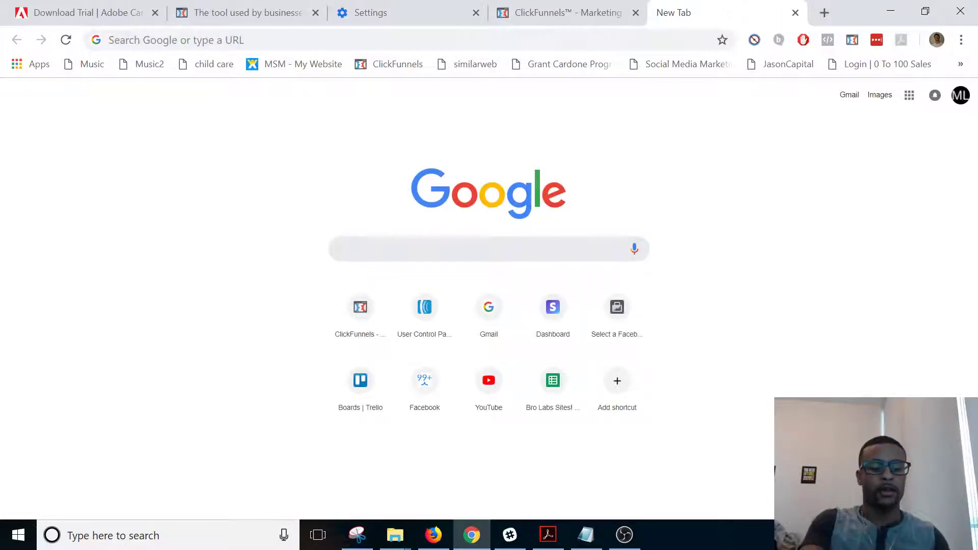
pyautogui.write('click')
pyautogui.press('BackSpace')
pyautogui.write('l')
pyautogui.press('BackSpace')
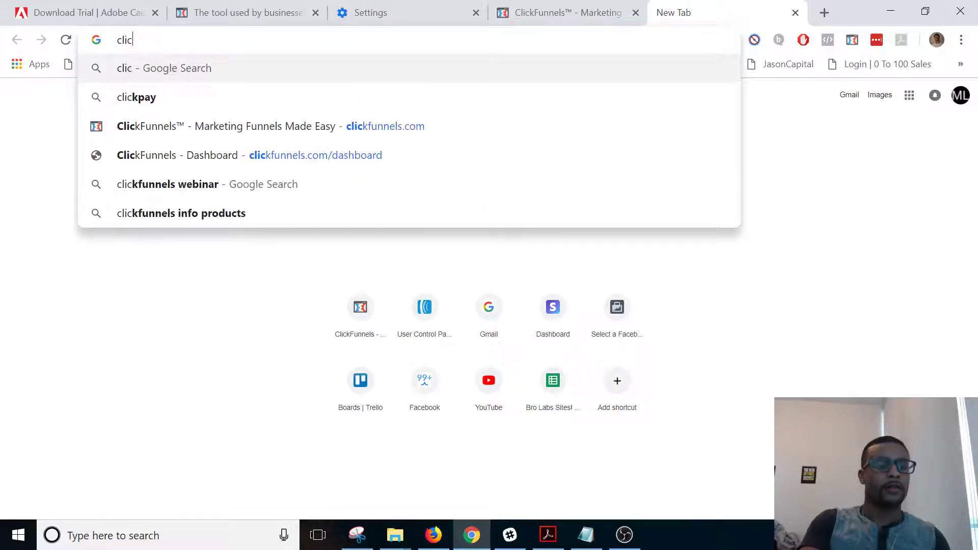
pyautogui.write('kfunnels')
pyautogui.press('Return')
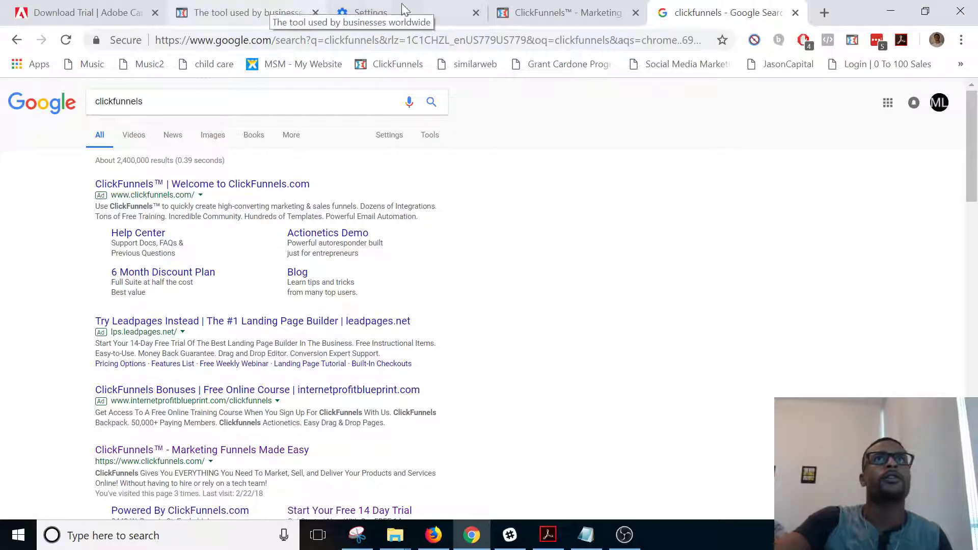
# Compare the page's SEO title with the Google results, and highlight the description text of the first ClickFunnels ad.
pyautogui.click(270, 14)
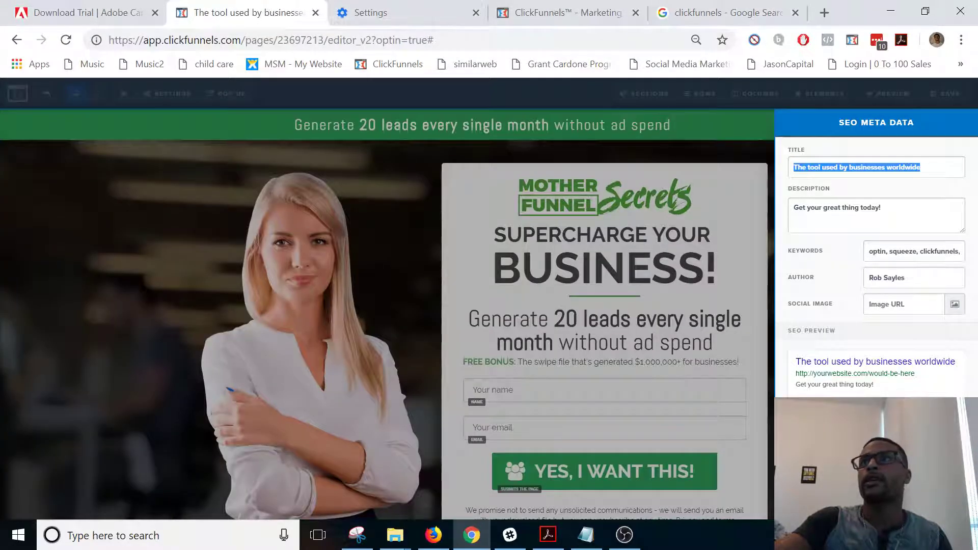
pyautogui.click(905, 167)
pyautogui.doubleClick(905, 168)
pyautogui.click(718, 9)
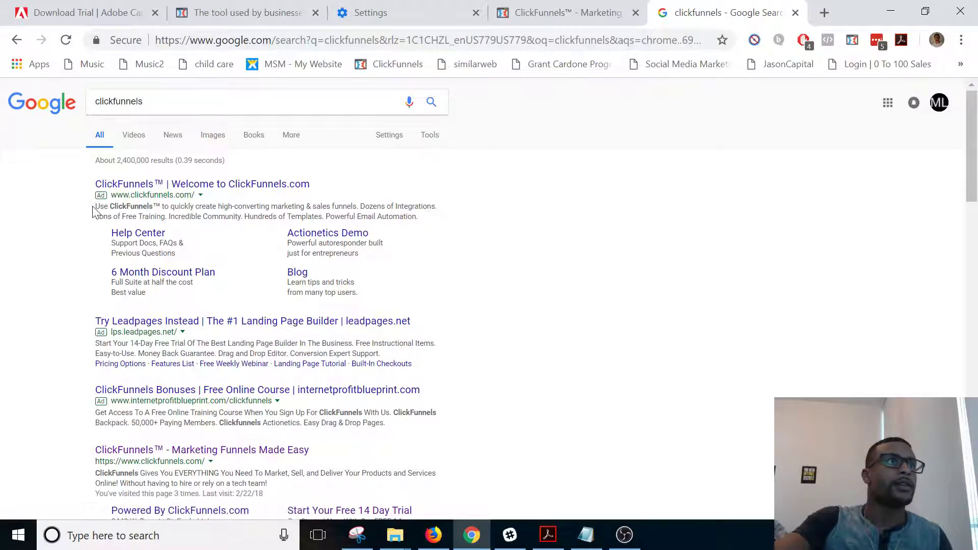
pyautogui.moveTo(117, 207); pyautogui.dragTo(417, 217)
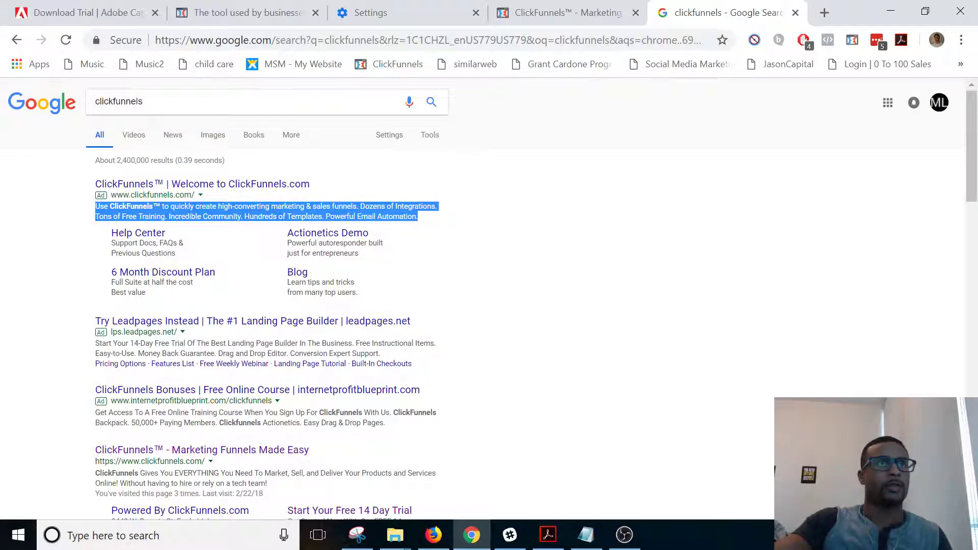
# Compare the page's SEO description with the ClickFunnels search result, and move on to the author field in the SEO meta data.
pyautogui.click(225, 12)
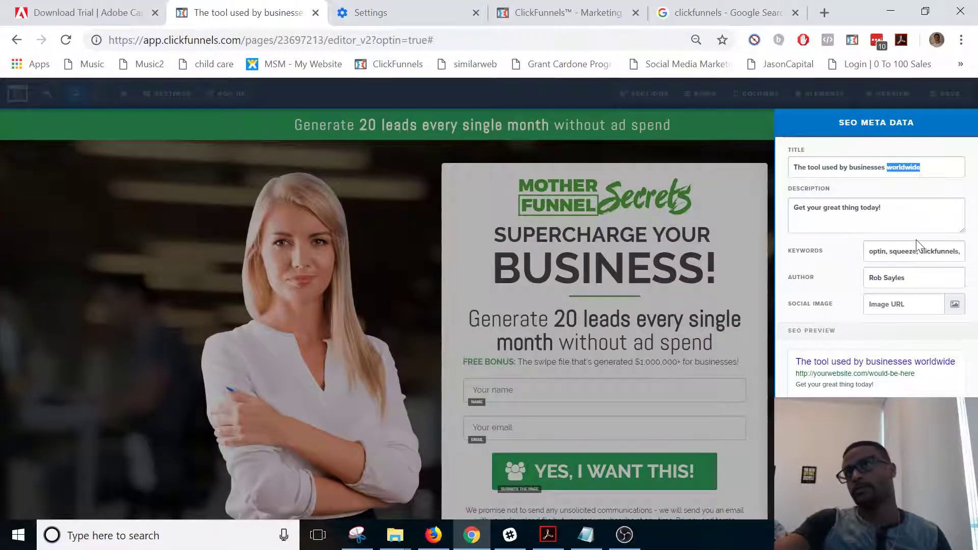
pyautogui.moveTo(882, 208); pyautogui.dragTo(829, 208)
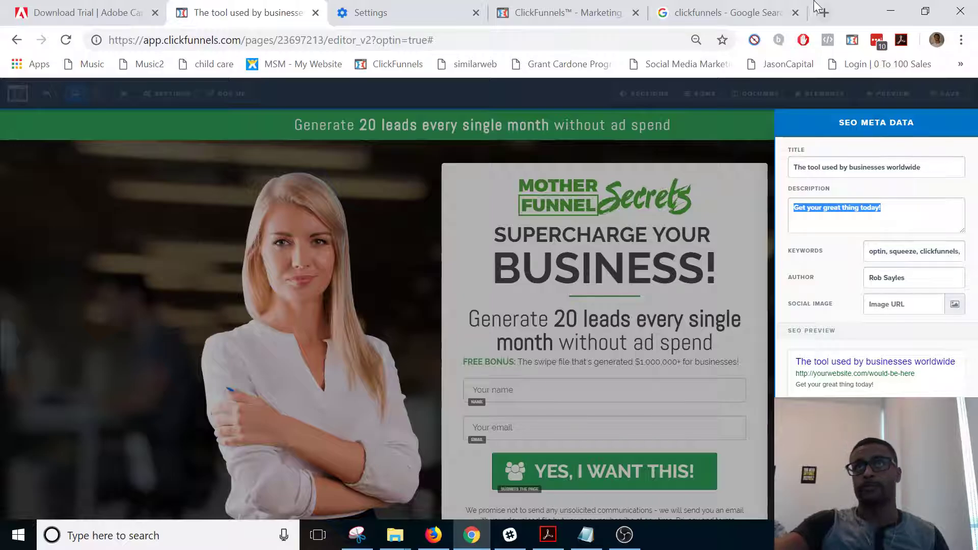
pyautogui.click(809, 9)
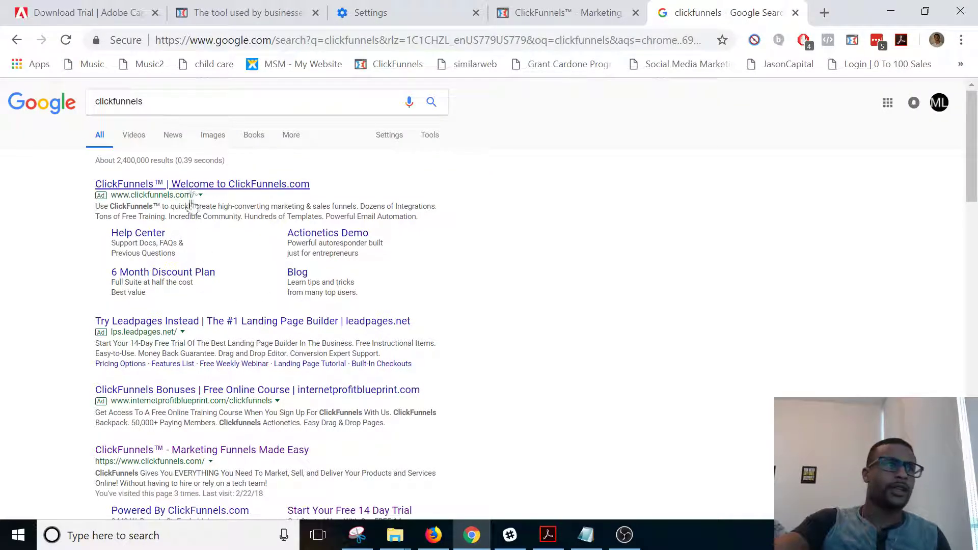
pyautogui.click(219, 14)
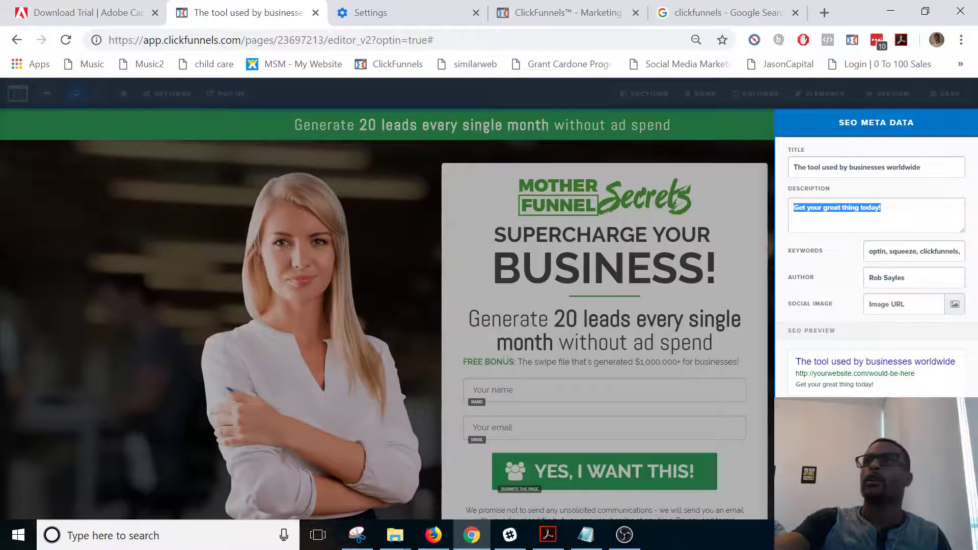
pyautogui.press('Tab')
pyautogui.press('Tab')
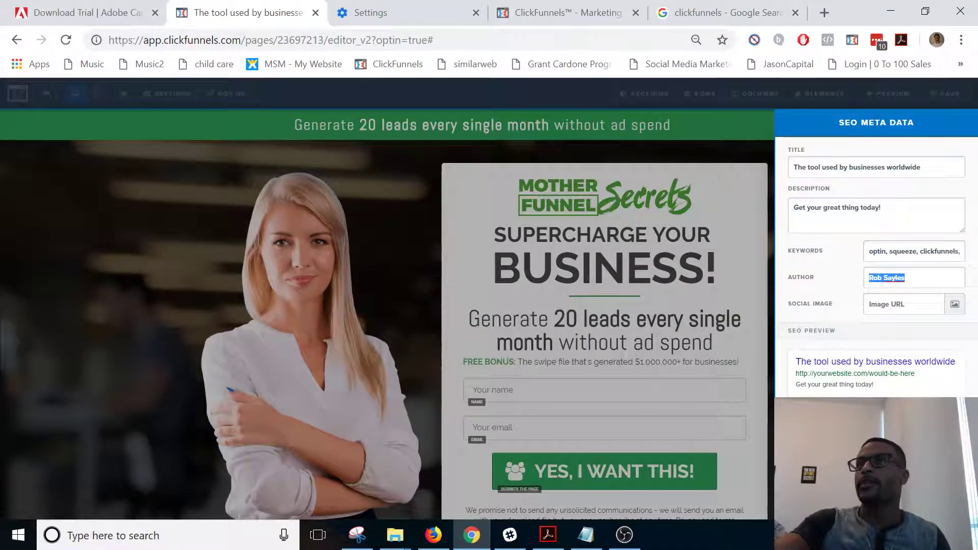
# Select the page's full list of SEO keywords, and close both the Google results tab and the SEO settings.
pyautogui.click(882, 252)
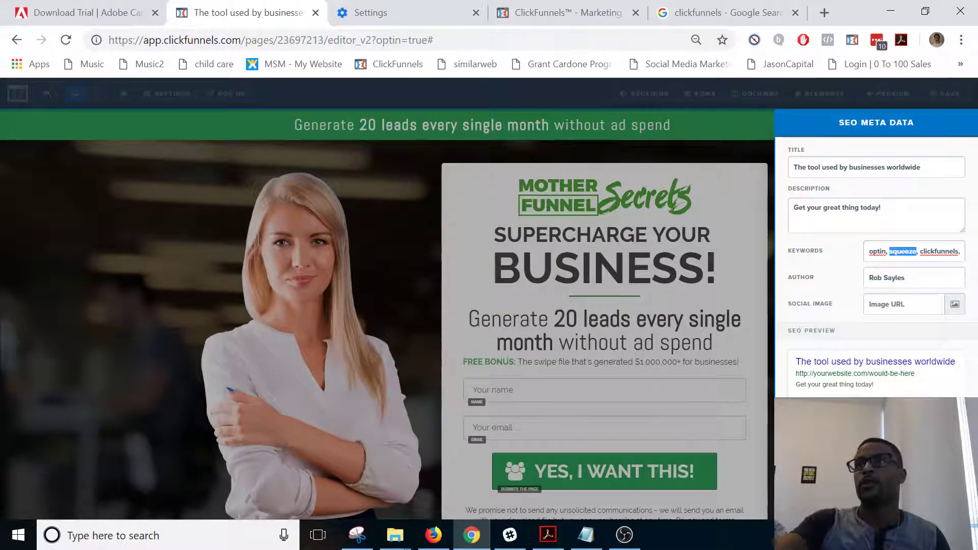
pyautogui.hotkey('ctrl', 'a')
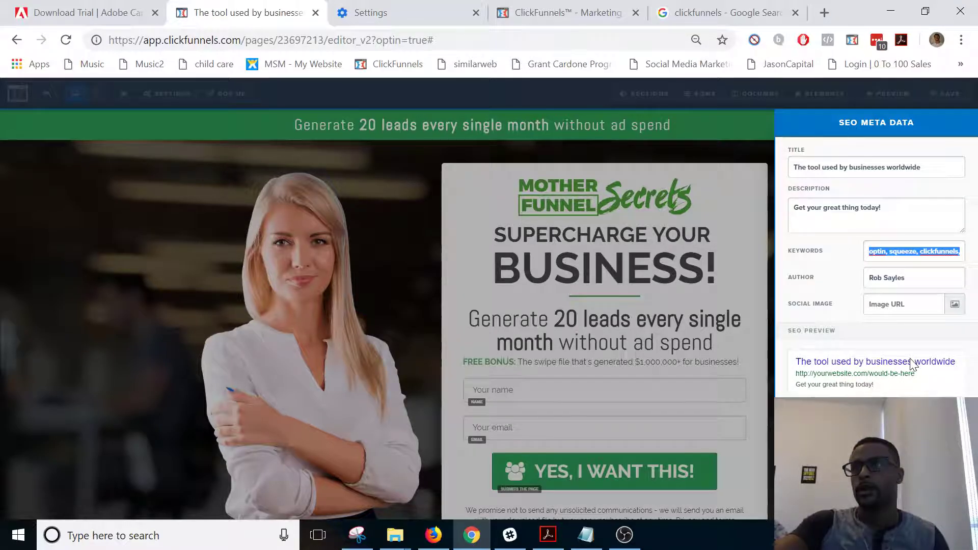
pyautogui.click(795, 13)
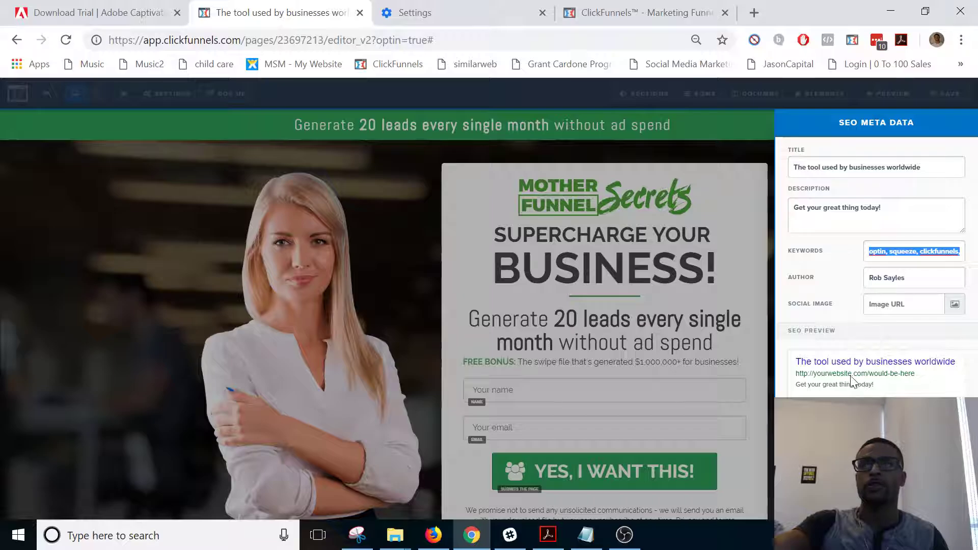
pyautogui.click(94, 162)
# View the page's tracking code editor and its custom CSS editor, closing each without adding code.
pyautogui.moveTo(171, 94)
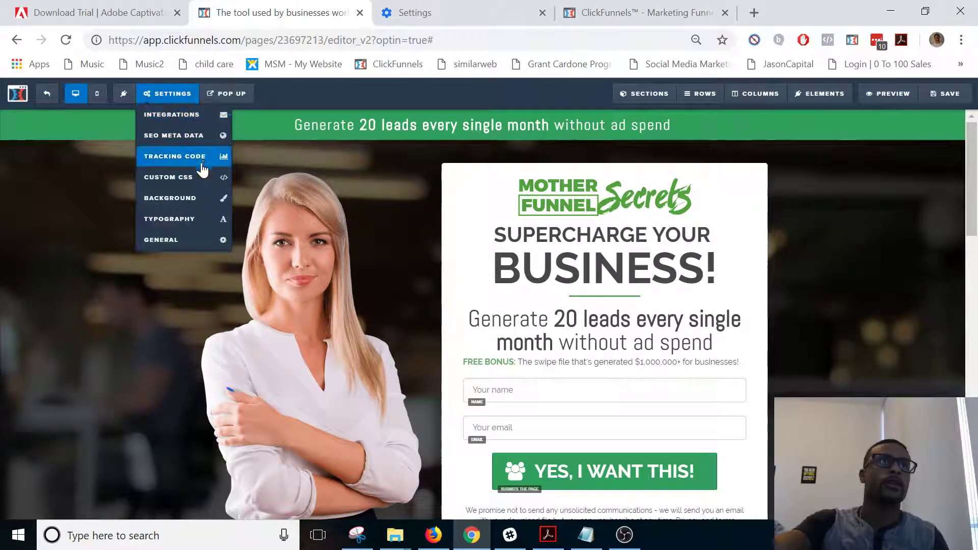
pyautogui.click(205, 158)
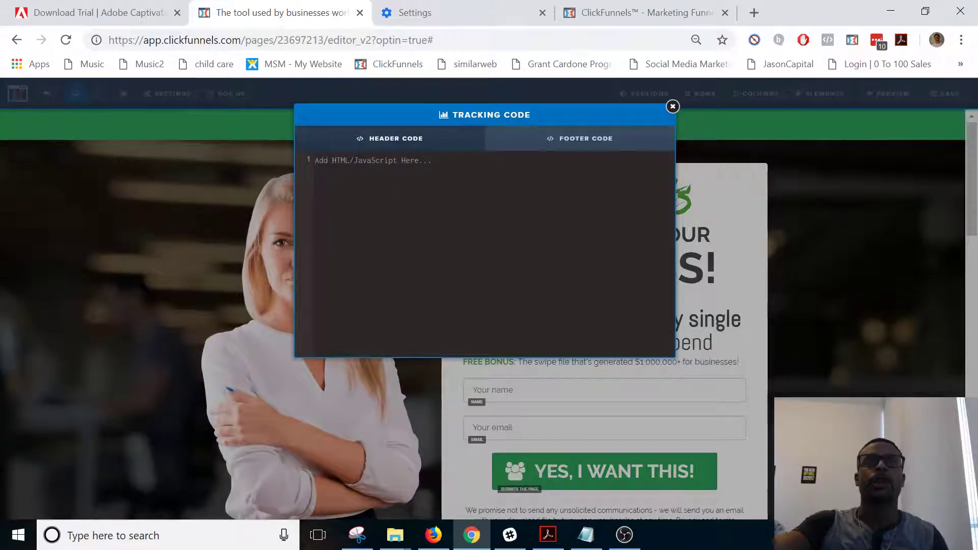
pyautogui.click(672, 105)
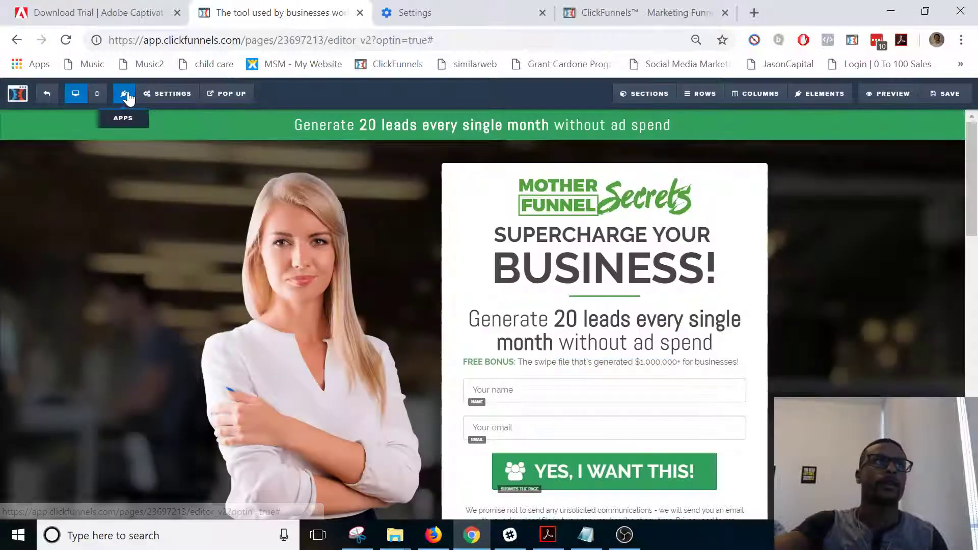
pyautogui.moveTo(168, 94)
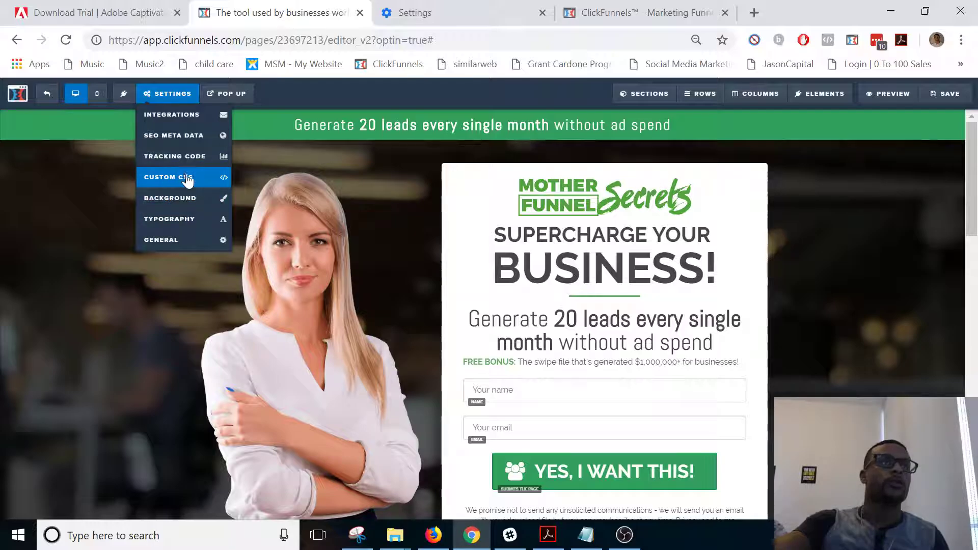
pyautogui.click(160, 186)
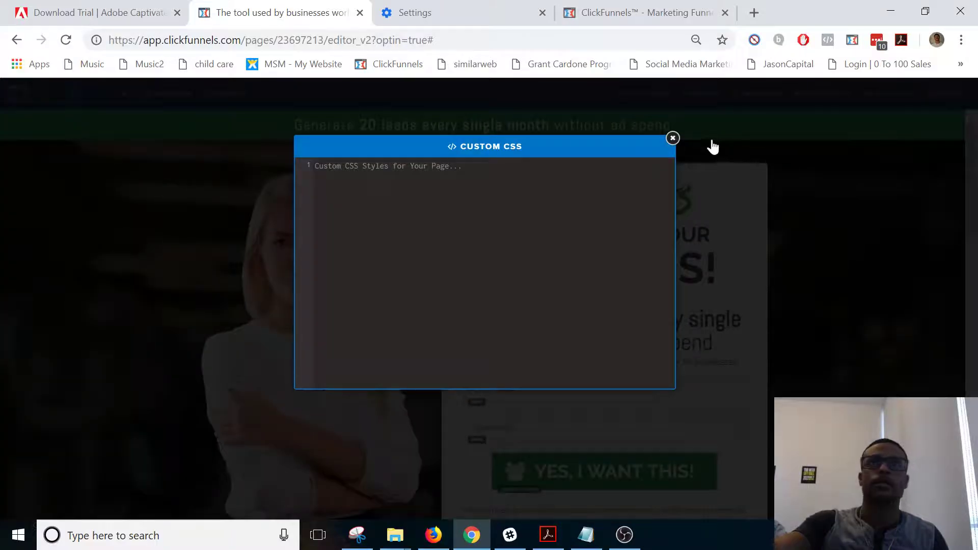
pyautogui.click(672, 138)
# Clear the image URL in the page's background settings and review the page without the background image.
pyautogui.moveTo(156, 102)
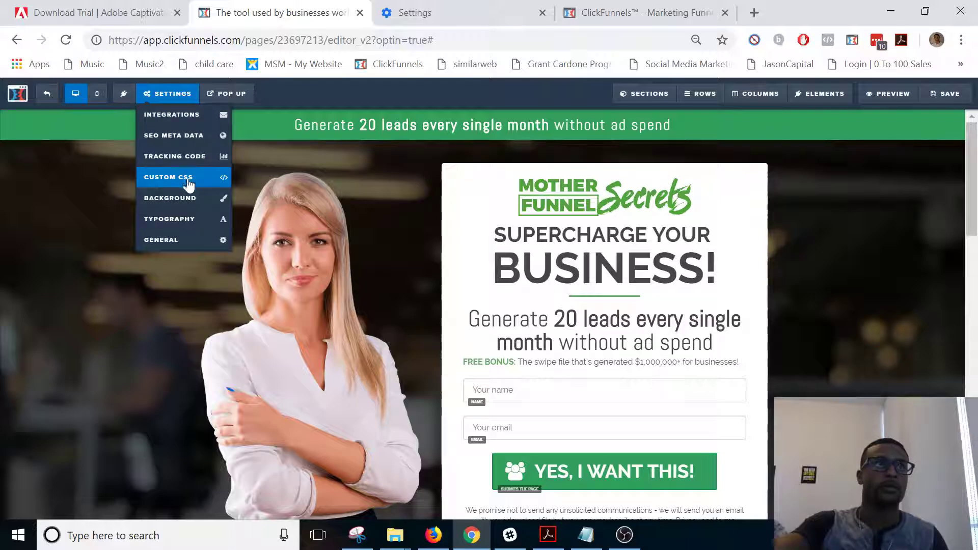
pyautogui.click(173, 201)
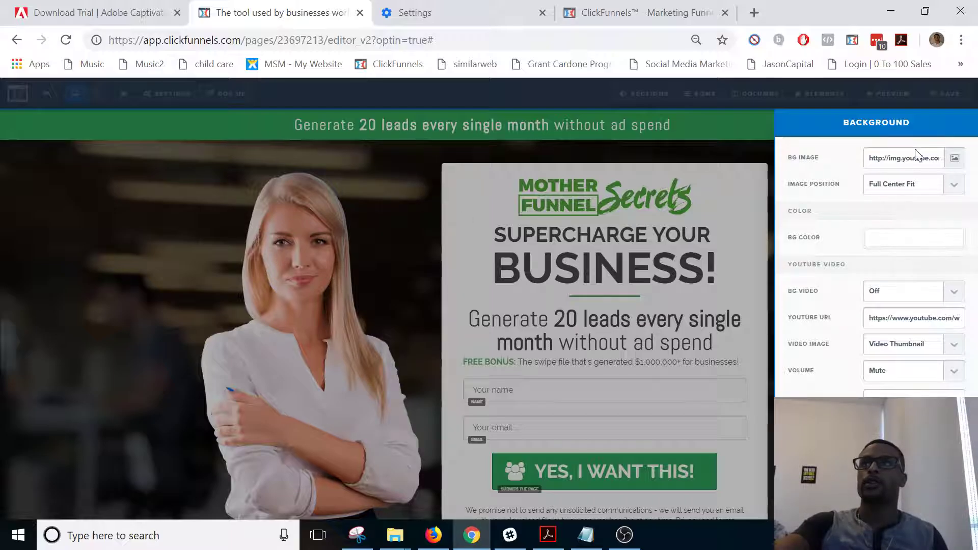
pyautogui.hotkey('ctrl', 'a')
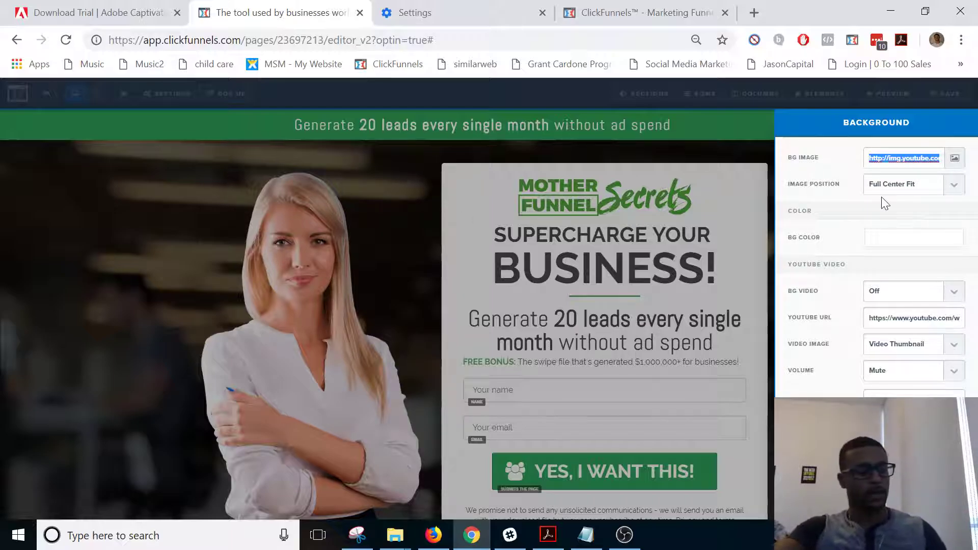
pyautogui.press('BackSpace')
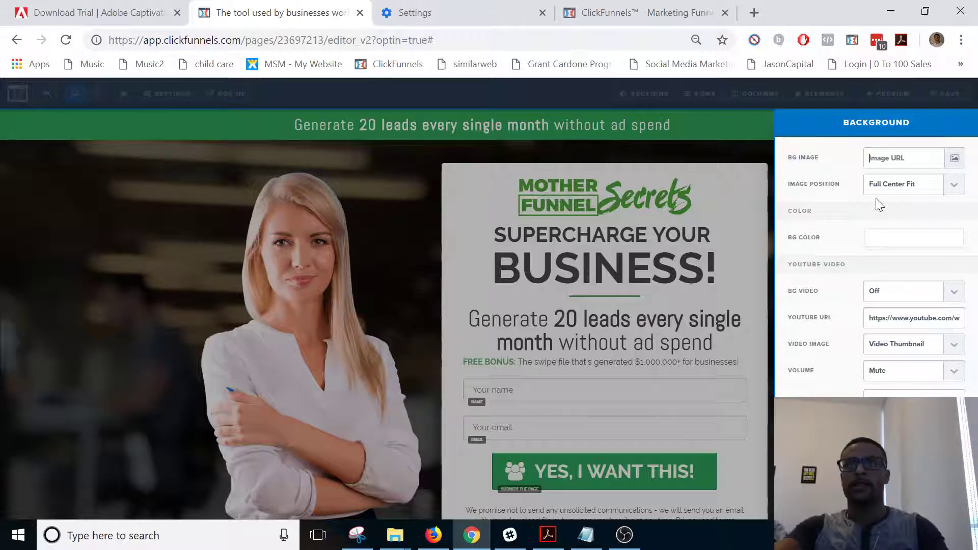
pyautogui.click(289, 226)
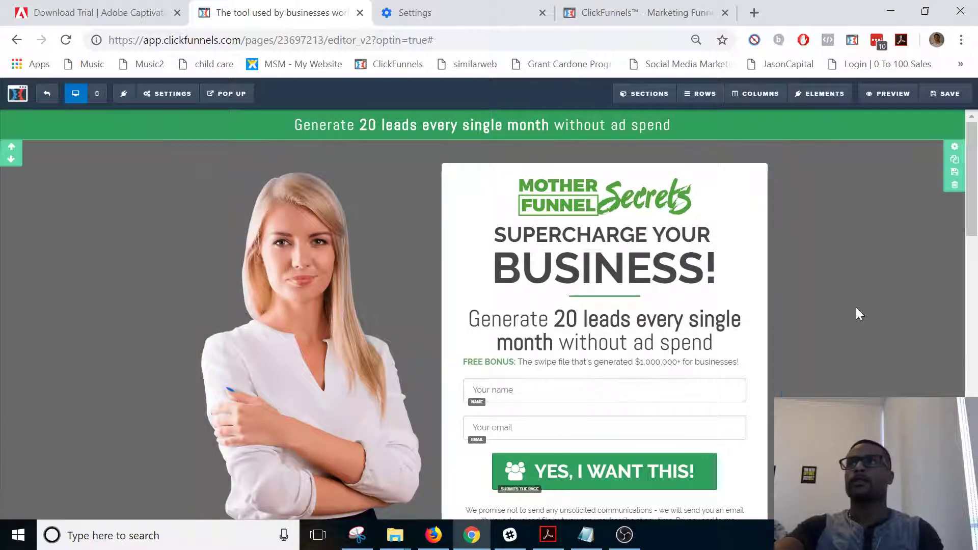
pyautogui.scroll(-10, 856, 311)
pyautogui.scroll(5, 841, 314)
pyautogui.scroll(5, 840, 314)
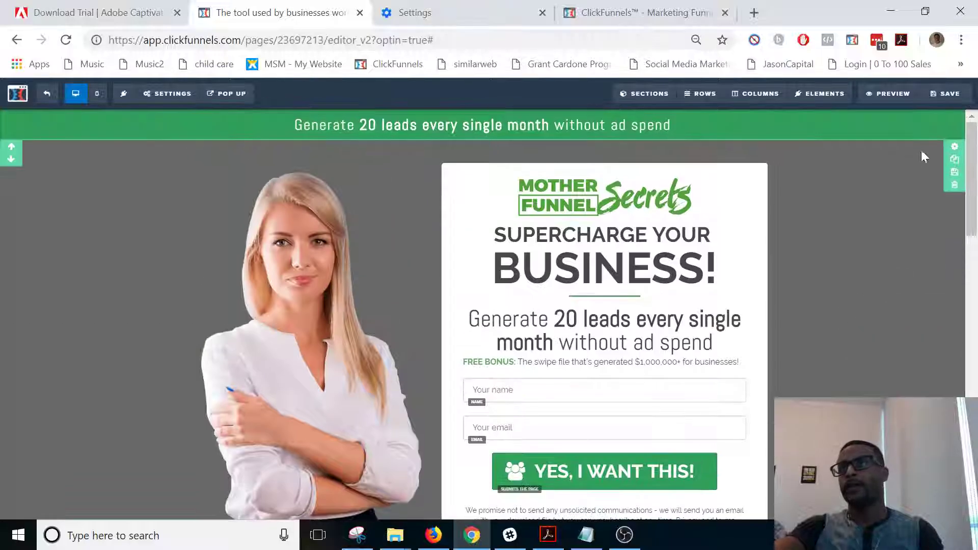
# Set the page's background color to black (#000000) and check how it looks along the whole page.
pyautogui.click(189, 94)
pyautogui.scroll(-9, 234, 235)
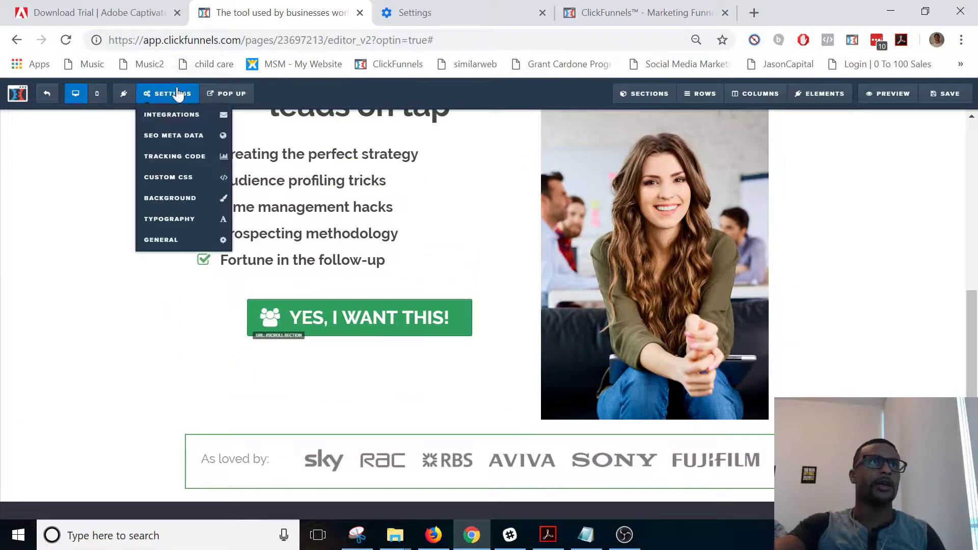
pyautogui.click(176, 202)
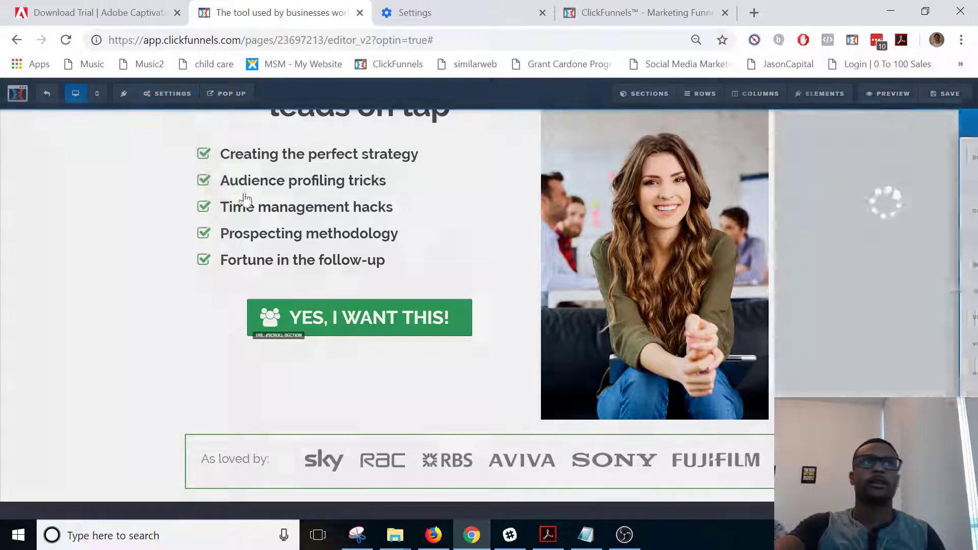
pyautogui.click(879, 214)
pyautogui.click(817, 288)
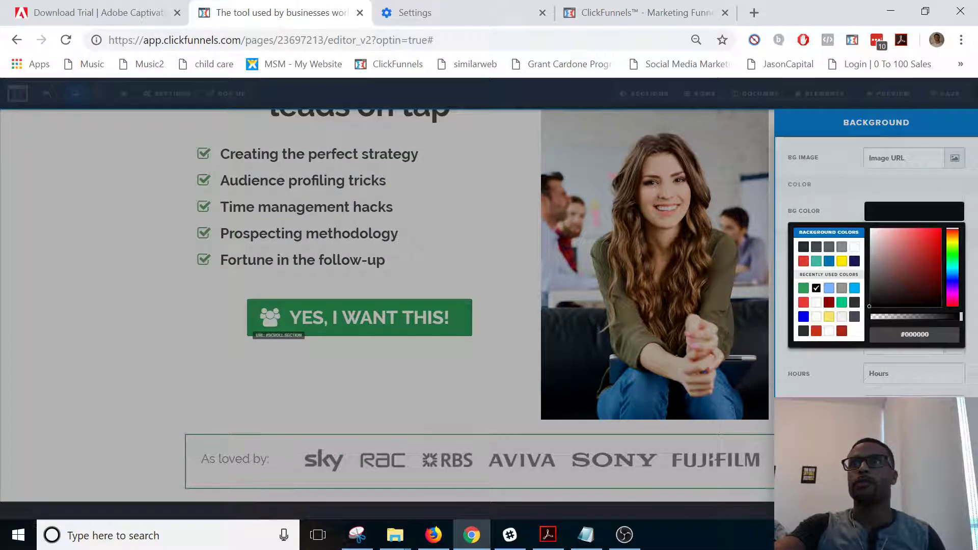
pyautogui.click(582, 361)
pyautogui.scroll(-7, 585, 363)
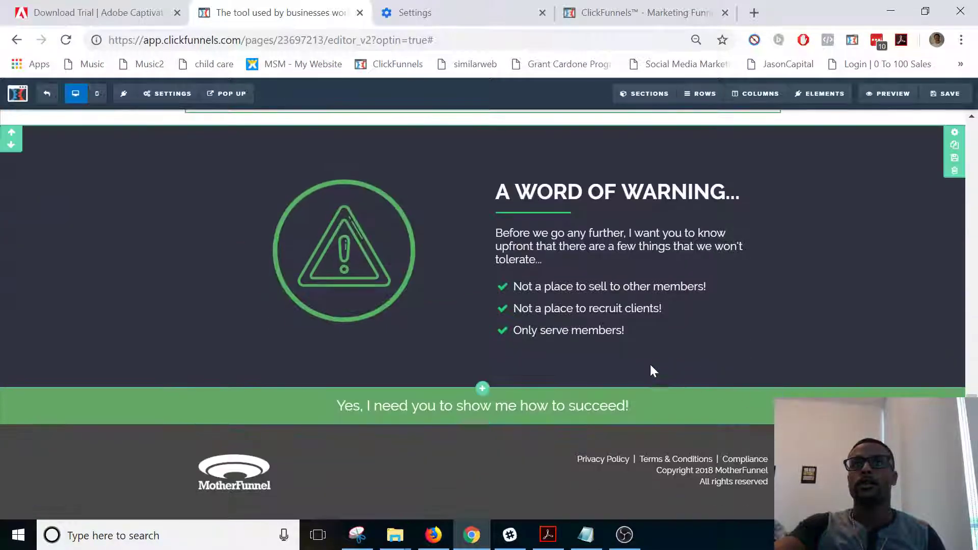
pyautogui.scroll(15, 650, 363)
pyautogui.scroll(5, 977, 331)
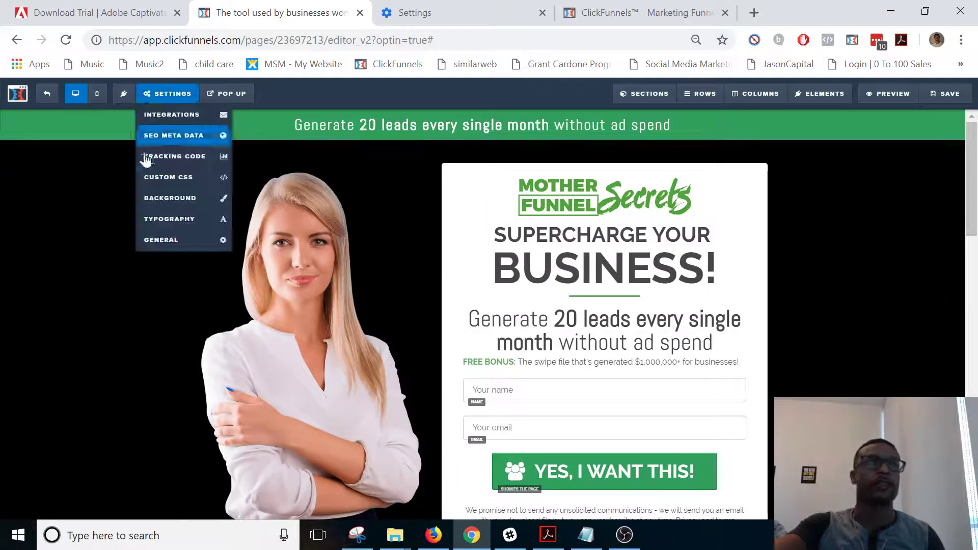
# Try to restore the page's background image by pasting its URL back into the background settings.
pyautogui.scroll(-10, 124, 331)
pyautogui.moveTo(167, 94)
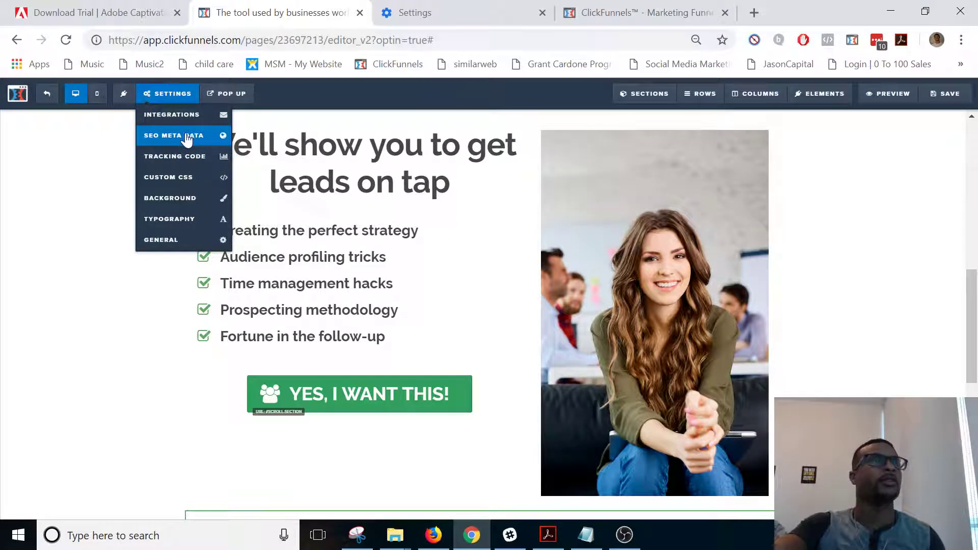
pyautogui.click(175, 202)
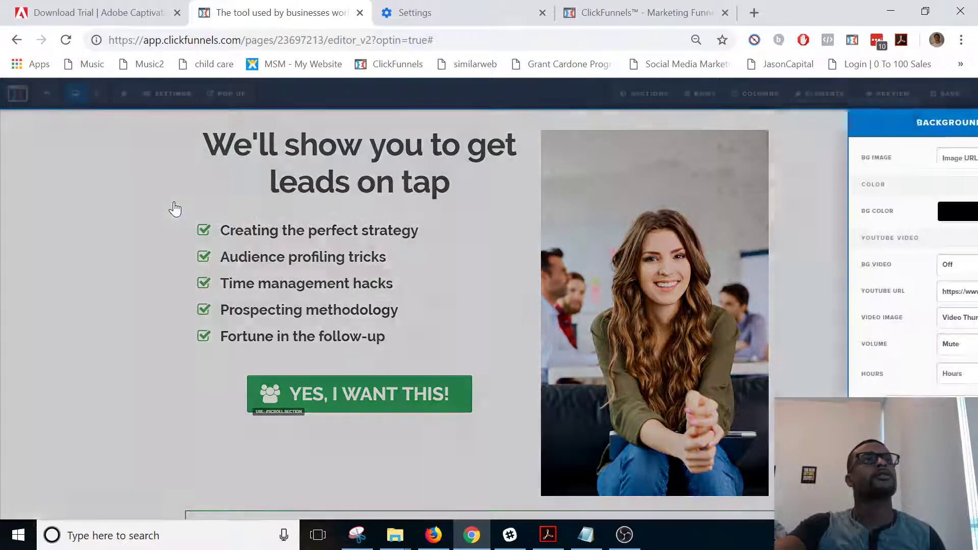
pyautogui.click(887, 216)
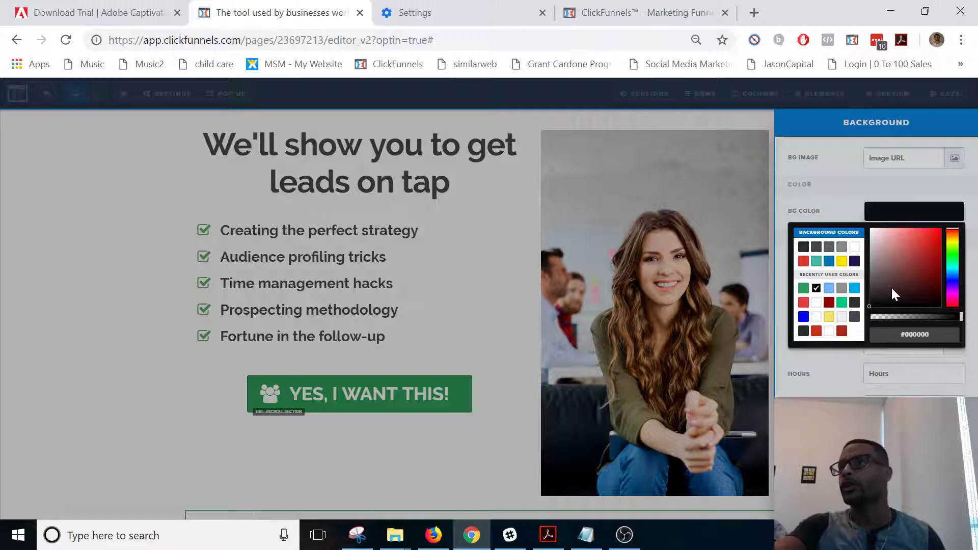
pyautogui.click(840, 154)
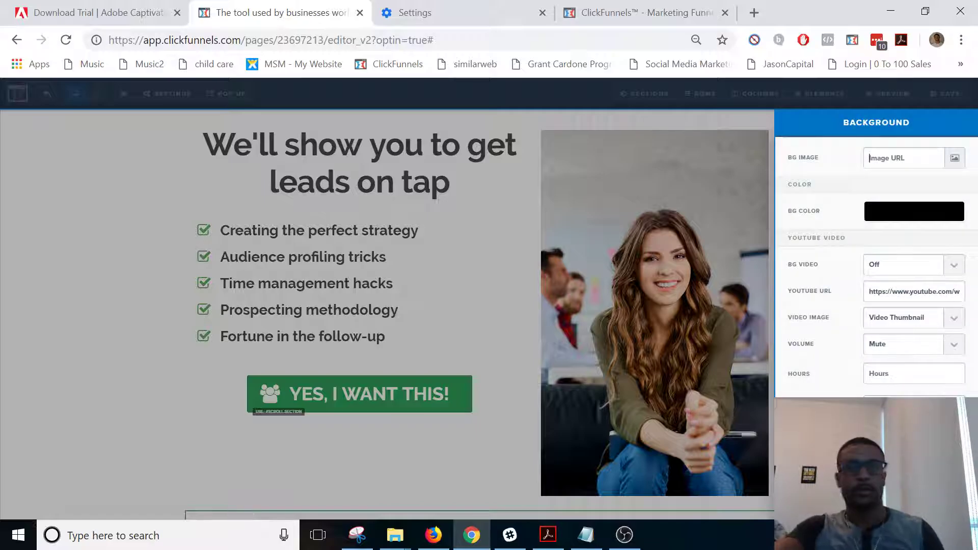
pyautogui.hotkey('ctrl', 'v')
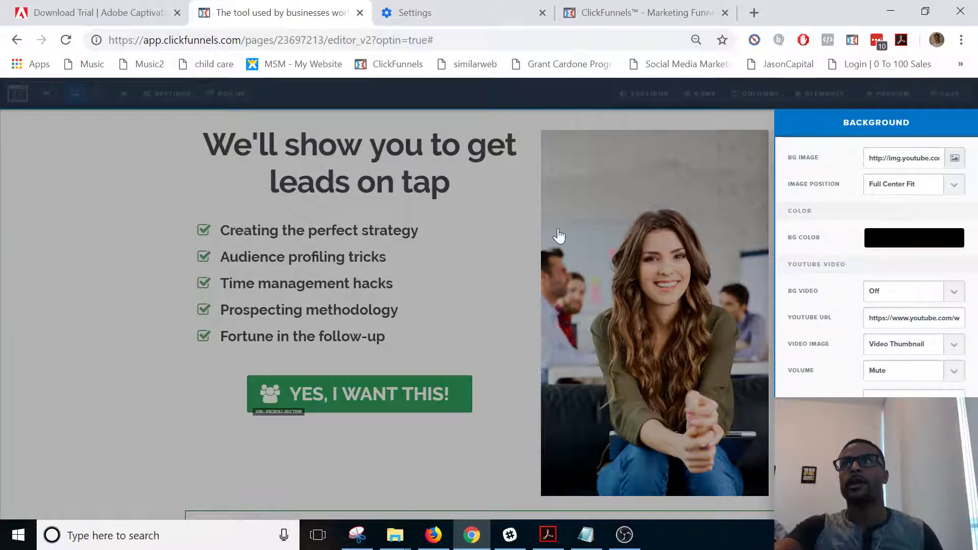
pyautogui.click(559, 234)
# Set the page's background color to white (#ffffff) and paste the removed YouTube image URL back as the background image.
pyautogui.click(168, 93)
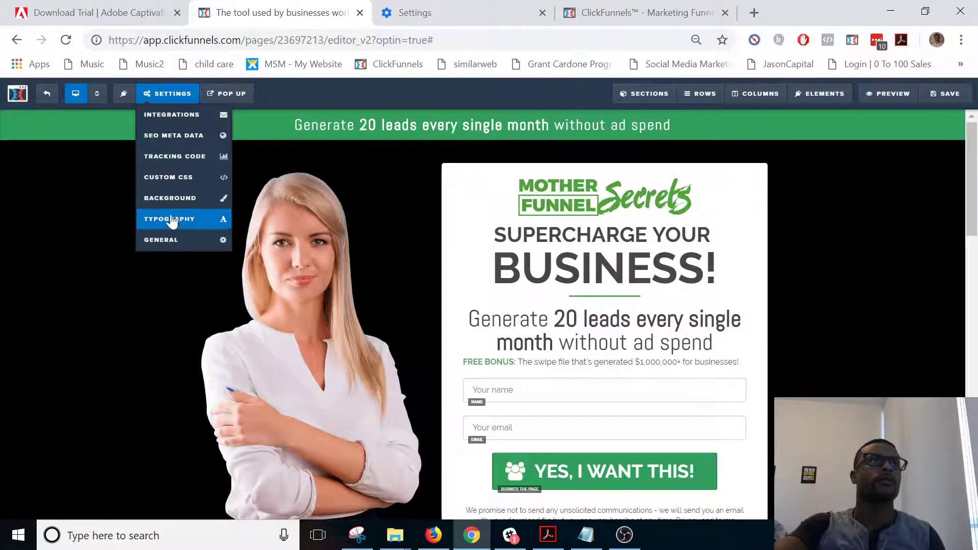
pyautogui.click(166, 199)
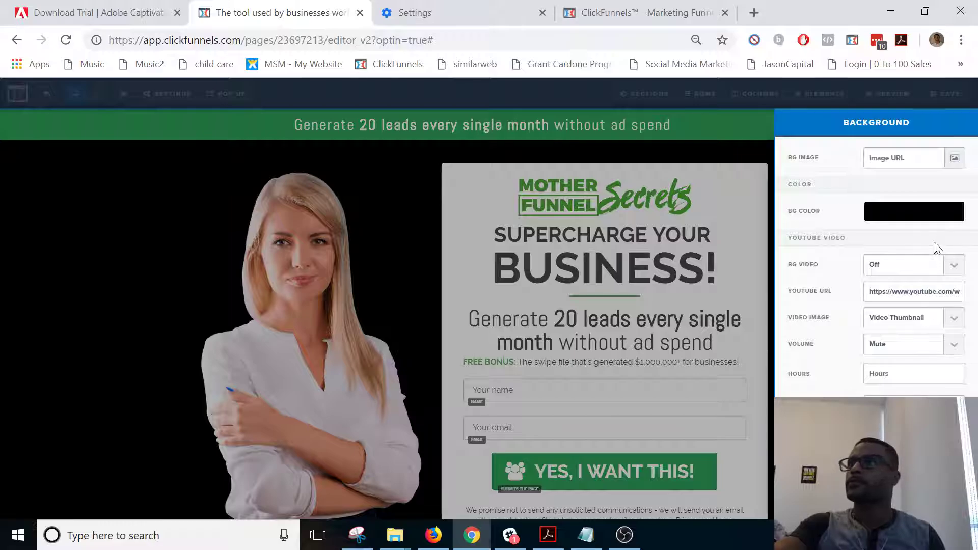
pyautogui.click(906, 212)
pyautogui.click(855, 247)
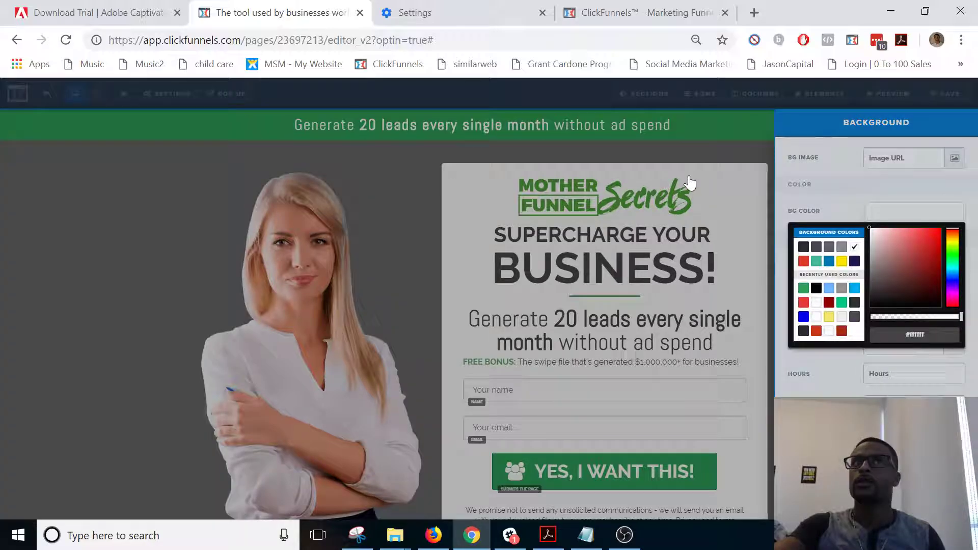
pyautogui.click(783, 172)
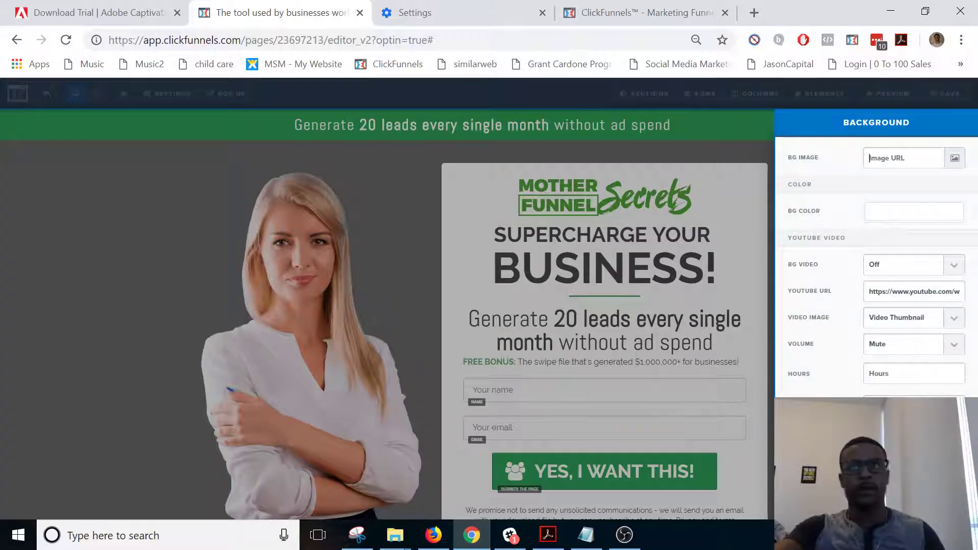
pyautogui.hotkey('ctrl', 'v')
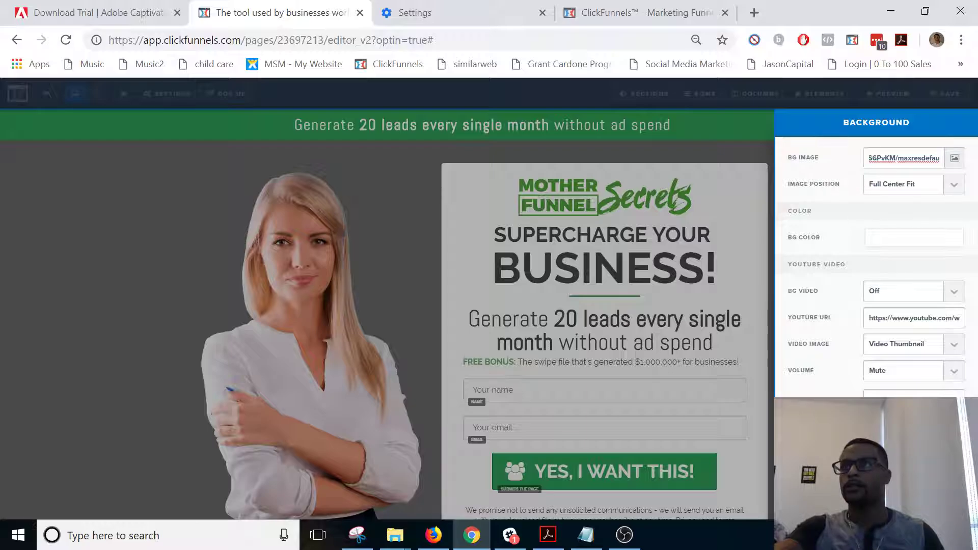
pyautogui.press('Home')
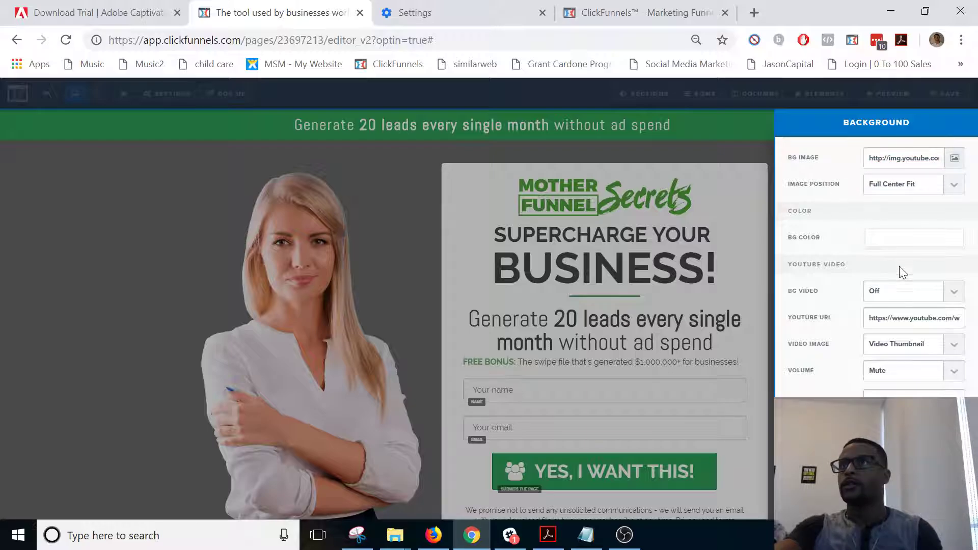
# Turn the page's YouTube background video on and close the background settings.
pyautogui.click(896, 290)
pyautogui.click(891, 314)
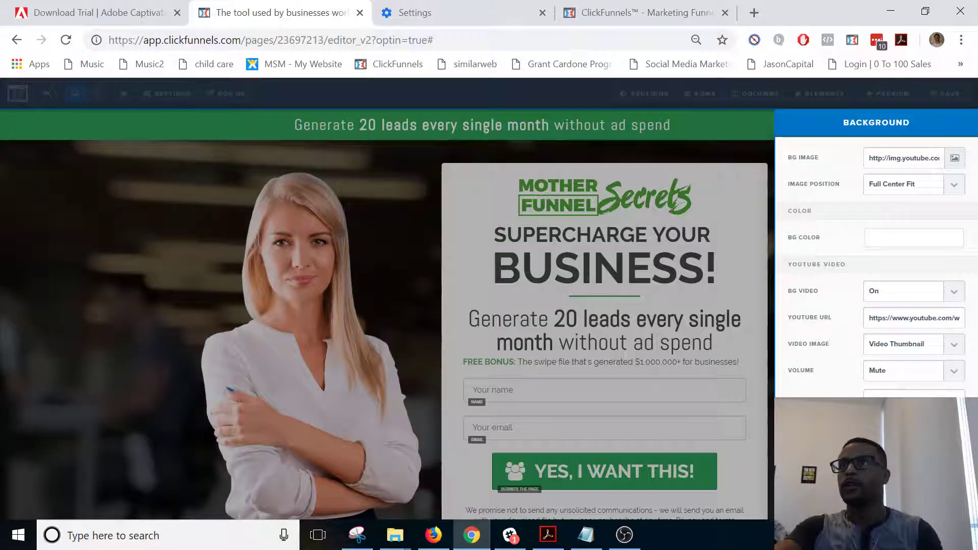
pyautogui.click(473, 281)
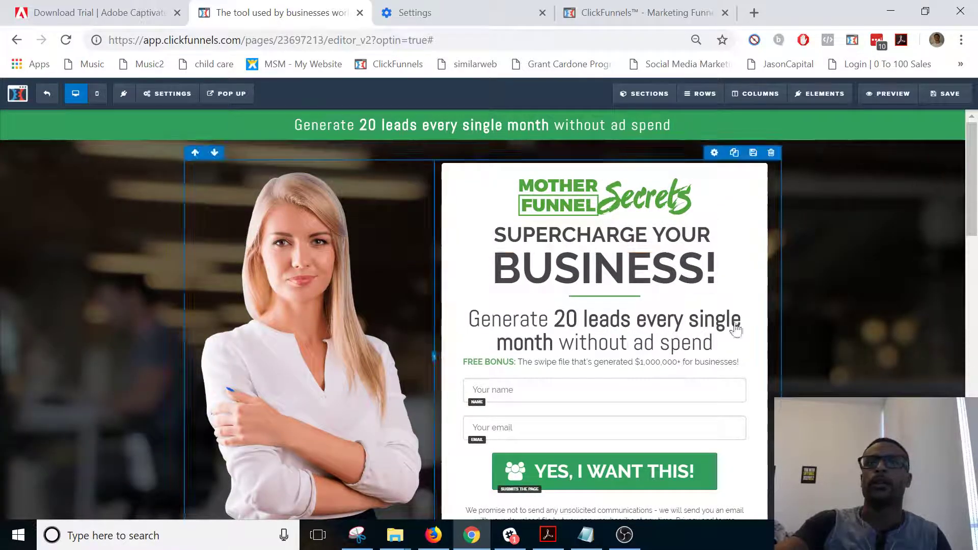
# Switch the editor to the mobile preview and review the page's mobile layout down to the optin form.
pyautogui.click(172, 96)
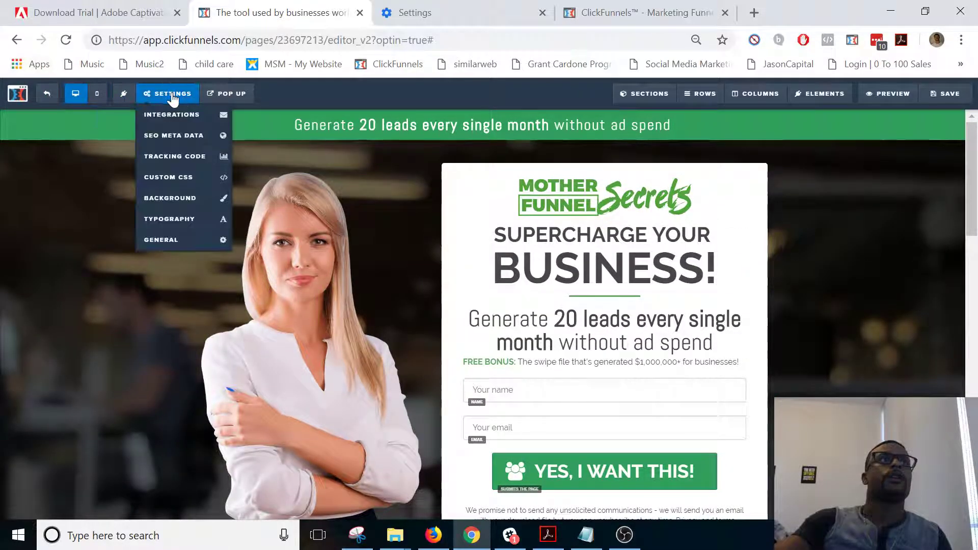
pyautogui.click(97, 94)
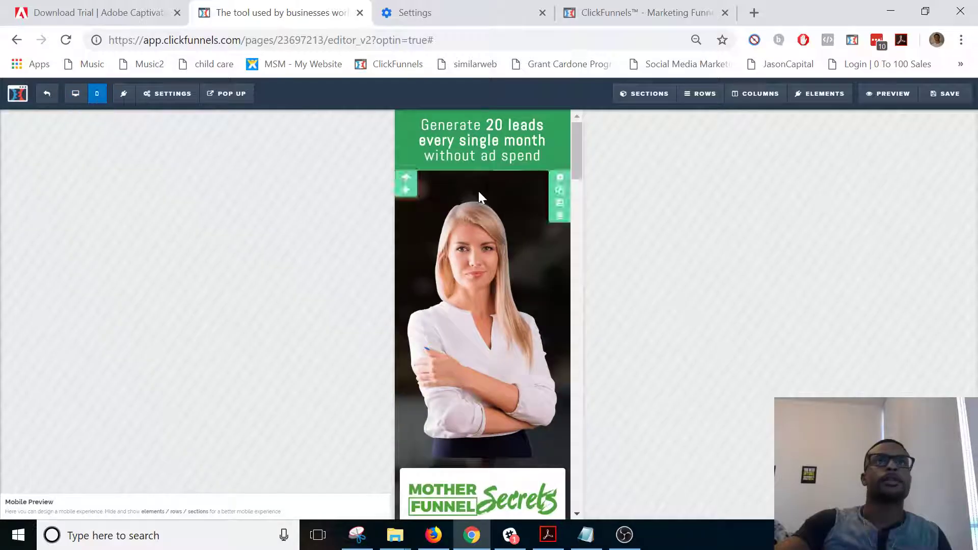
pyautogui.scroll(-8, 481, 178)
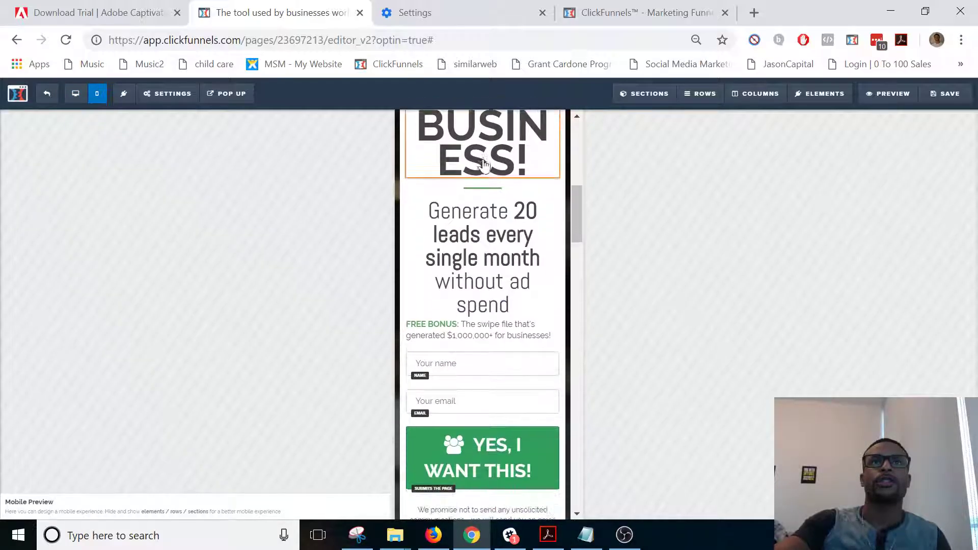
# Review the mobile layout from the hero image and headline down to the "A Word of Warning" section.
pyautogui.scroll(4, 485, 165)
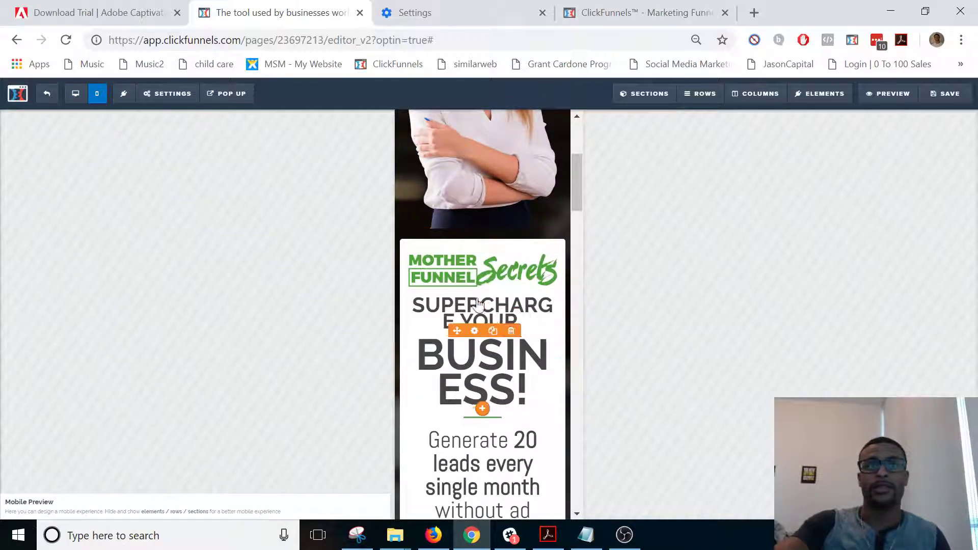
pyautogui.scroll(-10, 478, 304)
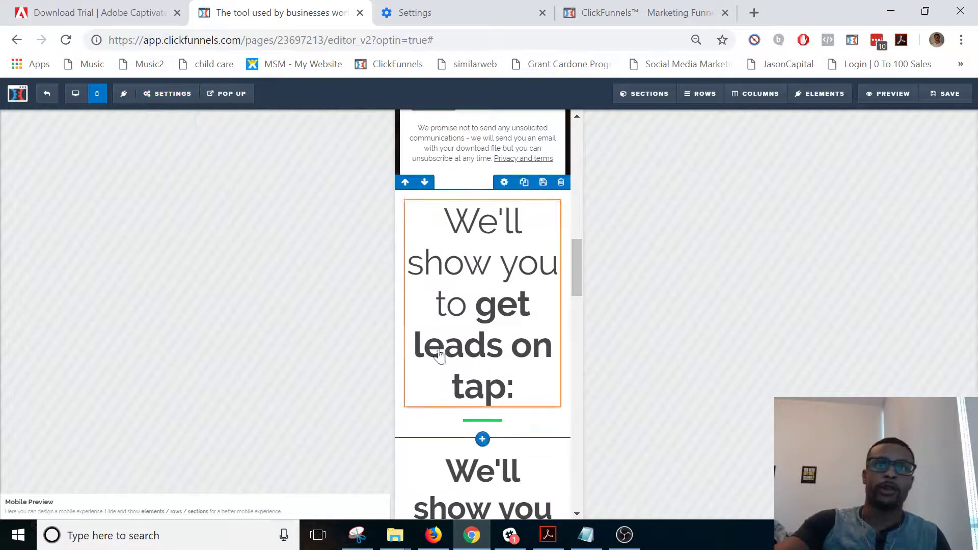
pyautogui.scroll(-7, 513, 347)
pyautogui.scroll(-5, 513, 346)
pyautogui.scroll(-10, 515, 347)
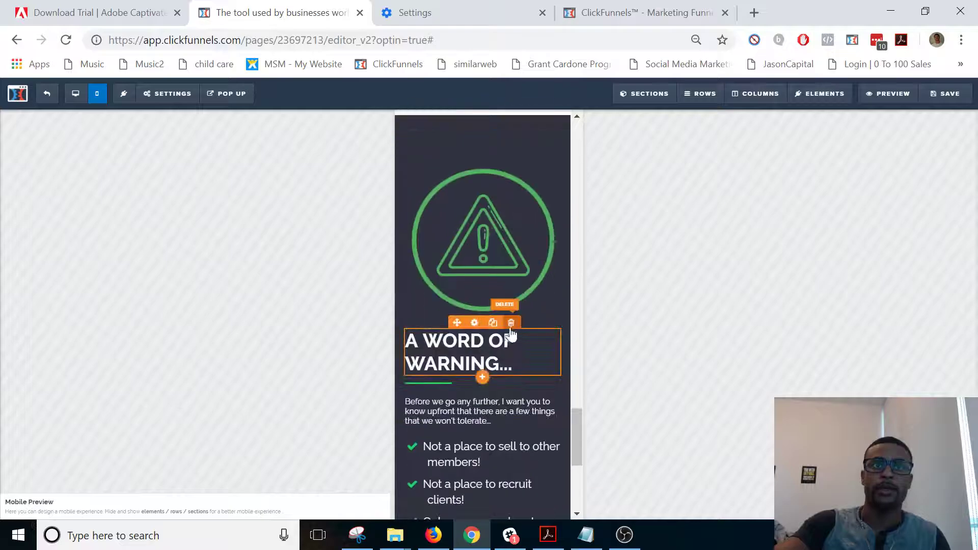
pyautogui.scroll(10, 507, 343)
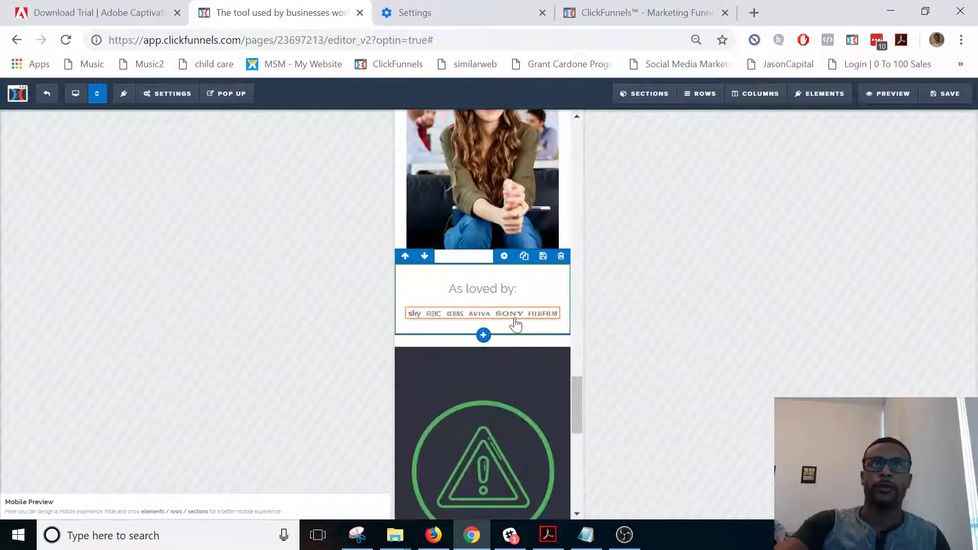
pyautogui.scroll(-5, 510, 284)
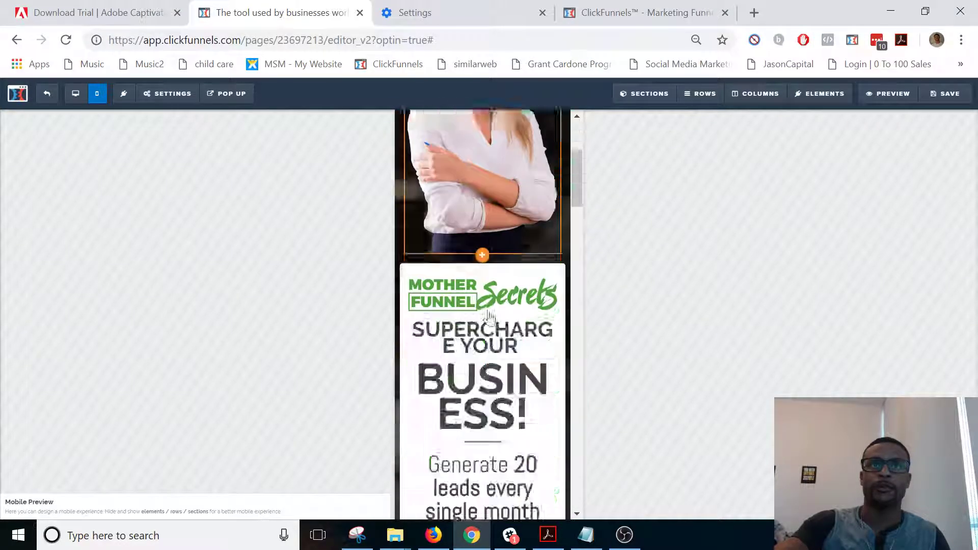
pyautogui.scroll(4, 523, 260)
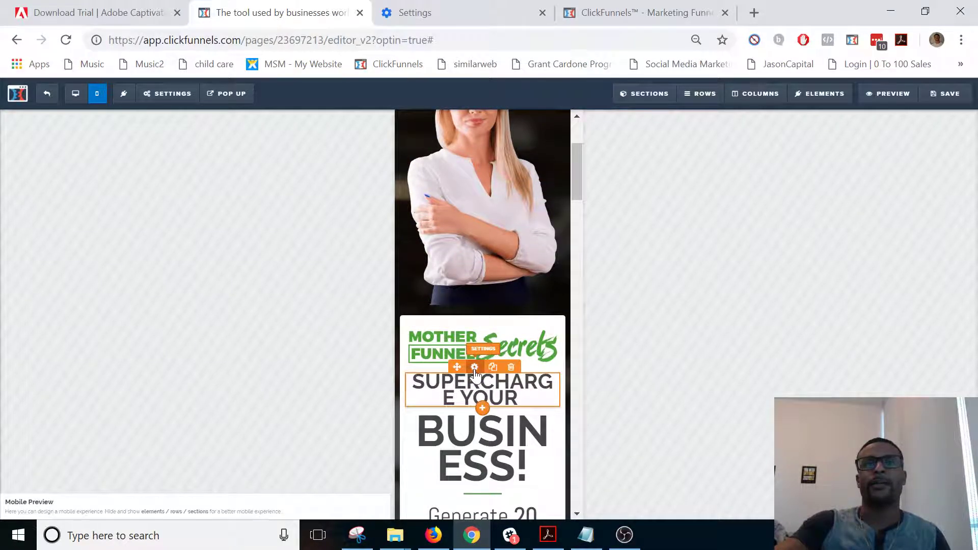
# Examine the settings of the "Supercharge Your" headline in the mobile view, then return the editor to the desktop view.
pyautogui.click(474, 368)
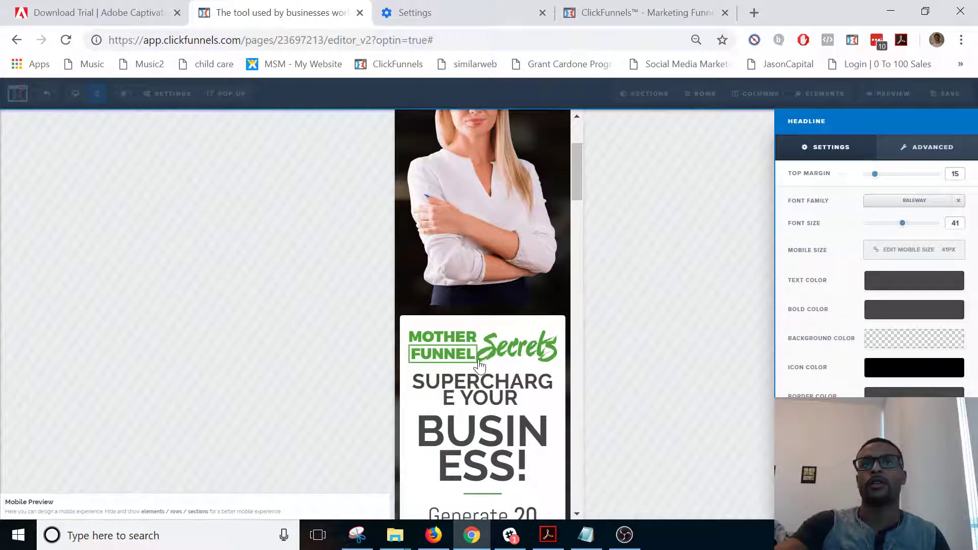
pyautogui.click(495, 303)
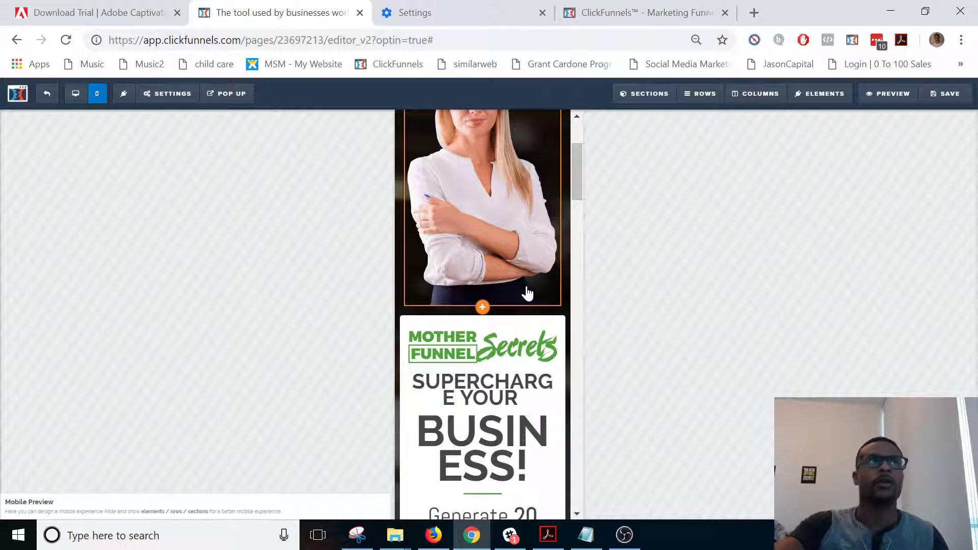
pyautogui.click(75, 104)
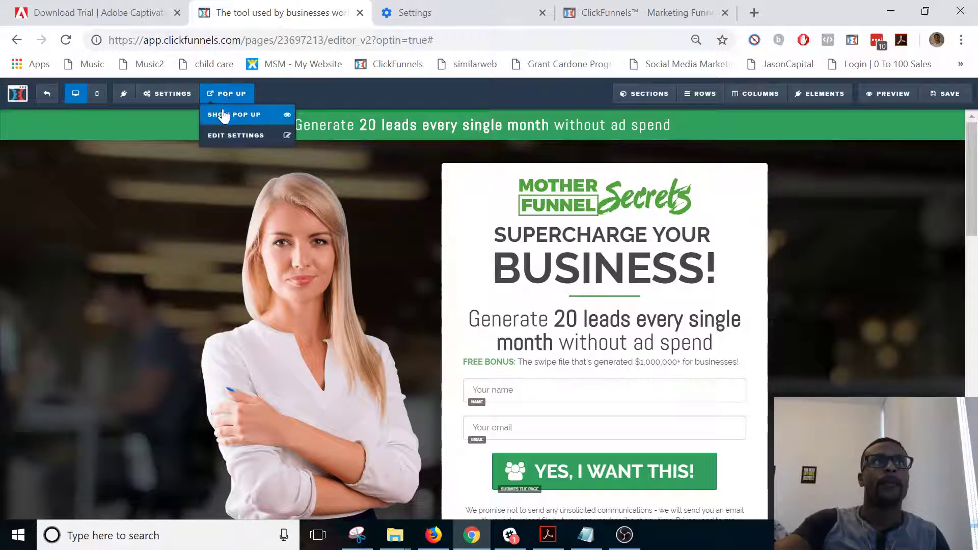
# Show the page's pop-up and add a one-column row containing a headline element to it.
pyautogui.click(230, 114)
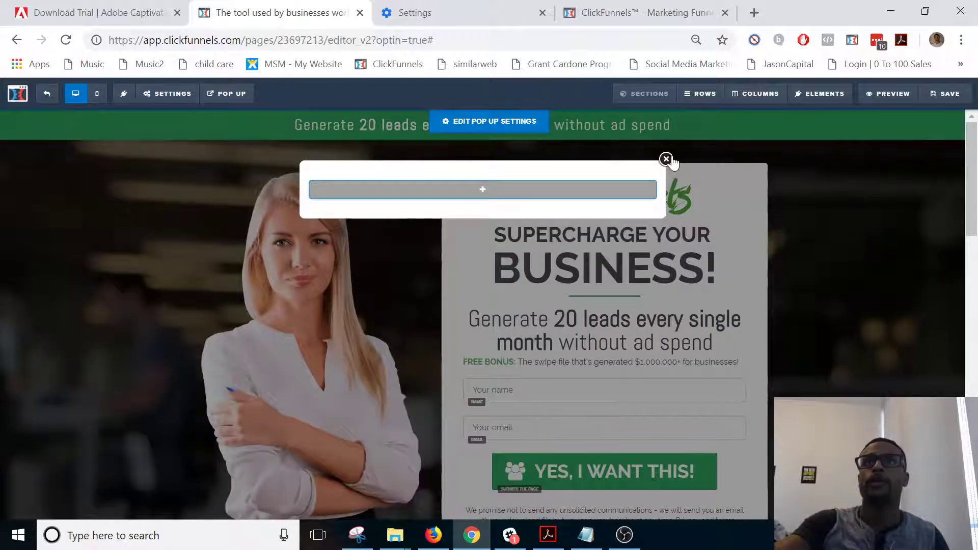
pyautogui.click(666, 159)
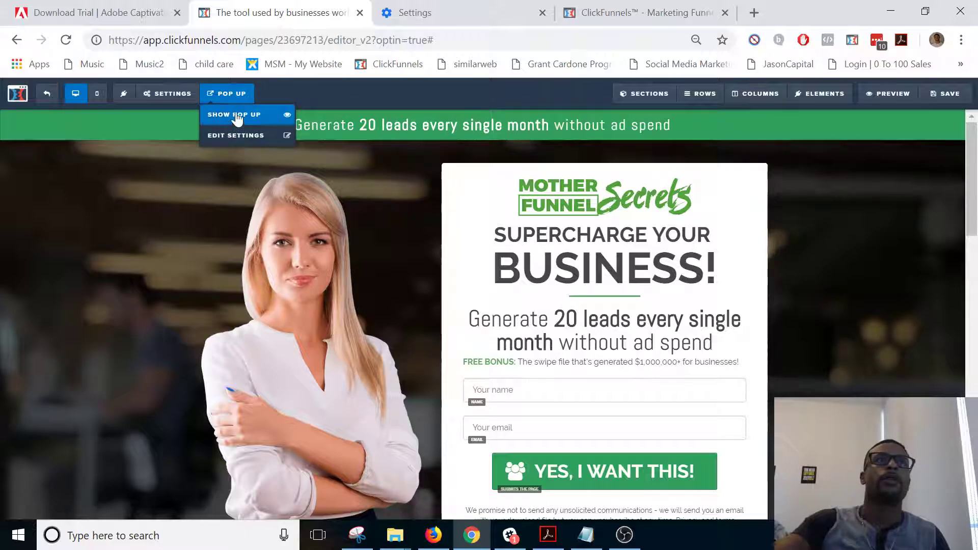
pyautogui.click(238, 114)
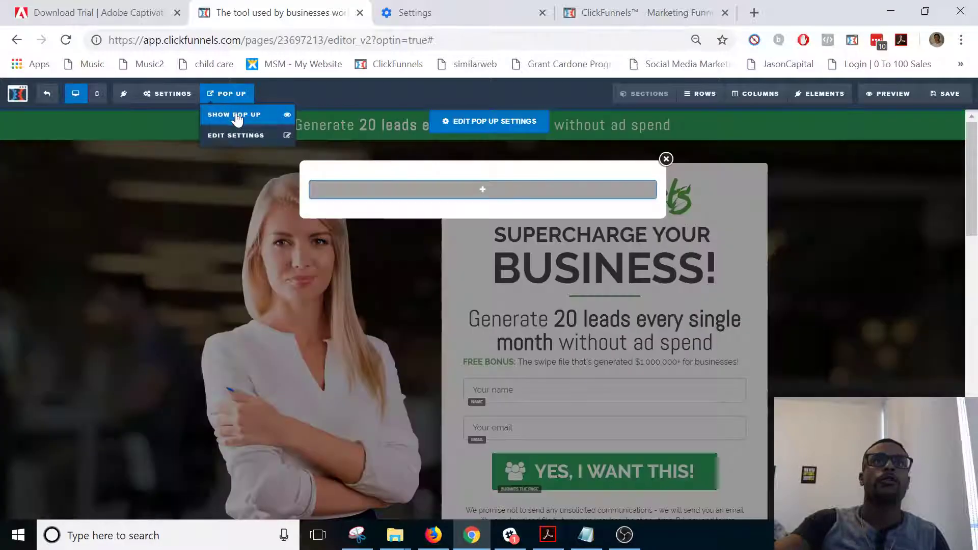
pyautogui.click(477, 188)
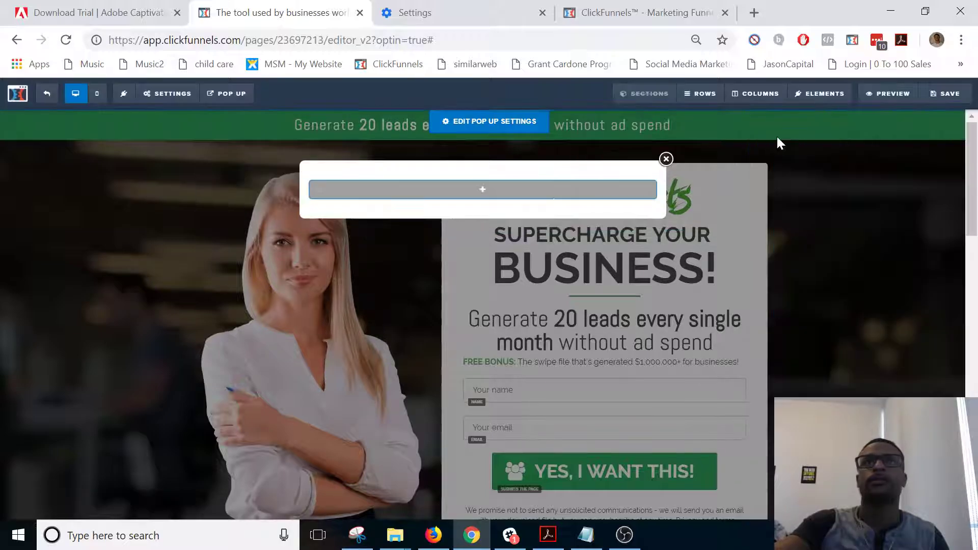
pyautogui.click(429, 195)
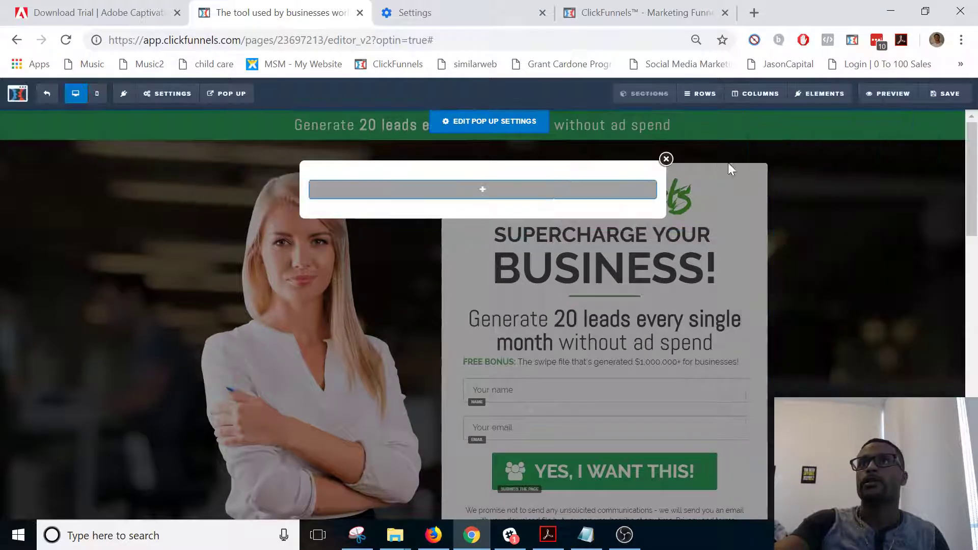
pyautogui.click(498, 203)
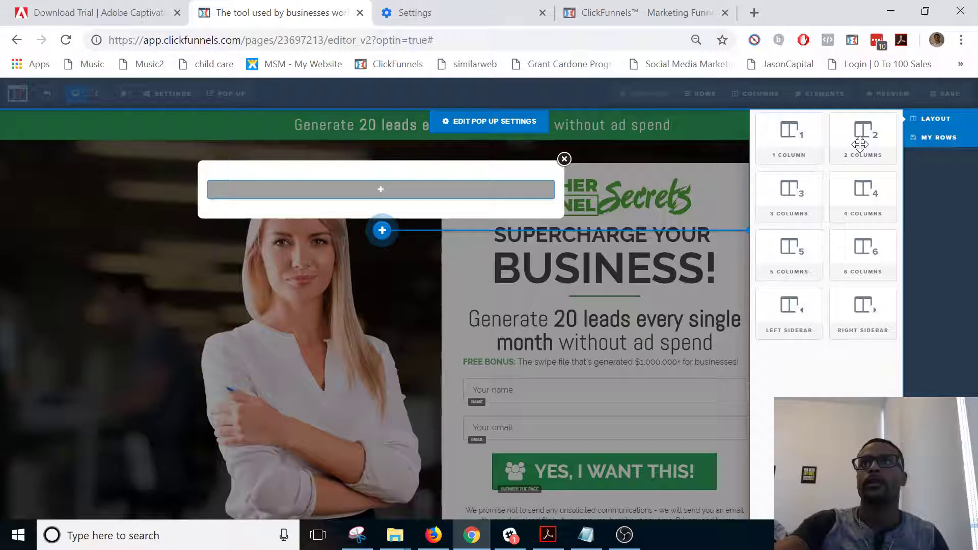
pyautogui.click(780, 153)
pyautogui.click(515, 205)
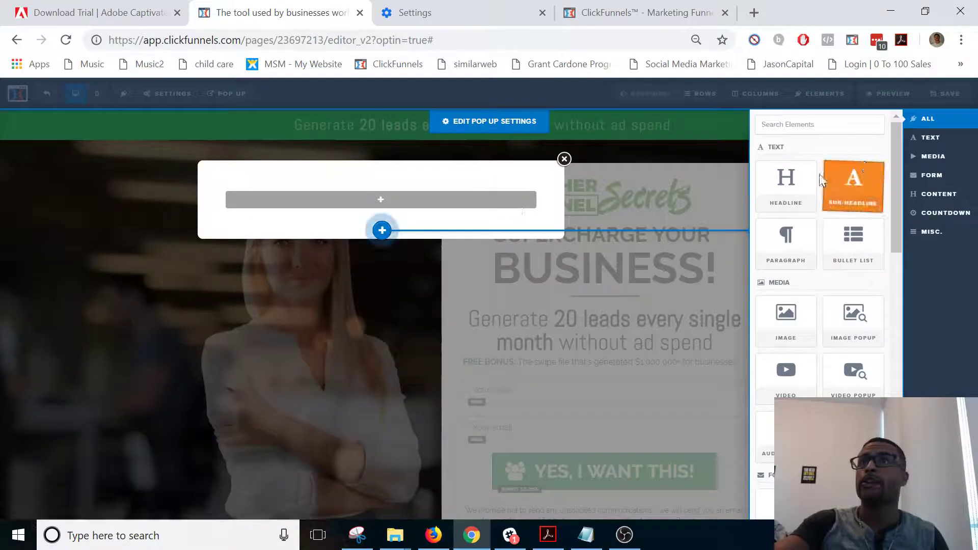
pyautogui.click(801, 187)
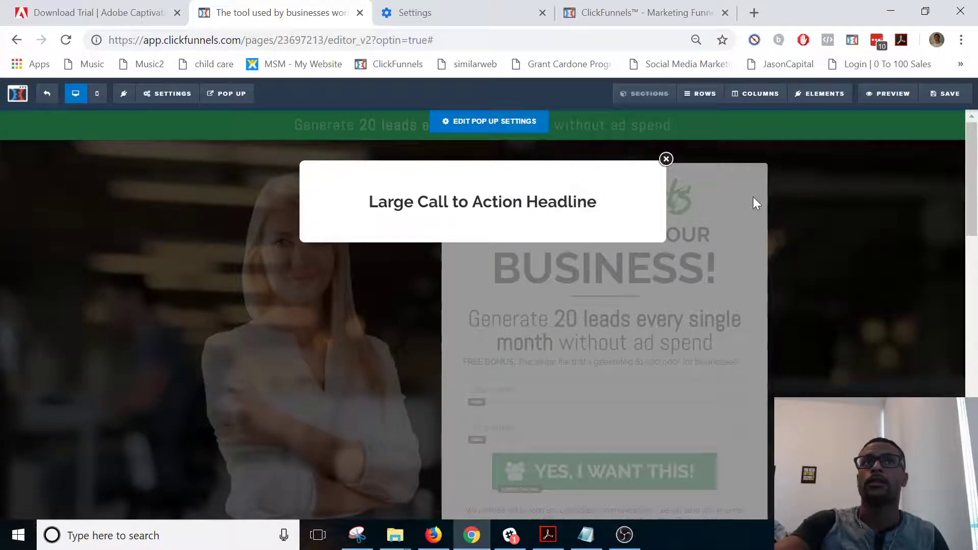
# Set the pop-up's exit trigger to show when the visitor tries to exit, and close the pop-up.
pyautogui.click(512, 123)
pyautogui.click(889, 237)
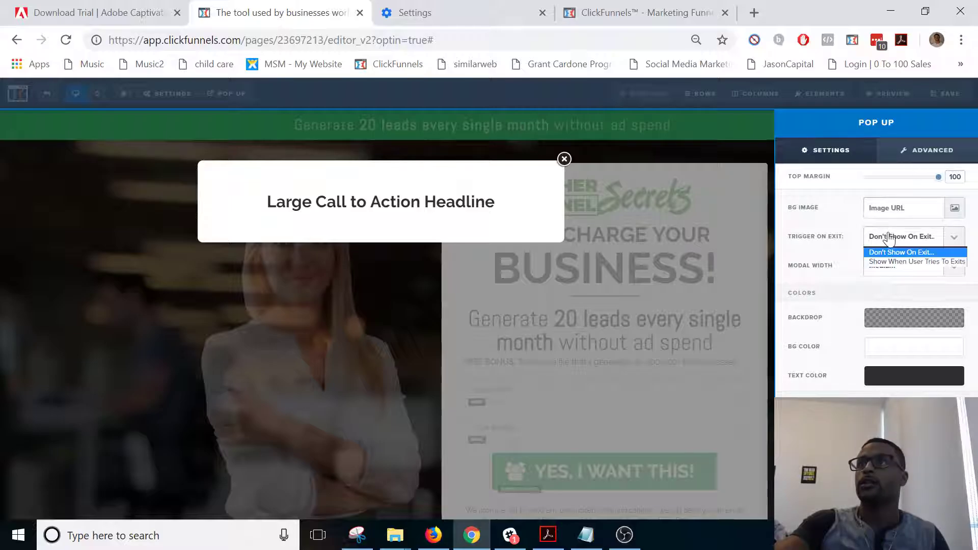
pyautogui.click(900, 251)
pyautogui.click(903, 246)
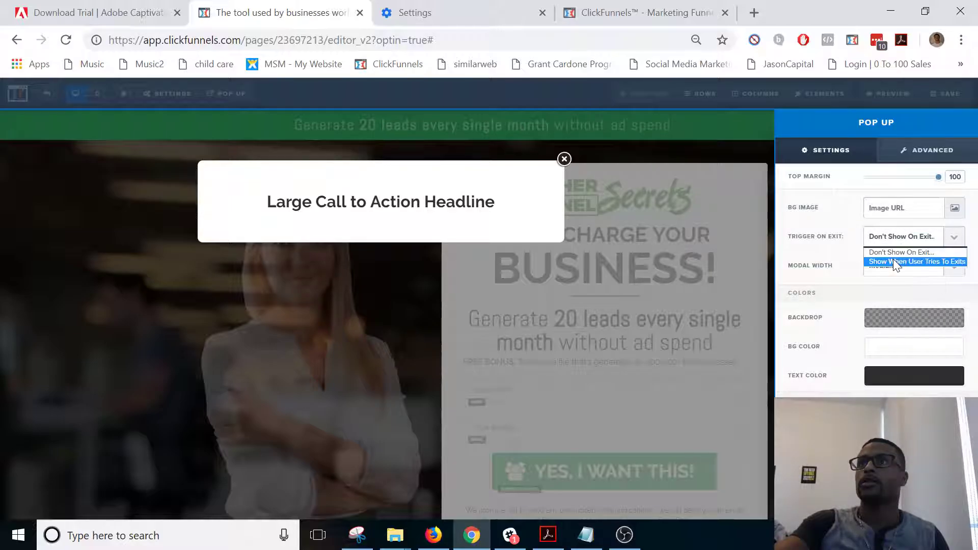
pyautogui.click(893, 261)
pyautogui.click(625, 229)
pyautogui.click(836, 201)
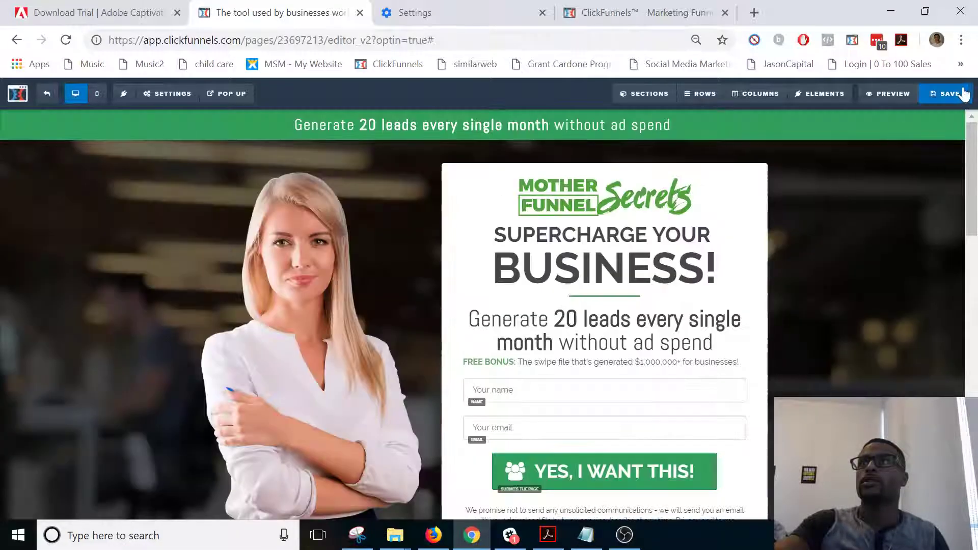
# Save the page, test the exit pop-up in a page preview, and close the preview.
pyautogui.click(949, 94)
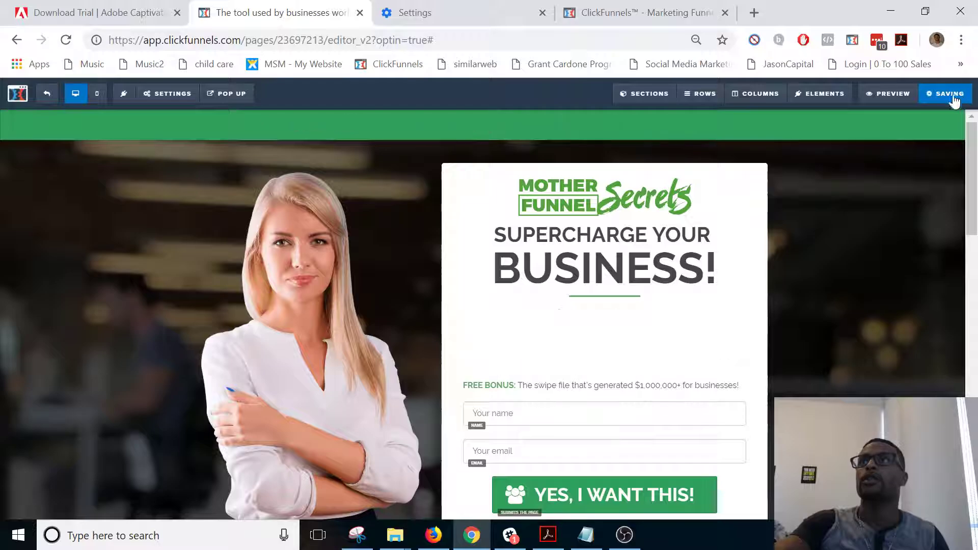
pyautogui.click(874, 95)
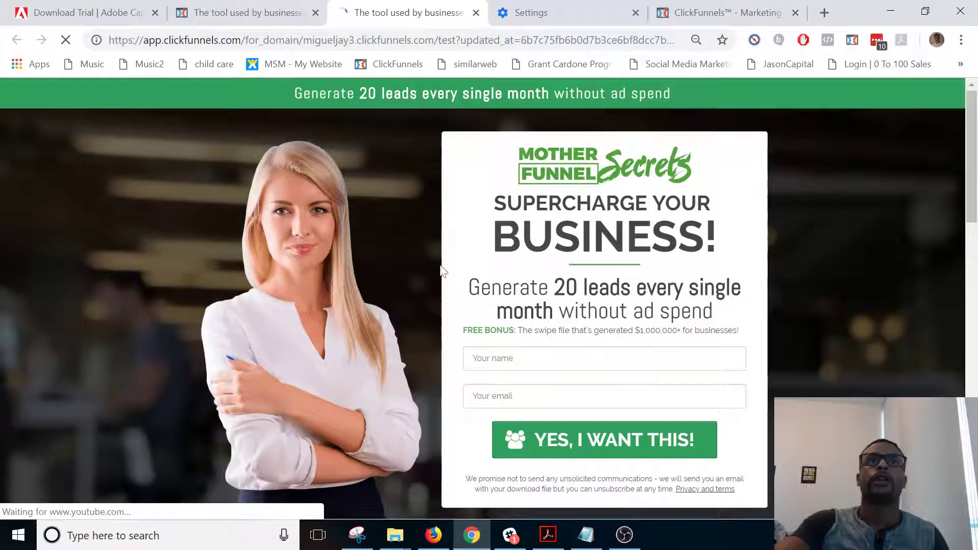
pyautogui.moveTo(557, 8)
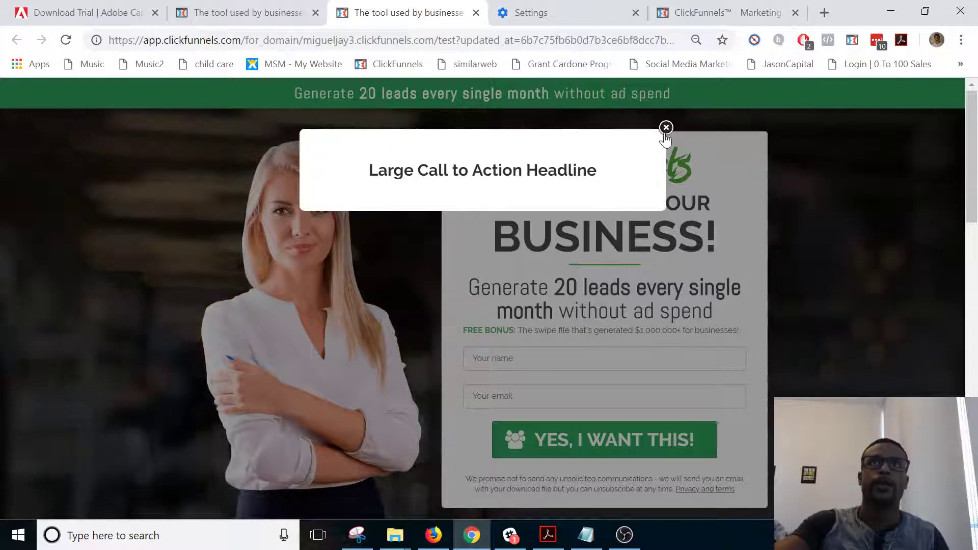
pyautogui.click(263, 12)
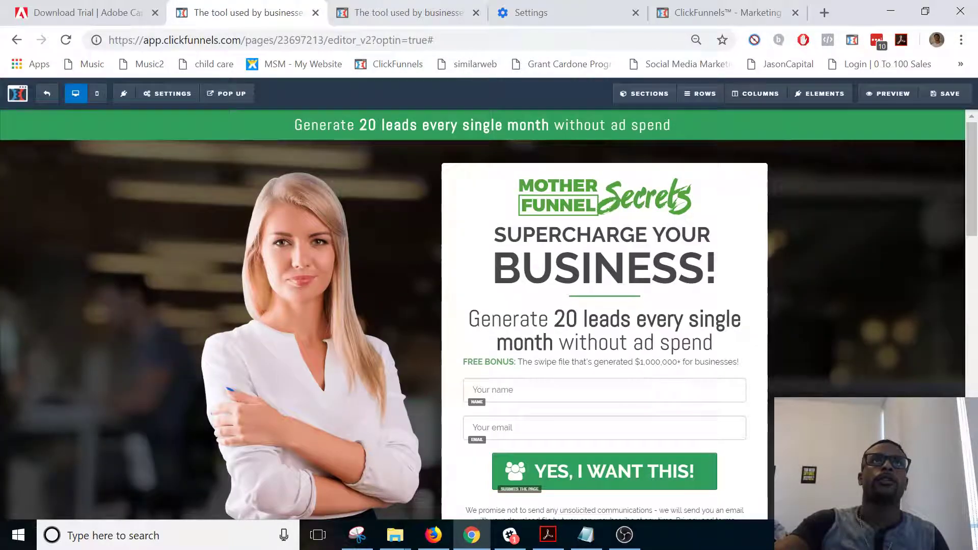
pyautogui.click(477, 13)
# Set the action of the "Yes, I Want This!" button to Open the Pop Up.
pyautogui.click(611, 465)
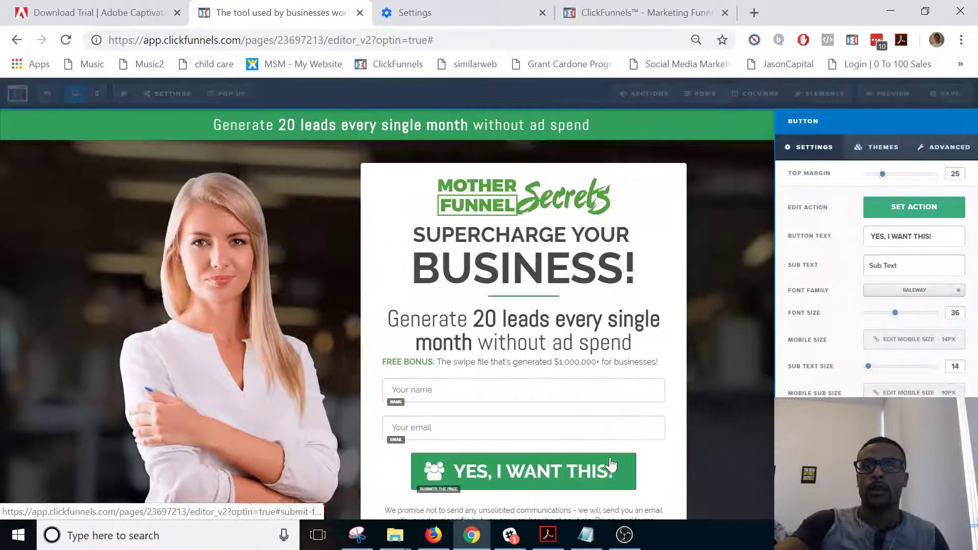
pyautogui.click(881, 209)
pyautogui.click(864, 179)
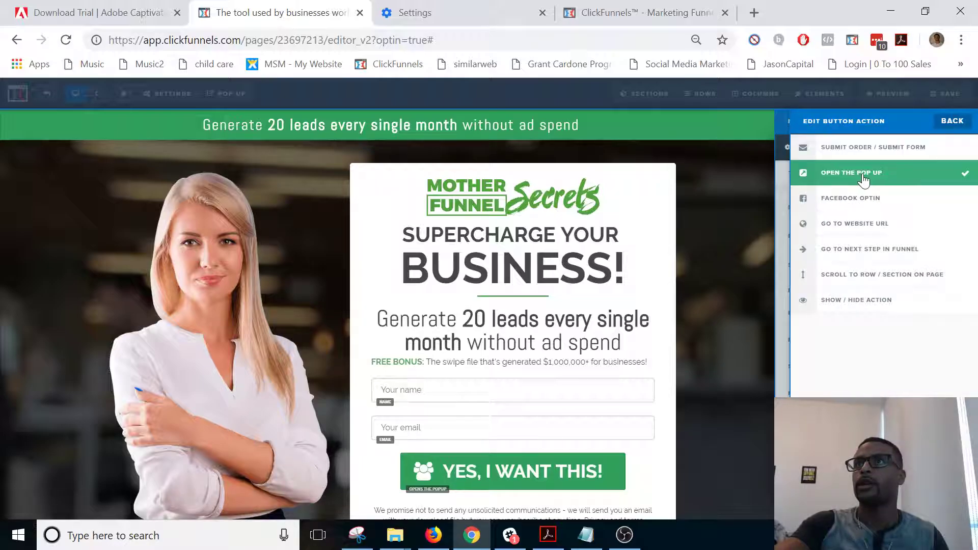
pyautogui.click(627, 206)
# Save the page, test the "Yes, I Want This!" button in a page preview, and close the preview.
pyautogui.click(943, 94)
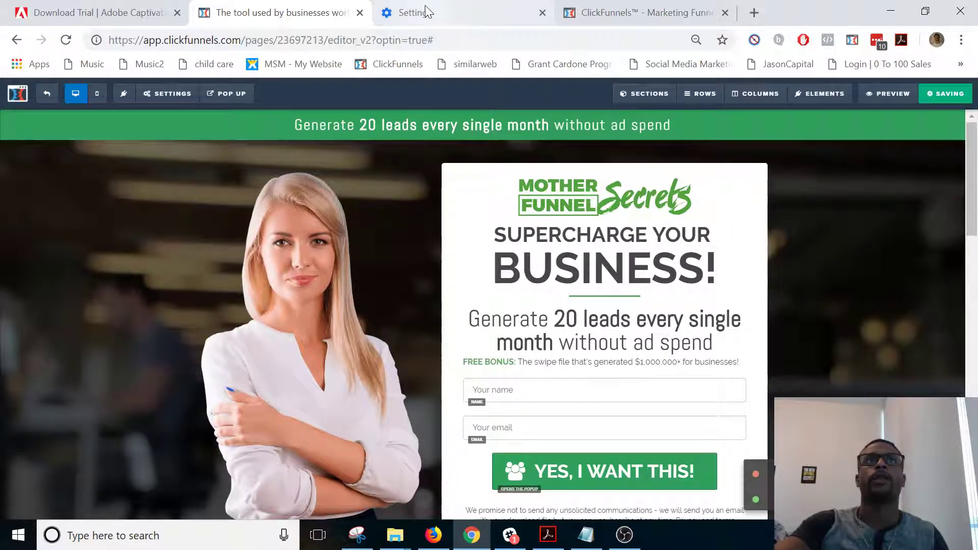
pyautogui.click(892, 92)
pyautogui.click(569, 429)
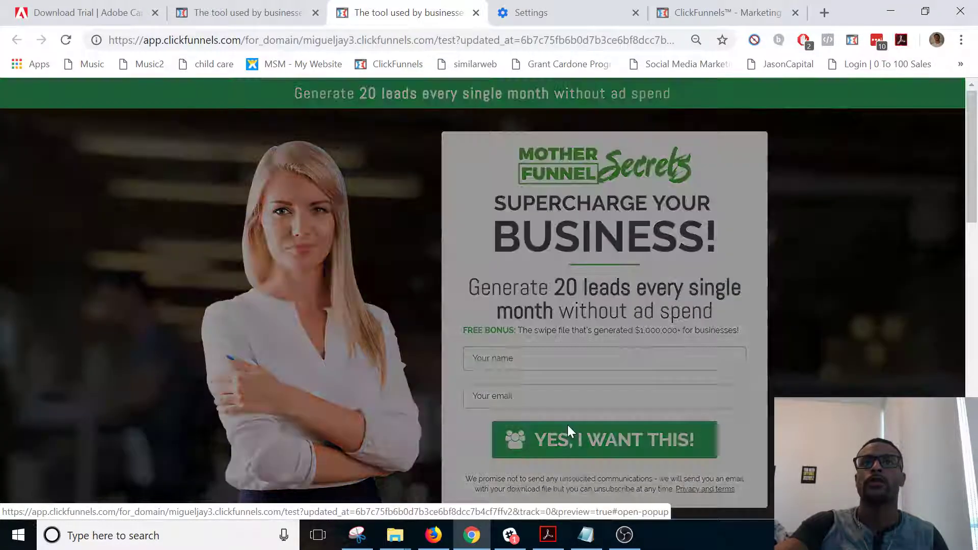
pyautogui.click(231, 12)
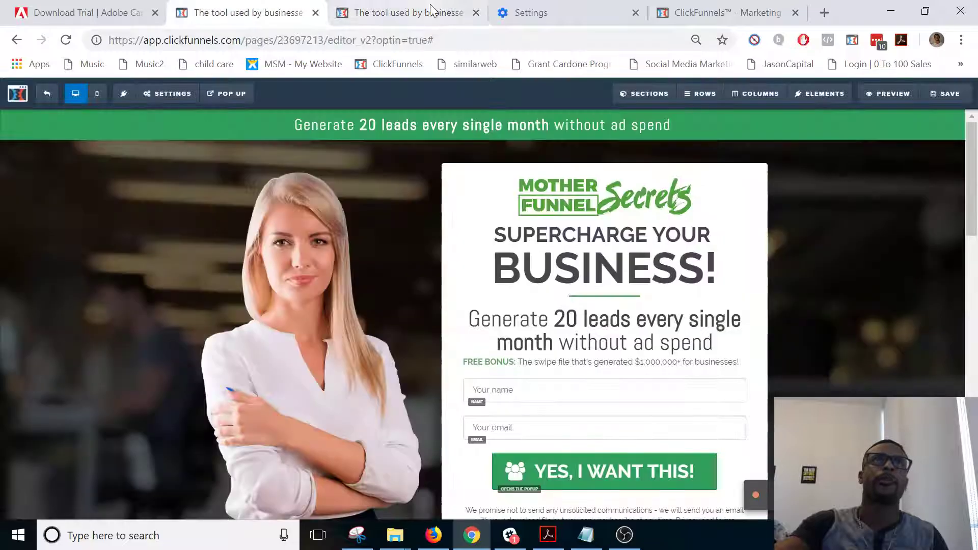
pyautogui.click(476, 12)
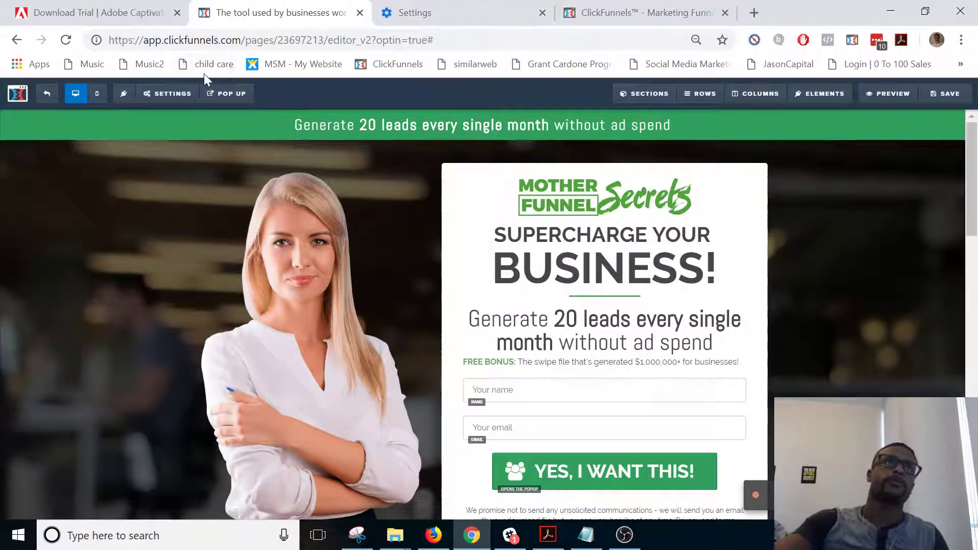
# Set the pop-up's exit trigger to Don't Show On Exit, close the pop-up and save the page.
pyautogui.moveTo(231, 93)
pyautogui.click(236, 135)
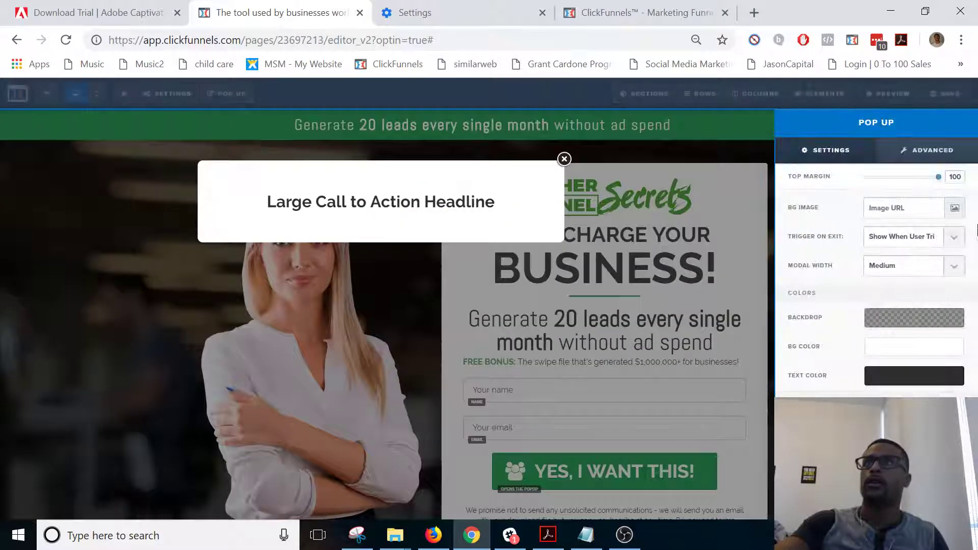
pyautogui.click(916, 239)
pyautogui.click(901, 259)
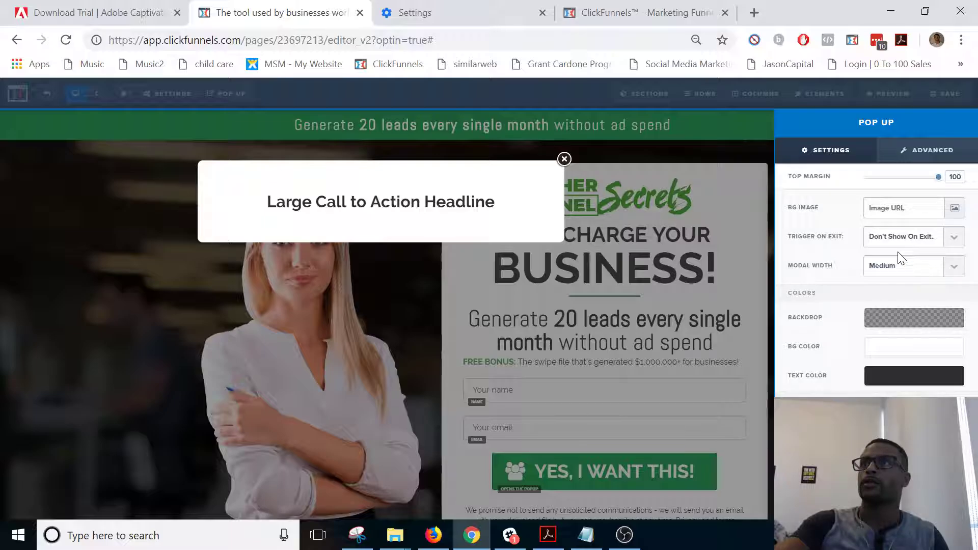
pyautogui.click(531, 275)
pyautogui.click(668, 160)
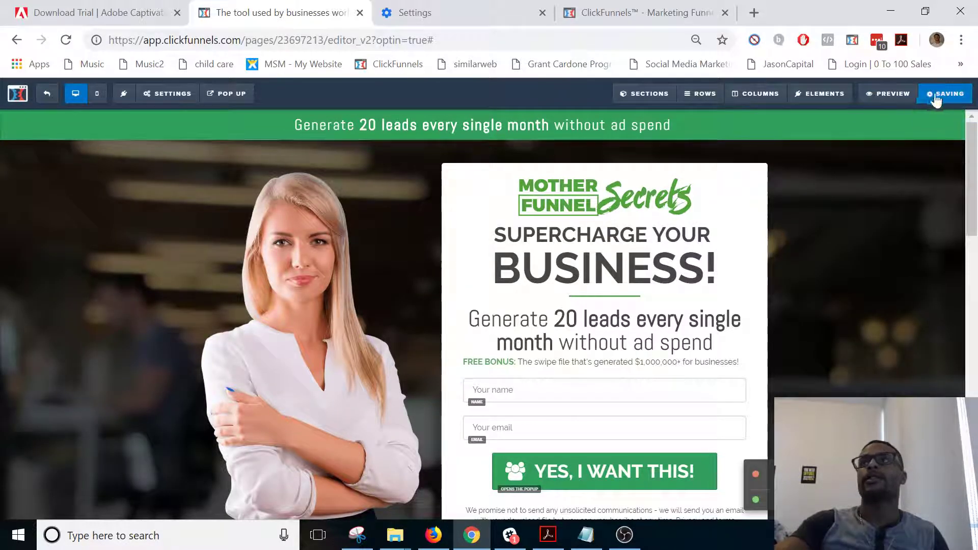
pyautogui.moveTo(249, 109)
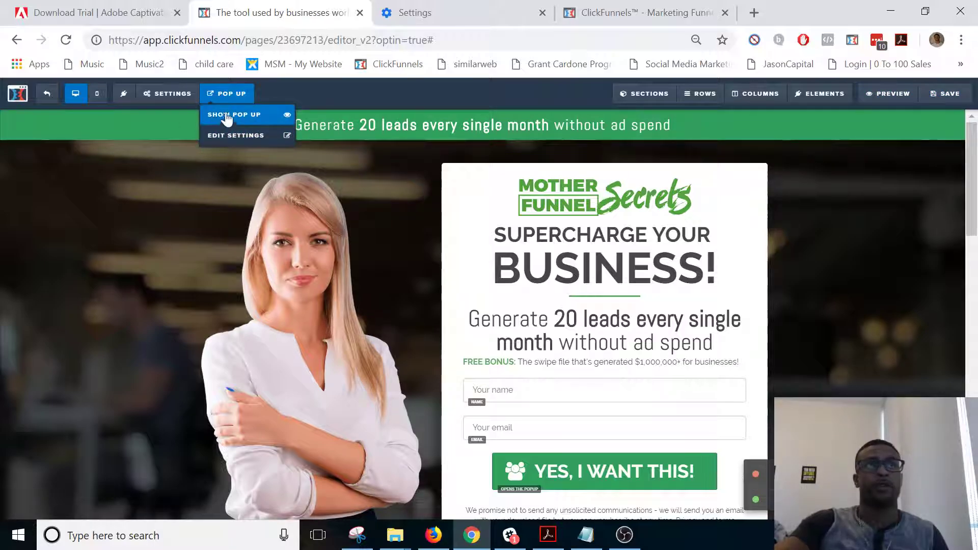
pyautogui.moveTo(197, 98)
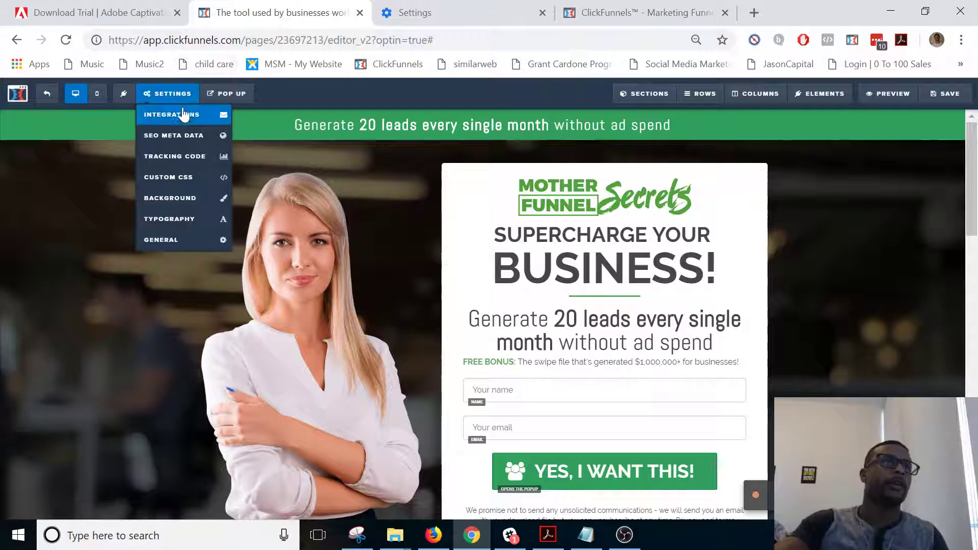
# Examine the page's typography settings for fonts and colors, and return to editing the page.
pyautogui.click(192, 222)
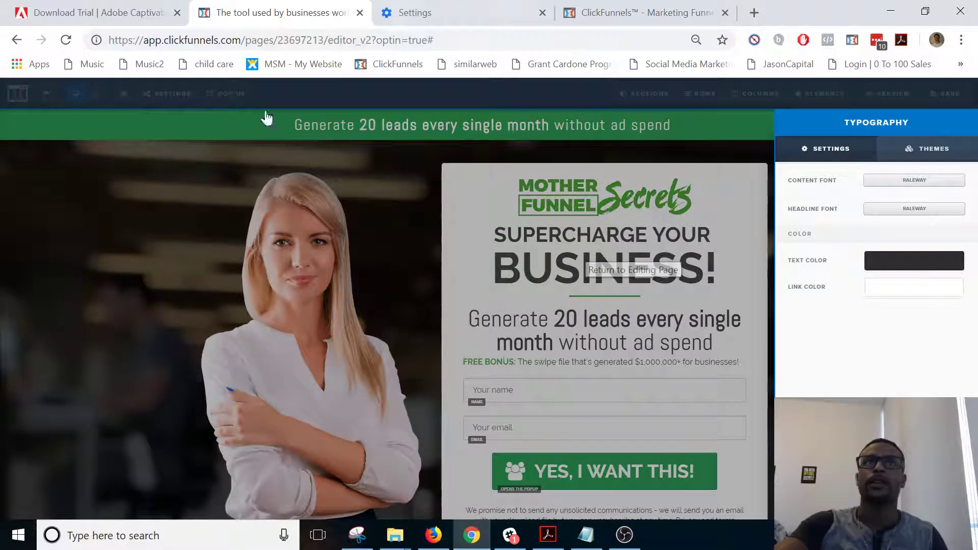
pyautogui.click(285, 145)
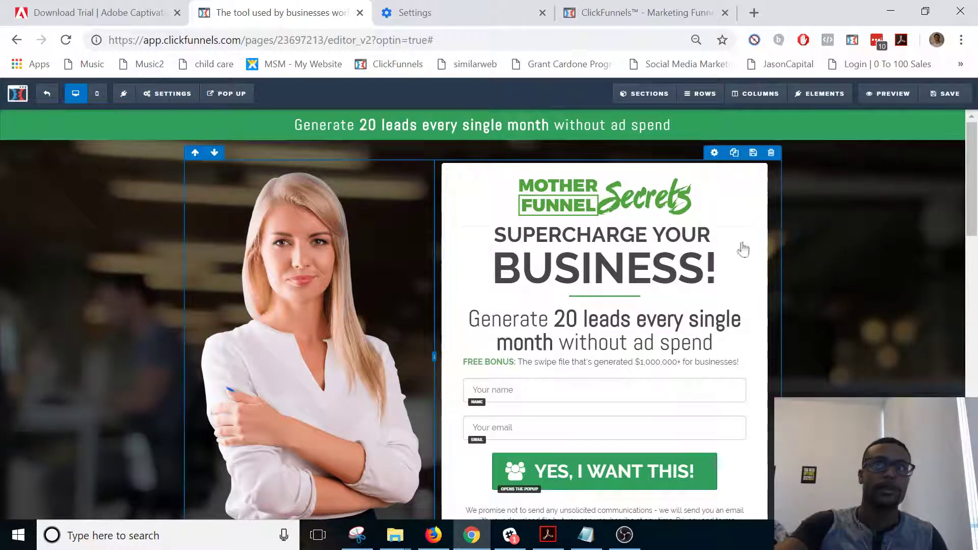
pyautogui.moveTo(169, 93)
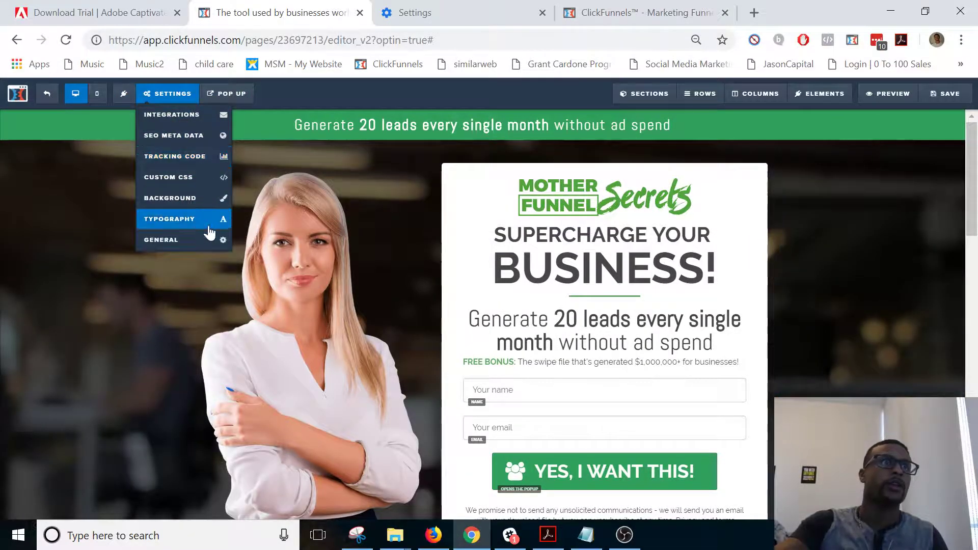
pyautogui.click(211, 229)
pyautogui.click(192, 170)
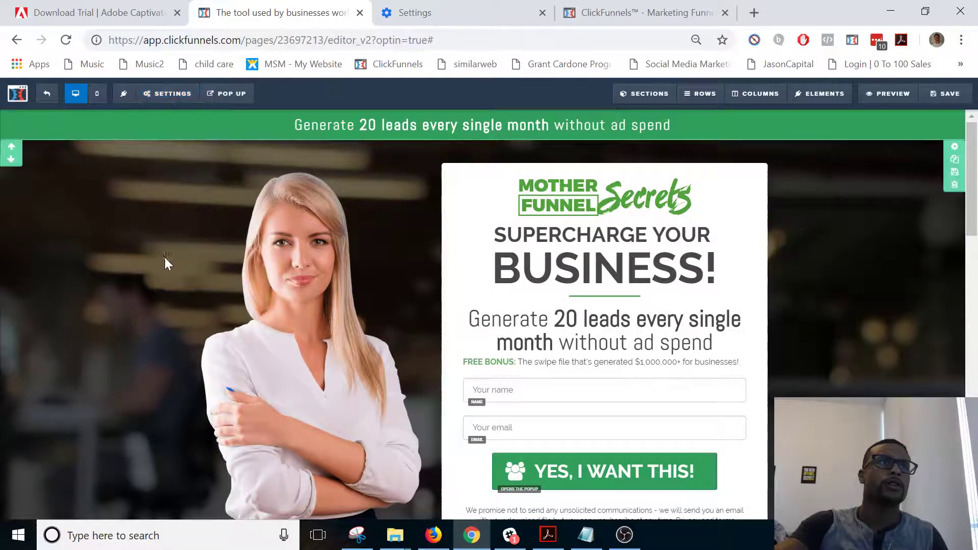
# Examine the page's general settings, including the affiliate badge options, and return to editing the page.
pyautogui.moveTo(180, 93)
pyautogui.click(185, 243)
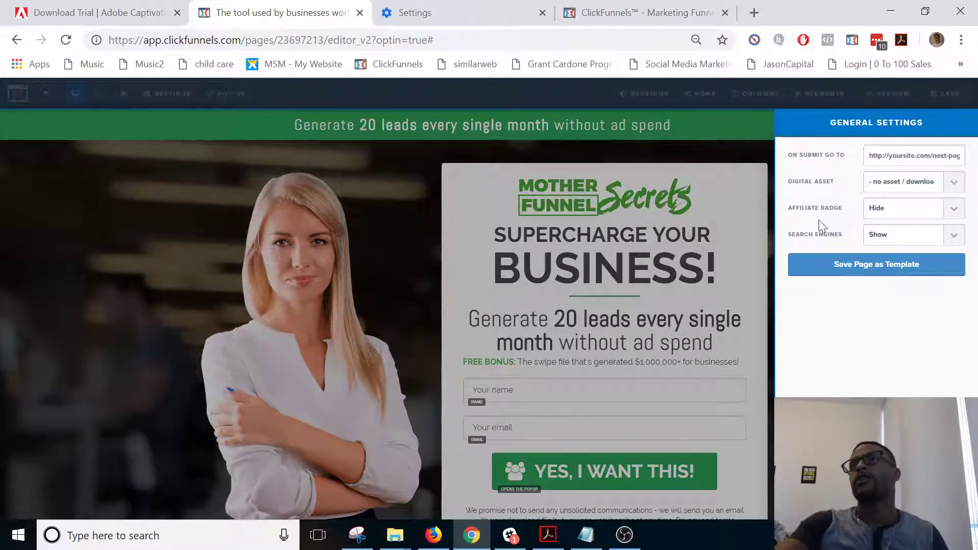
pyautogui.click(904, 210)
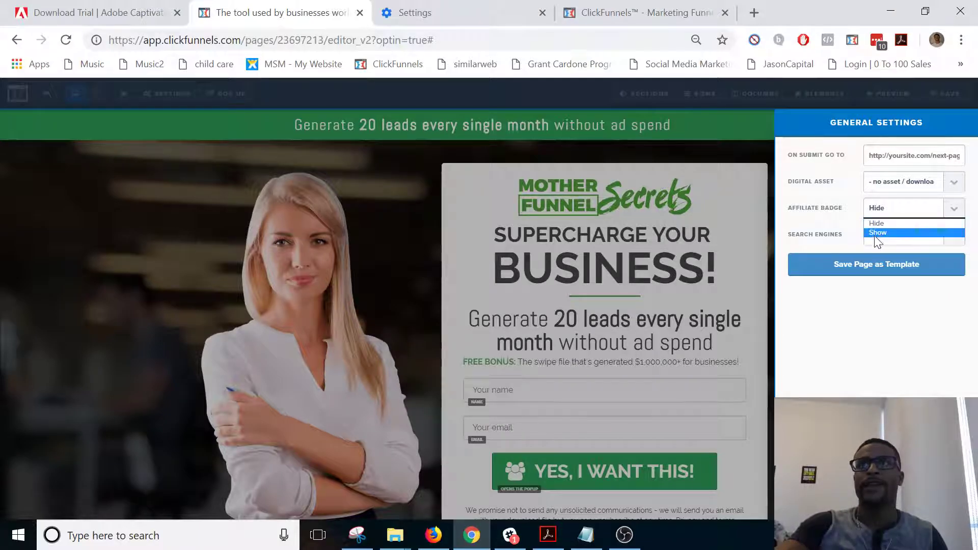
pyautogui.click(793, 221)
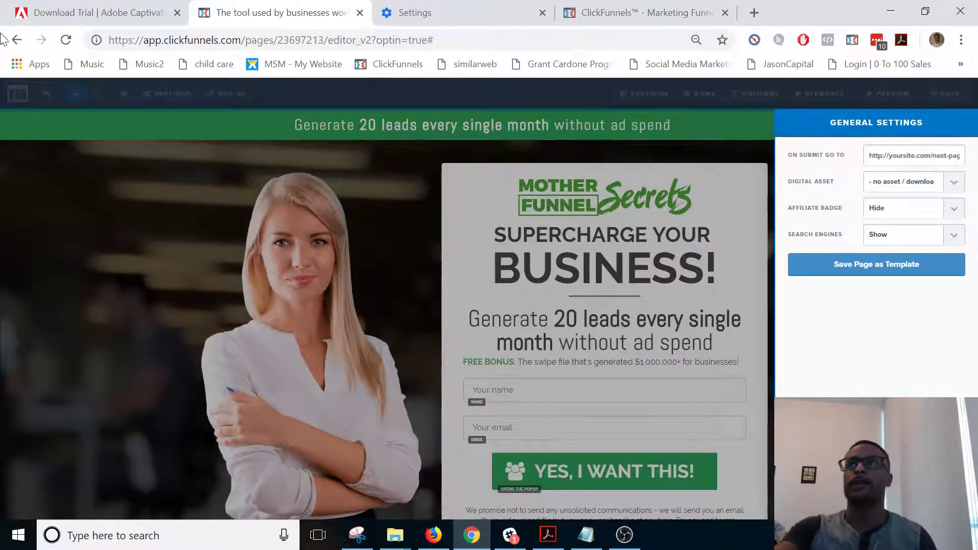
pyautogui.click(347, 359)
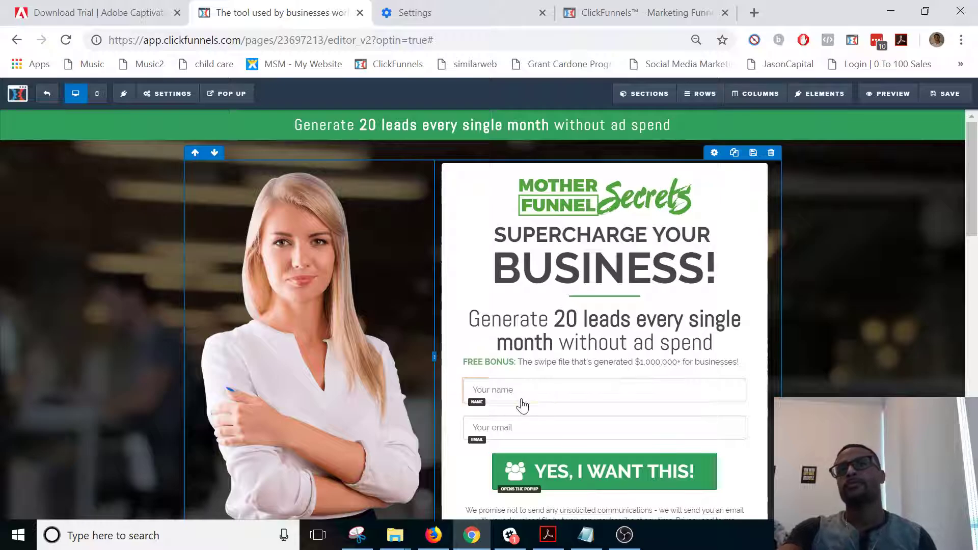
# Add a full-width section between the optin form section and the "We'll show you to get leads on tap:" headline.
pyautogui.click(168, 93)
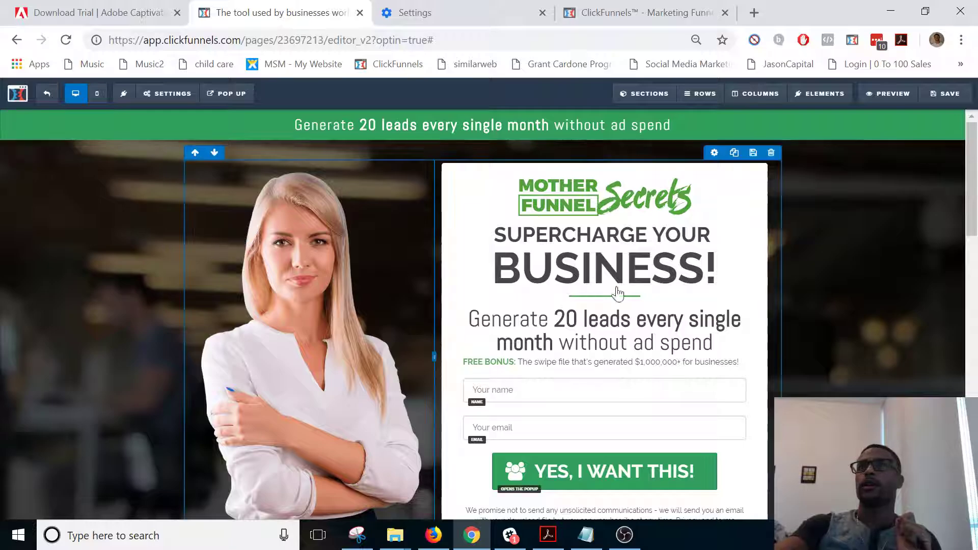
pyautogui.scroll(-5, 520, 150)
pyautogui.scroll(3, 484, 405)
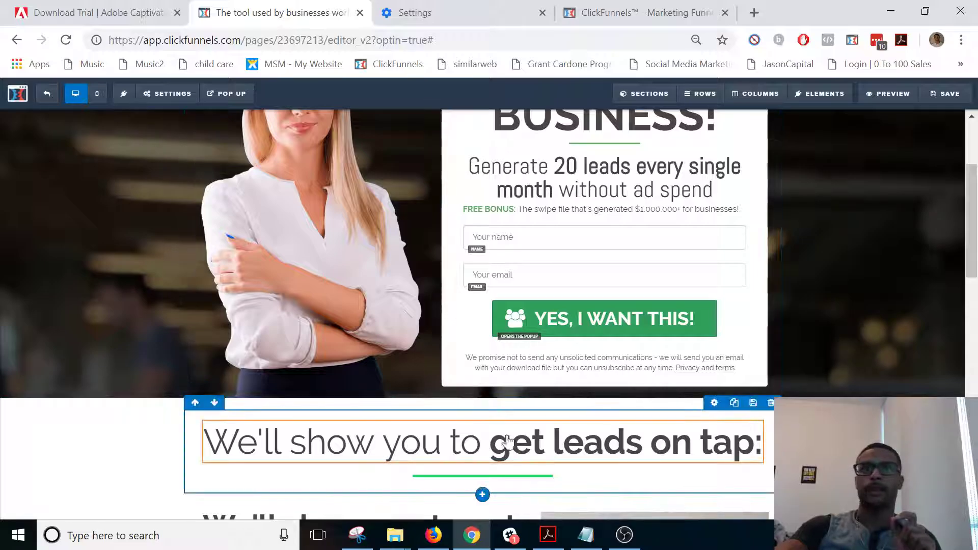
pyautogui.click(483, 402)
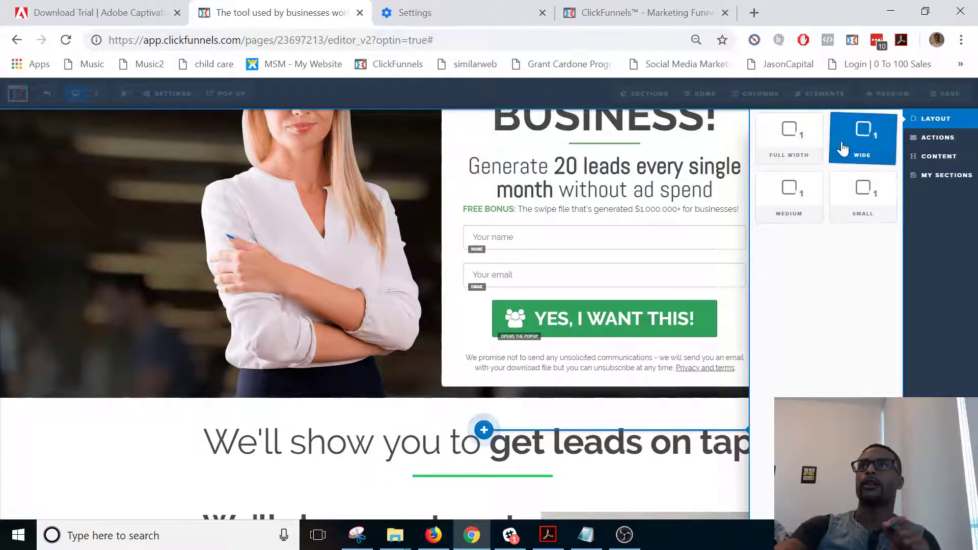
pyautogui.click(816, 140)
pyautogui.scroll(-2, 420, 478)
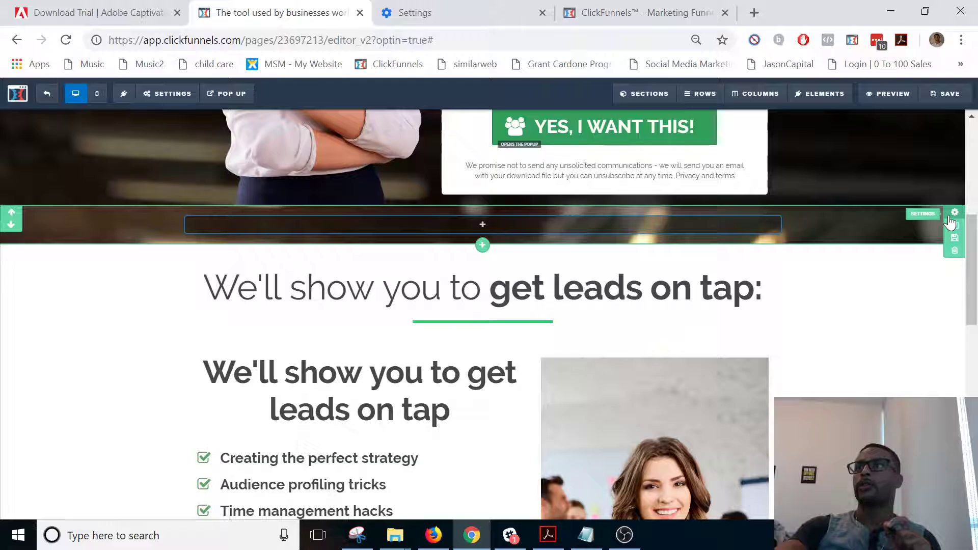
# Open the new section's settings and set its corner radius to 5px.
pyautogui.click(951, 216)
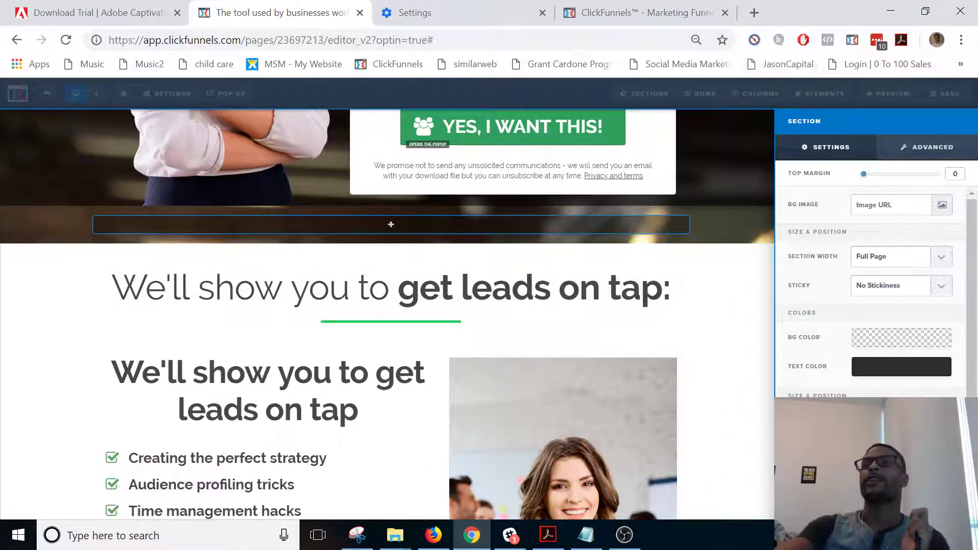
pyautogui.scroll(-1, 846, 377)
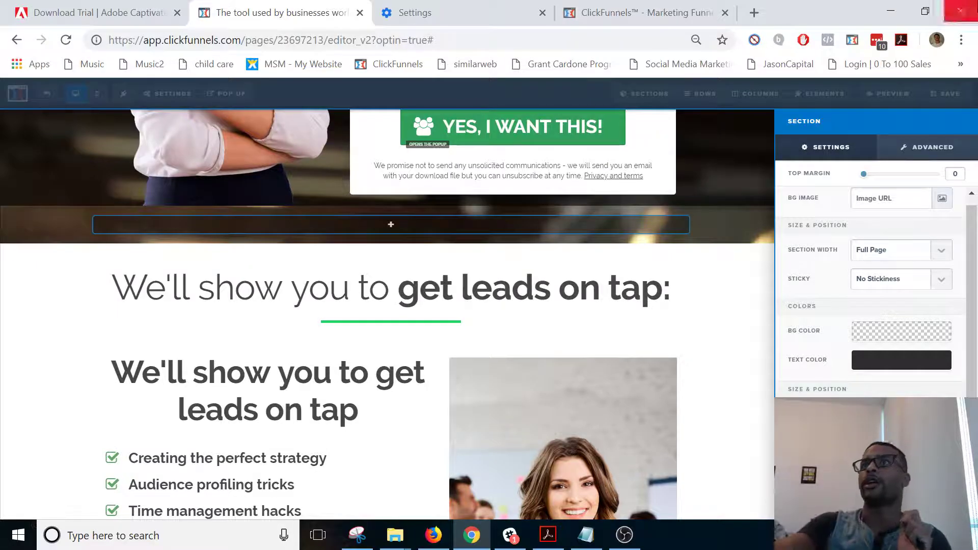
pyautogui.click(933, 149)
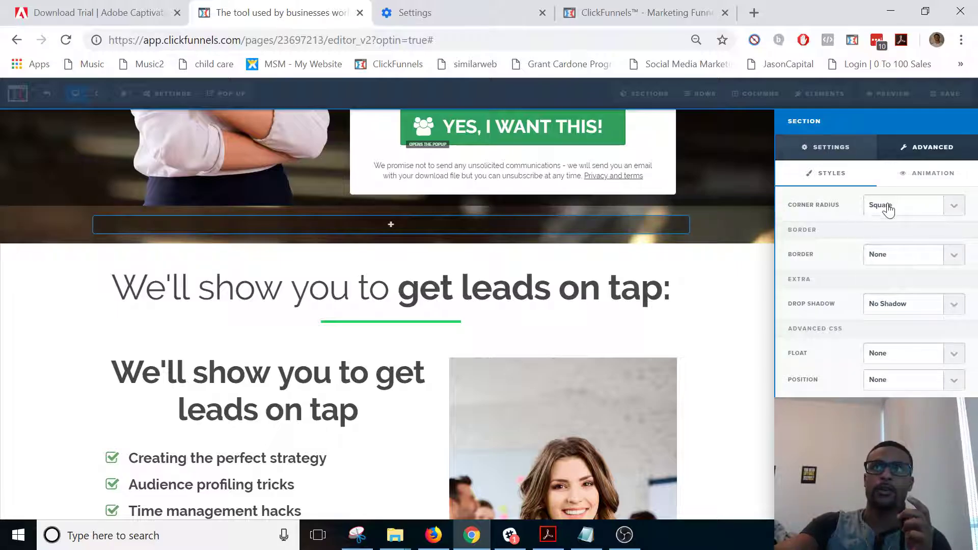
pyautogui.click(888, 209)
pyautogui.click(884, 237)
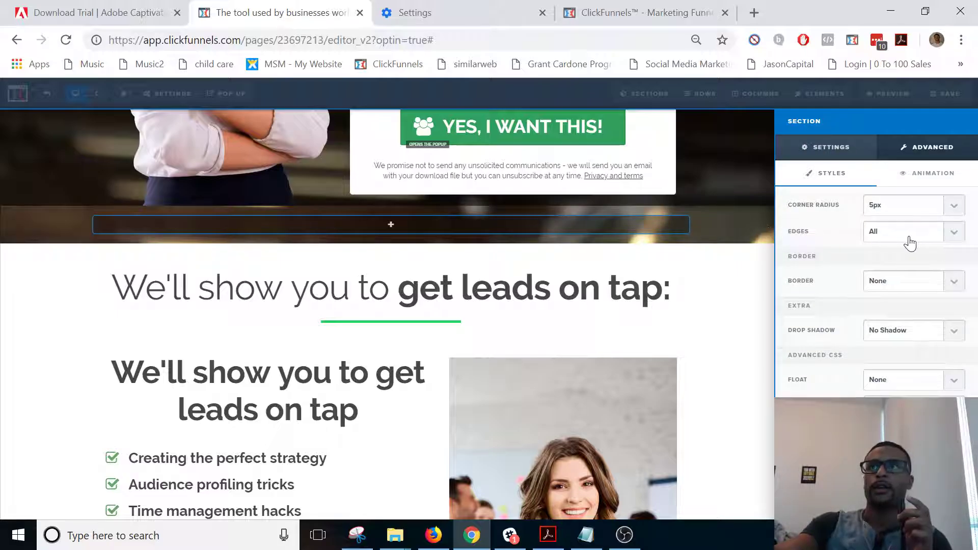
# Give the new section a solid full border, 10px in size and yellow in color.
pyautogui.click(900, 287)
pyautogui.click(896, 309)
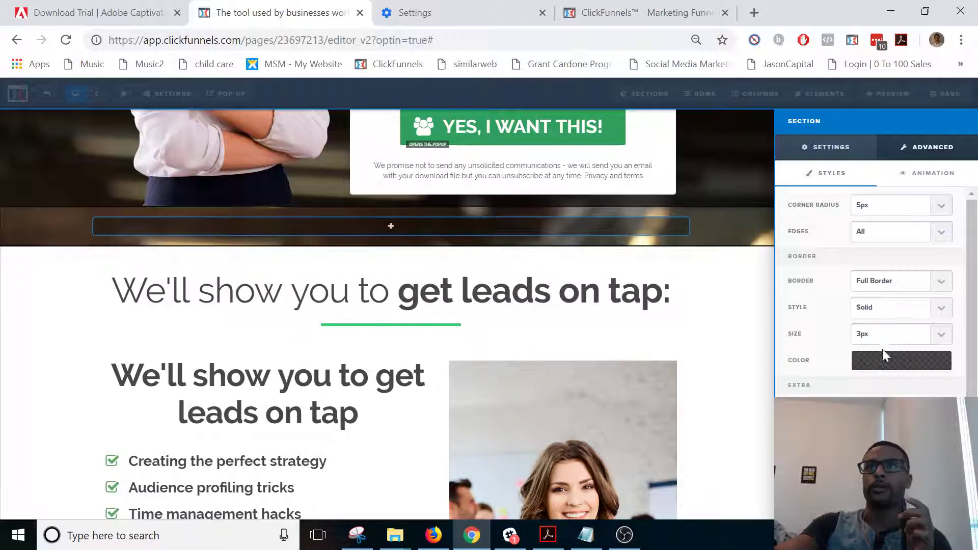
pyautogui.click(902, 360)
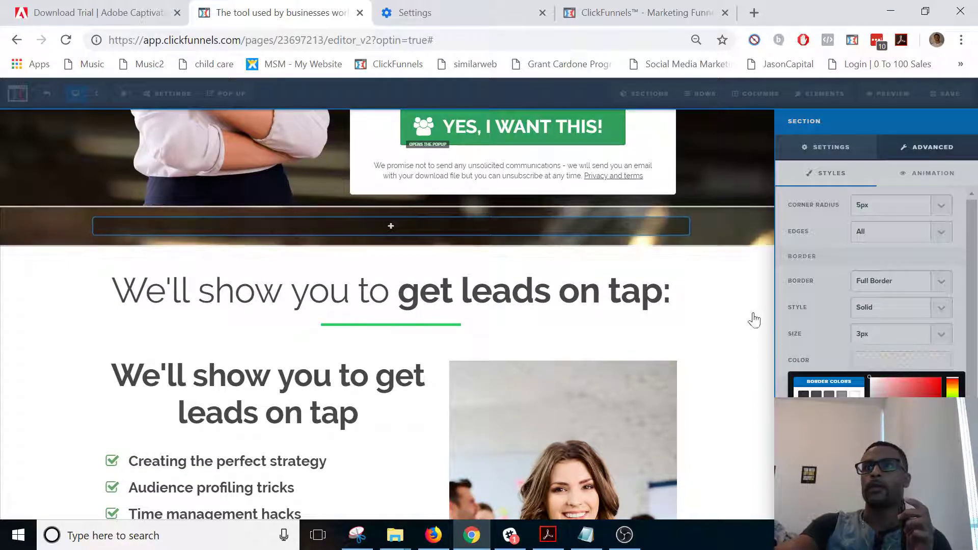
pyautogui.click(825, 335)
pyautogui.click(902, 334)
pyautogui.click(917, 387)
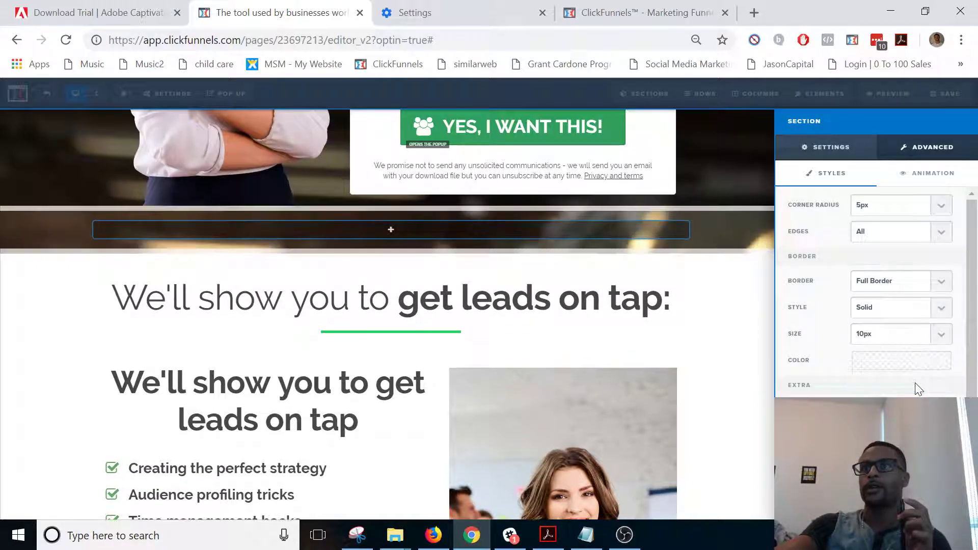
pyautogui.click(859, 367)
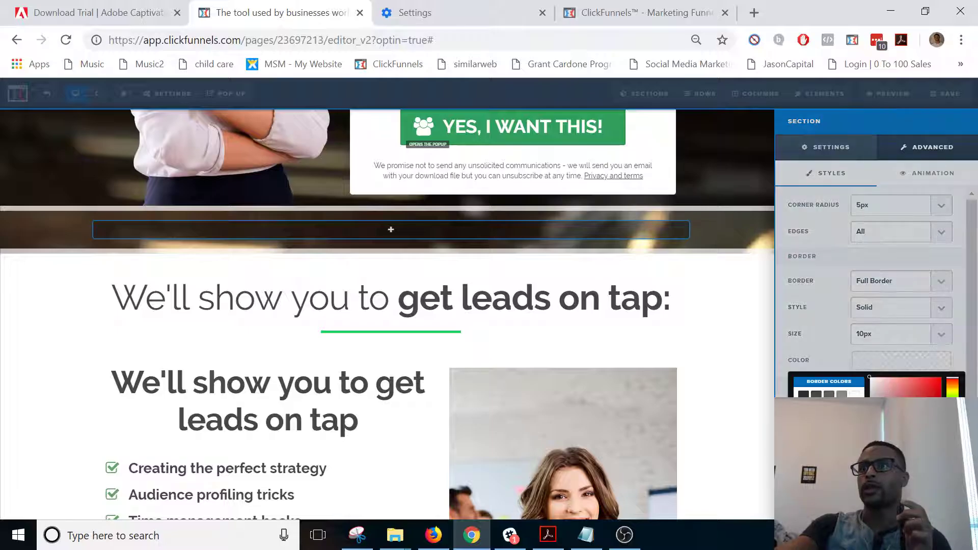
pyautogui.click(855, 397)
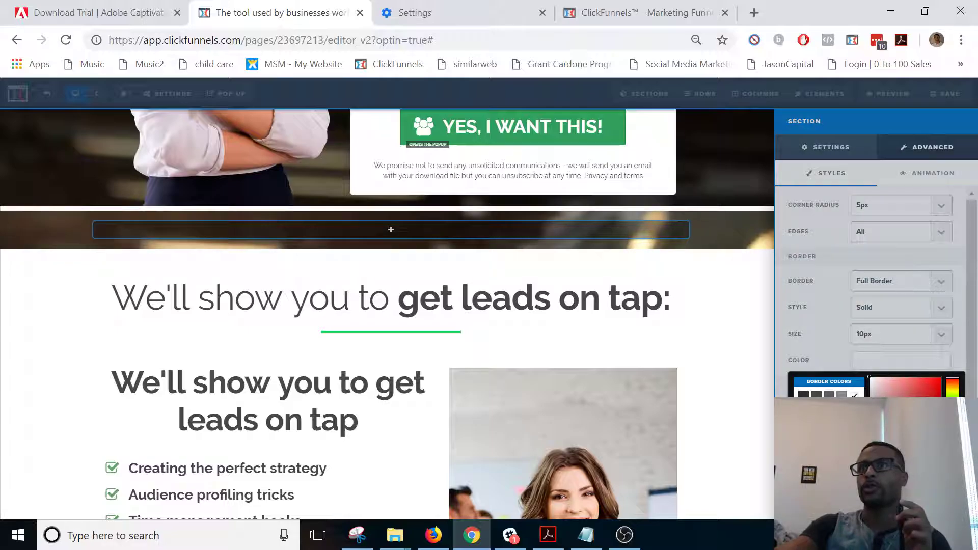
pyautogui.click(841, 422)
pyautogui.click(819, 336)
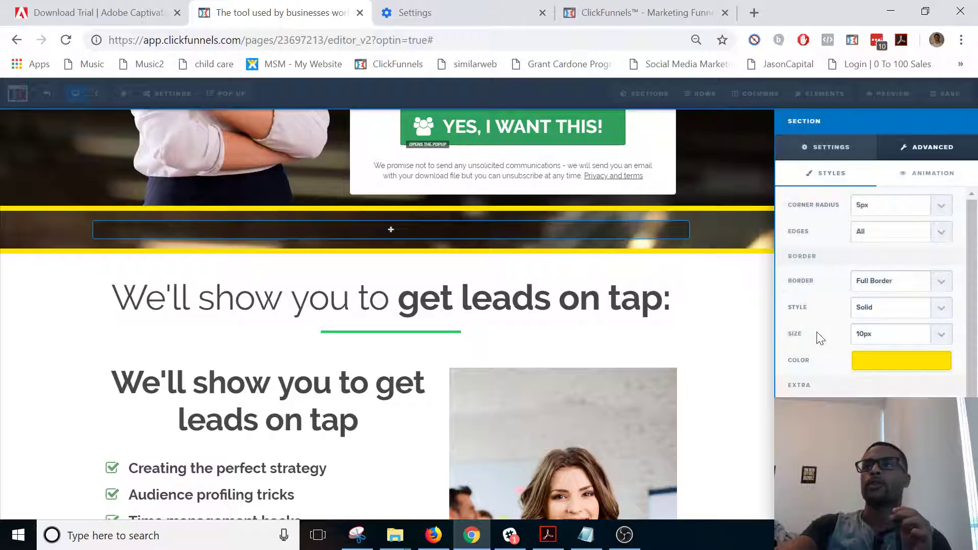
# Apply a 40% Drop Shadow to the new section.
pyautogui.click(902, 410)
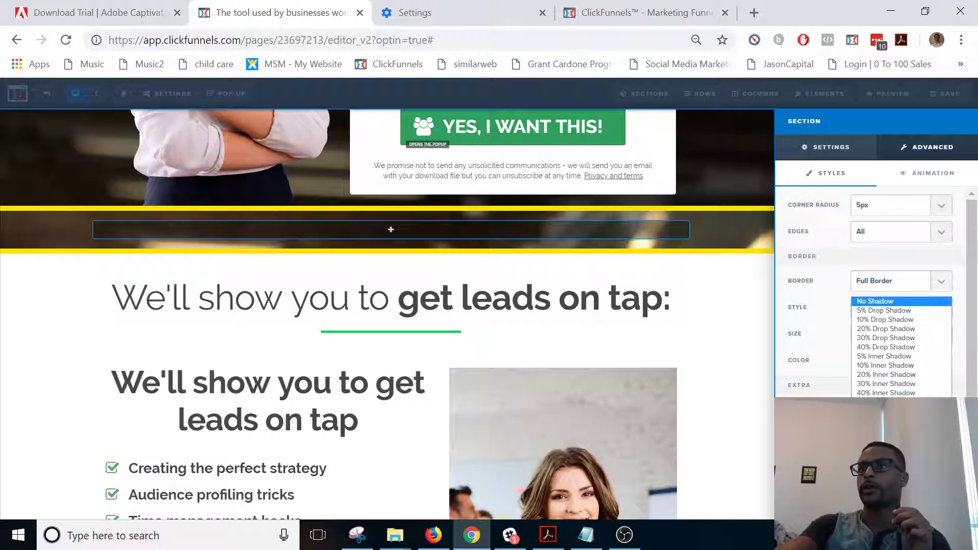
pyautogui.click(903, 392)
pyautogui.click(897, 396)
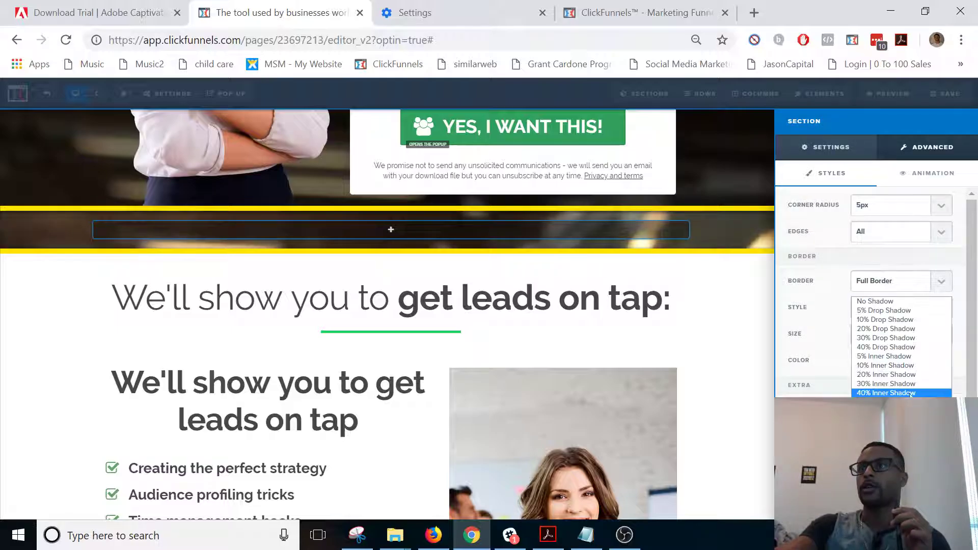
pyautogui.click(923, 350)
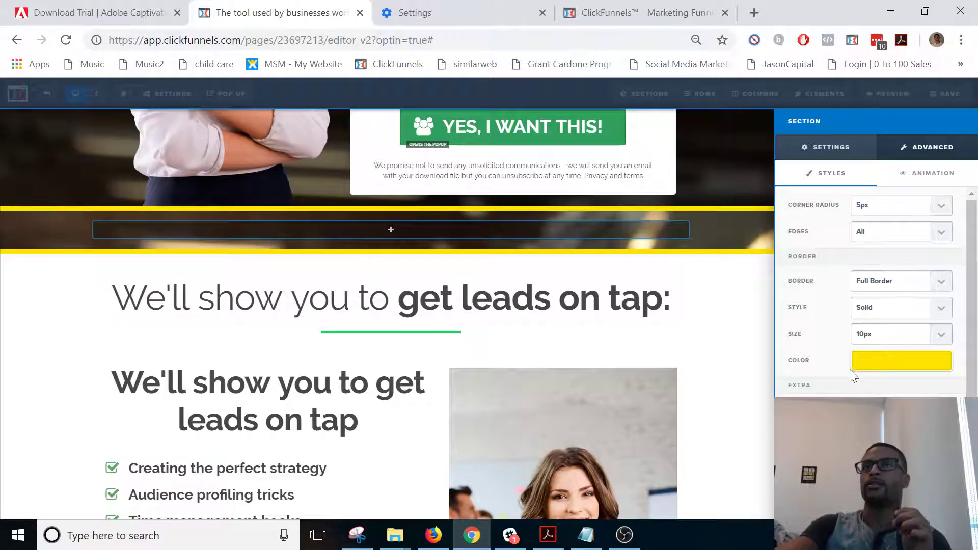
pyautogui.scroll(-2, 860, 386)
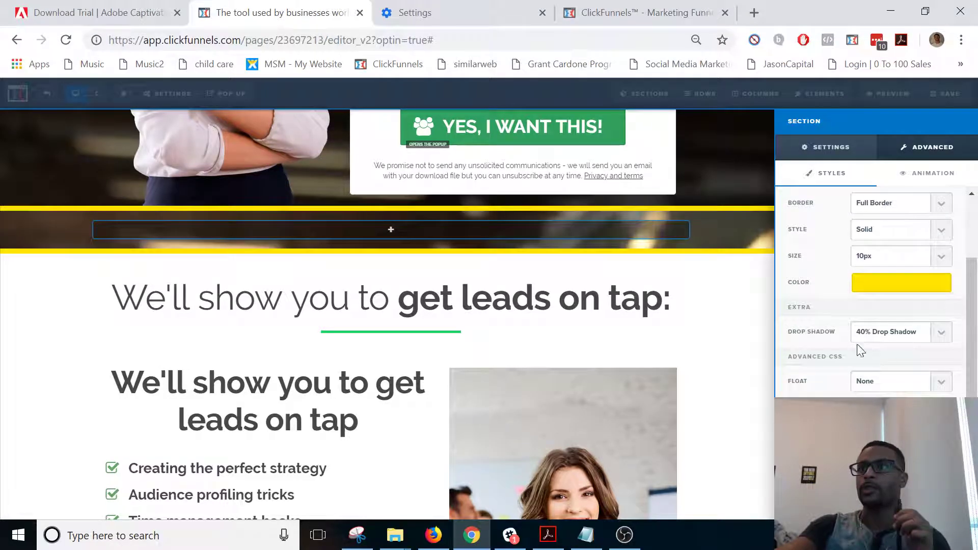
pyautogui.scroll(2, 867, 326)
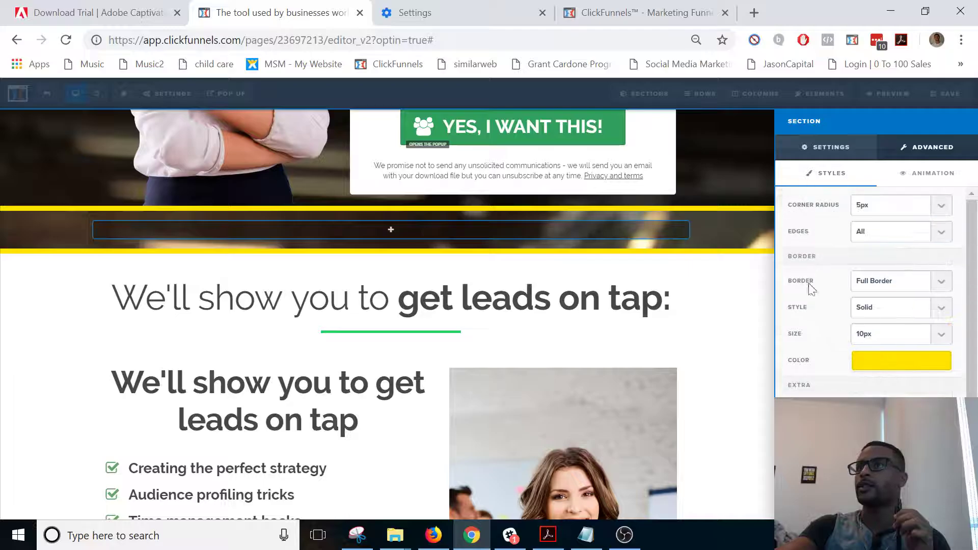
# Set the new section's corner radius to 75px and check how the section looks on the page.
pyautogui.click(879, 205)
pyautogui.click(865, 284)
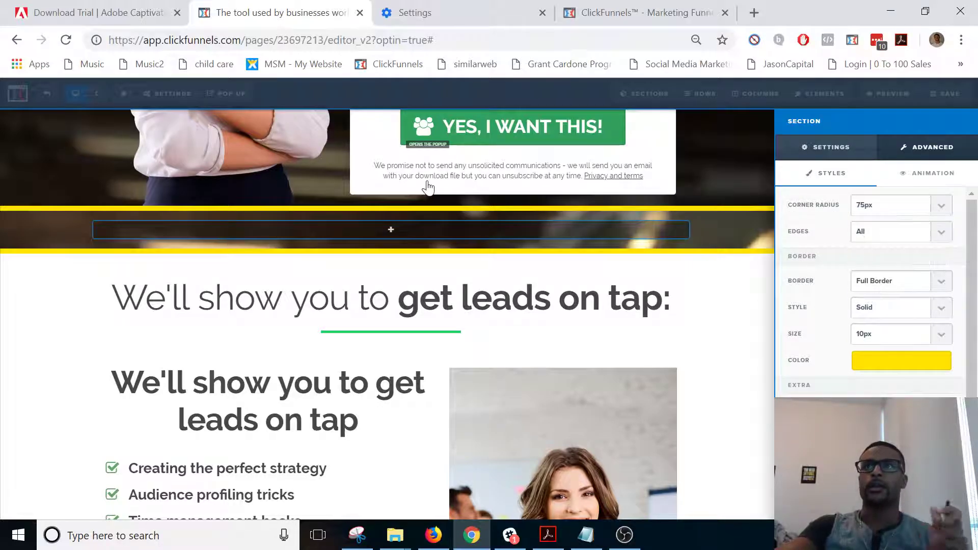
pyautogui.hotkey('ctrl', '-')
pyautogui.hotkey('ctrl', '-')
pyautogui.hotkey('ctrl', '-')
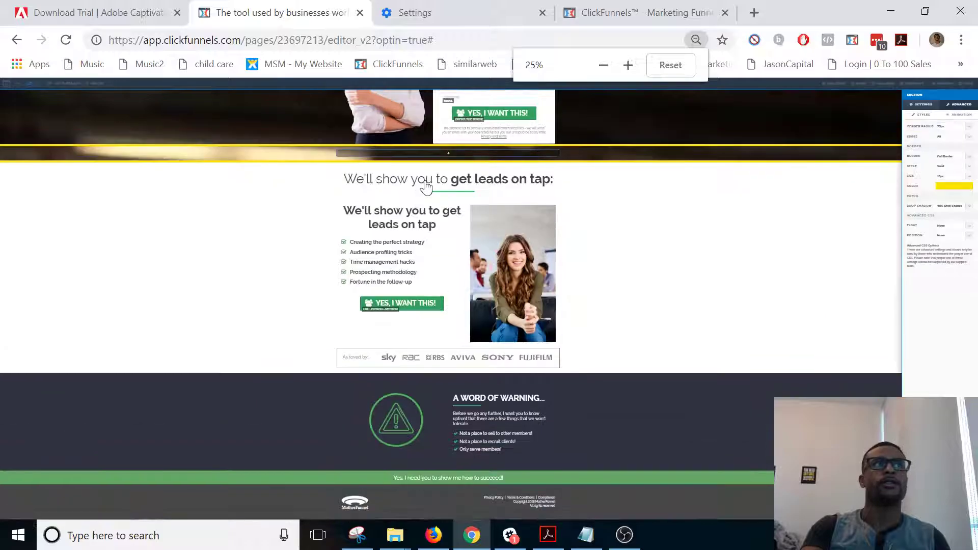
pyautogui.hotkey('ctrl', '+')
pyautogui.hotkey('ctrl', '+')
pyautogui.hotkey('ctrl', '+')
pyautogui.hotkey('ctrl', '+')
pyautogui.hotkey('ctrl', '-')
pyautogui.hotkey('ctrl', '-')
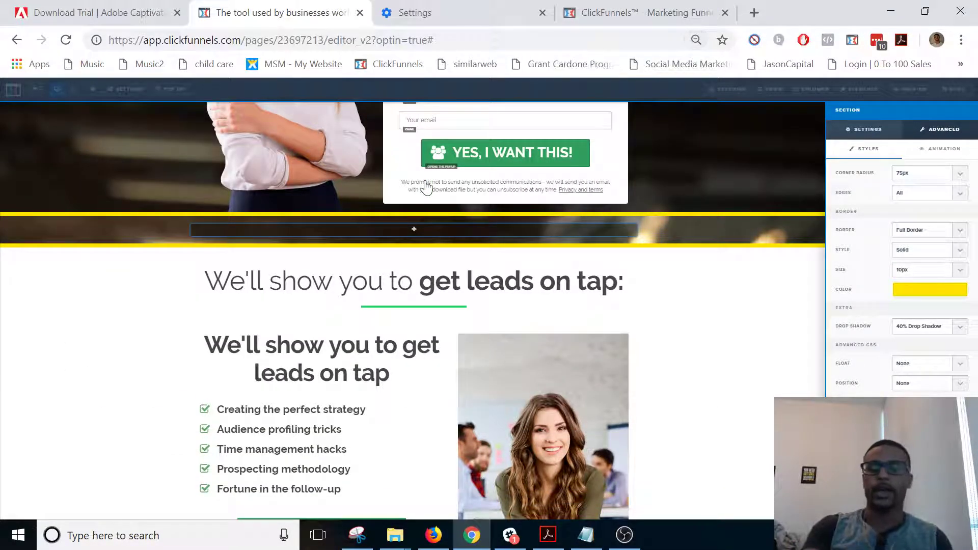
pyautogui.hotkey('ctrl', '+')
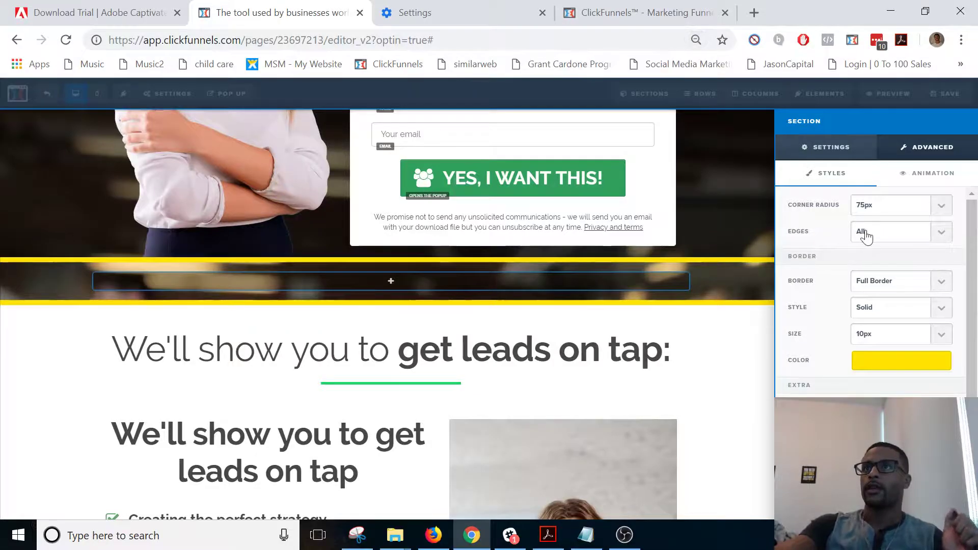
# Examine the new section's corner edges options, its animation options, and its basic settings.
pyautogui.click(866, 237)
pyautogui.click(823, 245)
pyautogui.click(833, 147)
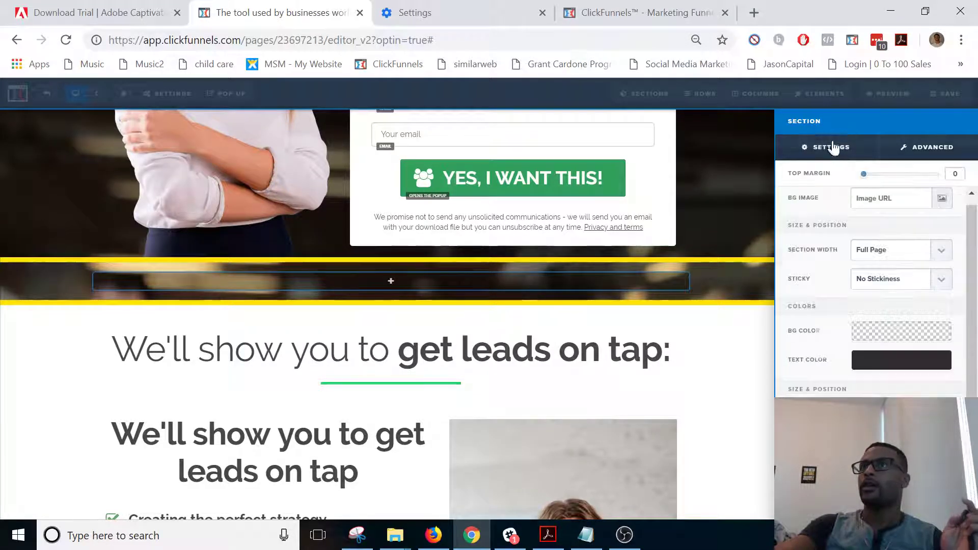
pyautogui.click(906, 147)
pyautogui.click(900, 174)
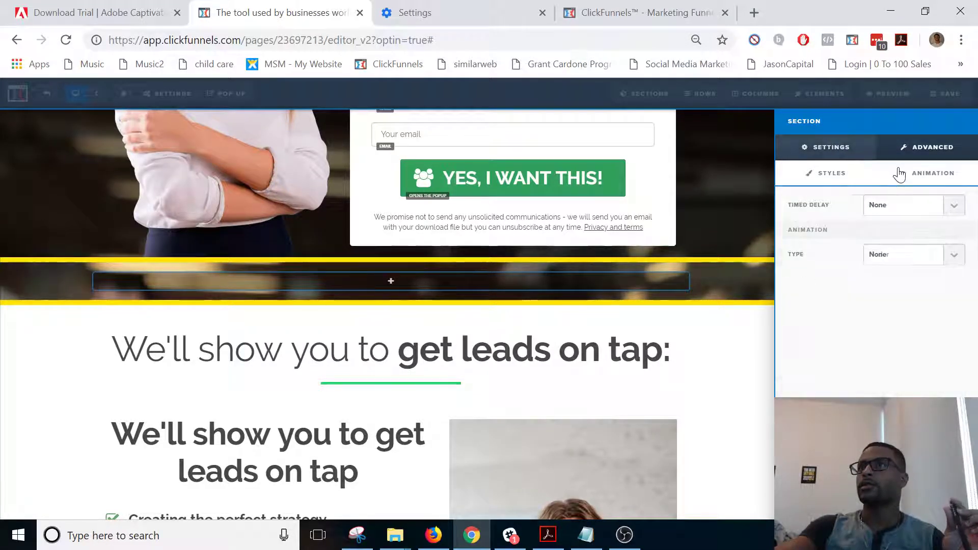
pyautogui.click(833, 173)
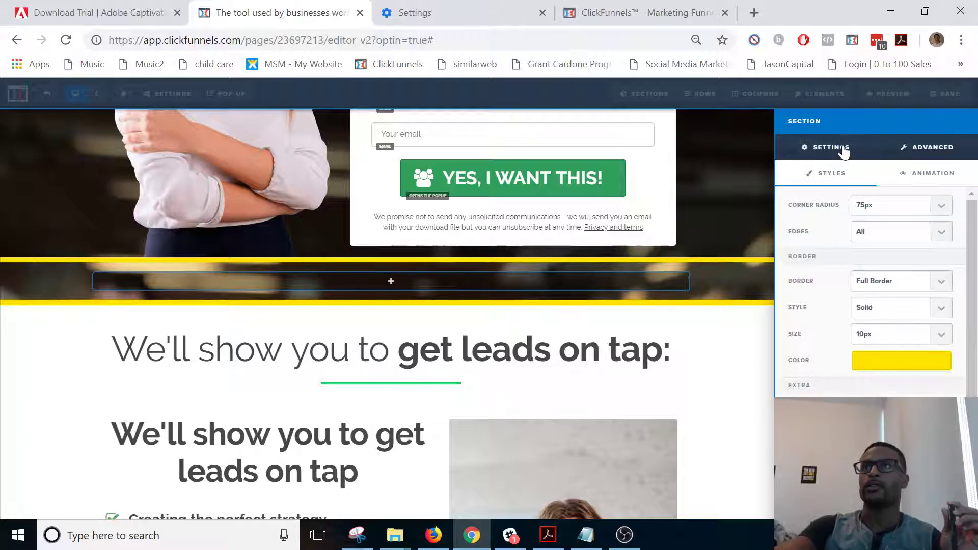
pyautogui.click(832, 147)
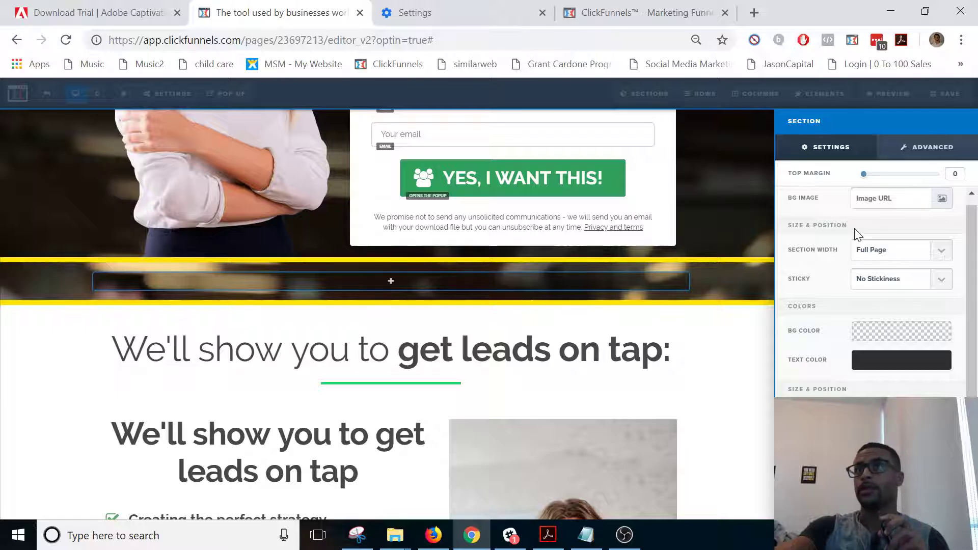
# Check the new section's sticky options and set its section width to Small.
pyautogui.click(856, 278)
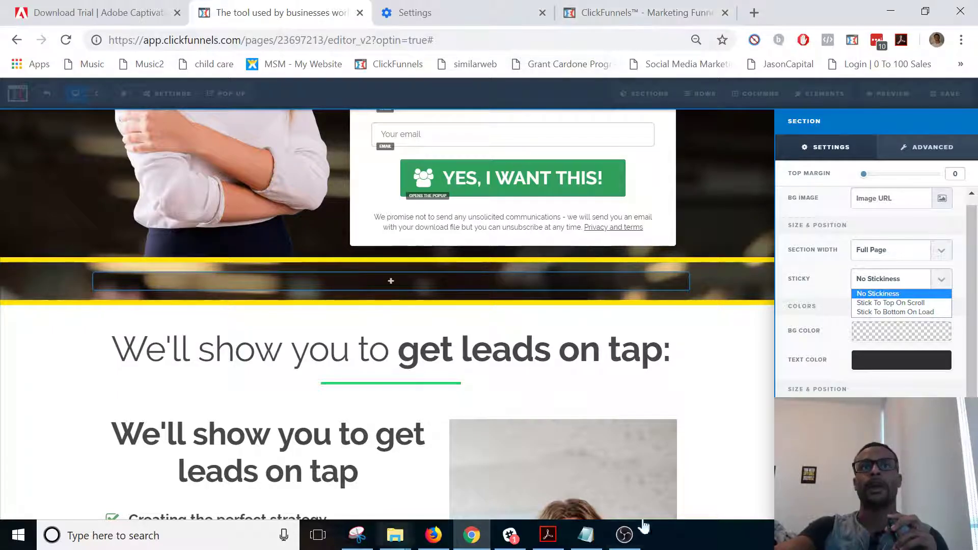
pyautogui.click(854, 264)
pyautogui.click(907, 244)
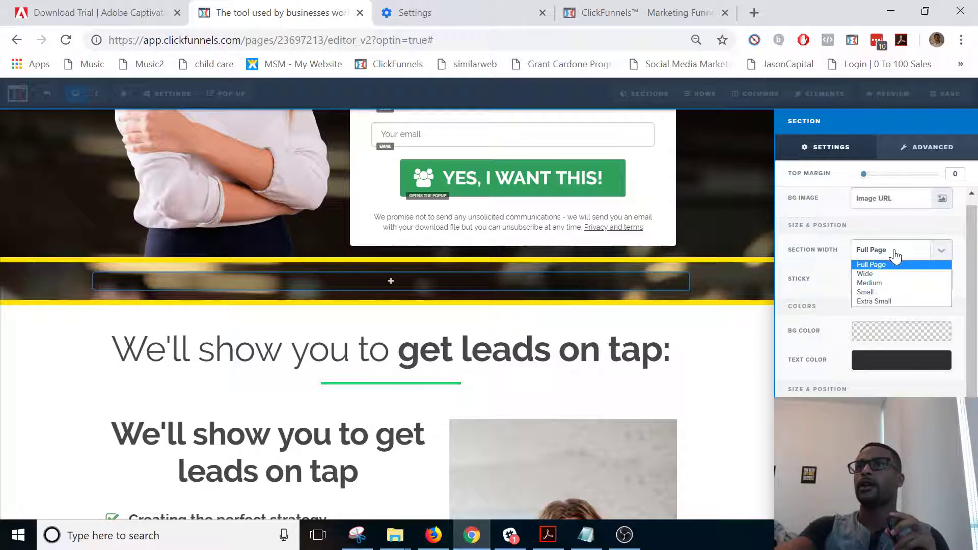
pyautogui.click(873, 293)
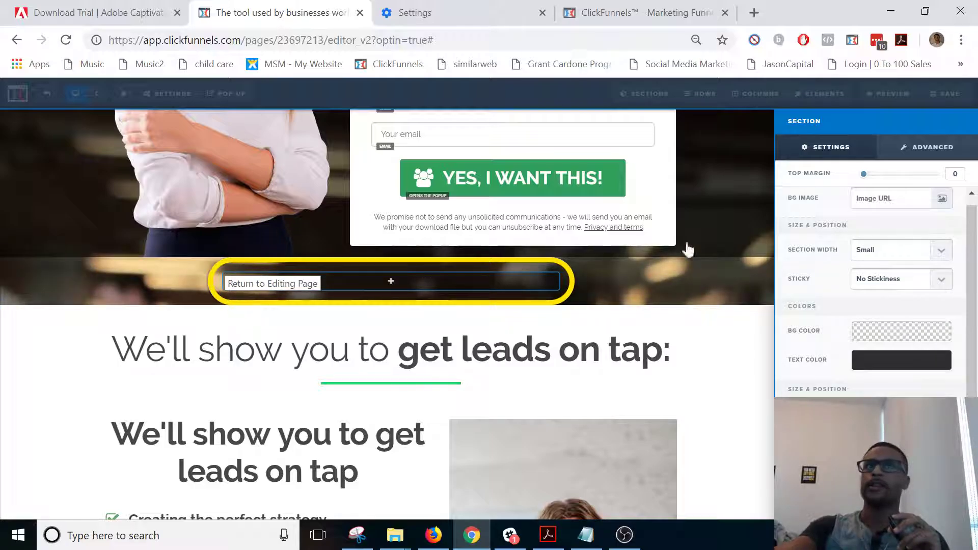
# Reduce the new section's corner radius to 10px.
pyautogui.click(912, 147)
pyautogui.click(870, 208)
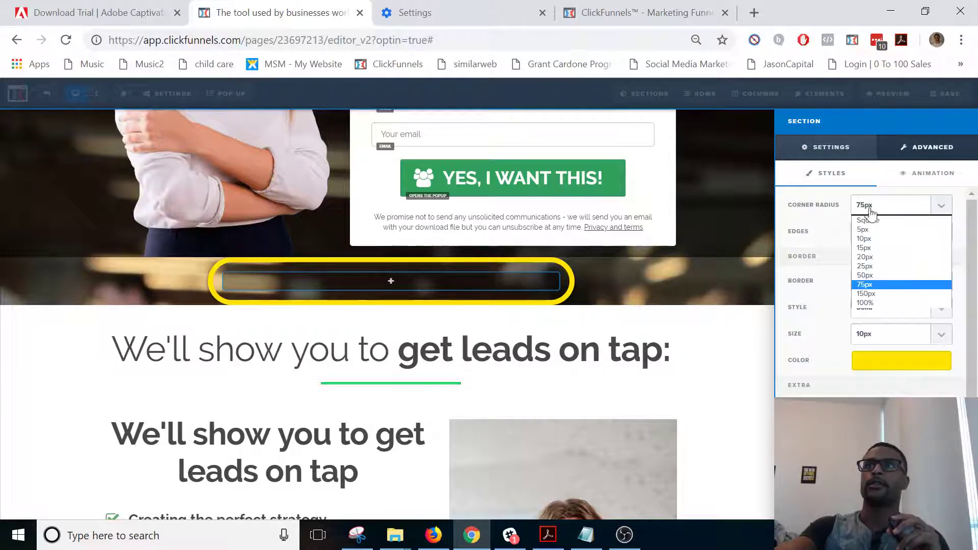
pyautogui.click(875, 239)
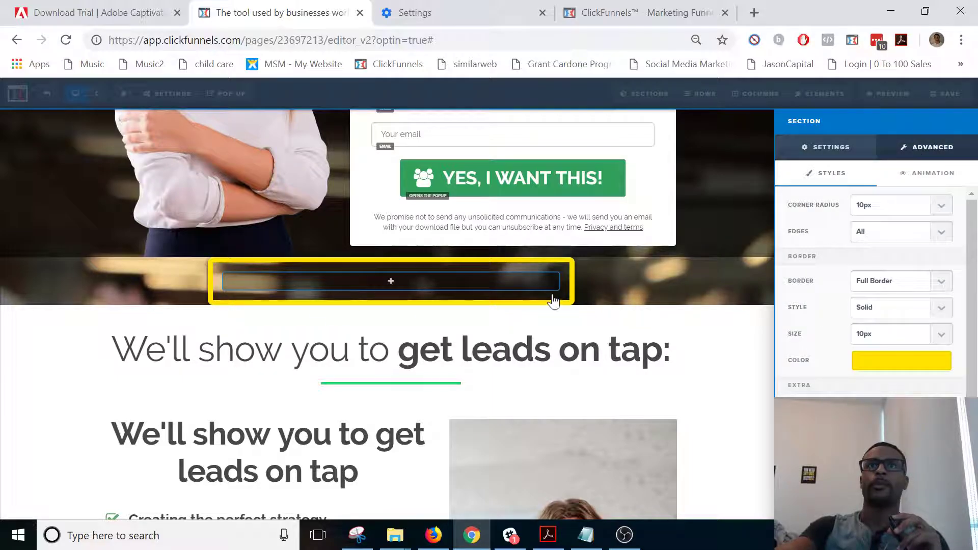
# Try the Wide width on the new section and set the width back to Full Page.
pyautogui.click(823, 147)
pyautogui.click(862, 252)
pyautogui.click(877, 277)
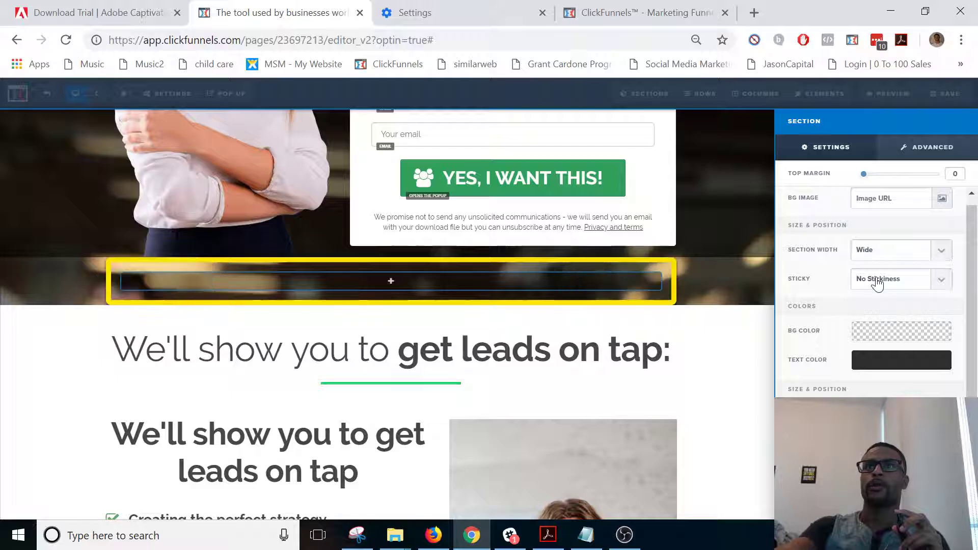
pyautogui.click(887, 257)
pyautogui.click(883, 258)
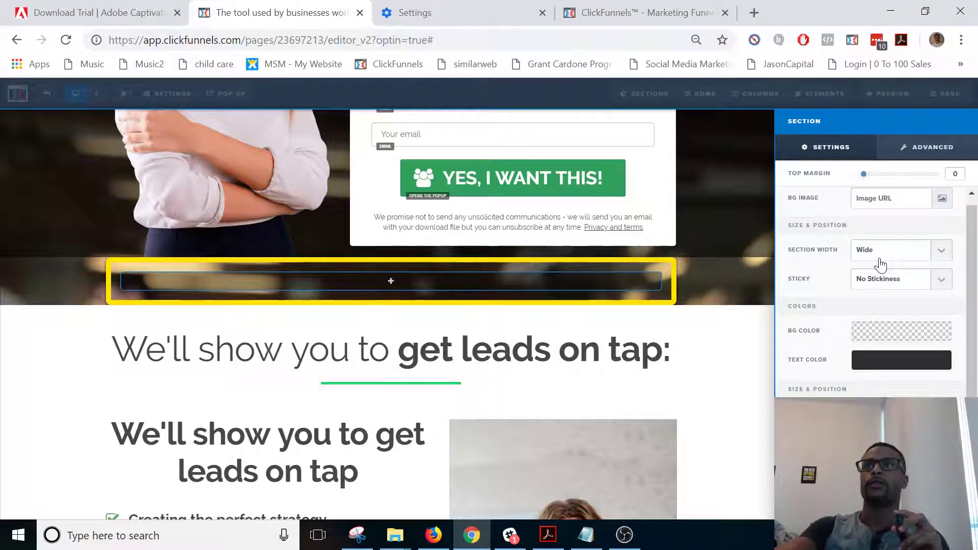
pyautogui.click(883, 257)
pyautogui.click(876, 269)
# Give the new section a bright red background color and close its settings.
pyautogui.click(884, 339)
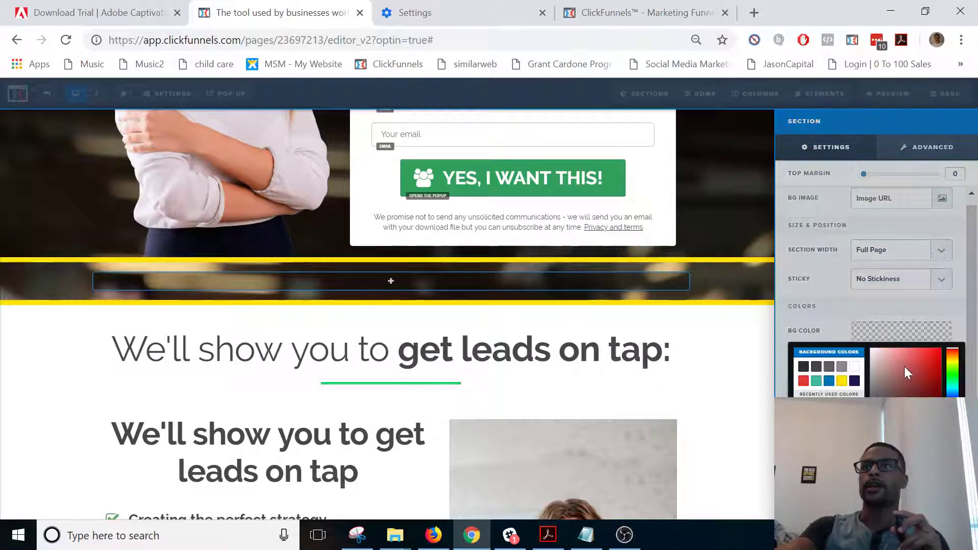
pyautogui.click(940, 348)
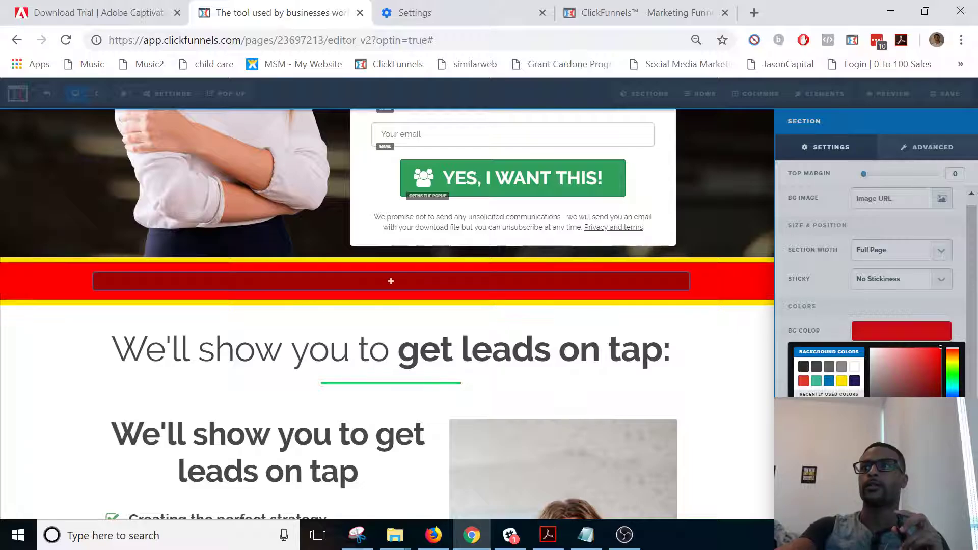
pyautogui.click(806, 301)
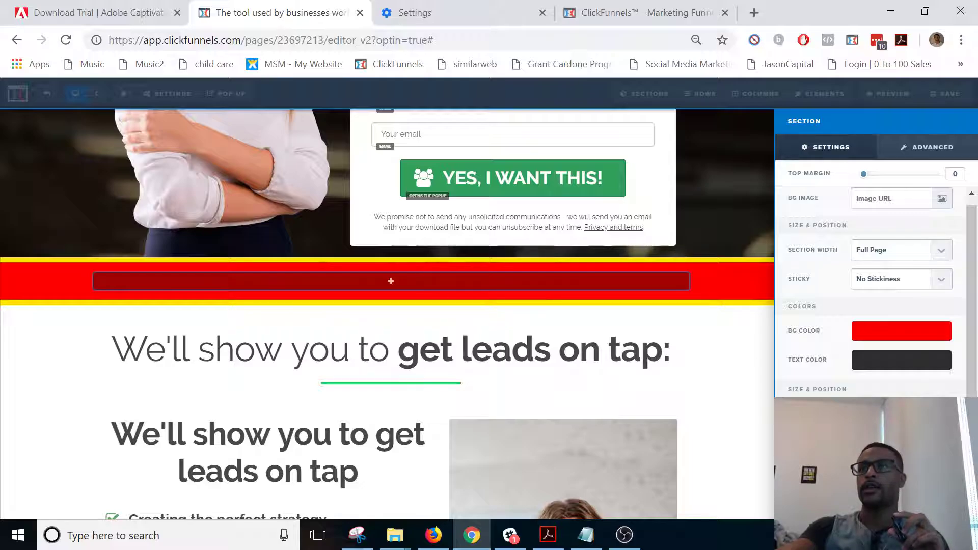
pyautogui.moveTo(872, 415)
pyautogui.mouseDown()
pyautogui.moveTo(901, 423)
pyautogui.moveTo(662, 457)
pyautogui.moveTo(720, 472)
pyautogui.moveTo(768, 448)
pyautogui.moveTo(643, 458)
pyautogui.moveTo(872, 423)
pyautogui.mouseUp()
pyautogui.click(639, 308)
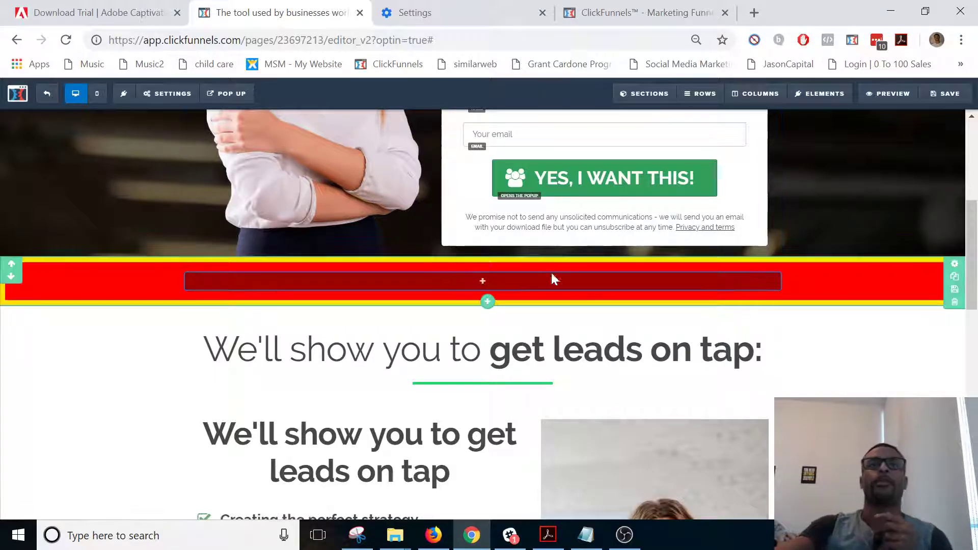
# Add a one-column row to the red section and a two-column row below it.
pyautogui.click(483, 281)
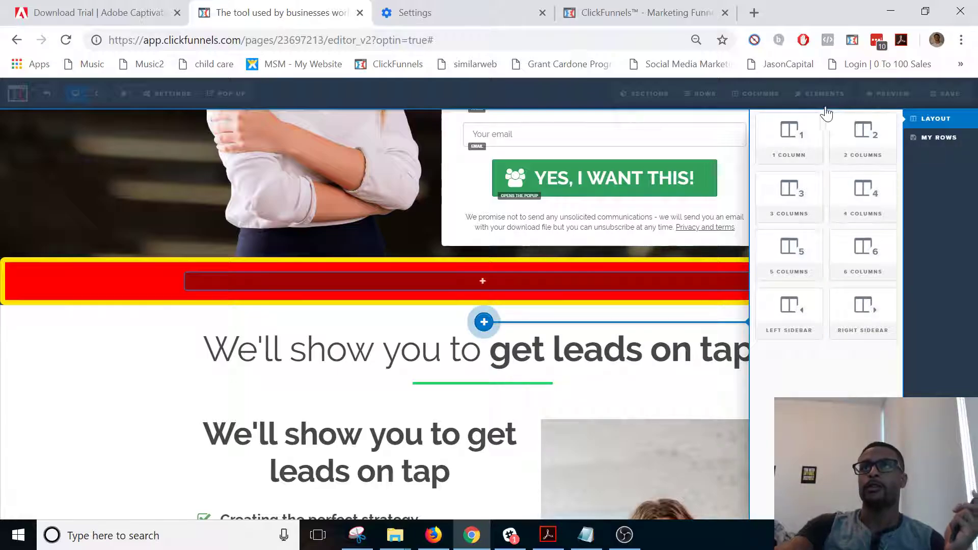
pyautogui.click(790, 139)
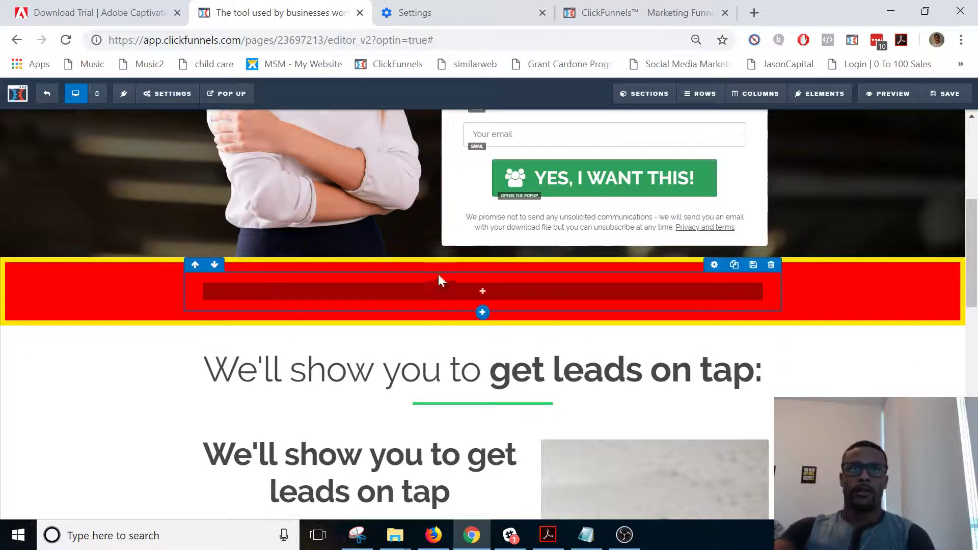
pyautogui.click(485, 321)
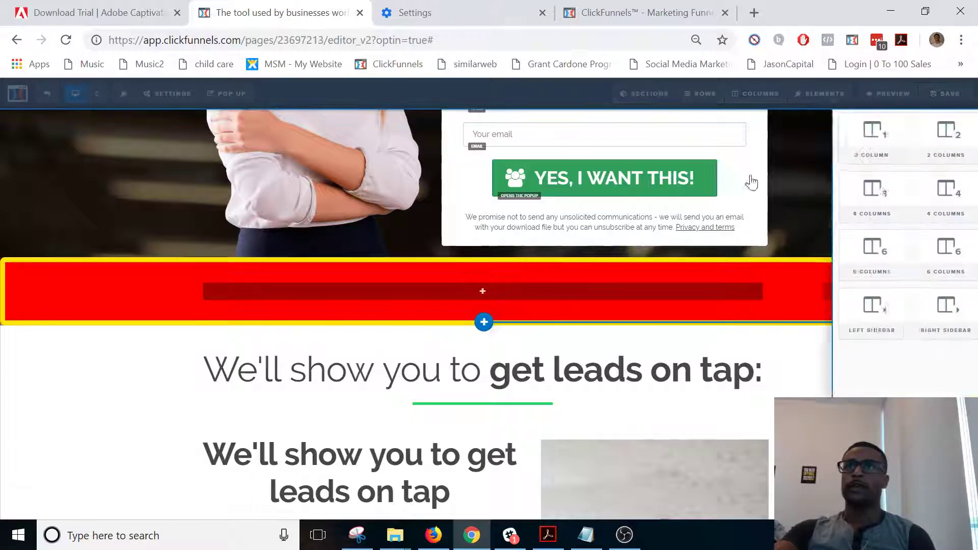
pyautogui.click(850, 135)
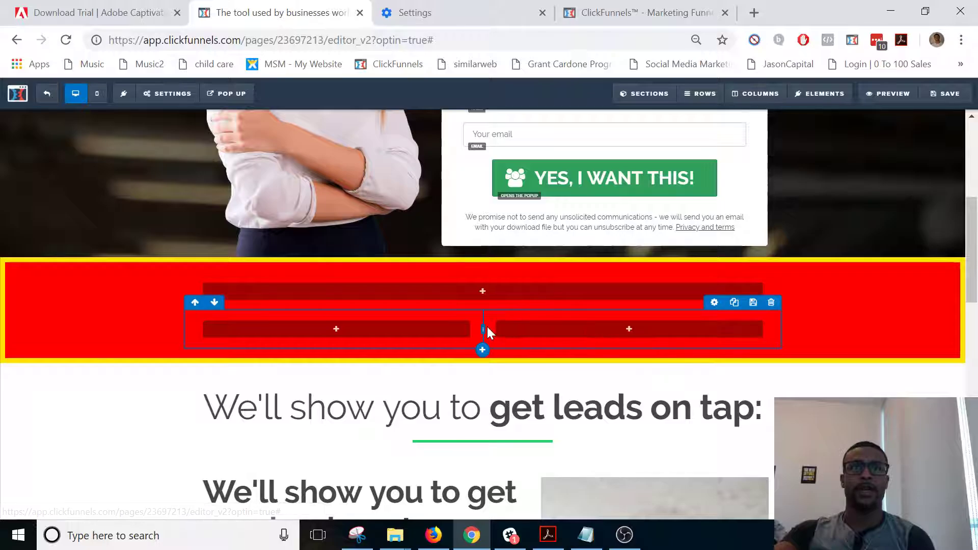
# Add a three-column row below the two-column row in the red section.
pyautogui.moveTo(484, 329)
pyautogui.mouseDown()
pyautogui.moveTo(351, 321)
pyautogui.moveTo(585, 338)
pyautogui.moveTo(433, 331)
pyautogui.moveTo(583, 331)
pyautogui.moveTo(490, 328)
pyautogui.mouseUp()
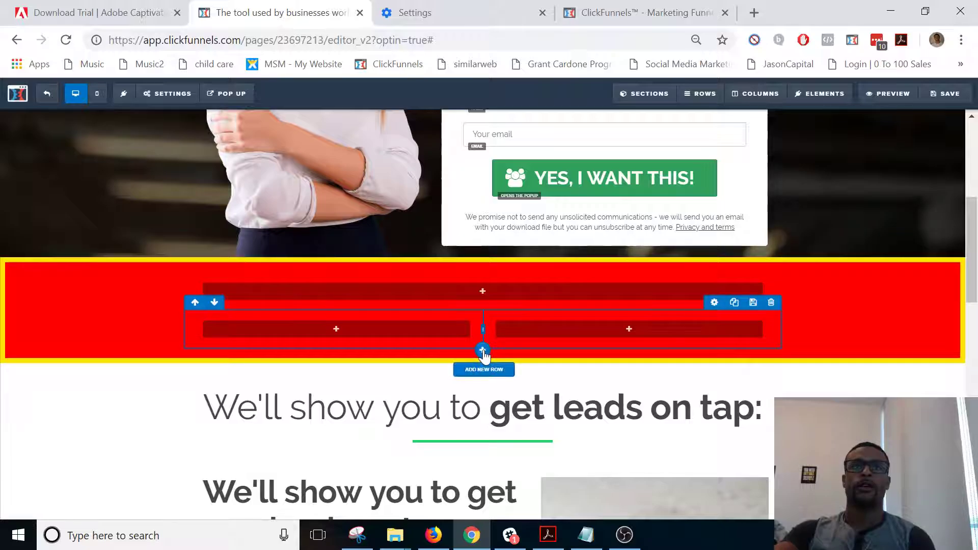
pyautogui.click(482, 351)
pyautogui.click(764, 219)
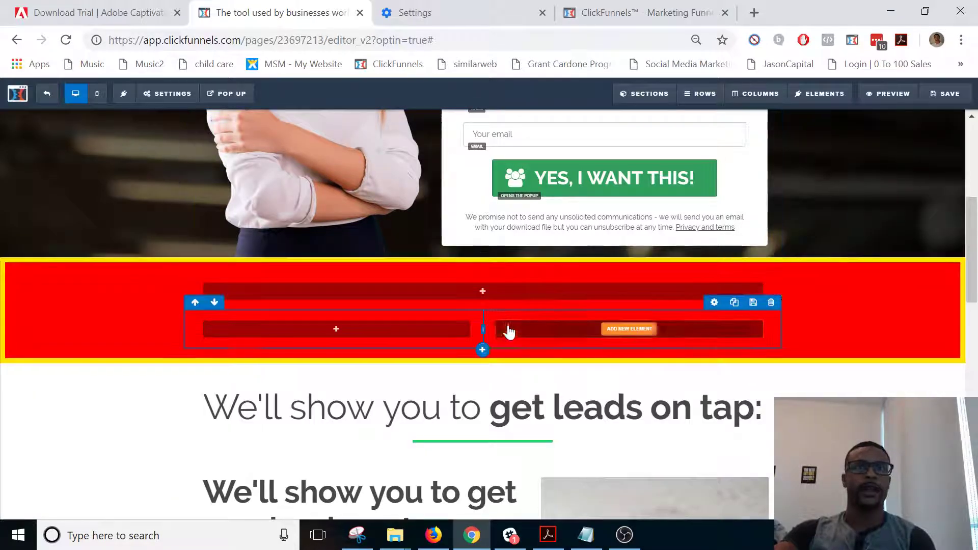
pyautogui.click(482, 350)
pyautogui.click(785, 198)
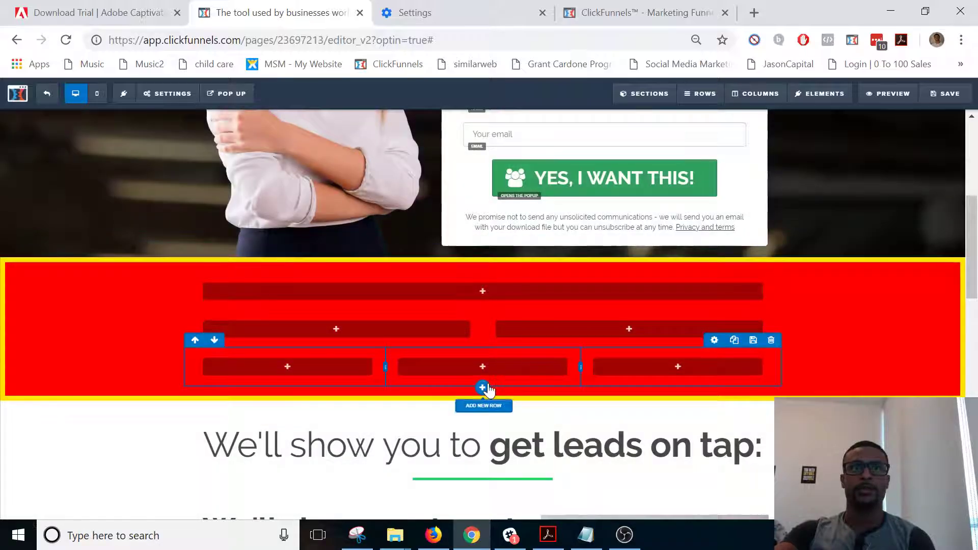
# Try out a four-column row with a narrowed first column below the three-column row, and delete it.
pyautogui.click(486, 389)
pyautogui.click(863, 197)
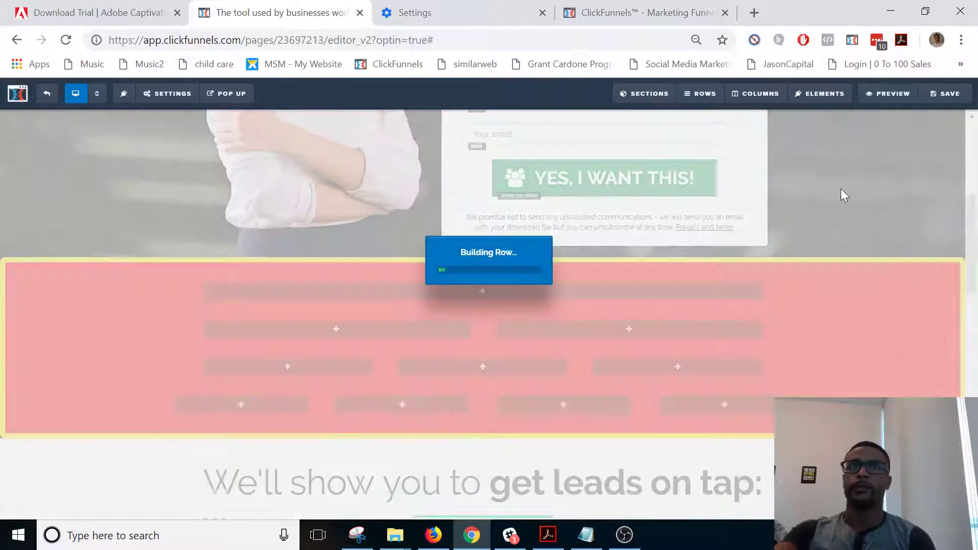
pyautogui.moveTo(336, 404); pyautogui.dragTo(267, 411)
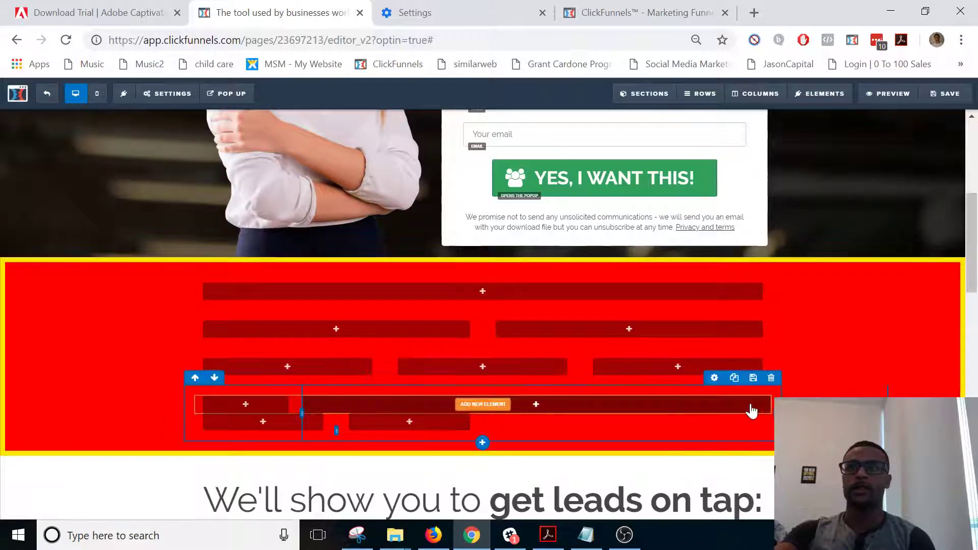
pyautogui.click(771, 378)
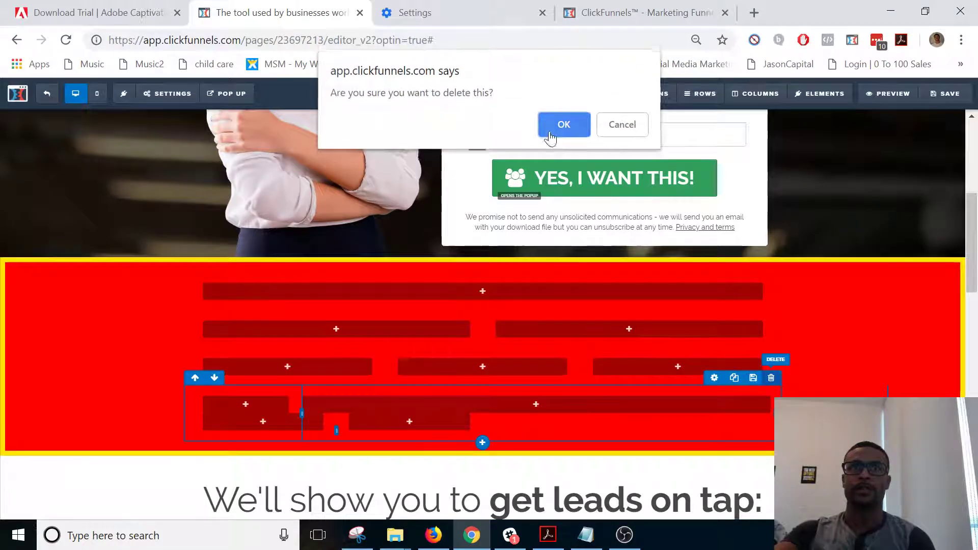
pyautogui.click(563, 130)
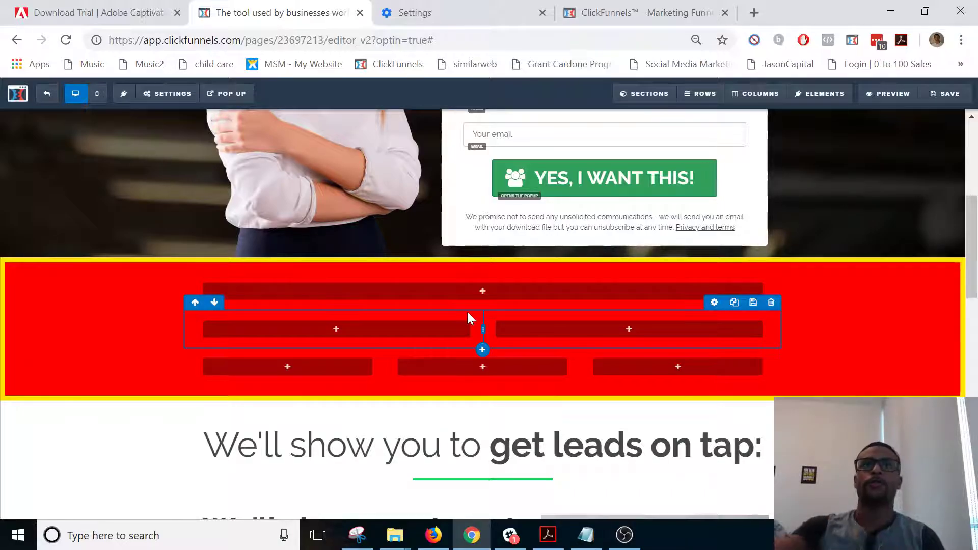
# Examine the text, media, form, content block and miscellaneous elements that can be added to the one-column row.
pyautogui.click(488, 292)
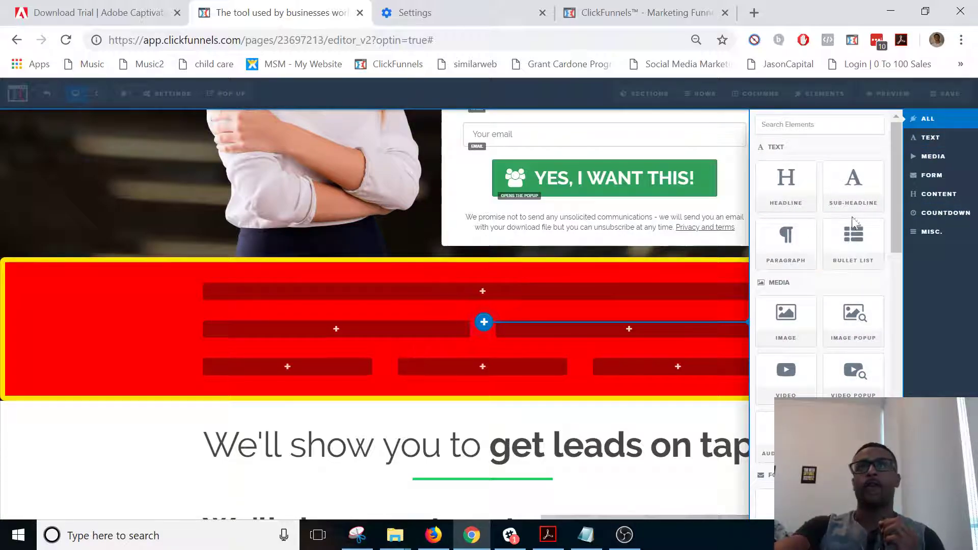
pyautogui.click(418, 327)
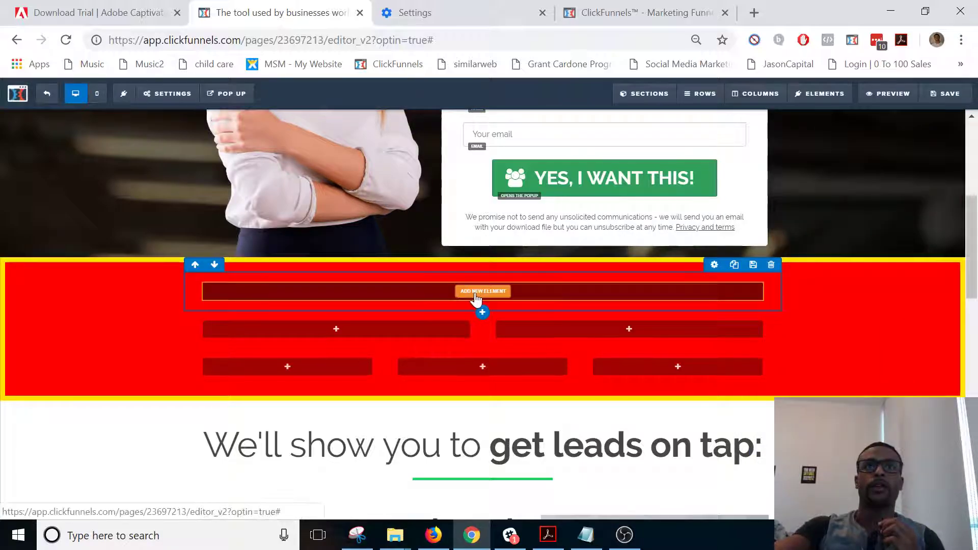
pyautogui.click(475, 296)
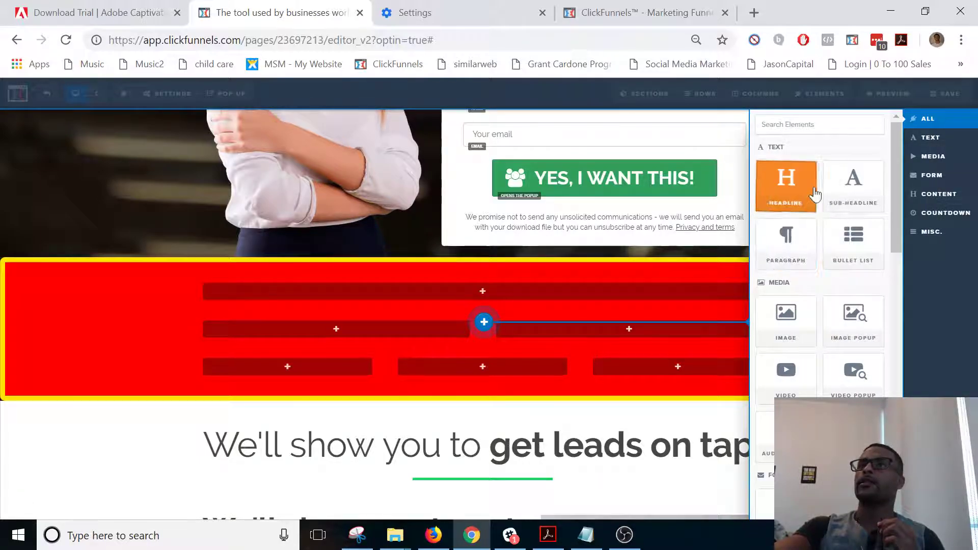
pyautogui.scroll(-6, 813, 199)
pyautogui.scroll(-5, 809, 203)
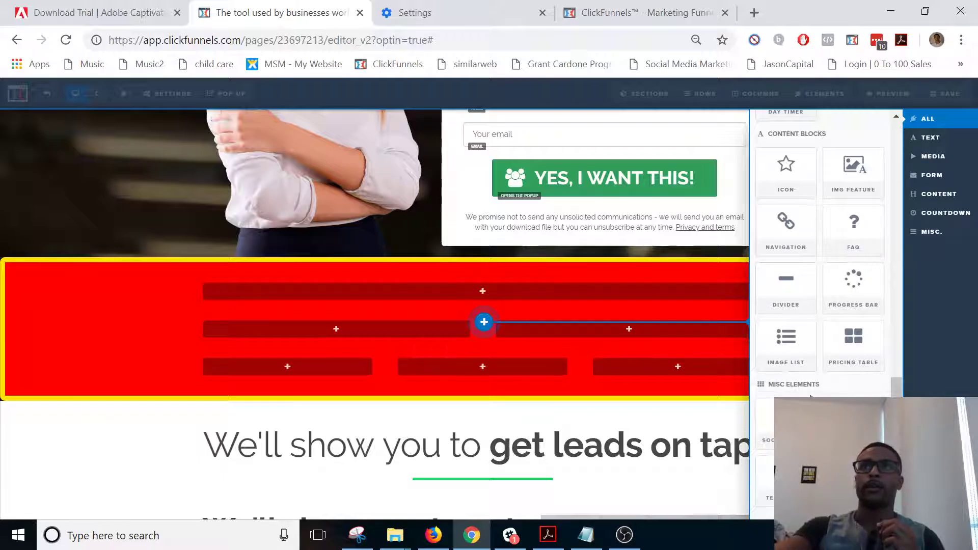
pyautogui.scroll(5, 811, 305)
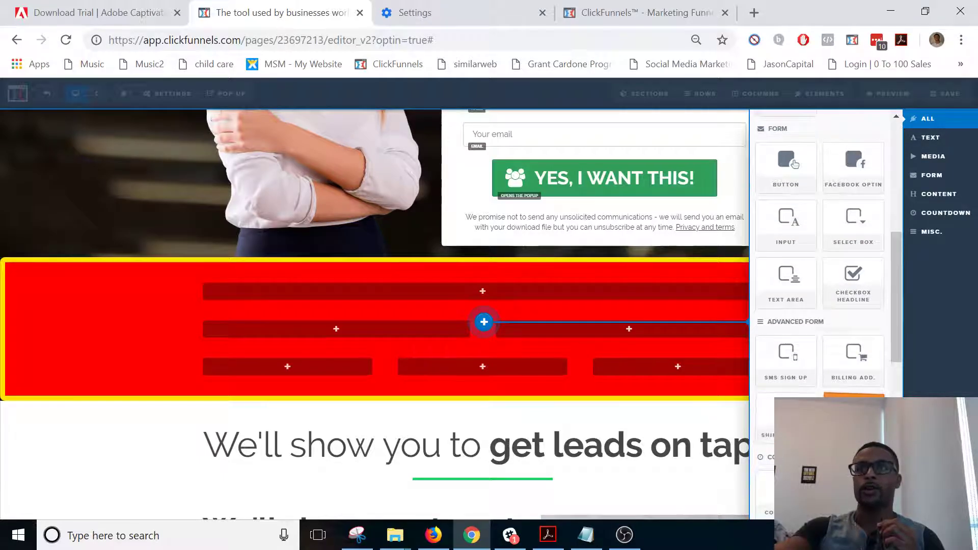
pyautogui.scroll(5, 794, 163)
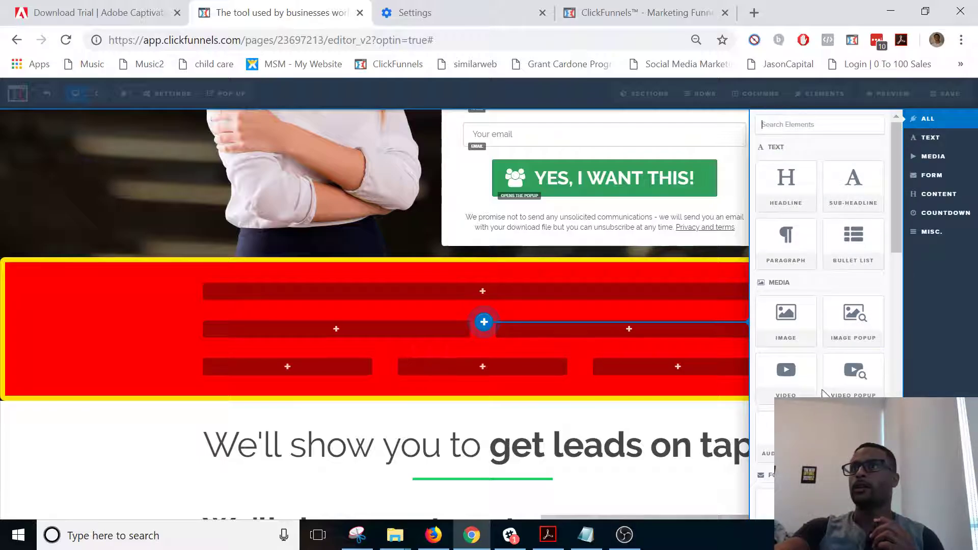
pyautogui.scroll(-2, 795, 358)
pyautogui.scroll(-2, 853, 288)
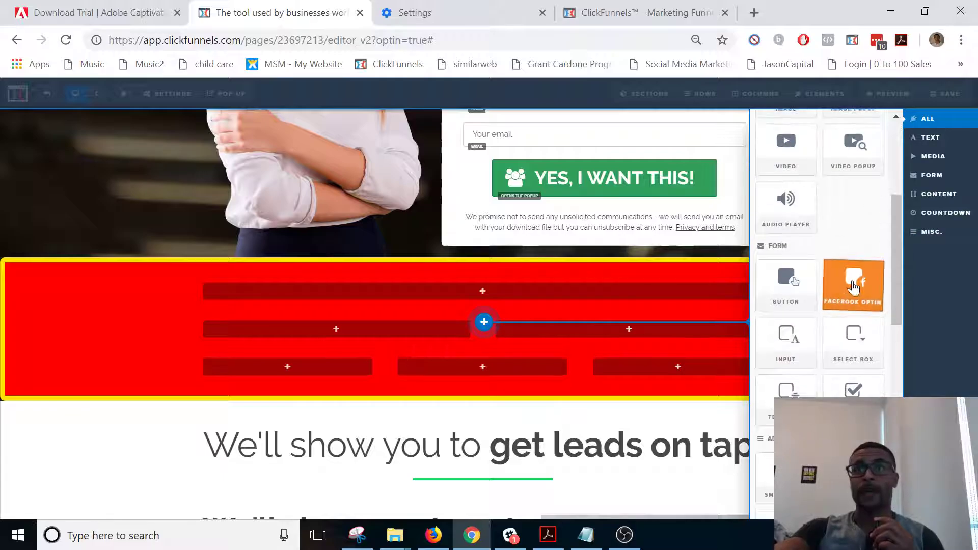
pyautogui.scroll(-3, 850, 295)
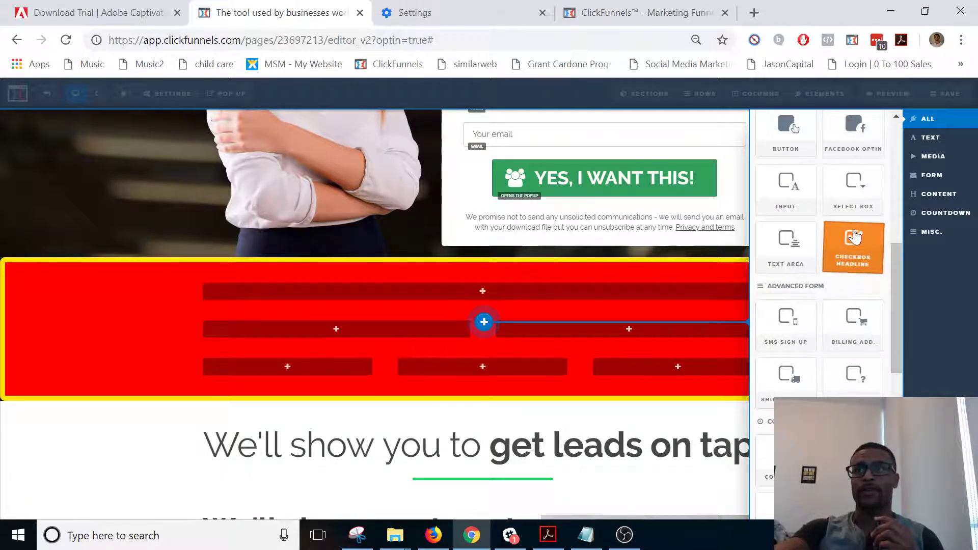
pyautogui.click(839, 281)
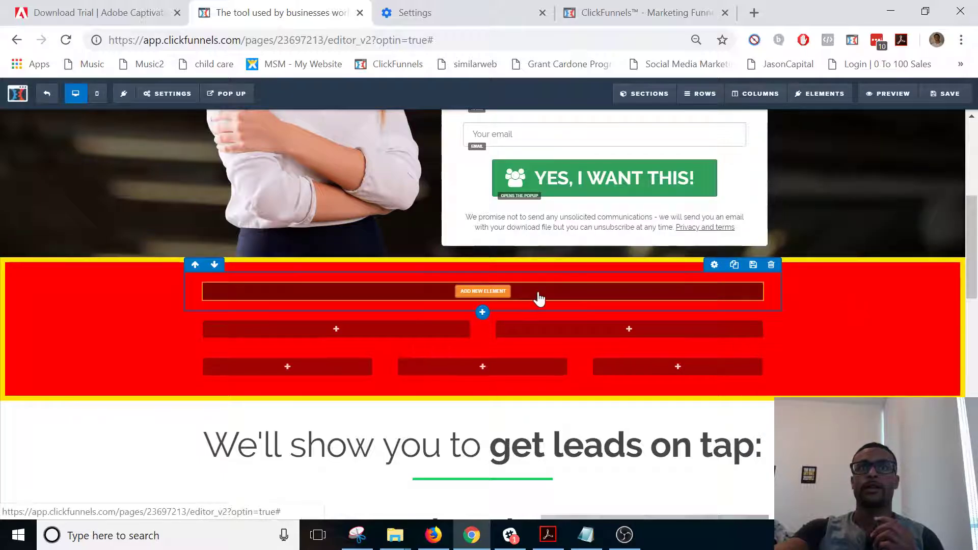
pyautogui.click(491, 290)
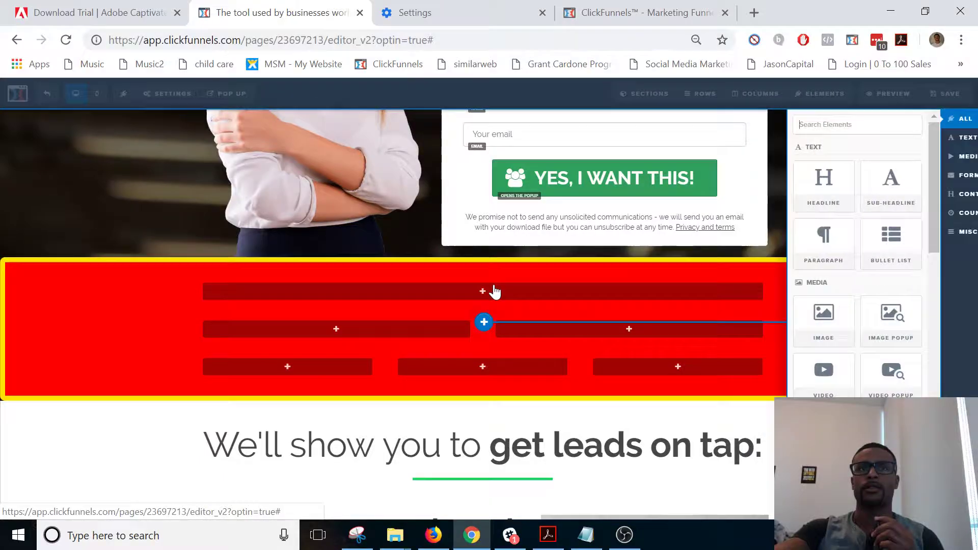
pyautogui.scroll(-4, 871, 317)
pyautogui.click(868, 313)
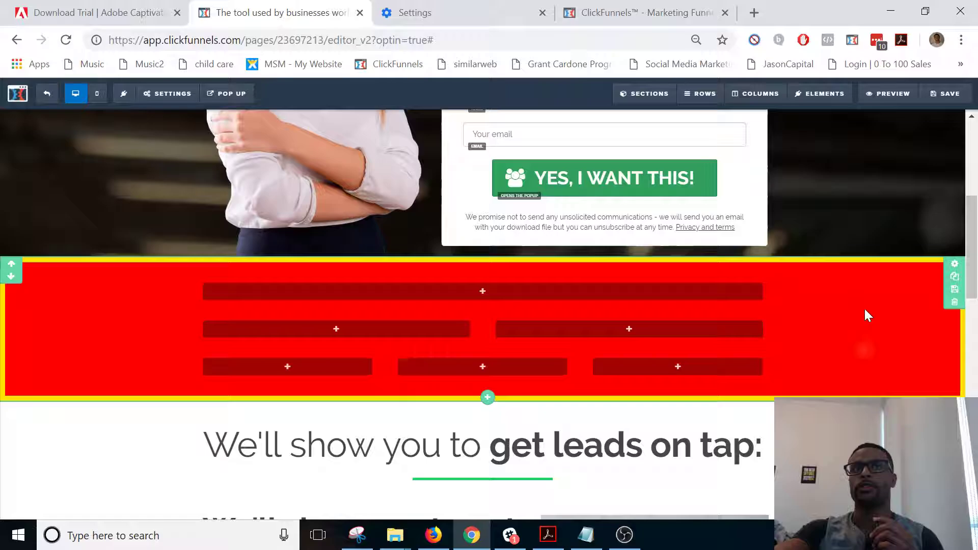
pyautogui.click(483, 292)
pyautogui.scroll(-4, 833, 380)
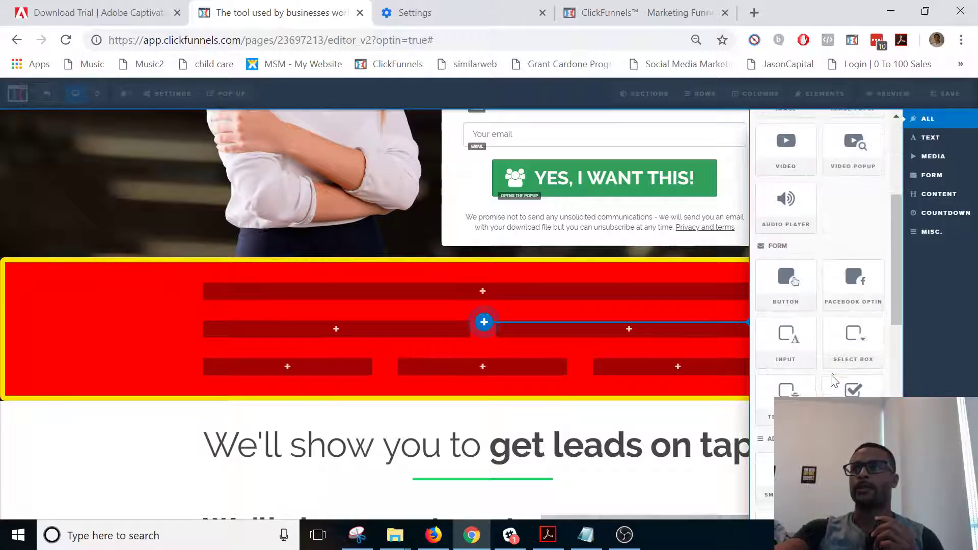
pyautogui.click(848, 388)
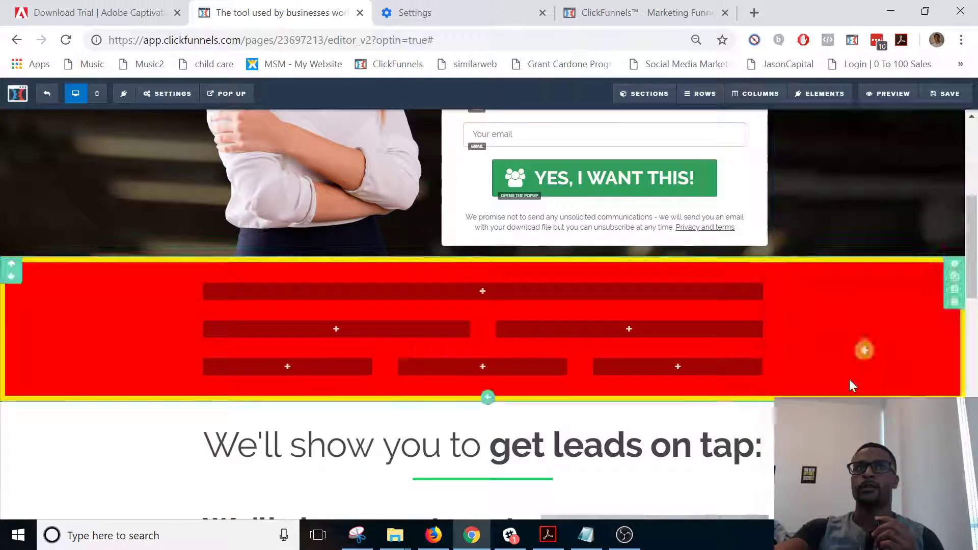
pyautogui.click(483, 292)
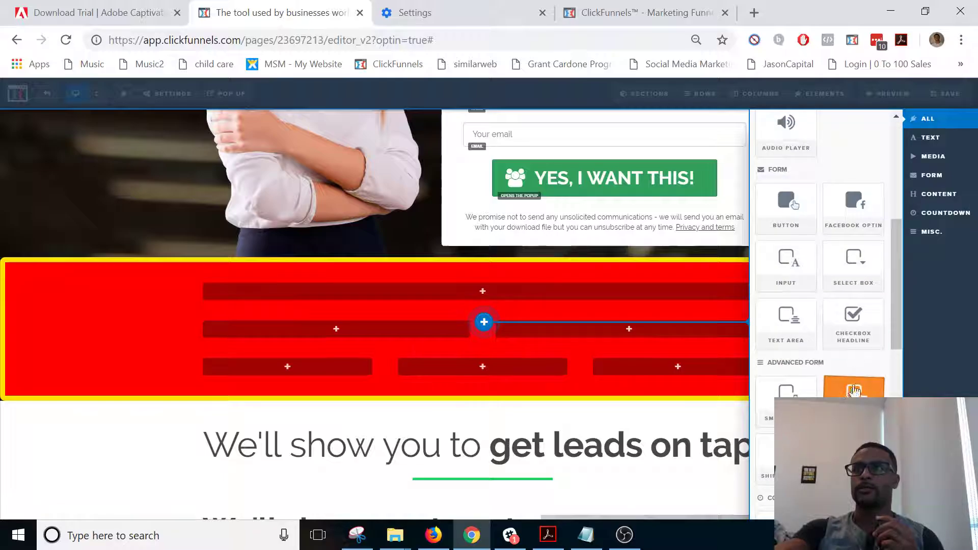
pyautogui.click(849, 325)
pyautogui.scroll(-3, 406, 317)
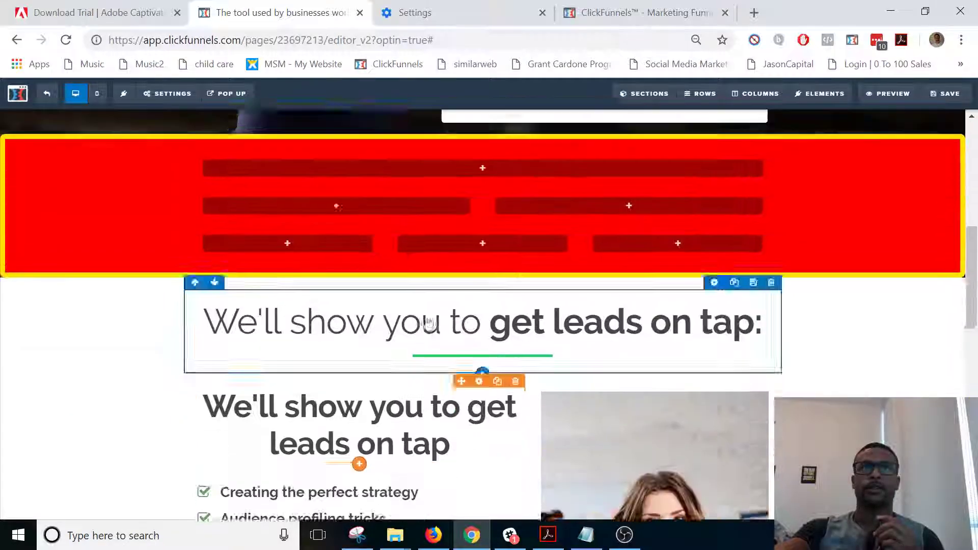
pyautogui.scroll(1, 428, 322)
# Add a checkbox headline element to the one-column row in the red section.
pyautogui.click(484, 246)
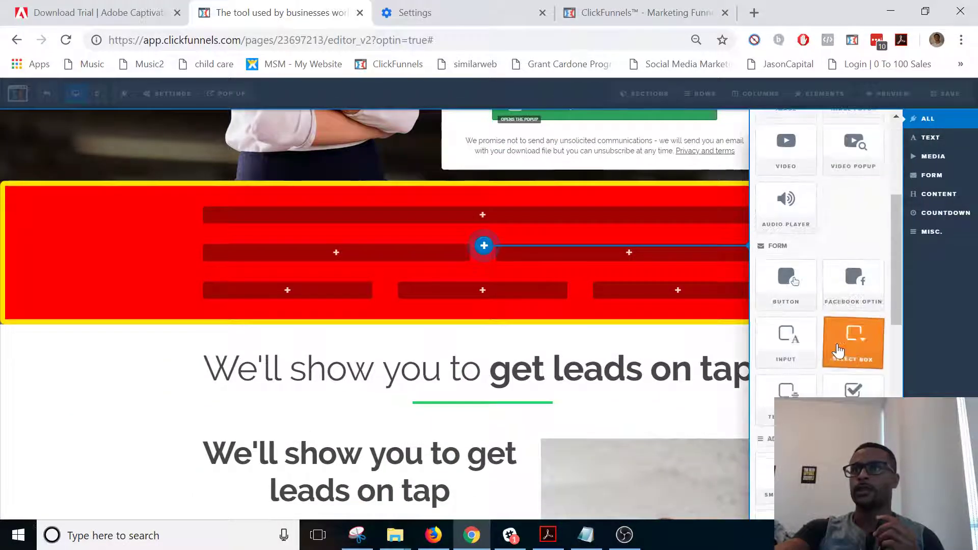
pyautogui.click(855, 339)
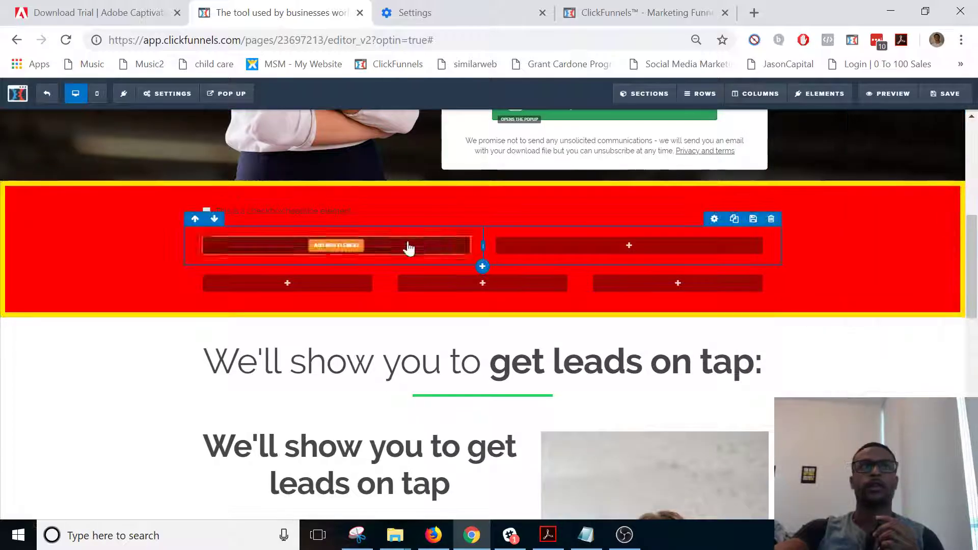
pyautogui.click(414, 213)
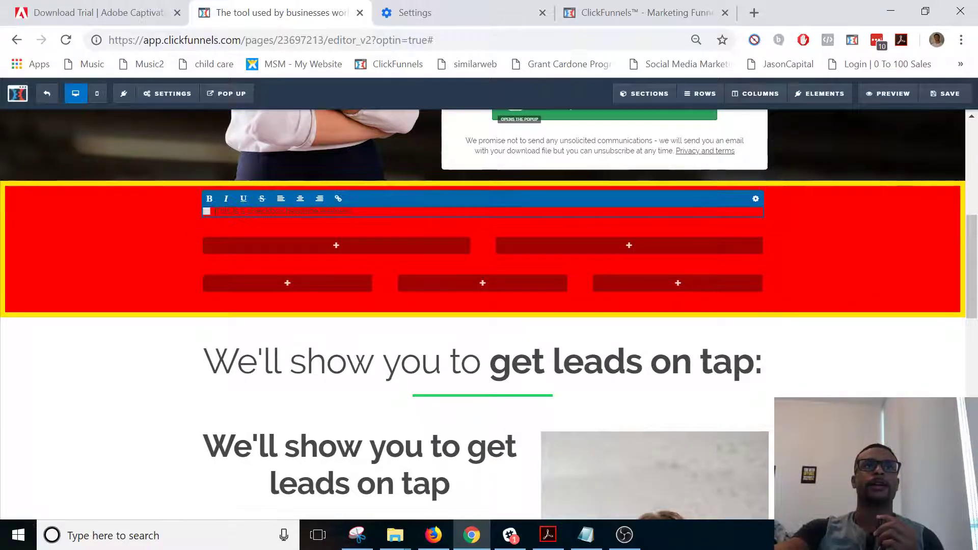
pyautogui.click(853, 224)
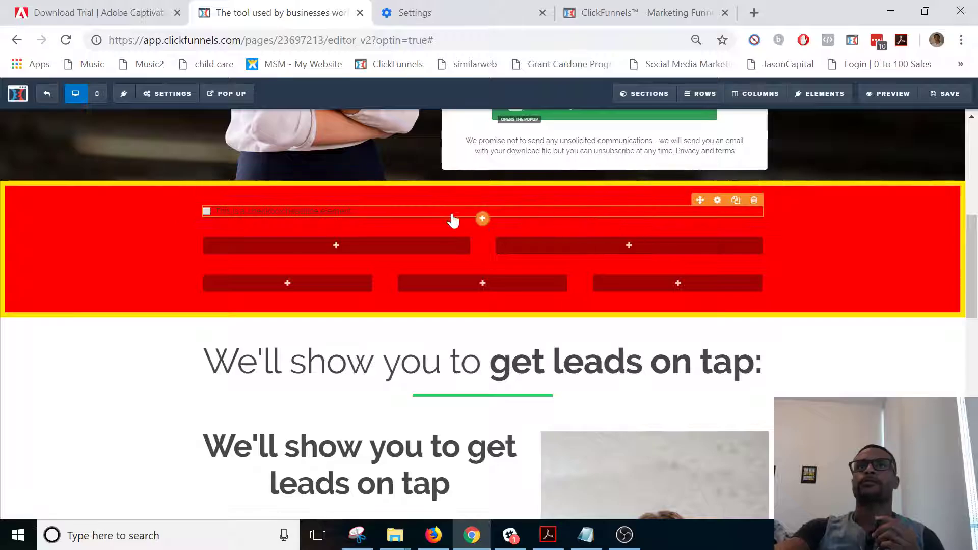
# Add a headline element directly below the checkbox headline in the one-column row.
pyautogui.click(482, 220)
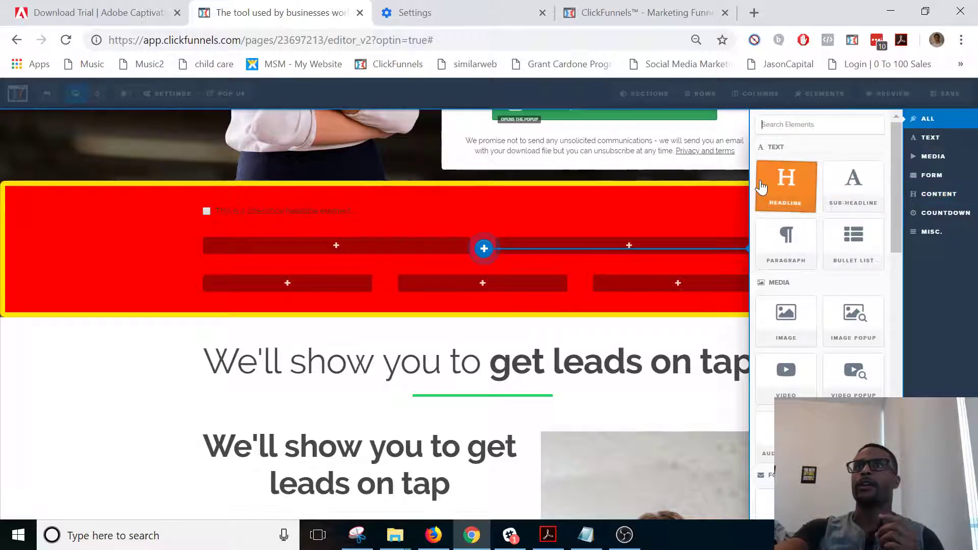
pyautogui.click(769, 190)
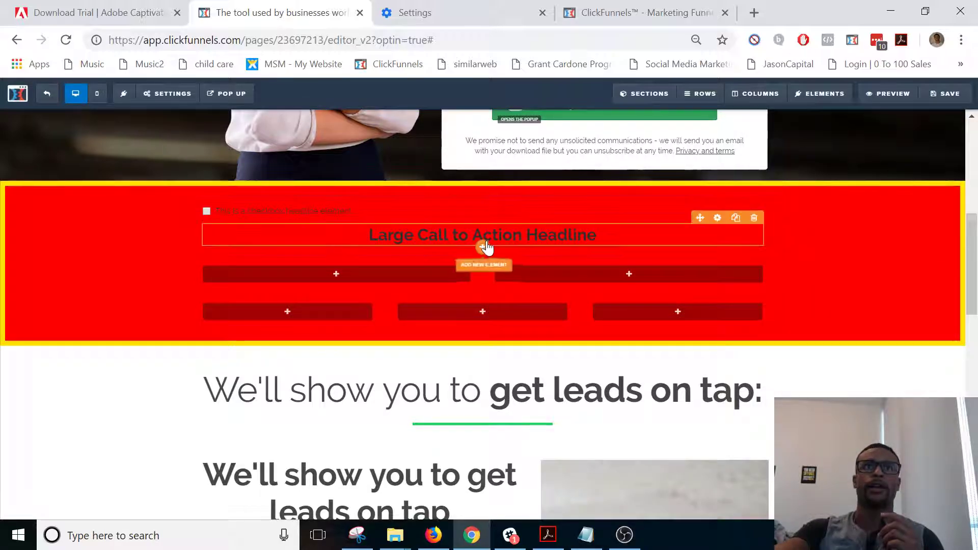
pyautogui.click(484, 277)
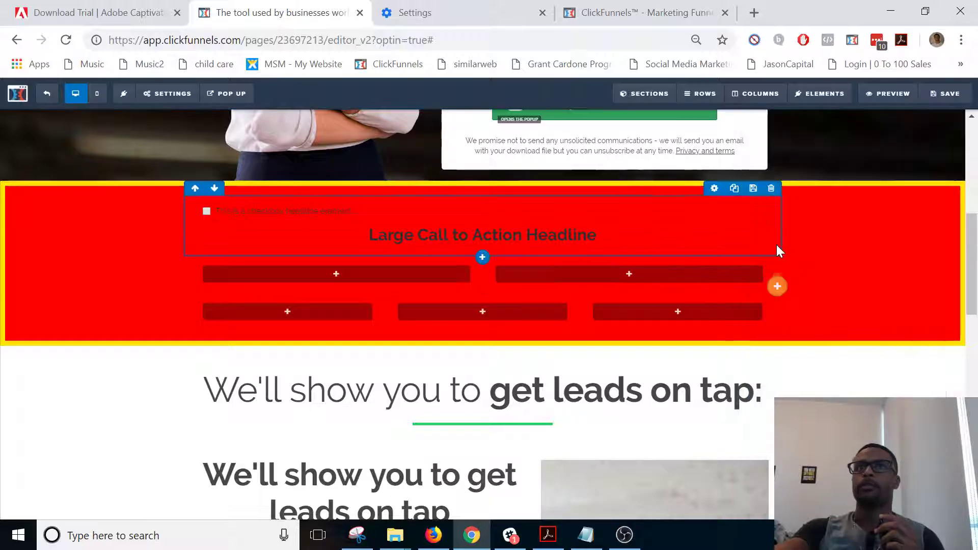
pyautogui.click(483, 247)
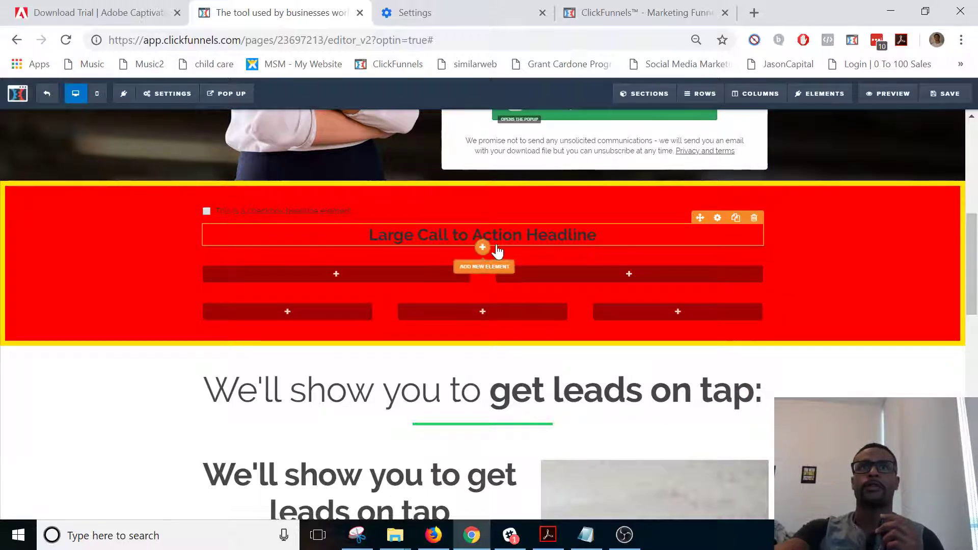
pyautogui.click(484, 248)
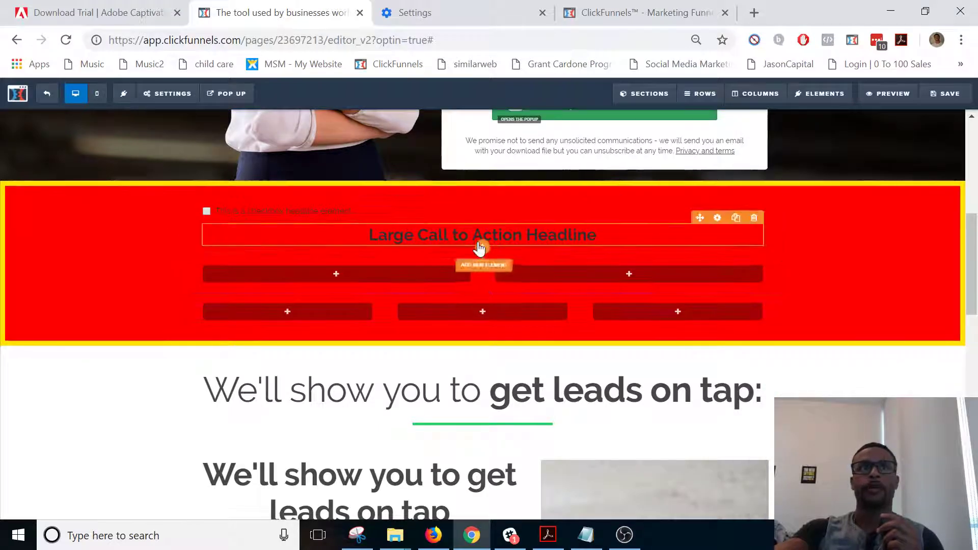
pyautogui.click(645, 272)
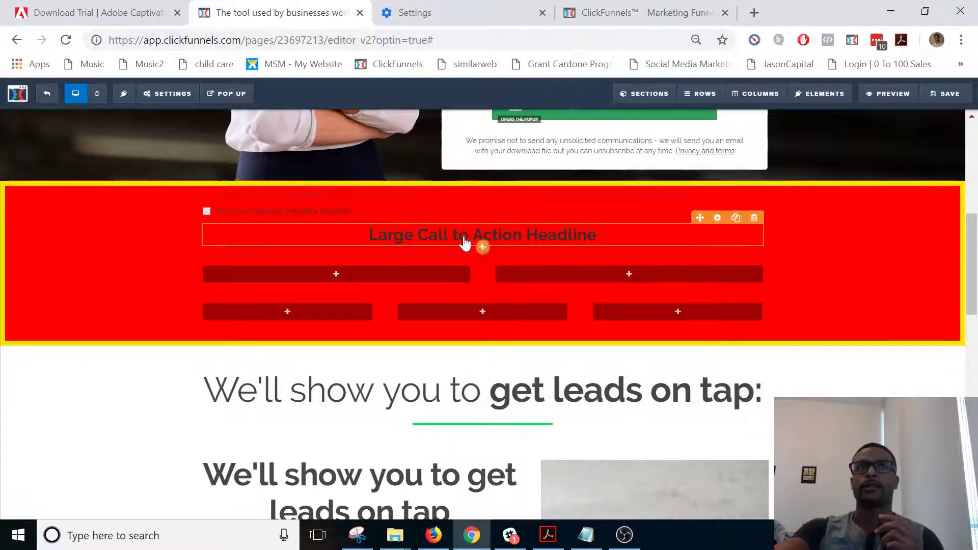
# Add a paragraph element to the first column of the two-column row.
pyautogui.click(342, 276)
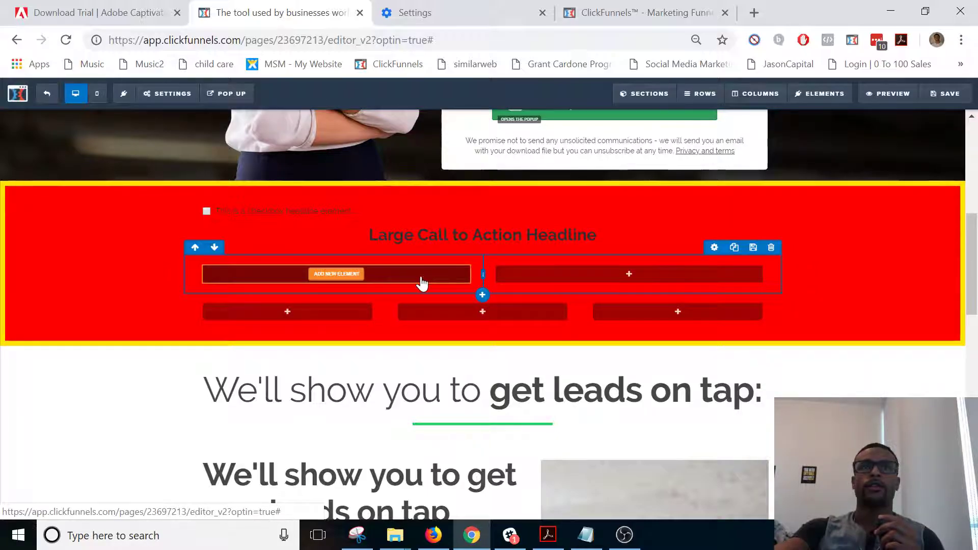
pyautogui.click(422, 284)
pyautogui.click(787, 246)
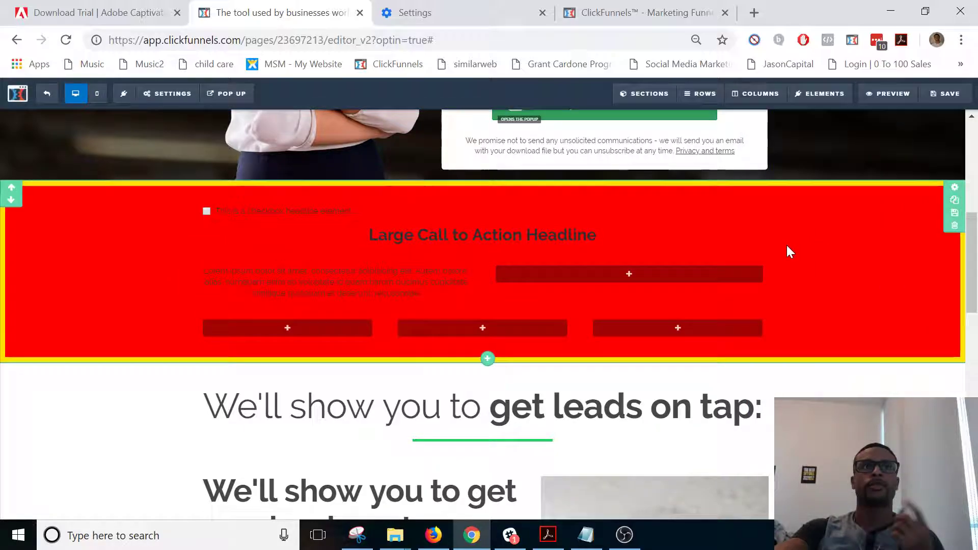
# Add an image element to the second column of the two-column row, beside the paragraph.
pyautogui.click(611, 276)
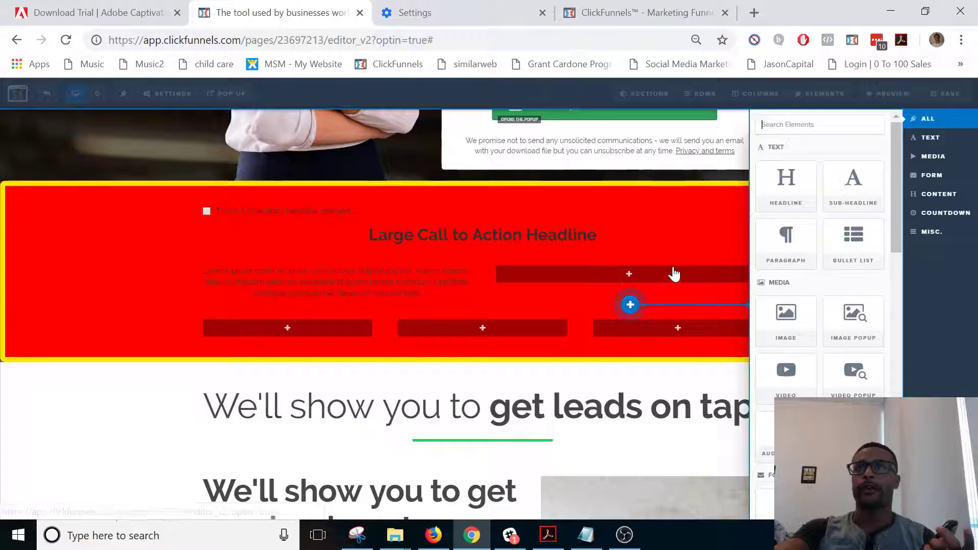
pyautogui.click(776, 321)
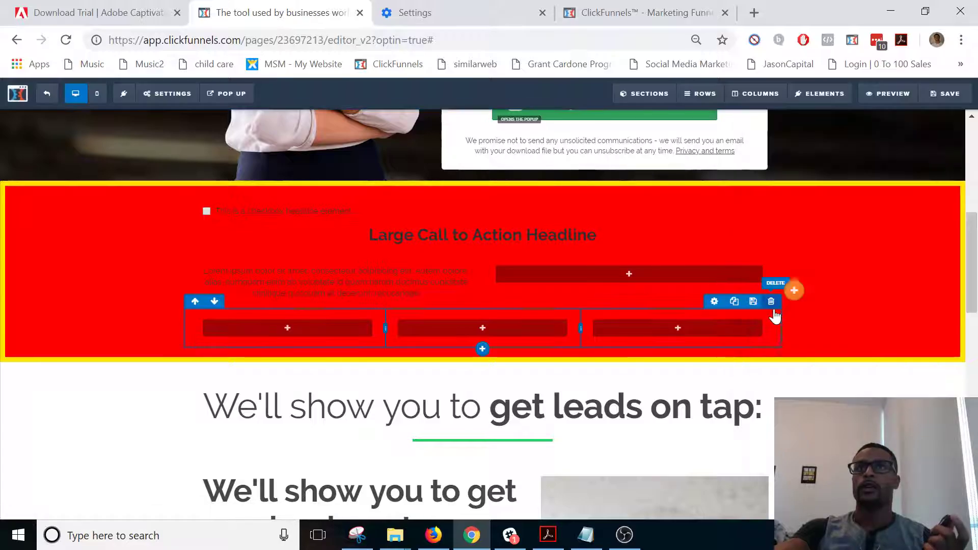
pyautogui.click(656, 275)
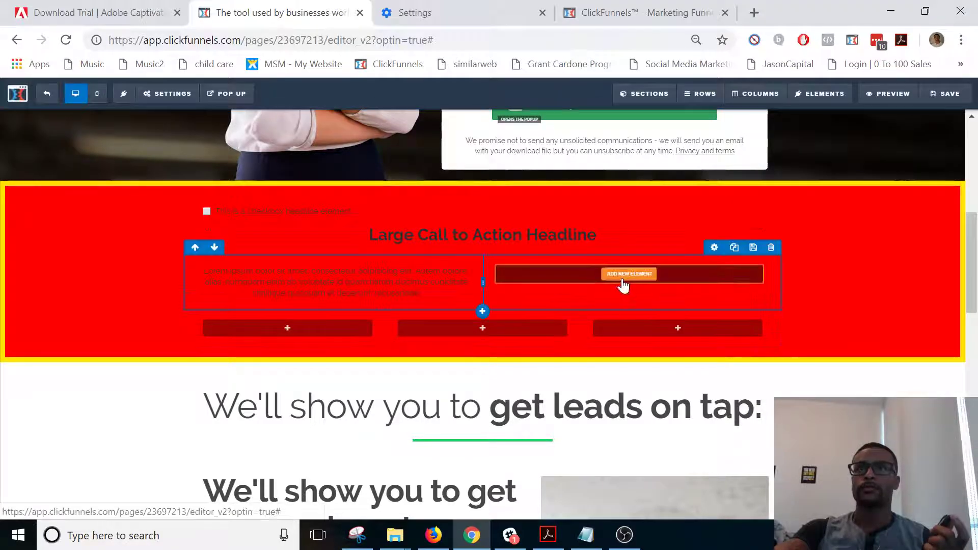
pyautogui.click(681, 280)
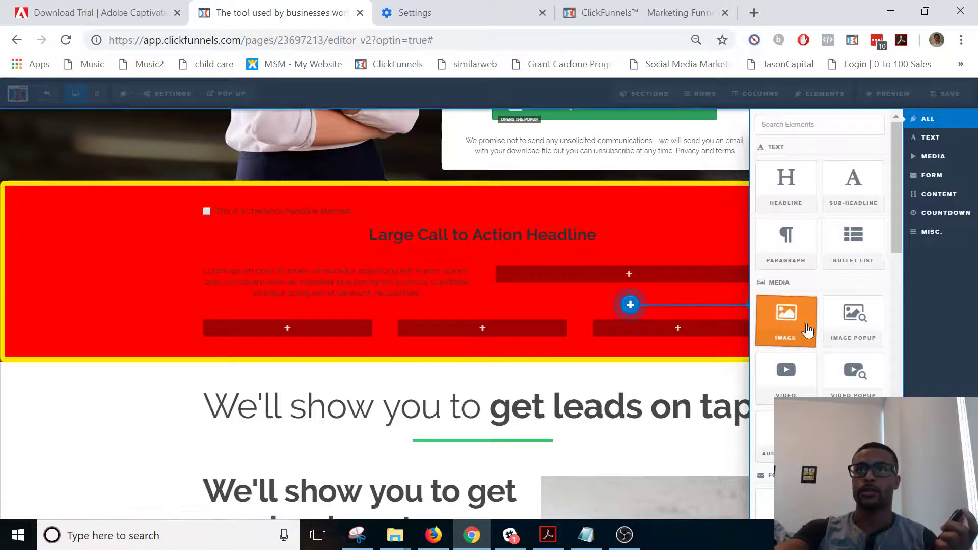
pyautogui.click(789, 321)
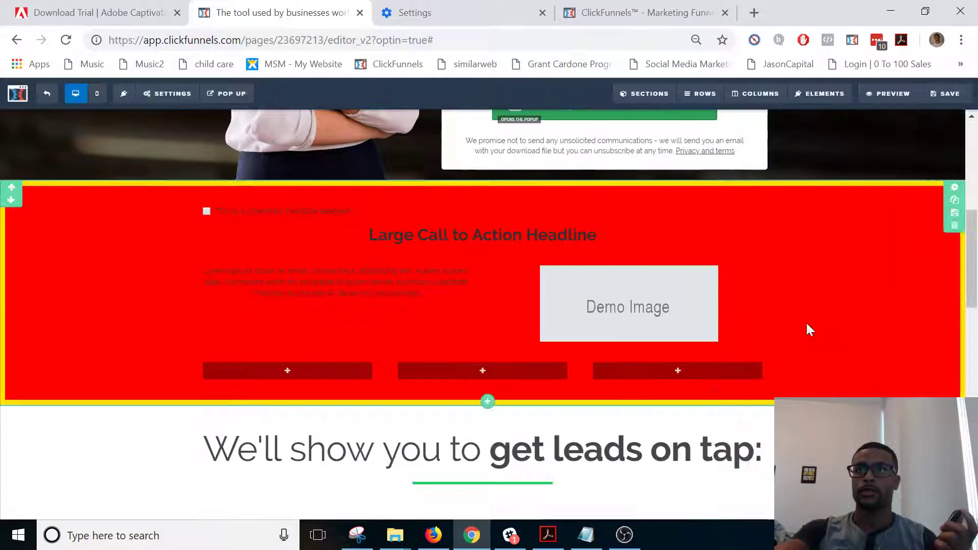
# Add a video element to the first column of the three-column row.
pyautogui.click(290, 369)
pyautogui.scroll(-3, 834, 316)
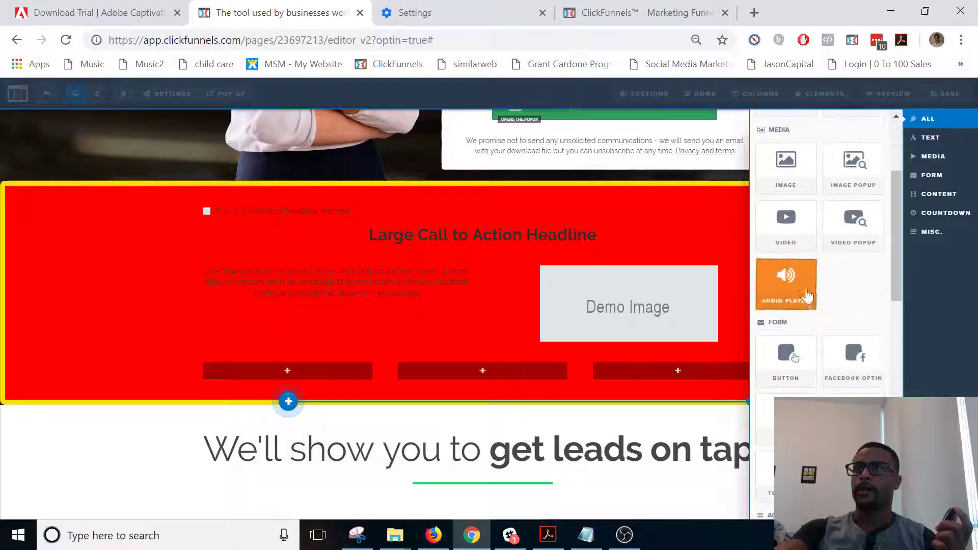
pyautogui.click(786, 224)
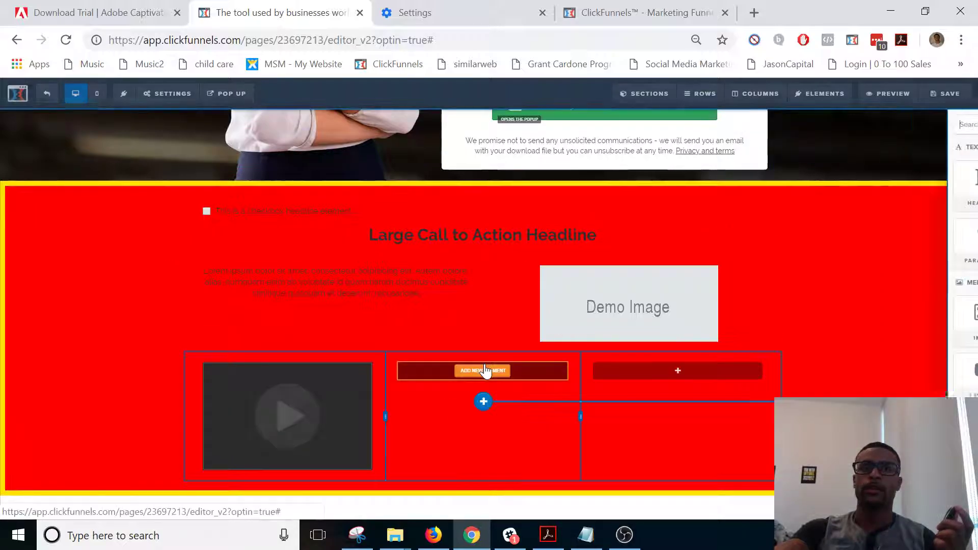
# Add a countdown element to the middle column of the three-column row.
pyautogui.click(484, 370)
pyautogui.scroll(-4, 826, 365)
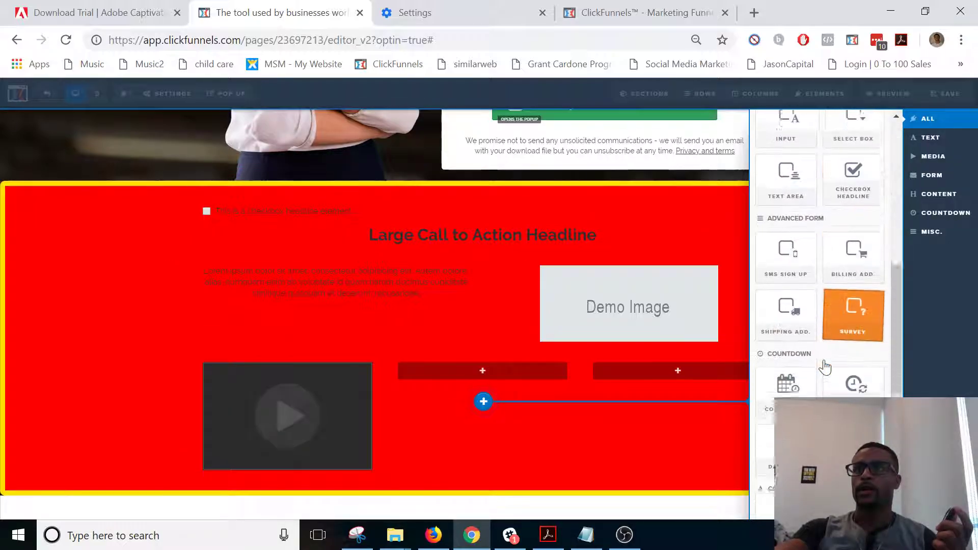
pyautogui.click(790, 385)
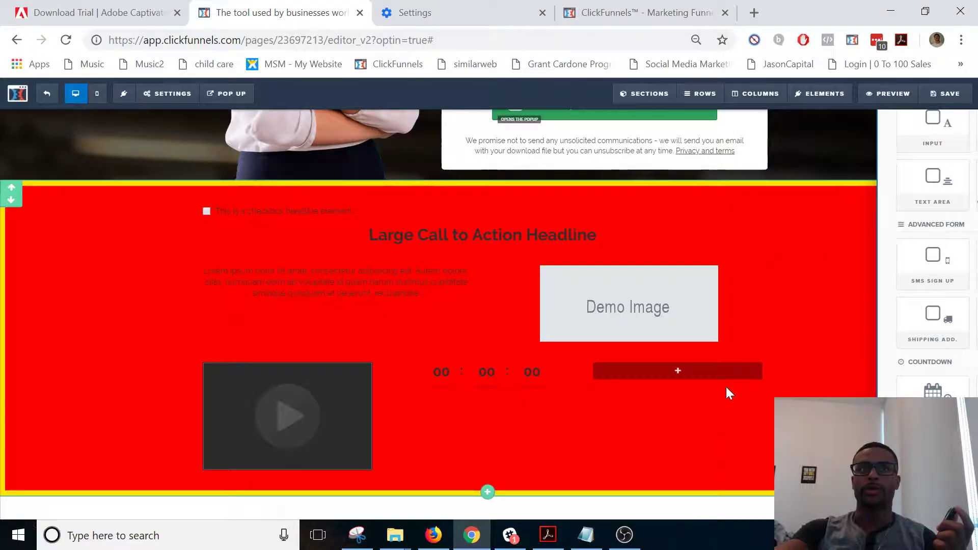
pyautogui.click(506, 394)
pyautogui.click(535, 384)
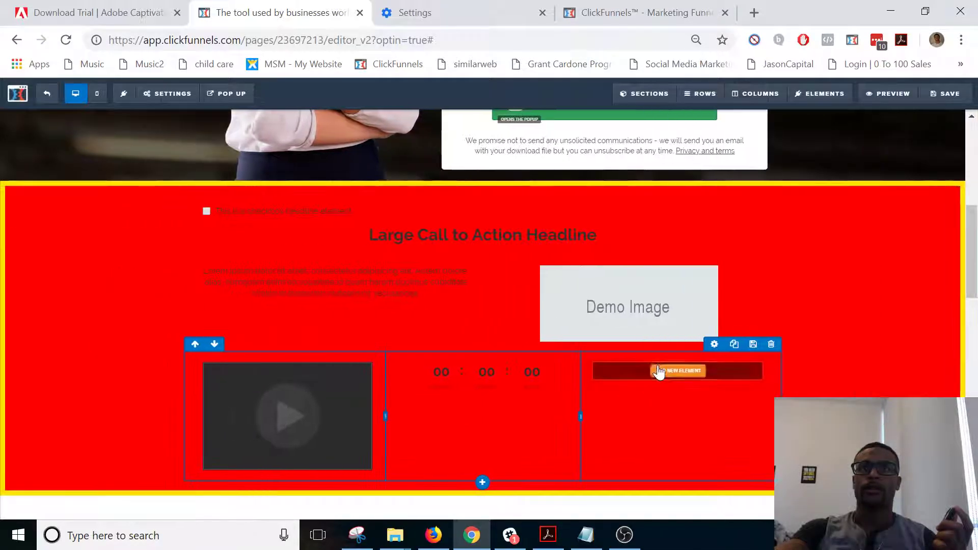
# Browse the available elements and add an icon content block to the third column of the three-column row.
pyautogui.click(657, 372)
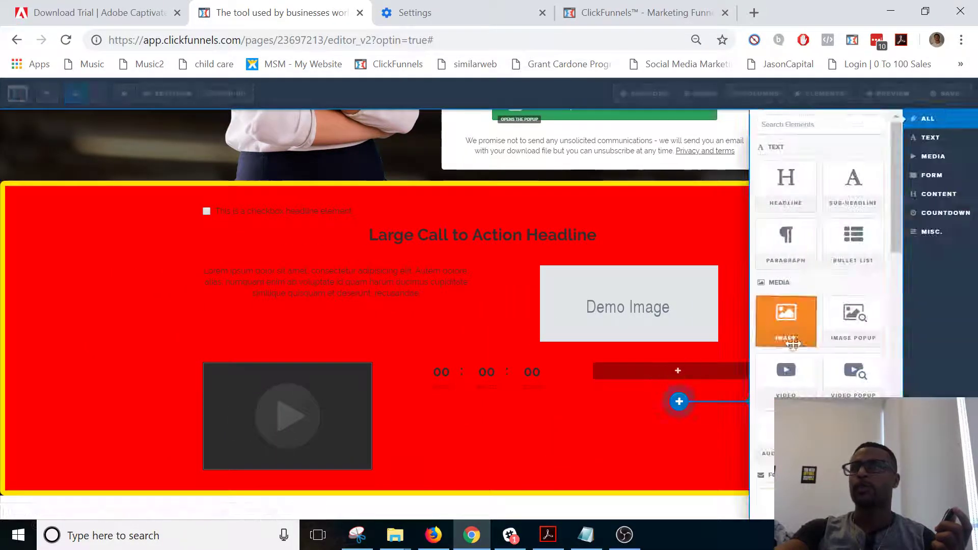
pyautogui.scroll(-10, 826, 339)
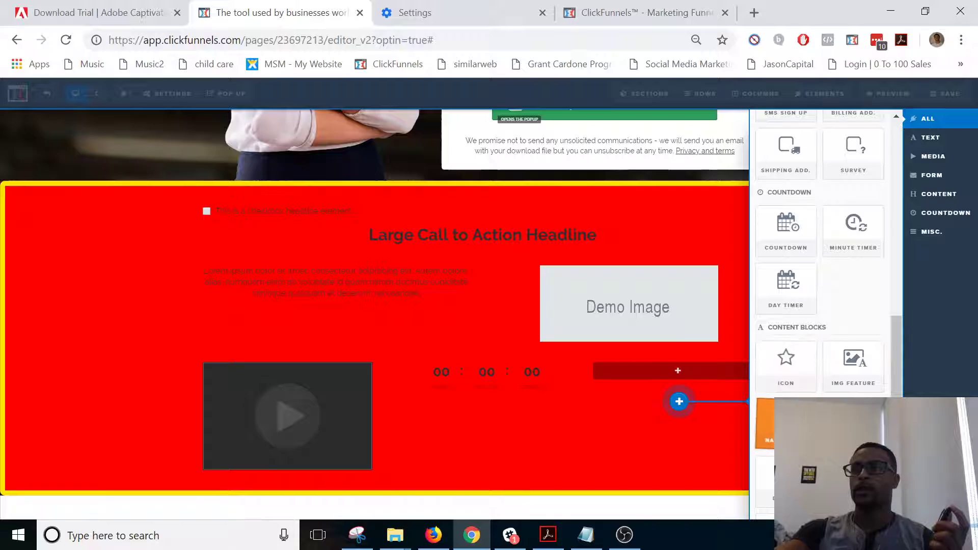
pyautogui.scroll(-3, 795, 385)
pyautogui.scroll(-1, 788, 393)
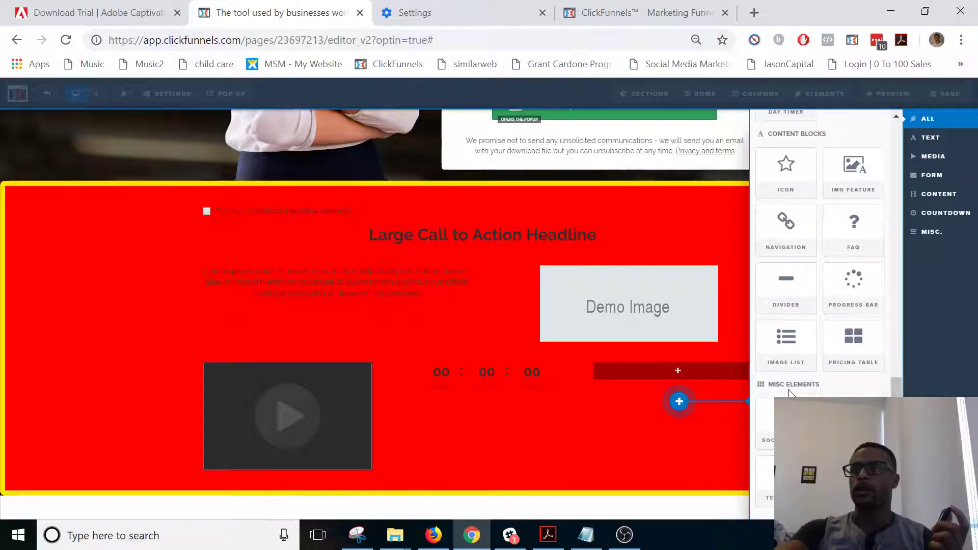
pyautogui.scroll(2, 790, 392)
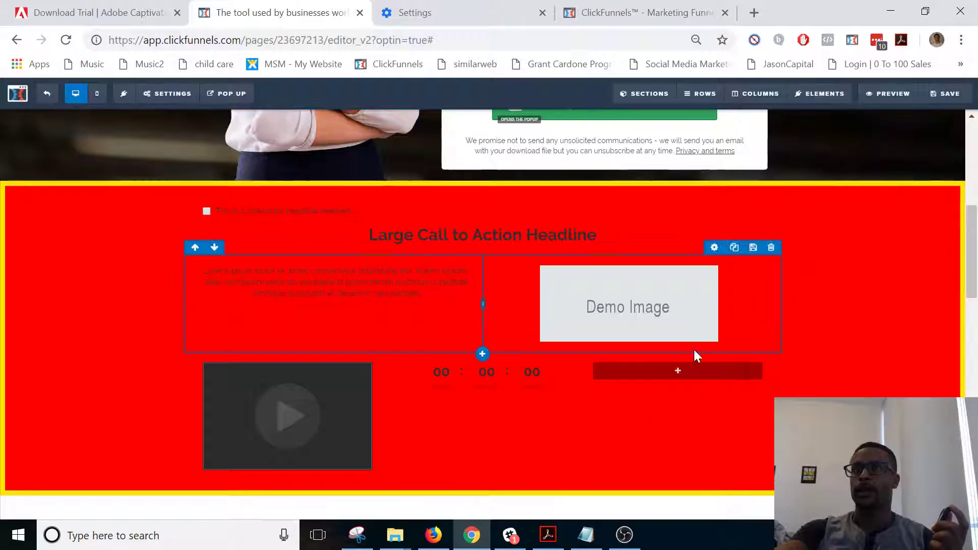
pyautogui.click(677, 371)
pyautogui.scroll(-10, 795, 334)
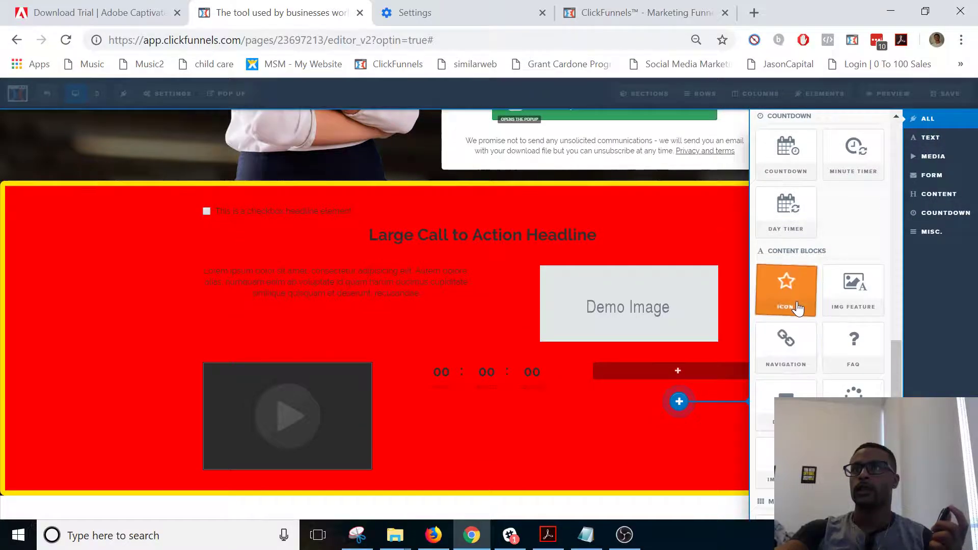
pyautogui.click(795, 304)
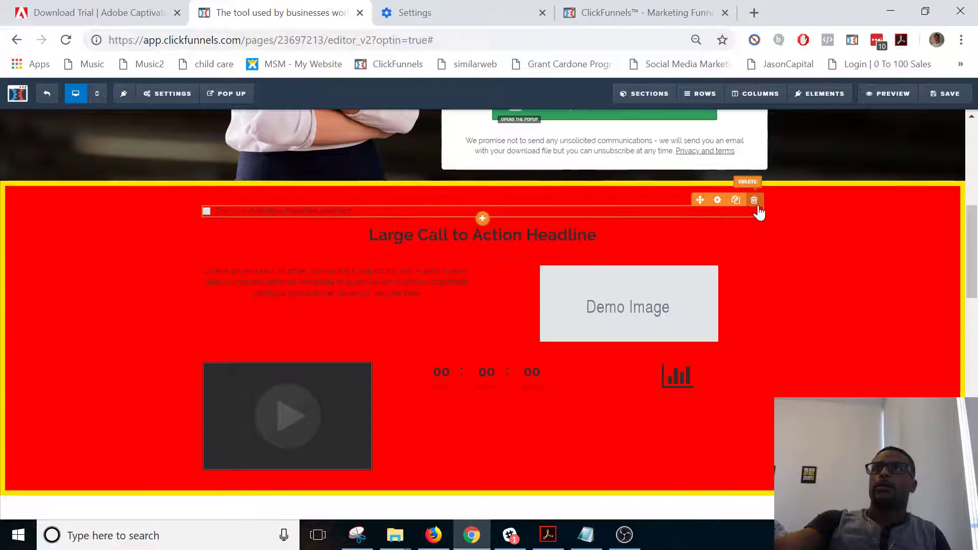
# Delete the checkbox element above the call to action headline and add a bullet list element below the headline.
pyautogui.click(755, 201)
pyautogui.click(564, 127)
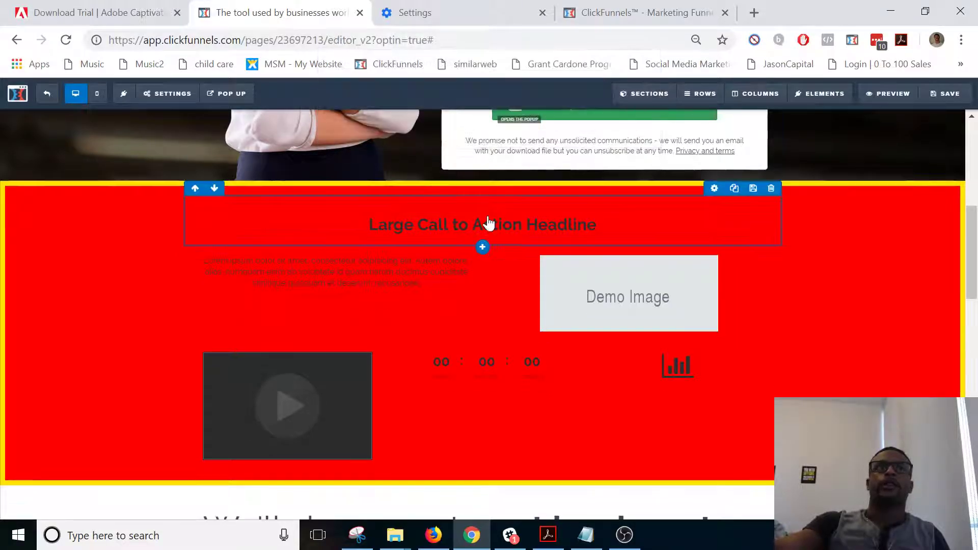
pyautogui.click(483, 237)
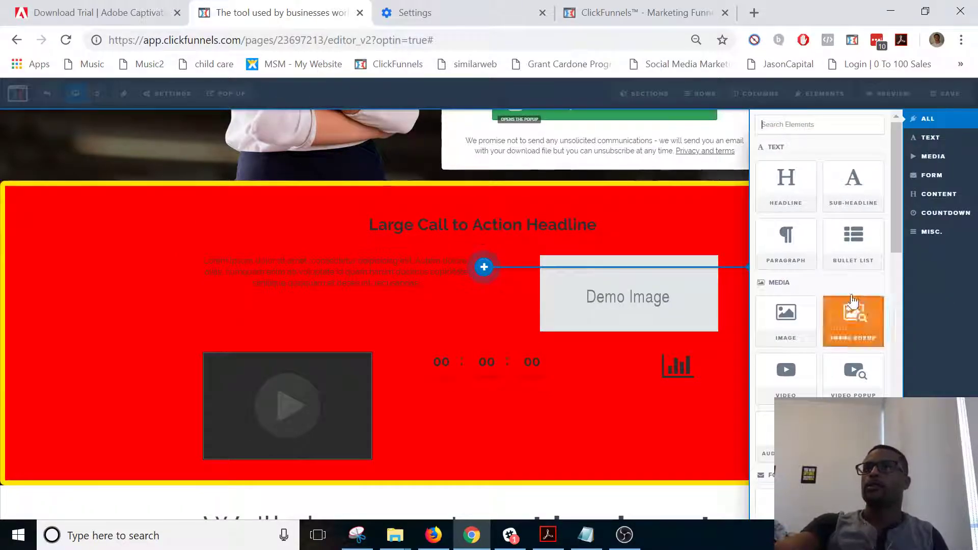
pyautogui.click(854, 249)
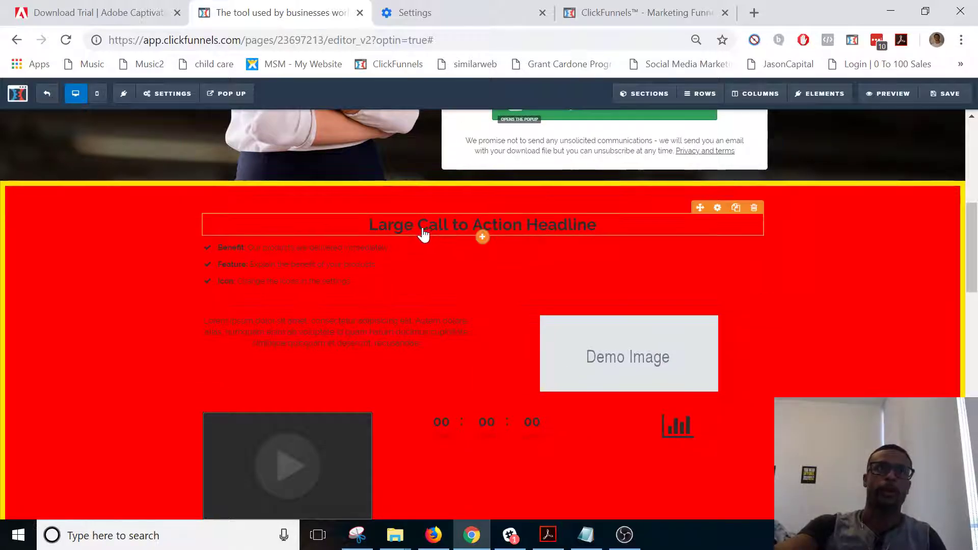
# Add a sub-headline element between the large headline and the bullet list in the one-column row.
pyautogui.click(320, 336)
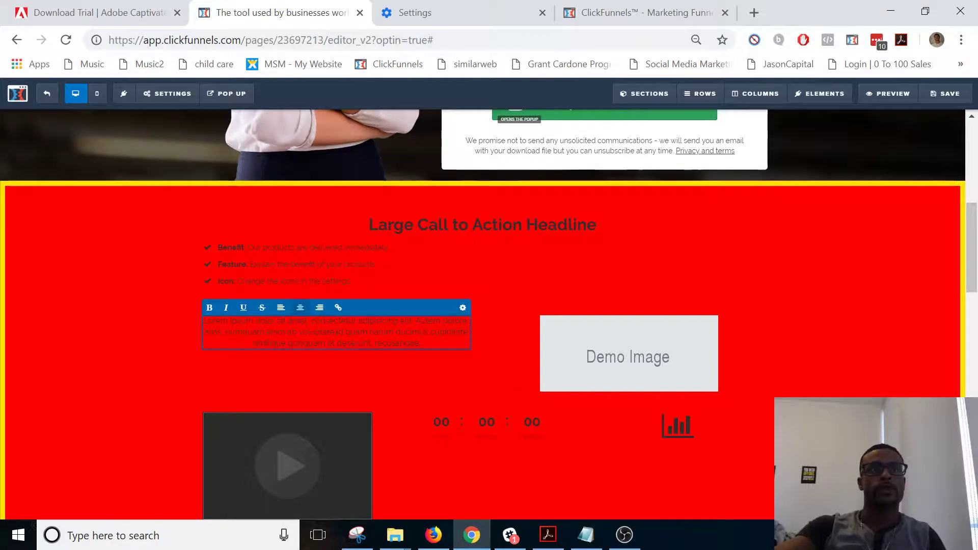
pyautogui.click(89, 310)
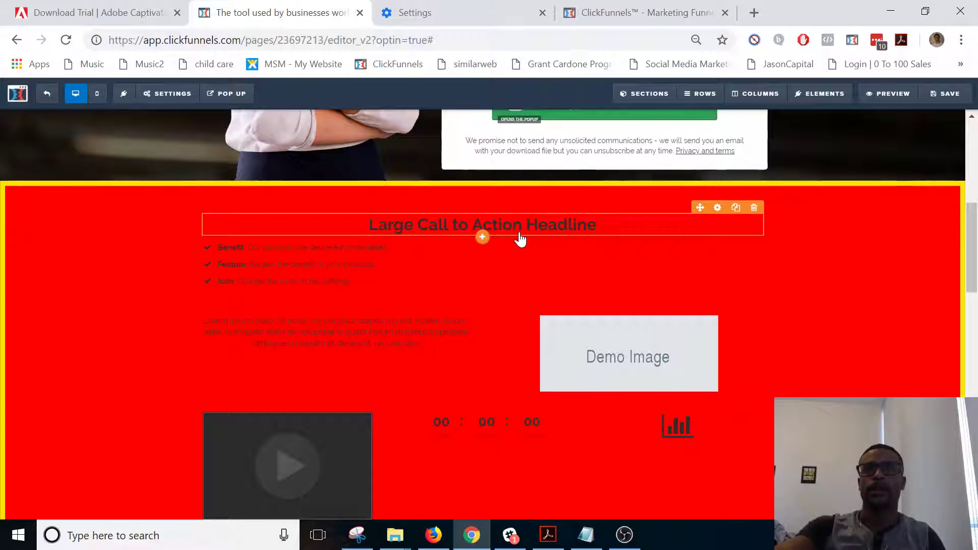
pyautogui.click(484, 239)
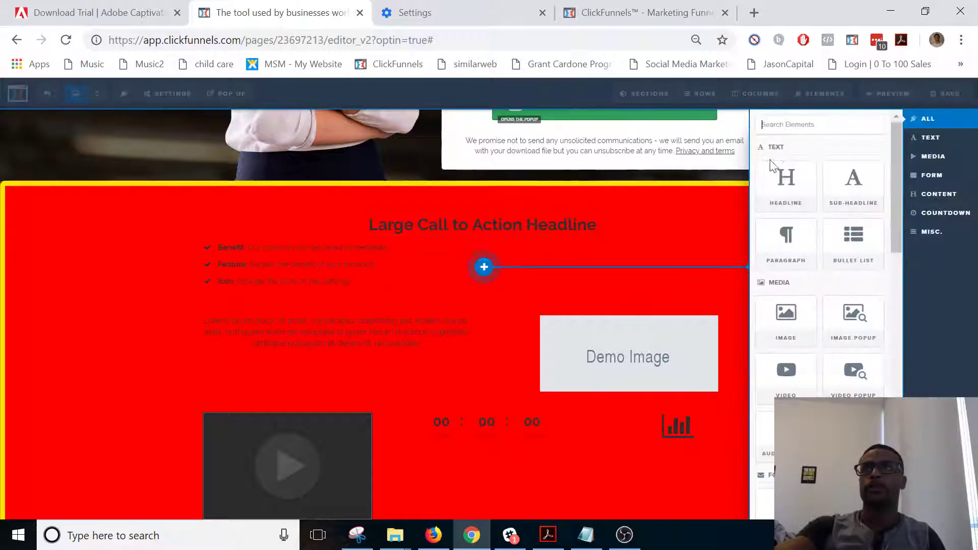
pyautogui.click(856, 186)
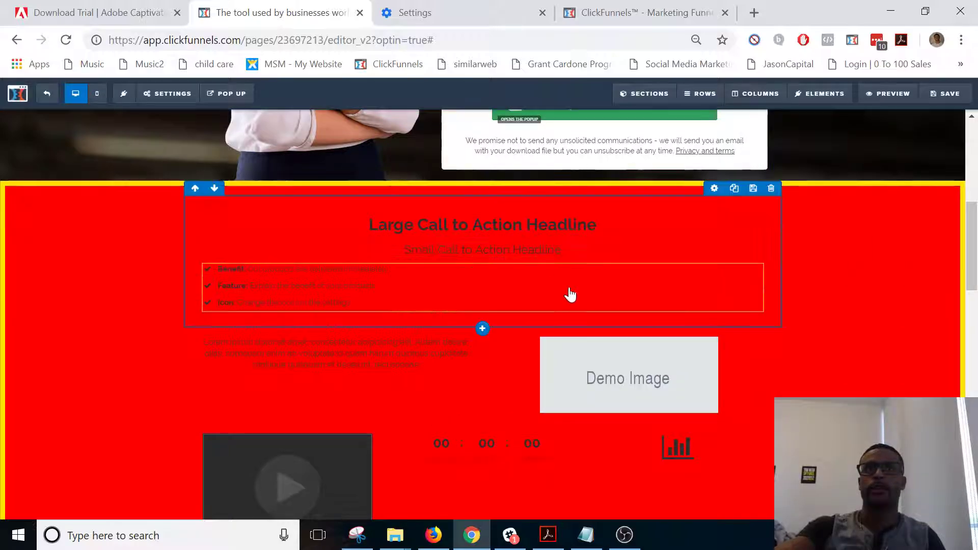
# Look over the elements placed in the one-, two- and three-column rows of the red section.
pyautogui.click(642, 360)
pyautogui.click(622, 290)
pyautogui.scroll(-3, 573, 328)
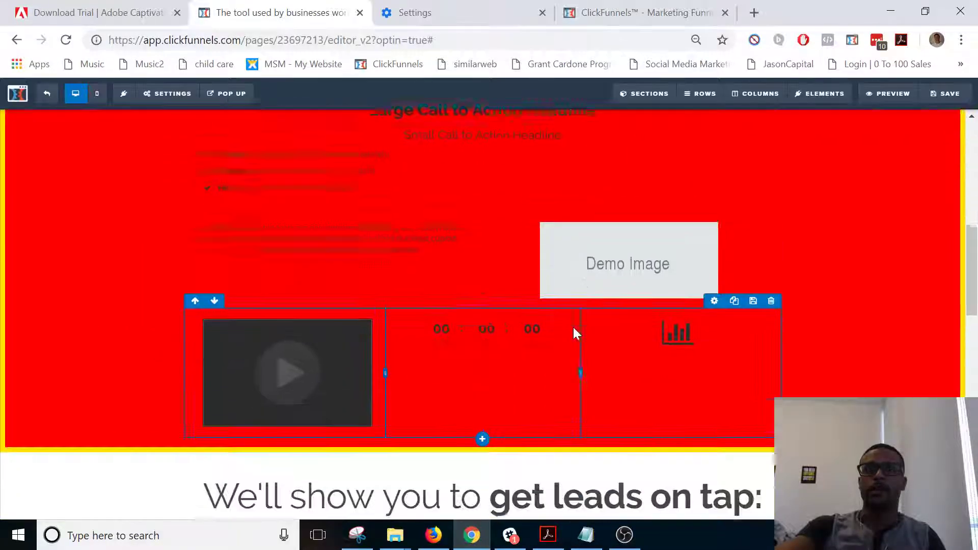
pyautogui.click(323, 306)
pyautogui.click(351, 316)
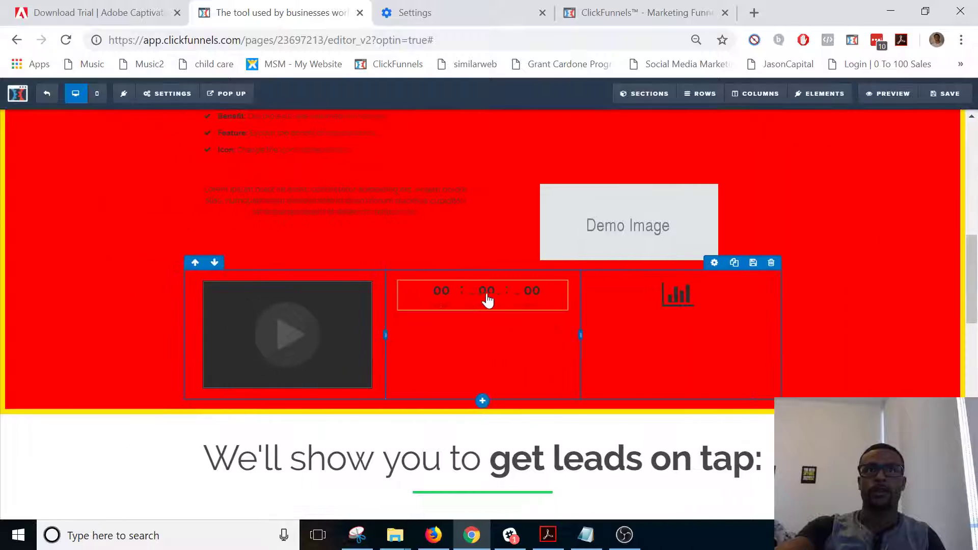
pyautogui.click(524, 276)
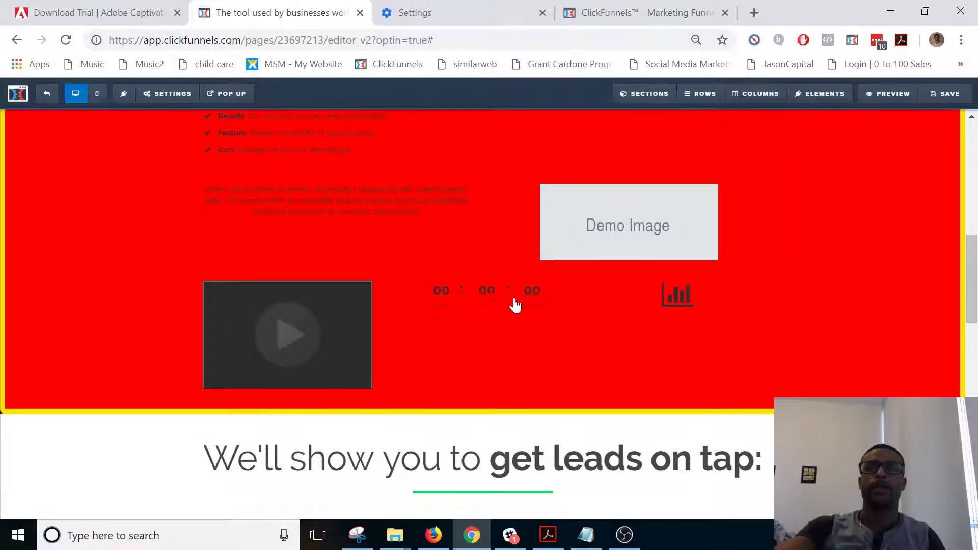
pyautogui.click(550, 313)
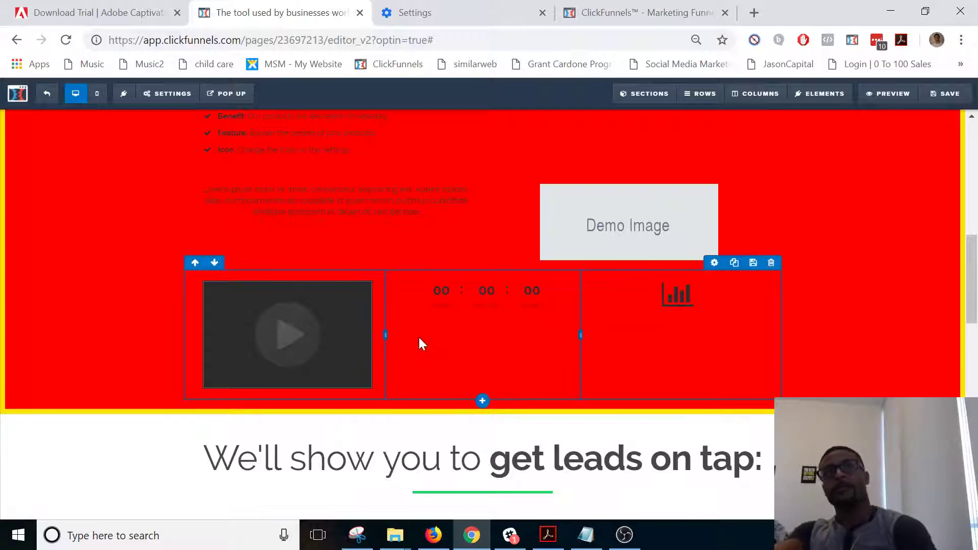
pyautogui.scroll(5, 388, 387)
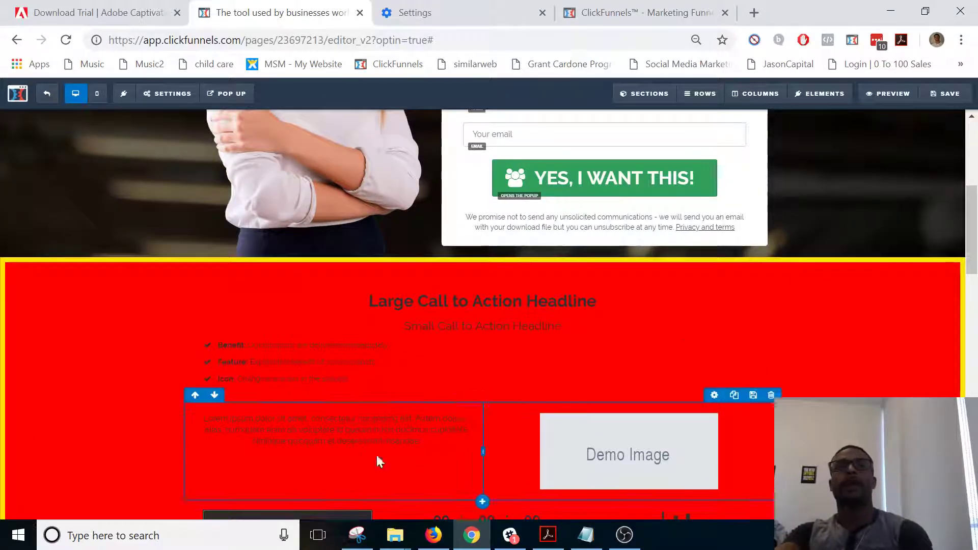
pyautogui.scroll(-6, 377, 460)
pyautogui.scroll(4, 358, 426)
pyautogui.scroll(-1, 358, 426)
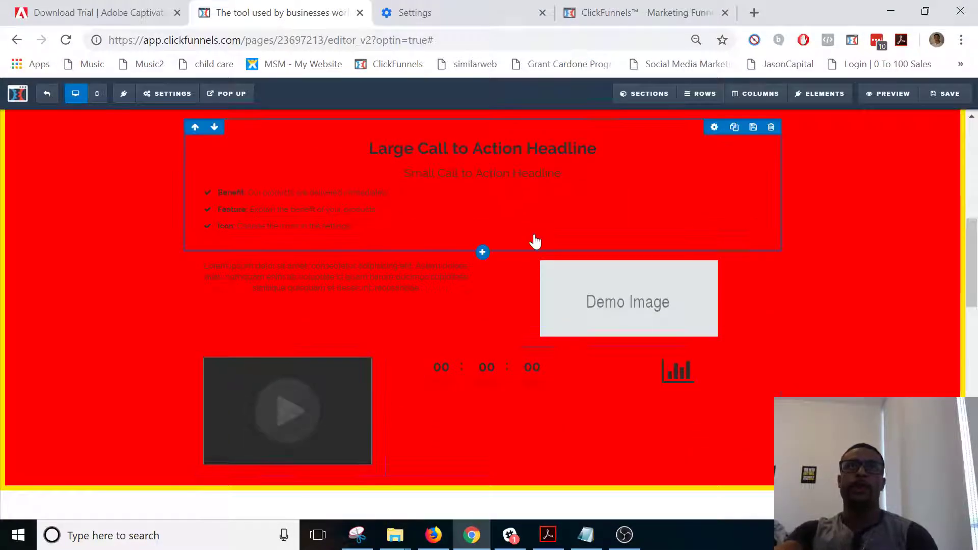
# Replace the large headline's text with "You want to get people to buy stuff with COPY".
pyautogui.click(584, 159)
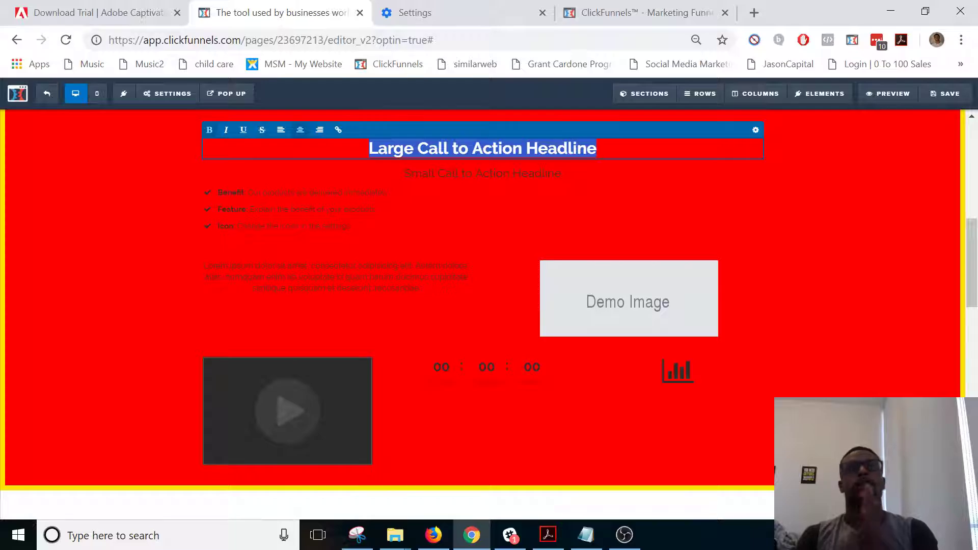
pyautogui.write('You want to get people to b')
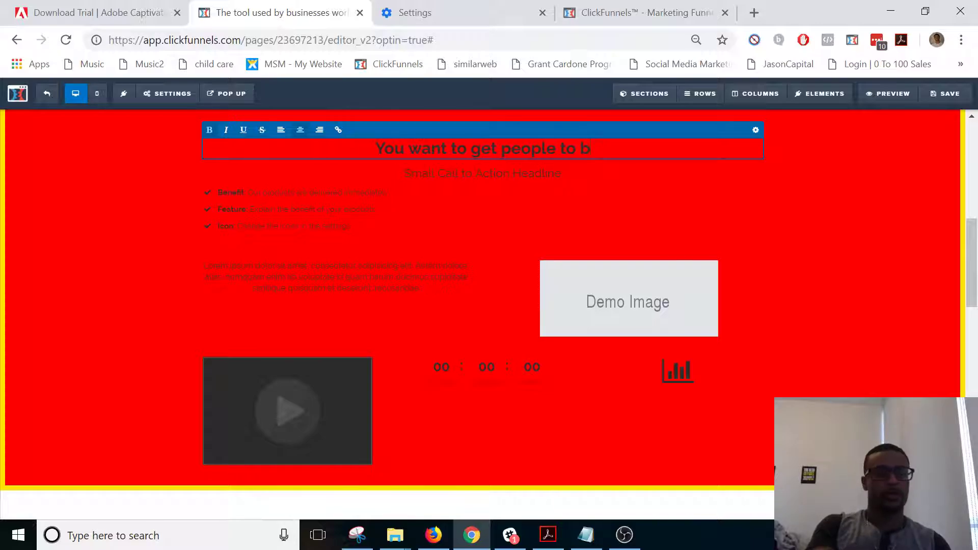
pyautogui.write('stuff with')
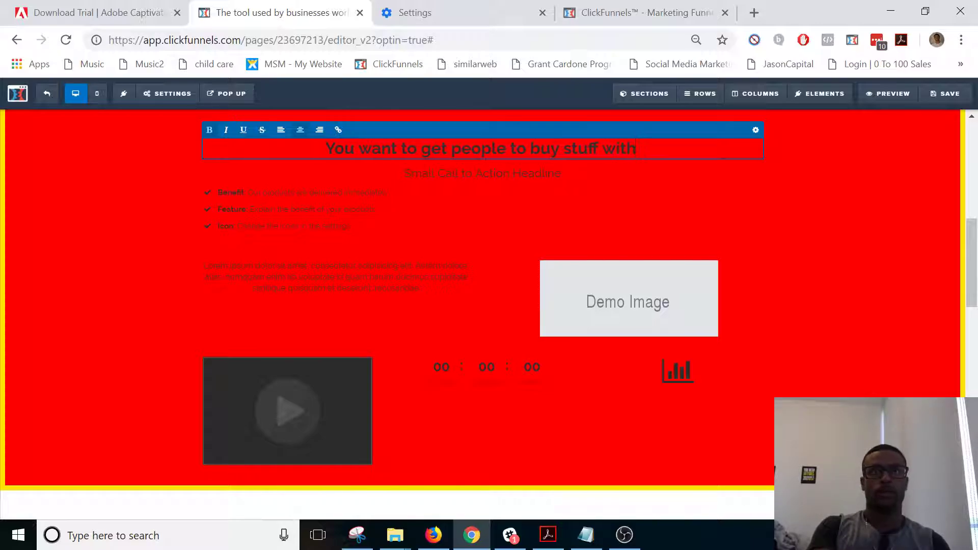
pyautogui.write(' COPY')
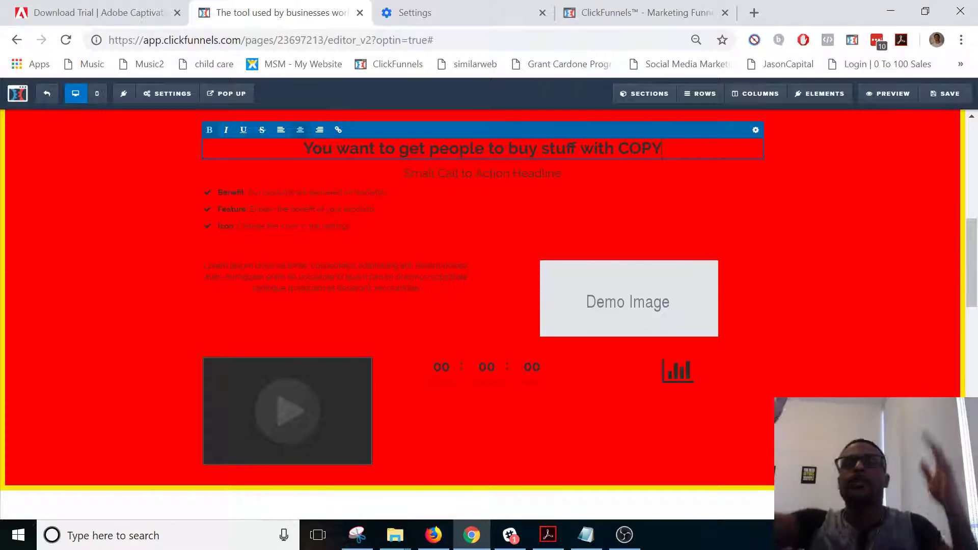
pyautogui.click(826, 138)
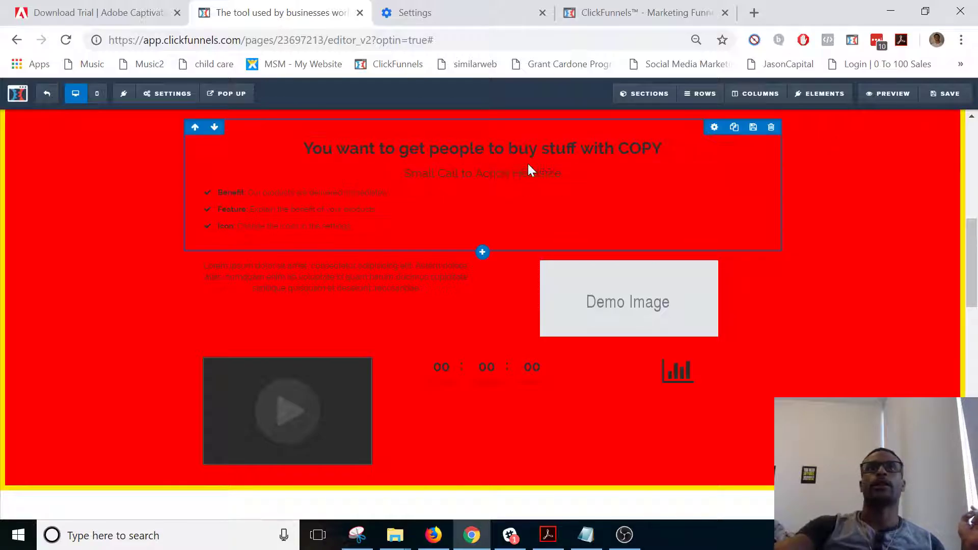
# Try selecting the sub-headline's text, and left-align the paragraph in the first column of the two-column row.
pyautogui.doubleClick(419, 174)
pyautogui.tripleClick(419, 173)
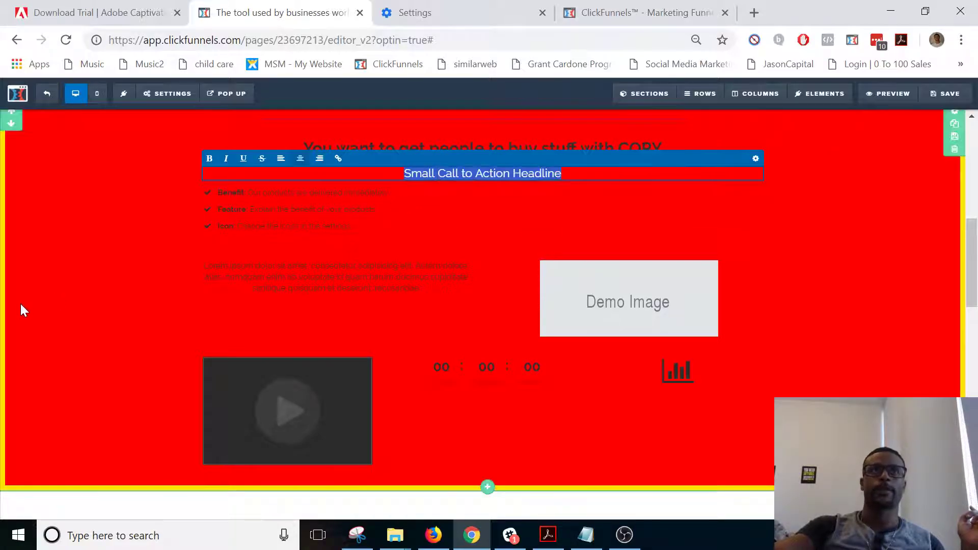
pyautogui.click(21, 304)
pyautogui.moveTo(299, 289); pyautogui.dragTo(304, 289)
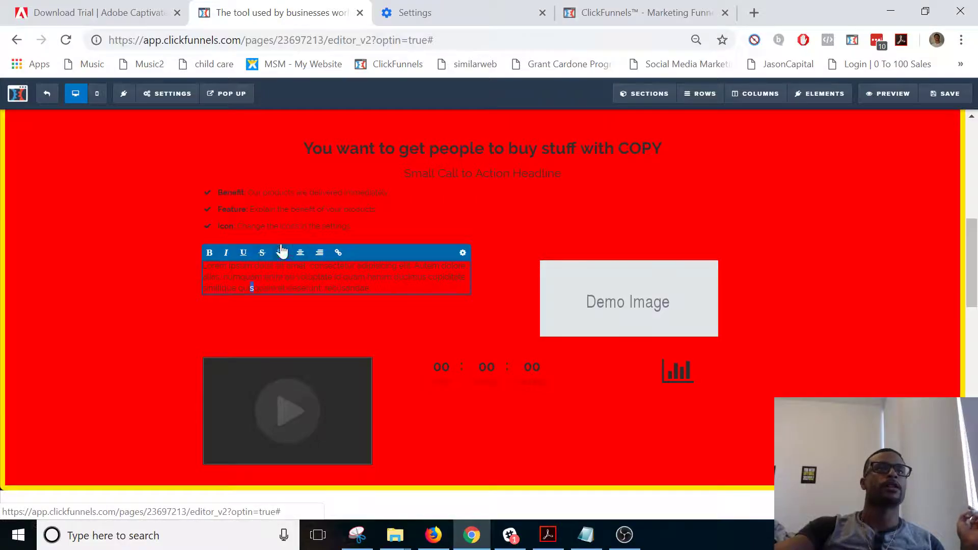
pyautogui.tripleClick(287, 278)
pyautogui.click(176, 275)
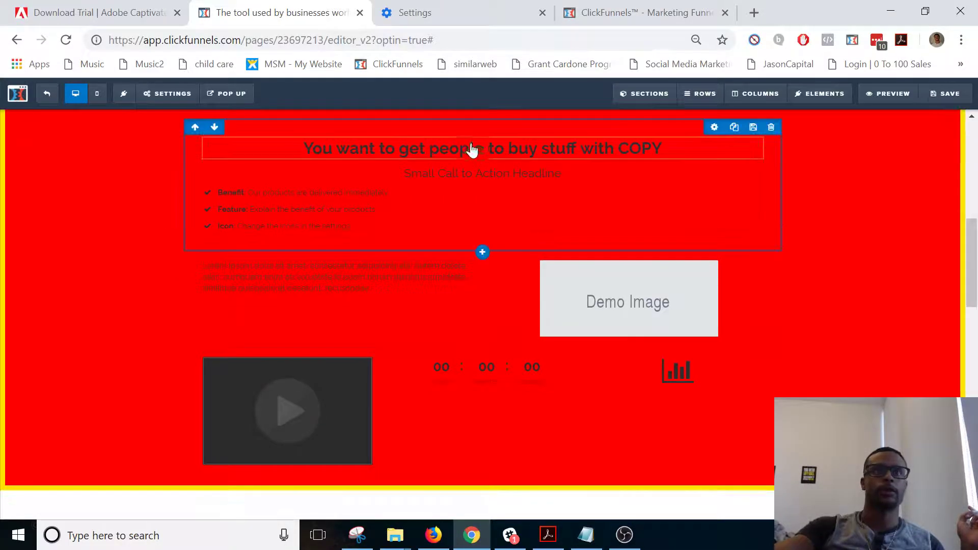
# Set the large headline's text color to white and check its settings.
pyautogui.click(474, 152)
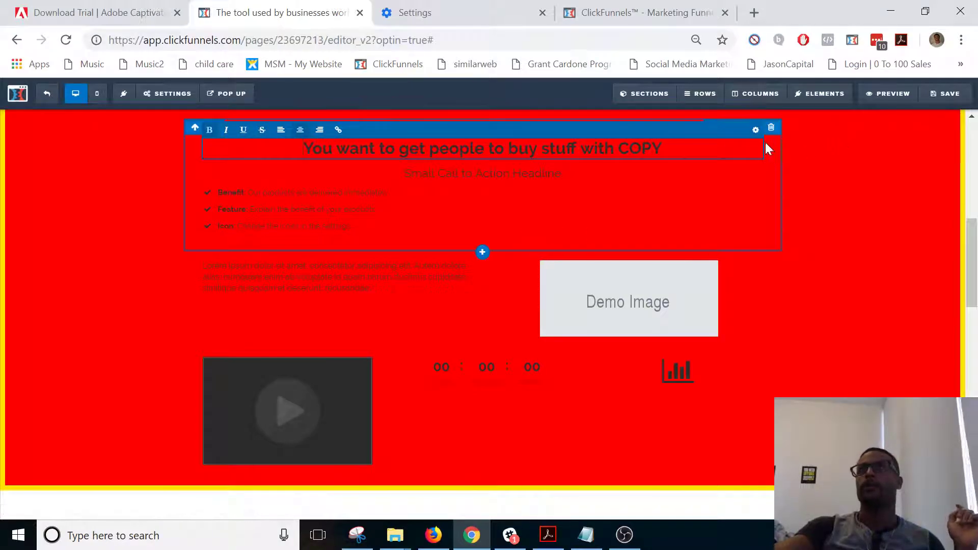
pyautogui.click(755, 132)
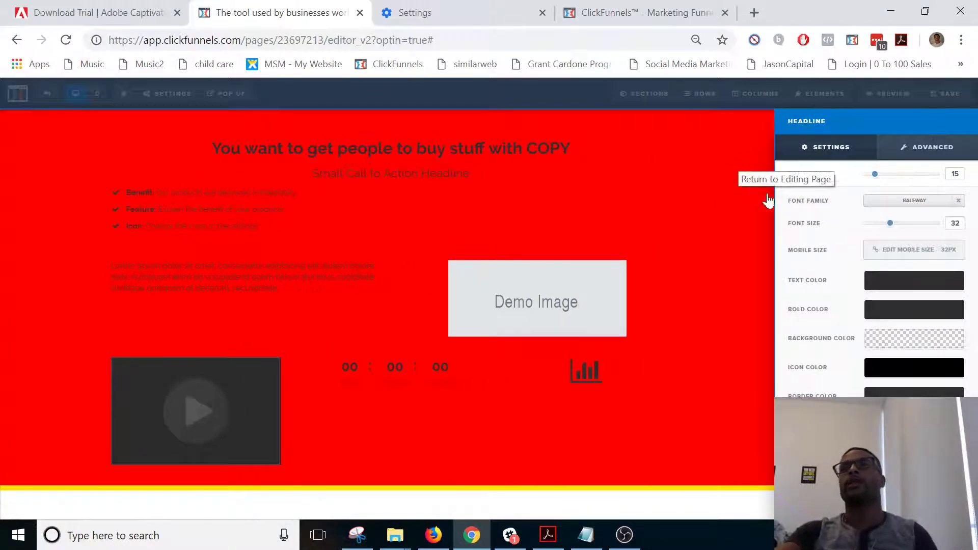
pyautogui.click(893, 291)
pyautogui.click(854, 316)
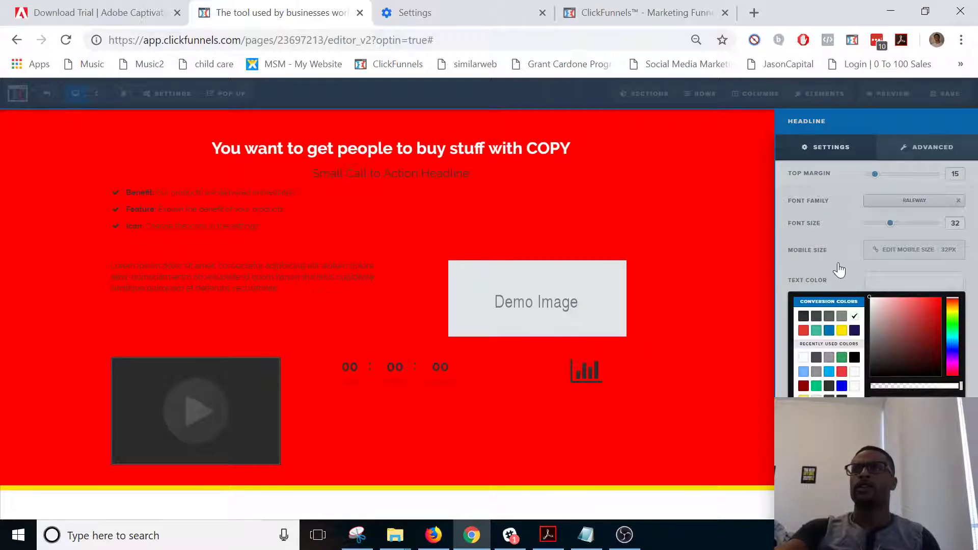
pyautogui.click(616, 152)
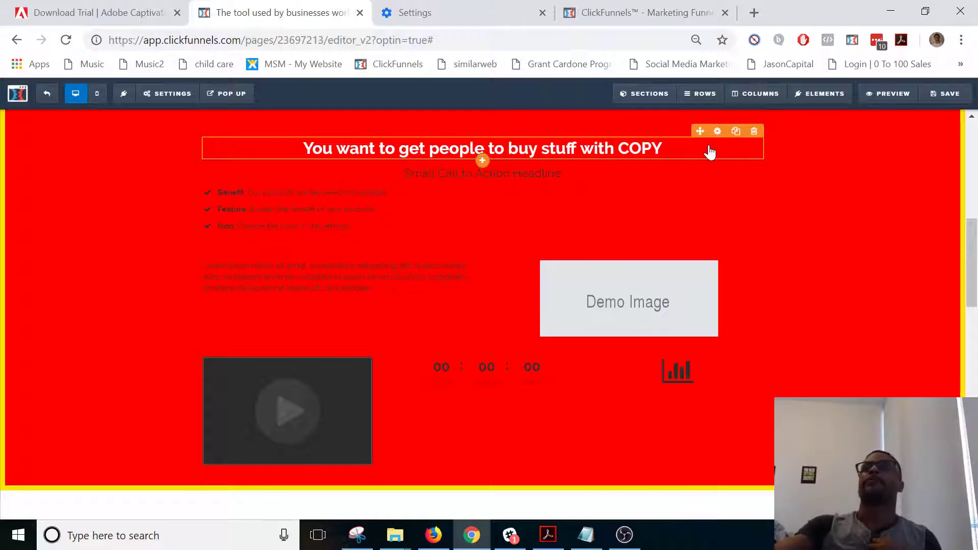
pyautogui.click(718, 132)
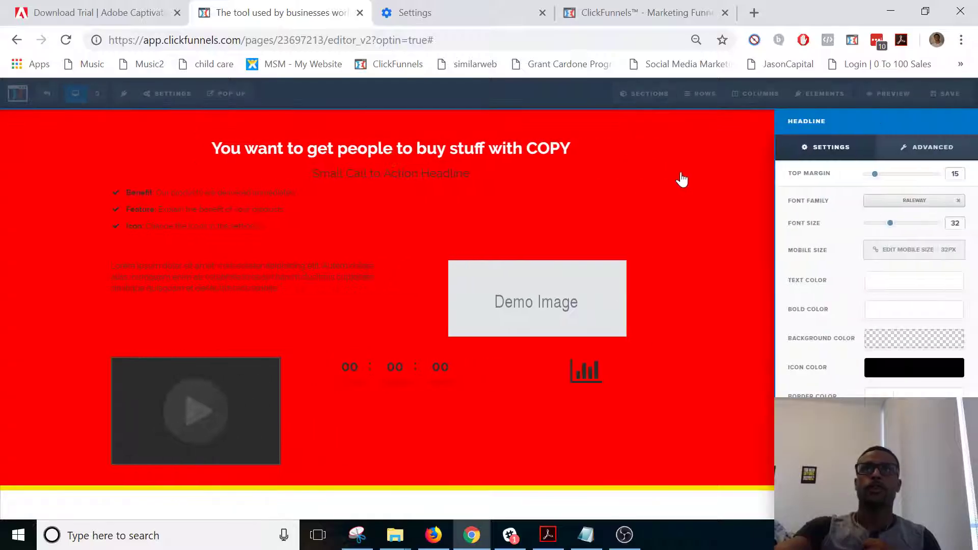
pyautogui.click(674, 188)
# In the one-column row's advanced styles, set the corner radius to 20px on all edges and add a full border.
pyautogui.scroll(3, 773, 380)
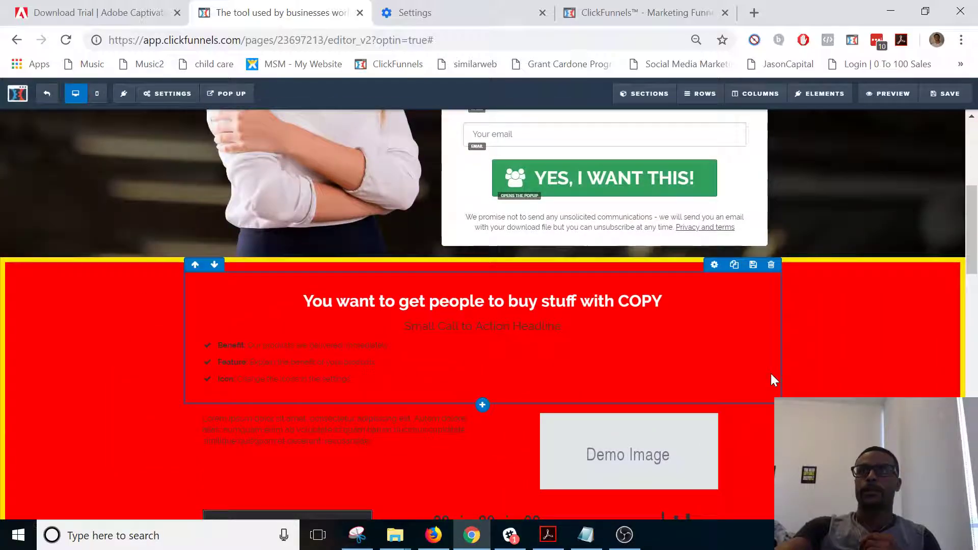
pyautogui.click(714, 266)
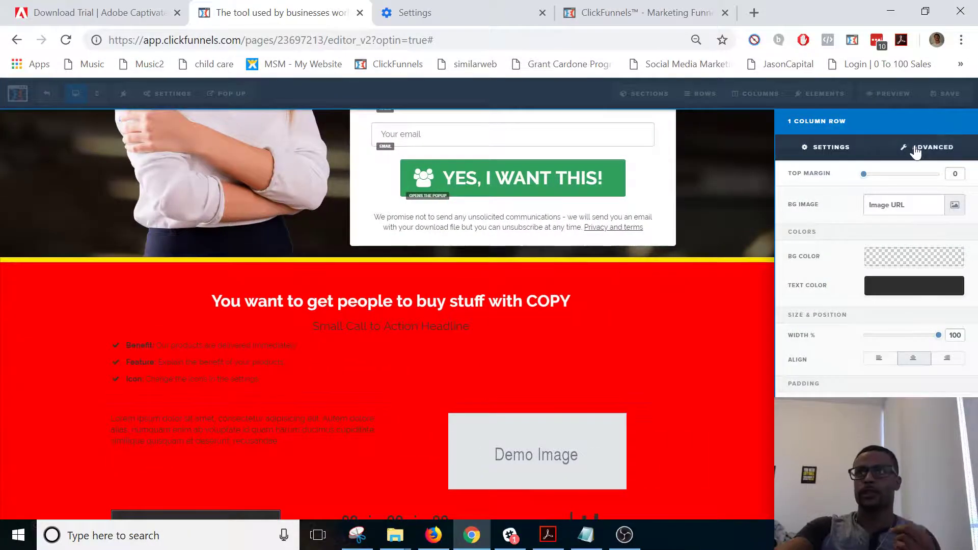
pyautogui.click(916, 150)
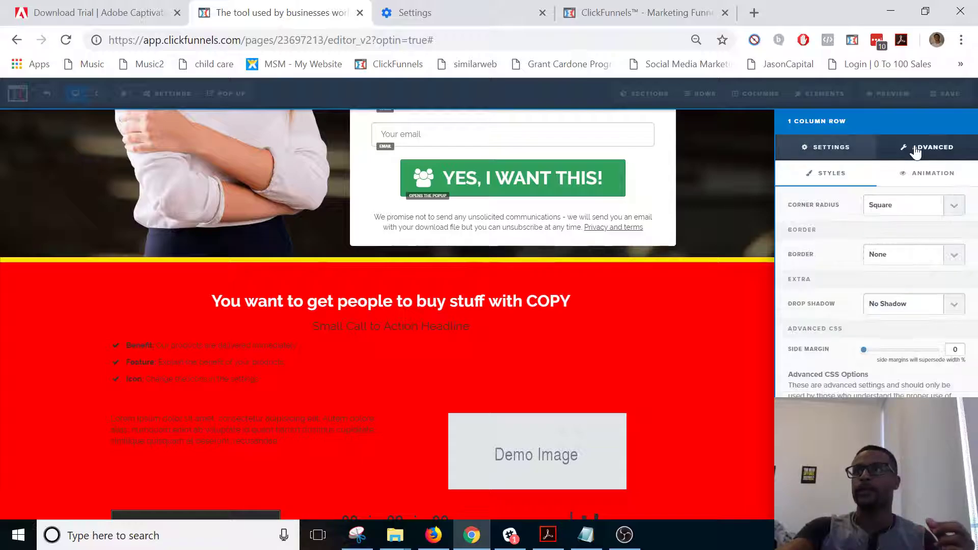
pyautogui.click(881, 206)
pyautogui.click(886, 259)
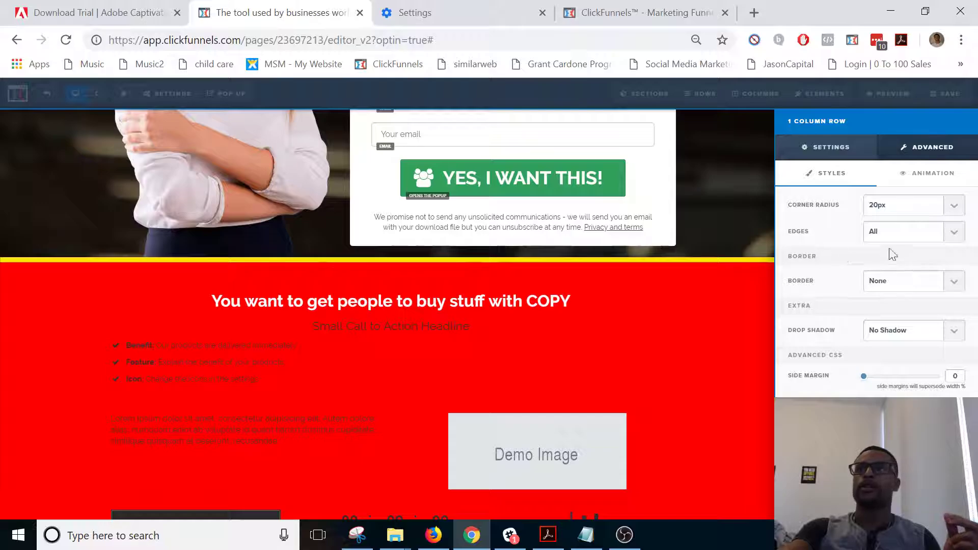
pyautogui.click(897, 231)
pyautogui.click(874, 254)
pyautogui.click(884, 281)
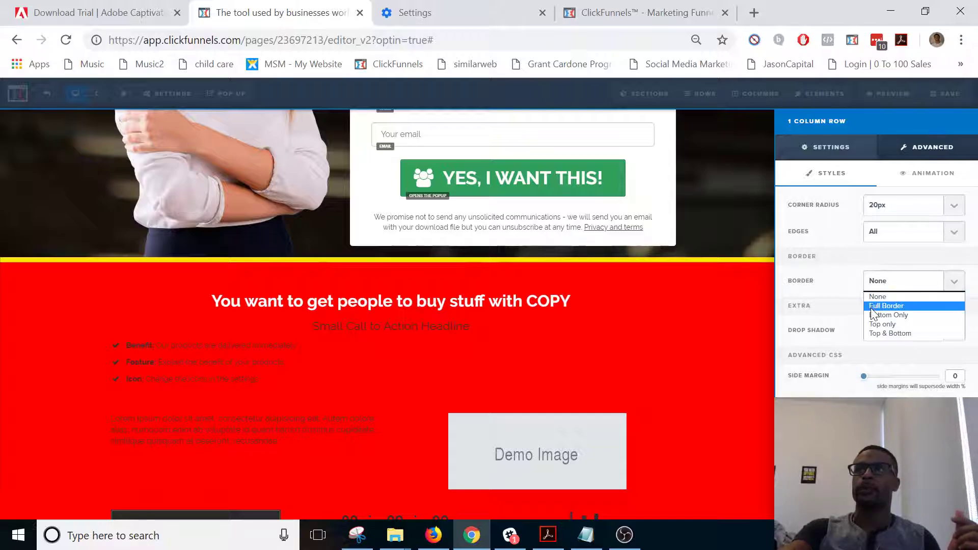
pyautogui.click(886, 307)
# Set the one-column row's corner radius to Square and its border color to white.
pyautogui.click(875, 209)
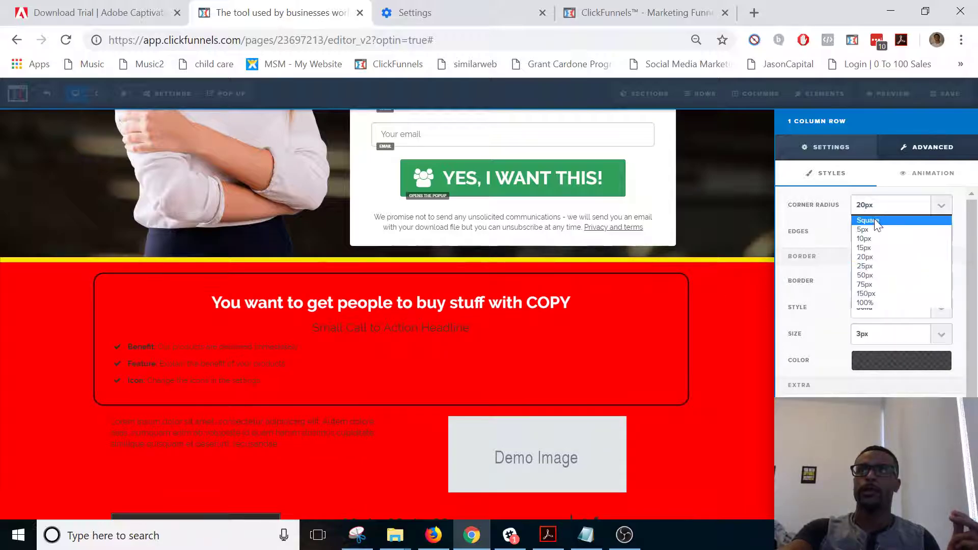
pyautogui.click(866, 220)
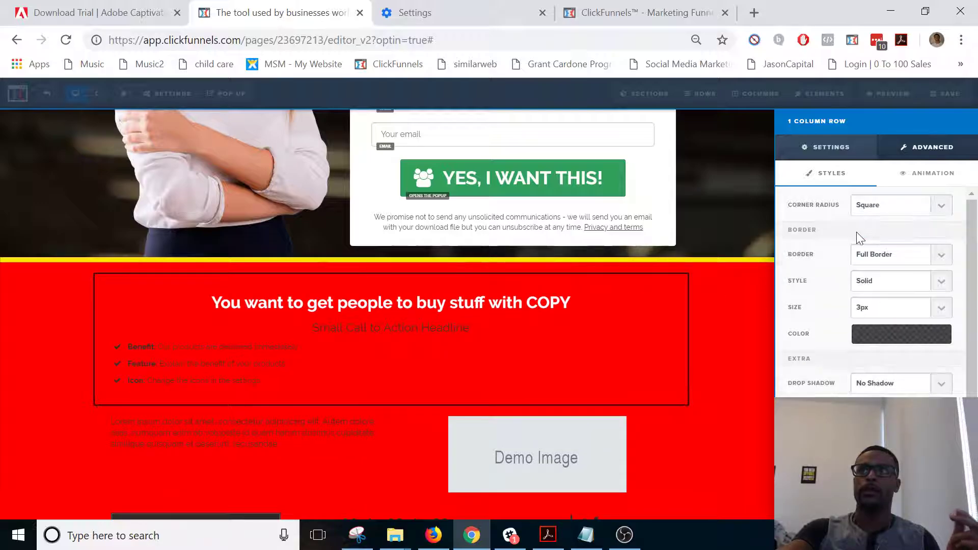
pyautogui.click(869, 335)
pyautogui.moveTo(884, 395); pyautogui.dragTo(773, 283)
pyautogui.click(823, 304)
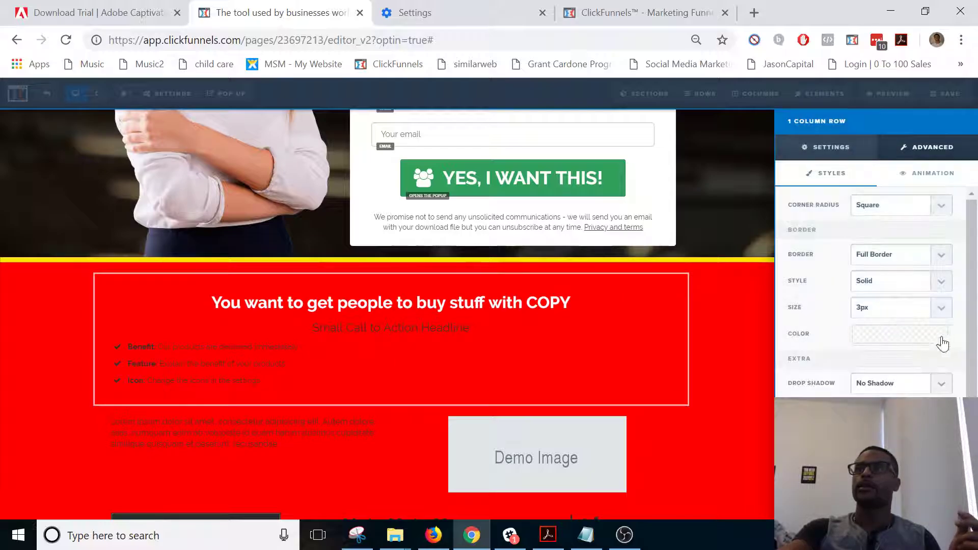
pyautogui.click(882, 341)
pyautogui.click(855, 370)
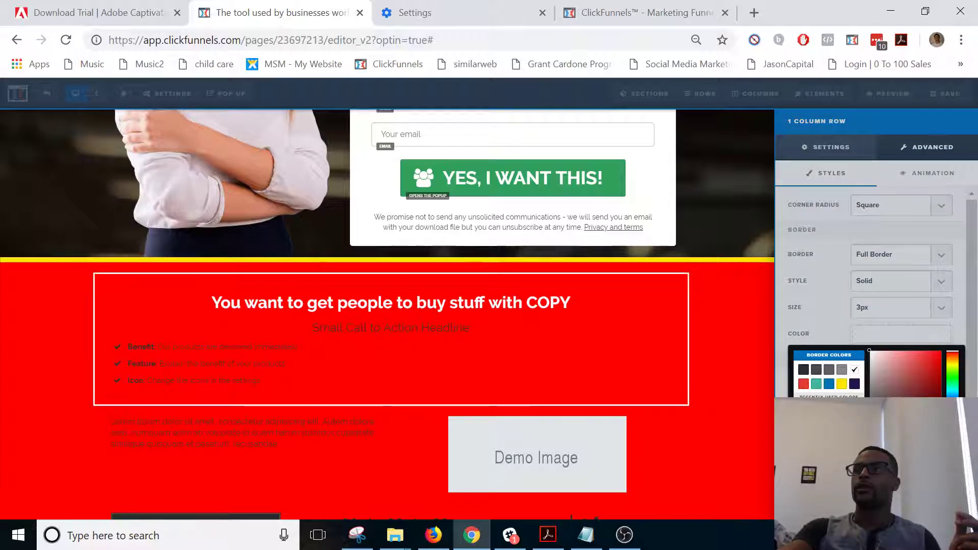
# Set the one-column row's border color to bright turquoise.
pyautogui.click(954, 393)
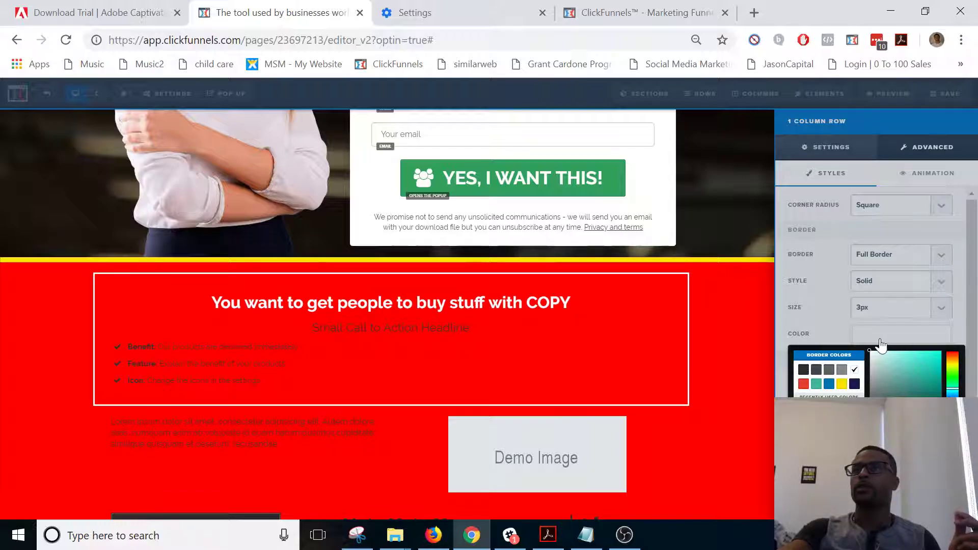
pyautogui.click(880, 341)
pyautogui.click(895, 340)
pyautogui.moveTo(930, 366); pyautogui.dragTo(942, 342)
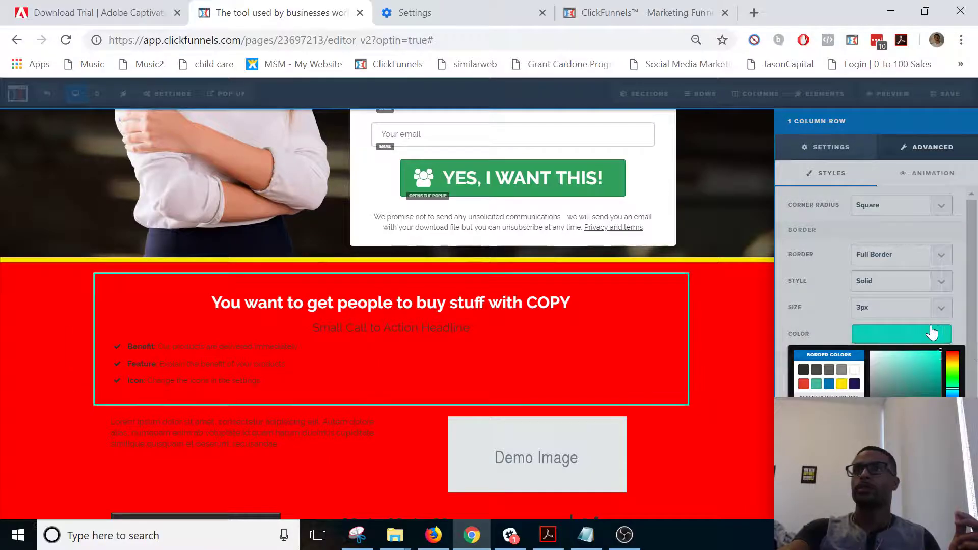
pyautogui.click(850, 315)
# Set the one-column row's border size to 10px and give it a 40% Drop Shadow.
pyautogui.click(878, 309)
pyautogui.click(873, 362)
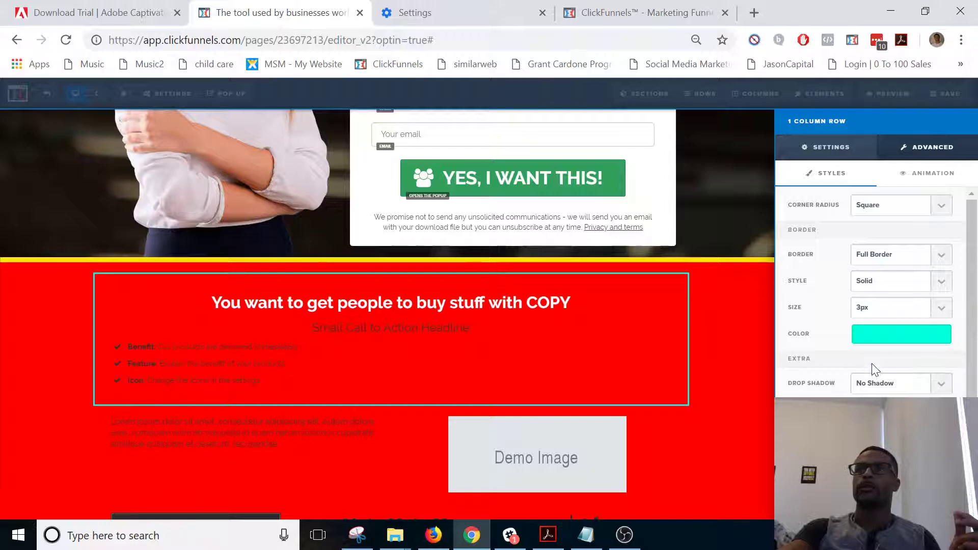
pyautogui.click(883, 320)
pyautogui.click(861, 359)
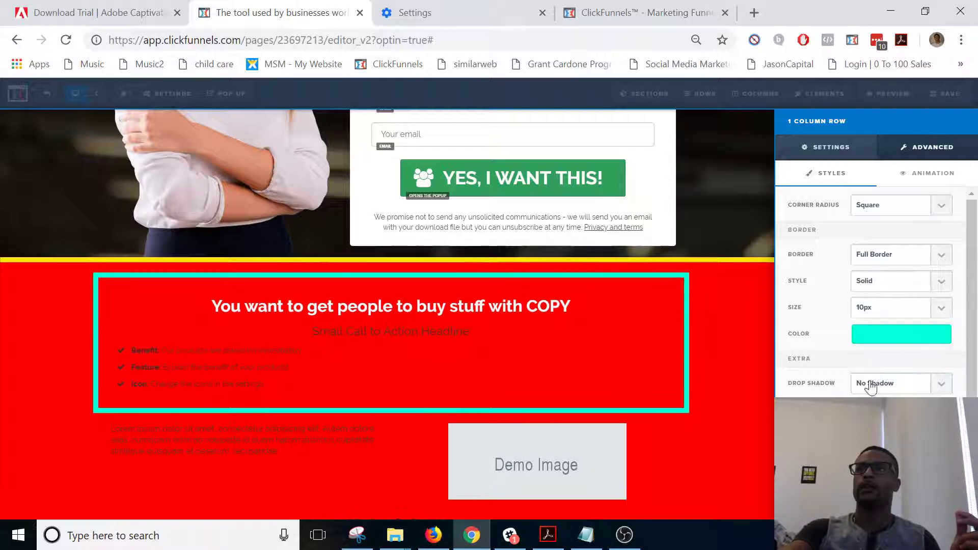
pyautogui.click(870, 389)
pyautogui.click(887, 455)
pyautogui.click(896, 382)
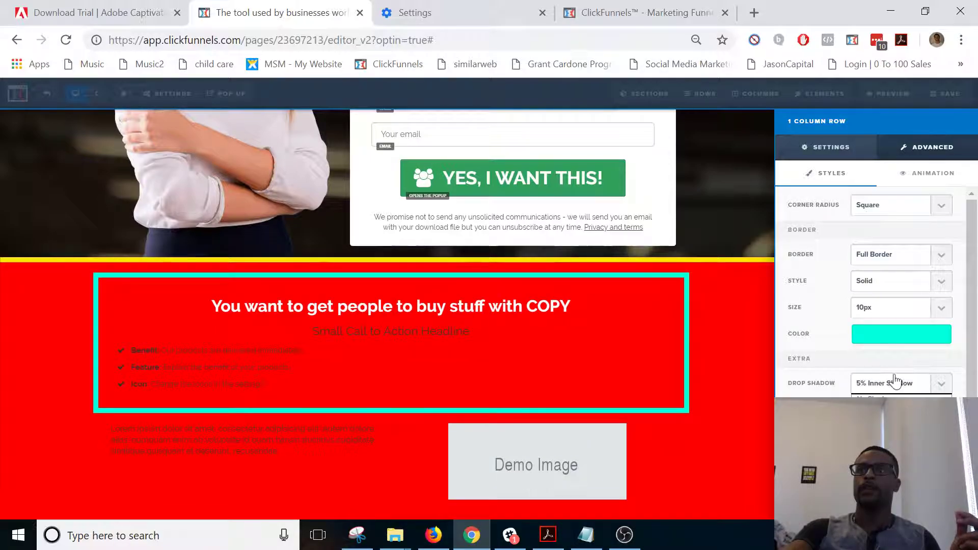
pyautogui.click(887, 446)
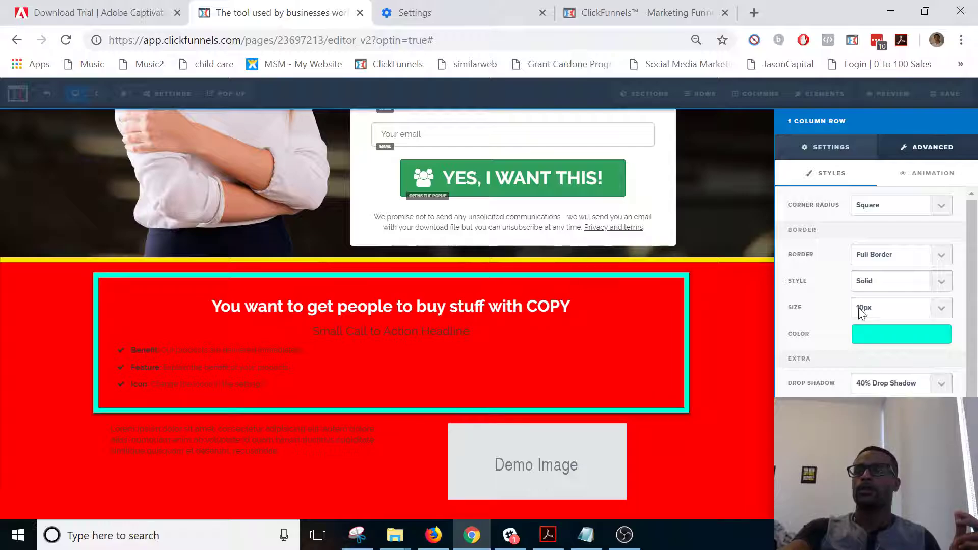
# Give the one-column row a fully opaque white (#ffffff) background color in its settings.
pyautogui.click(828, 147)
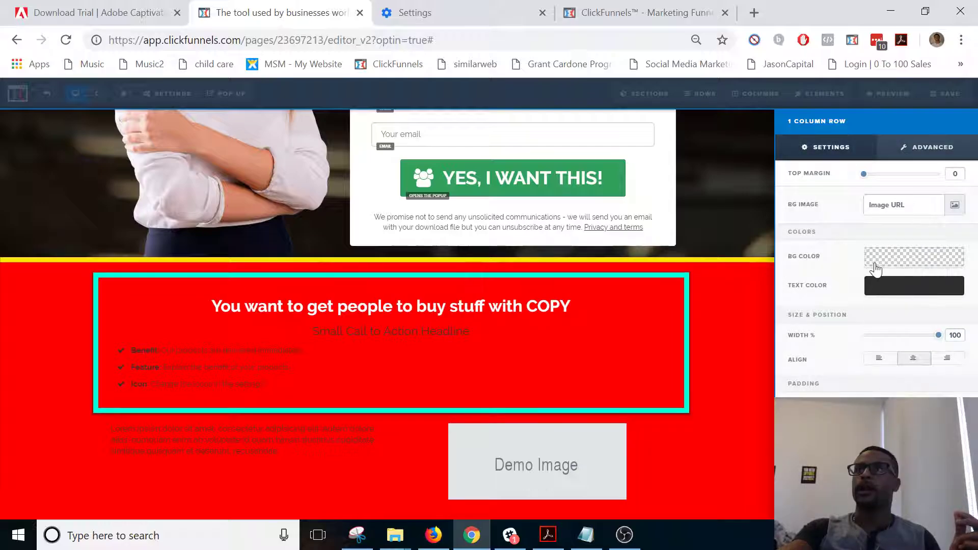
pyautogui.click(887, 257)
pyautogui.moveTo(893, 310); pyautogui.dragTo(868, 271)
pyautogui.moveTo(922, 360); pyautogui.dragTo(975, 360)
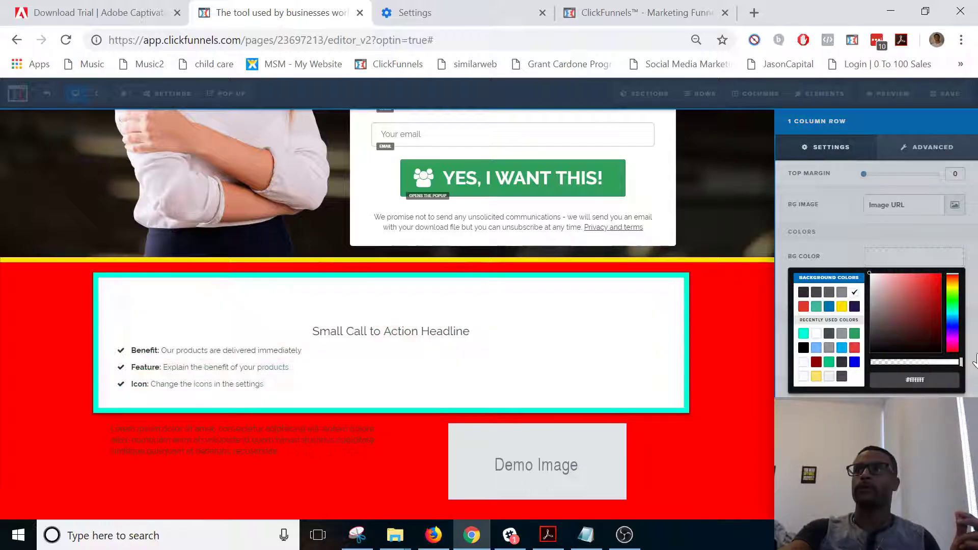
pyautogui.click(852, 234)
# Change the one-column row's border color to the recently used green in its advanced styles.
pyautogui.click(911, 151)
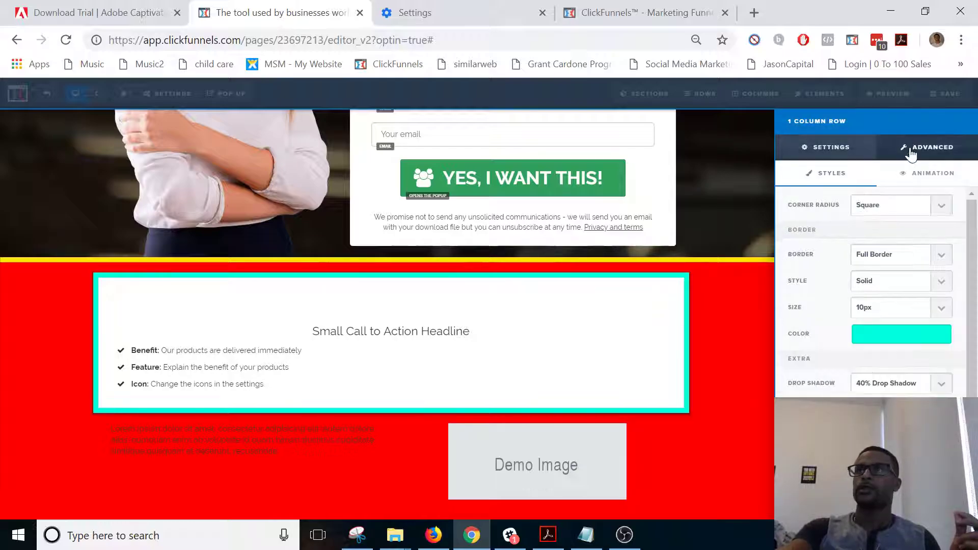
pyautogui.click(885, 334)
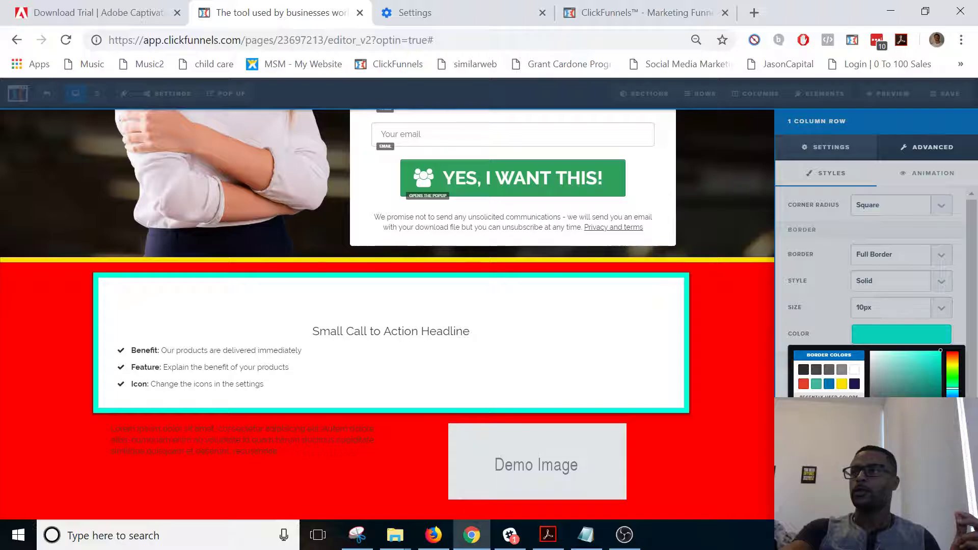
pyautogui.click(829, 409)
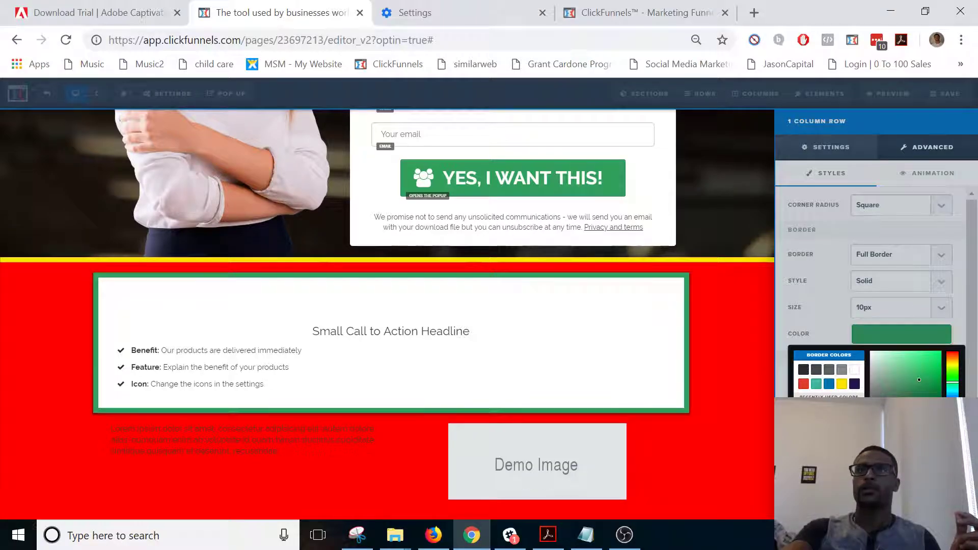
pyautogui.click(724, 353)
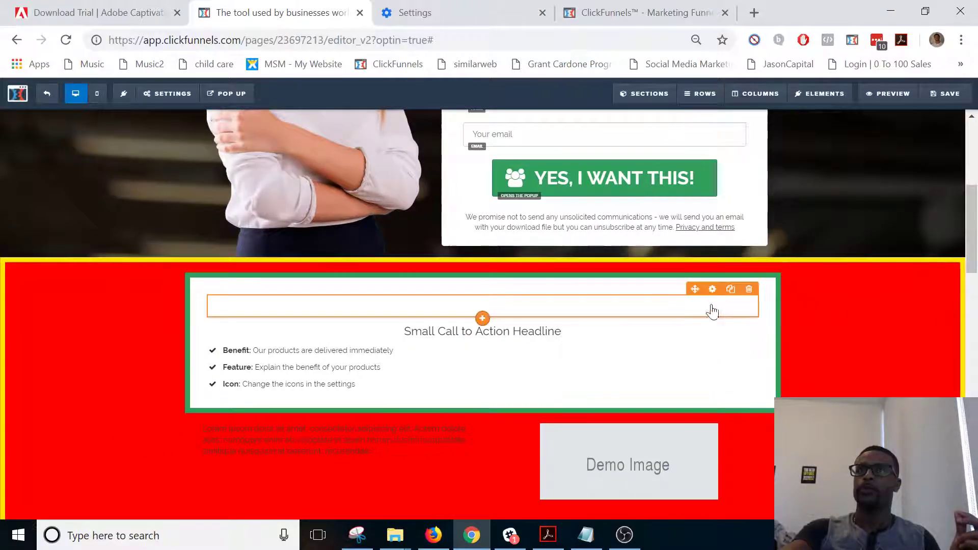
# Set the text color of the "You want to get people to buy stuff with COPY" headline to black.
pyautogui.click(711, 292)
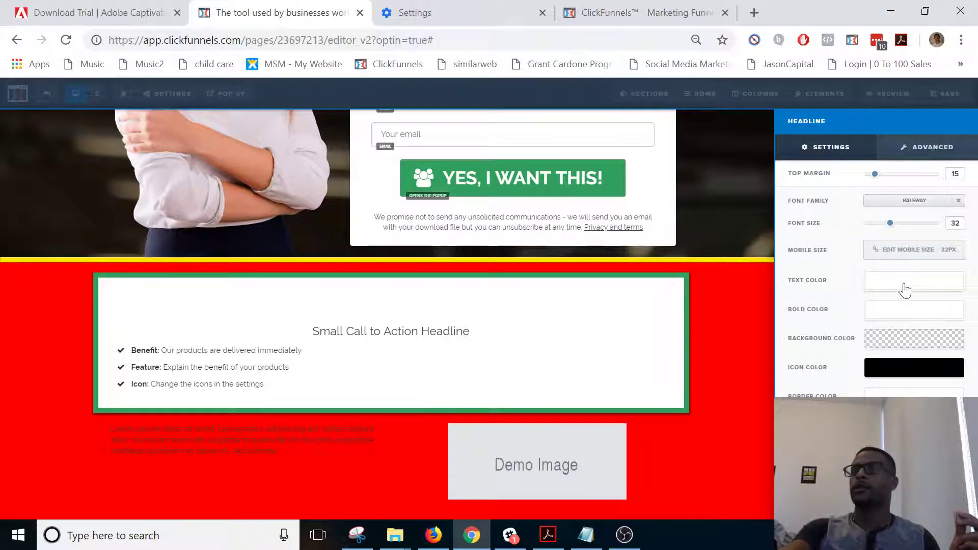
pyautogui.click(905, 289)
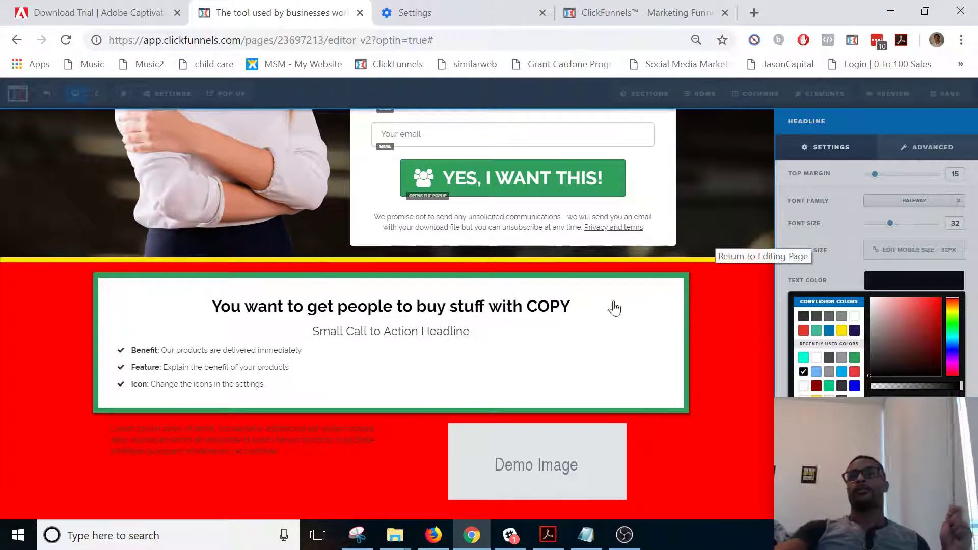
pyautogui.click(674, 311)
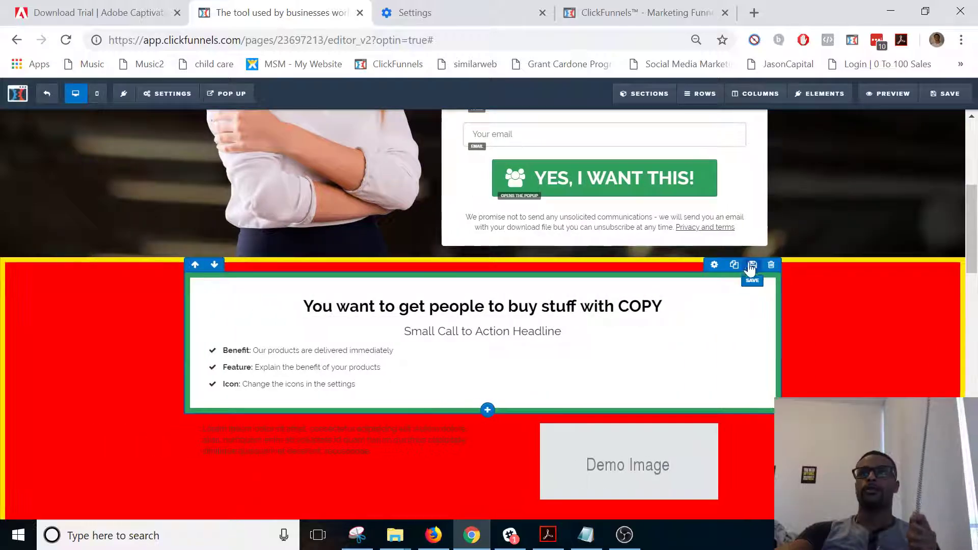
# Try a bright green background color on the large headline, and settle on blue.
pyautogui.moveTo(714, 307)
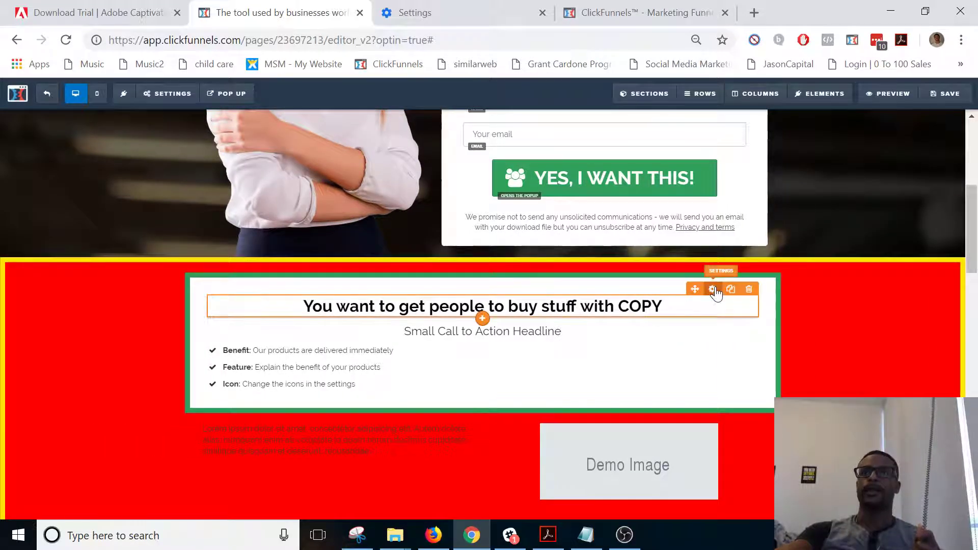
pyautogui.click(714, 290)
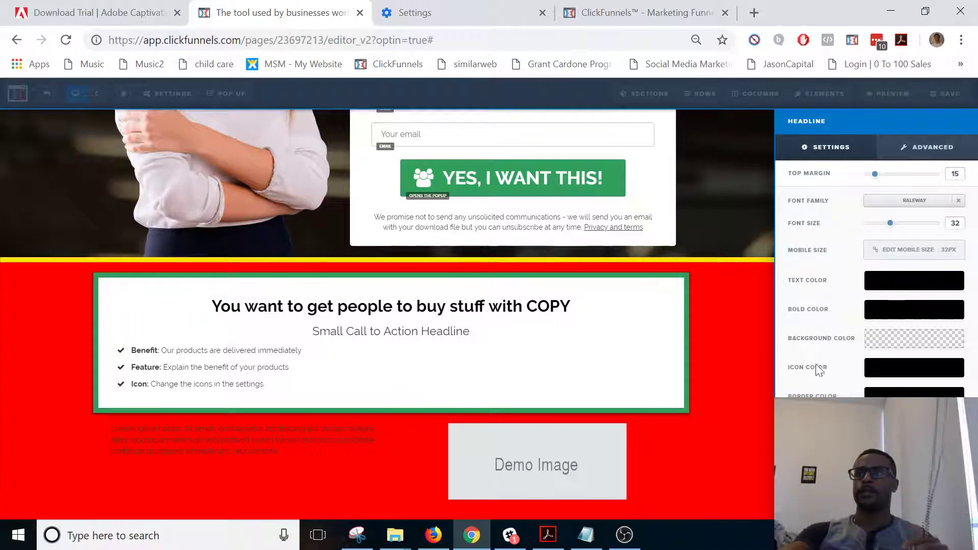
pyautogui.click(882, 340)
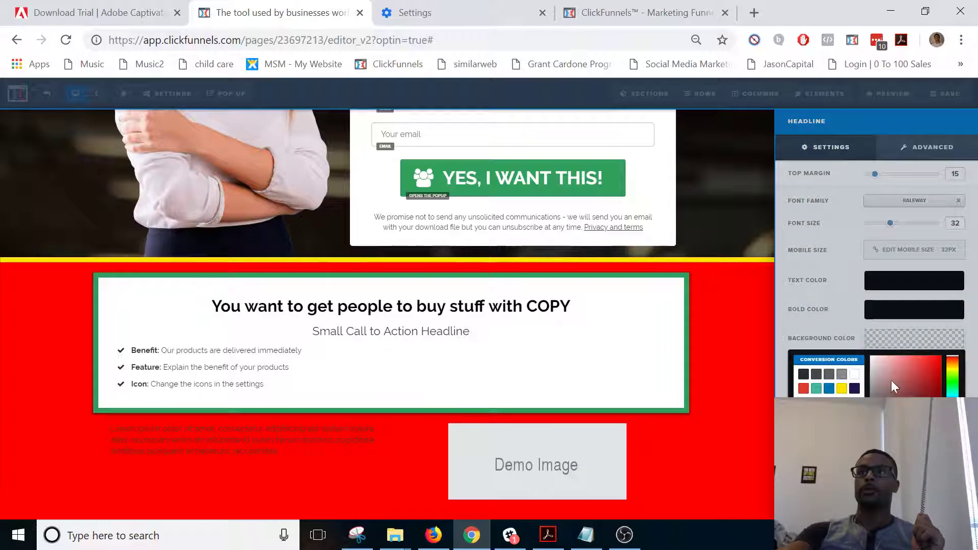
pyautogui.click(953, 377)
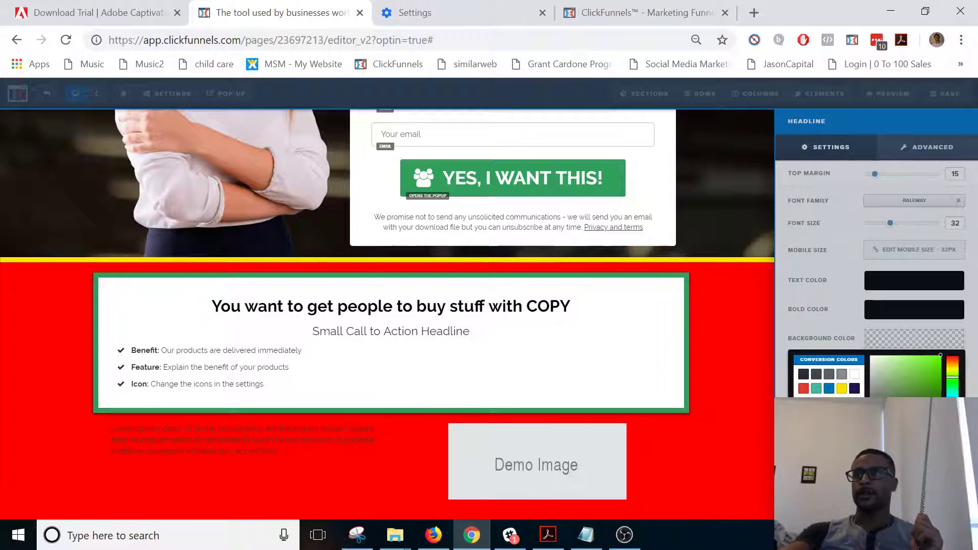
pyautogui.click(941, 355)
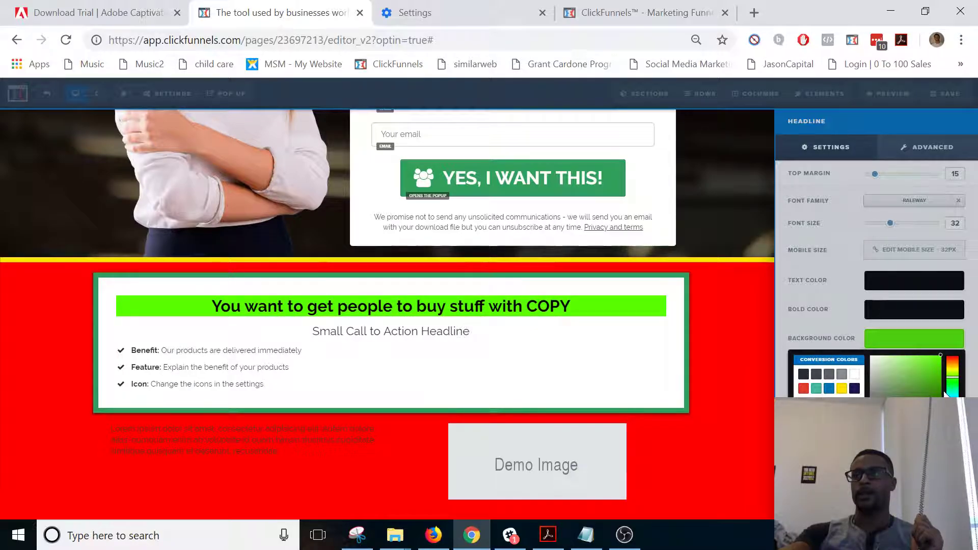
pyautogui.moveTo(952, 405); pyautogui.dragTo(952, 404)
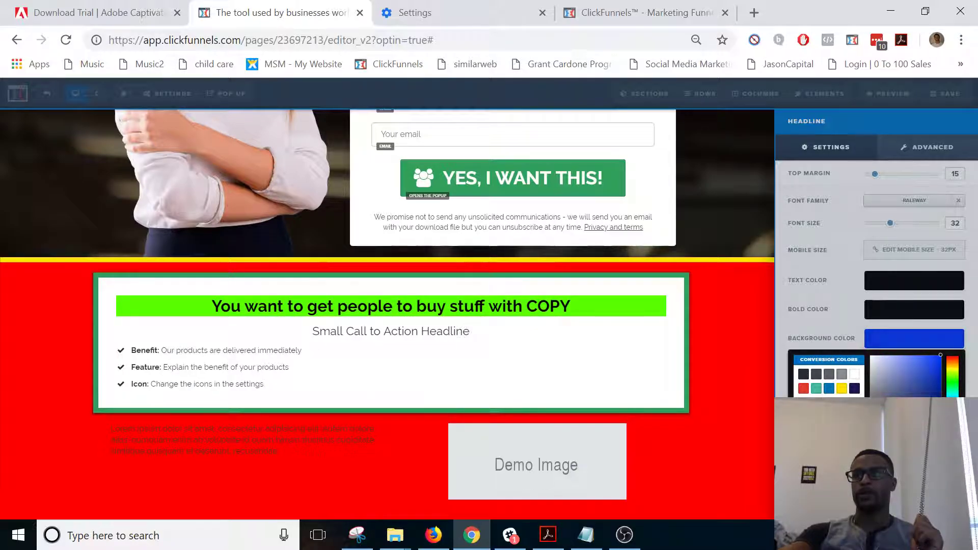
pyautogui.click(853, 328)
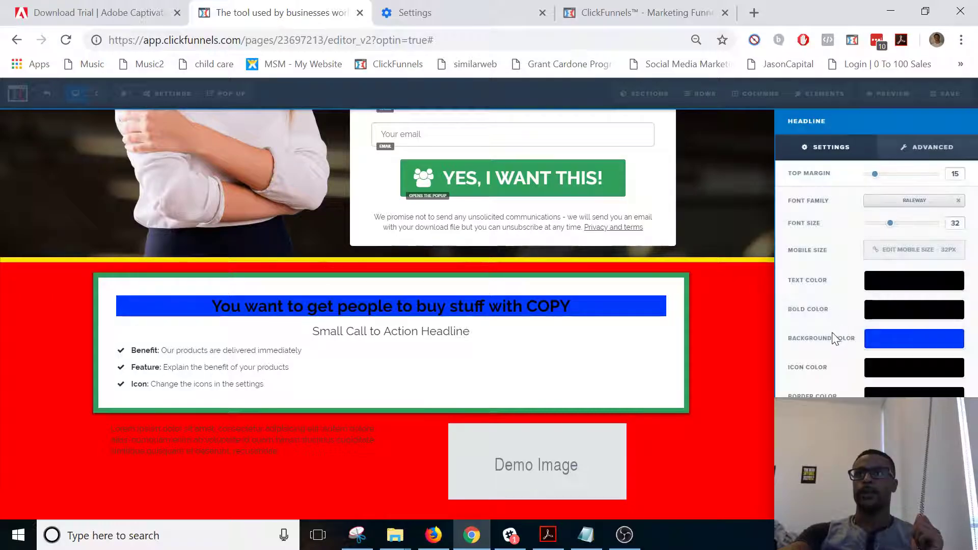
pyautogui.click(873, 378)
pyautogui.click(850, 233)
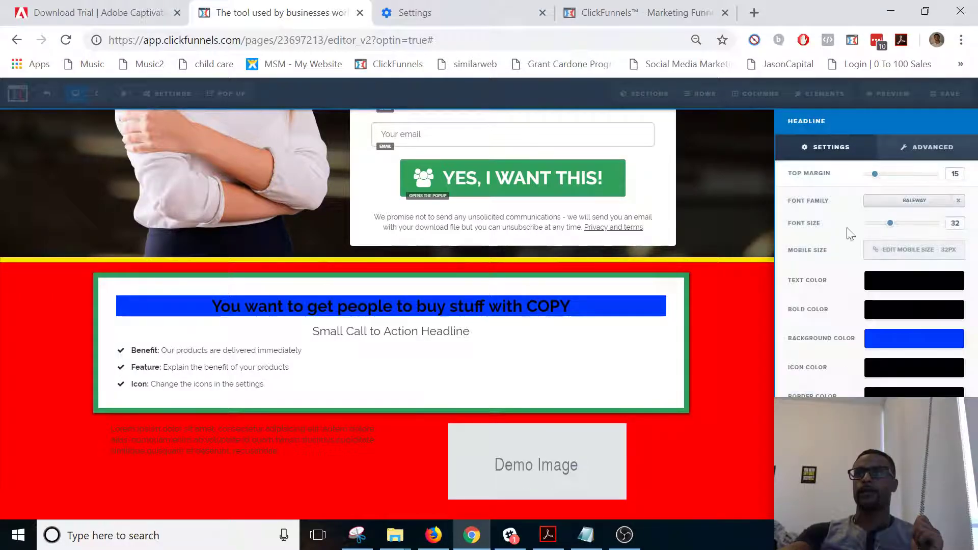
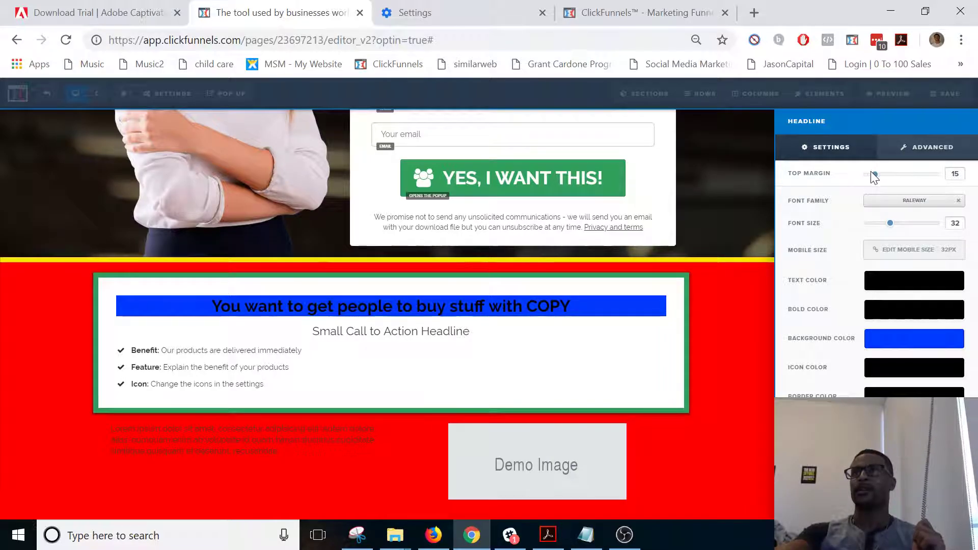
# Set the large headline's top margin to 0 and check its advanced styles.
pyautogui.moveTo(873, 174); pyautogui.dragTo(787, 189)
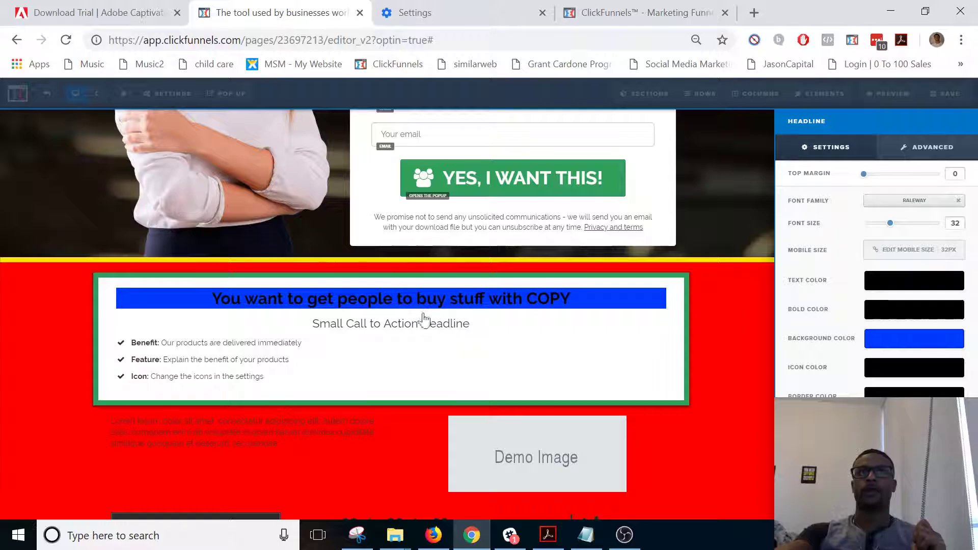
pyautogui.click(920, 149)
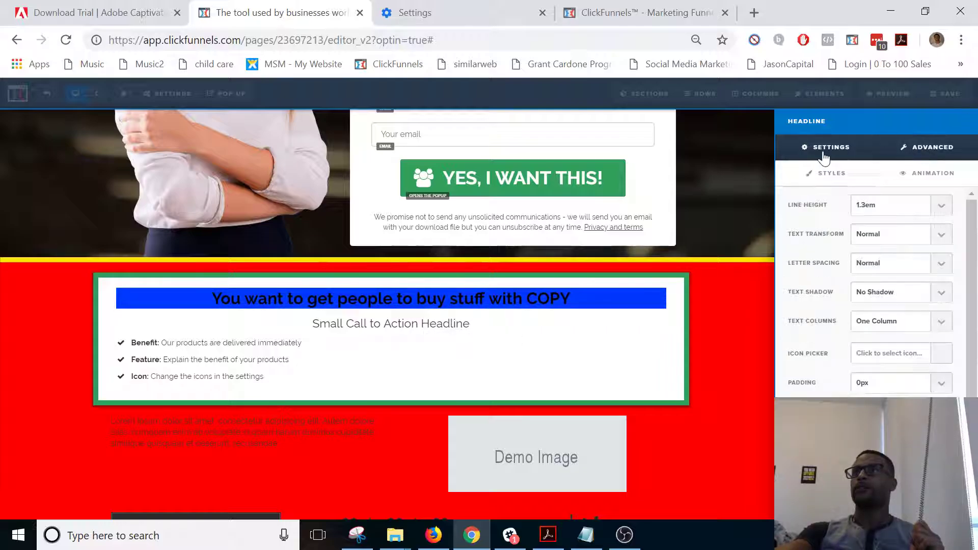
pyautogui.click(824, 153)
# Set the large headline's font family to Alfa Slab One and check its advanced styles.
pyautogui.click(879, 209)
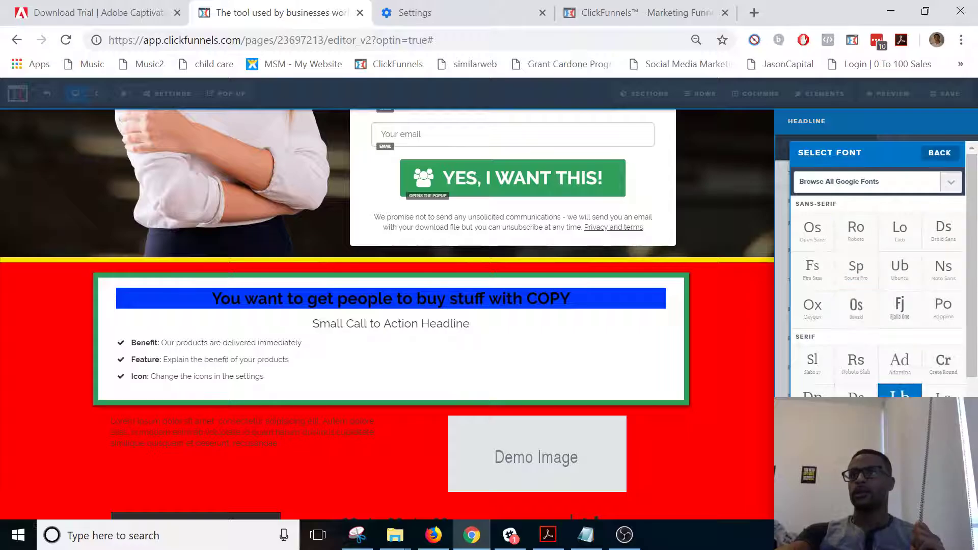
pyautogui.click(900, 392)
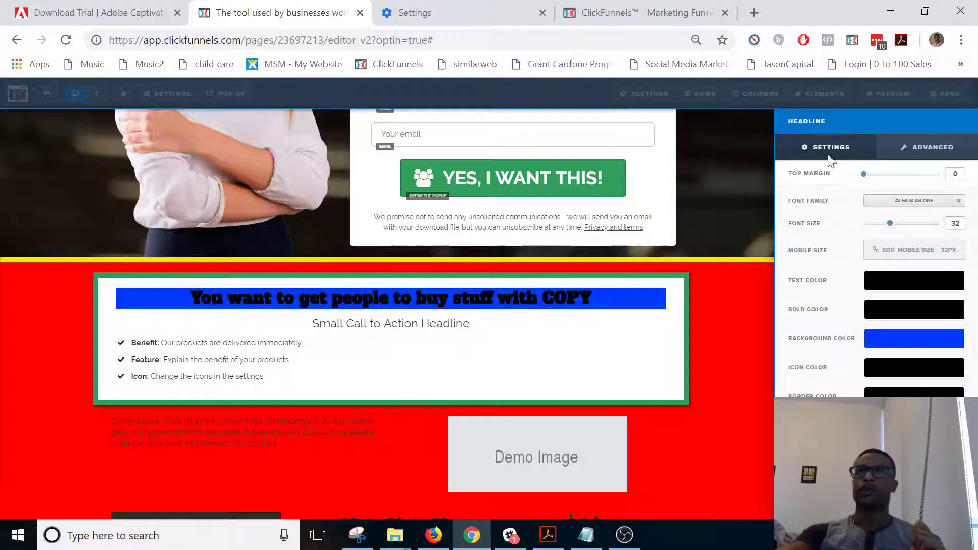
pyautogui.click(917, 146)
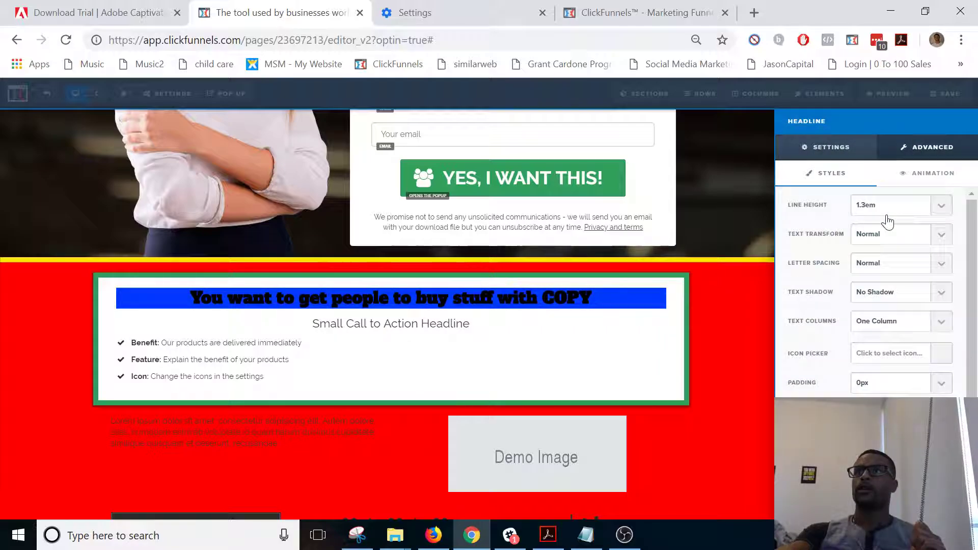
pyautogui.click(841, 152)
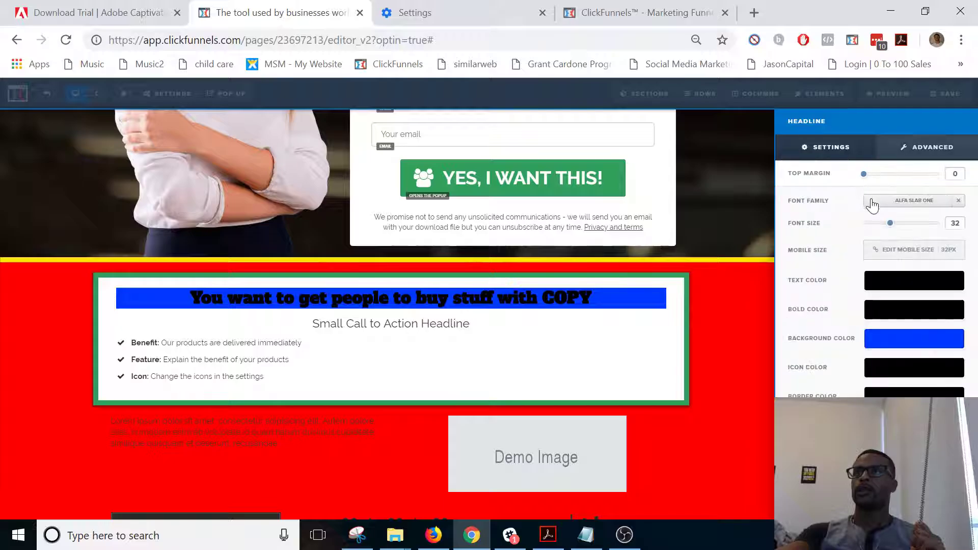
# Change the large headline's font family to the handwriting font Pangolin.
pyautogui.click(900, 202)
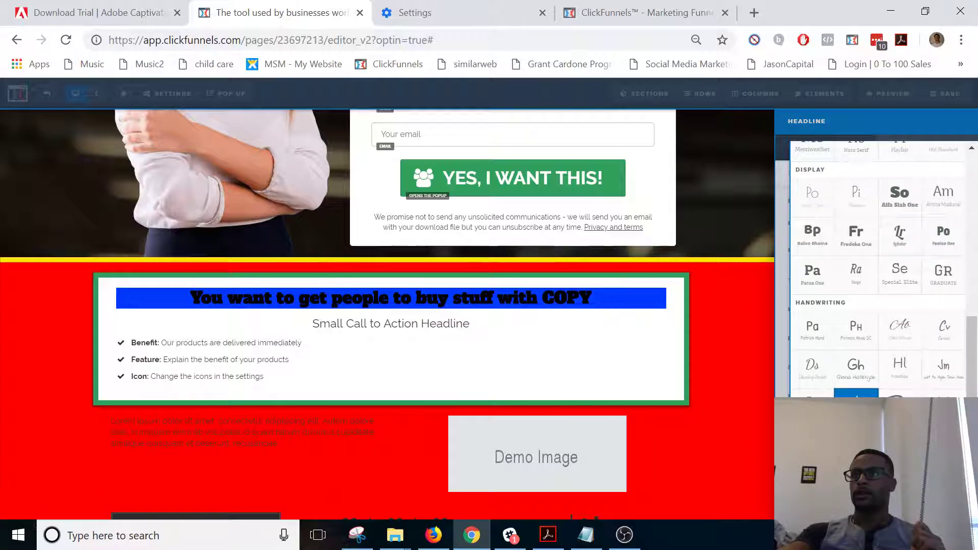
pyautogui.click(813, 406)
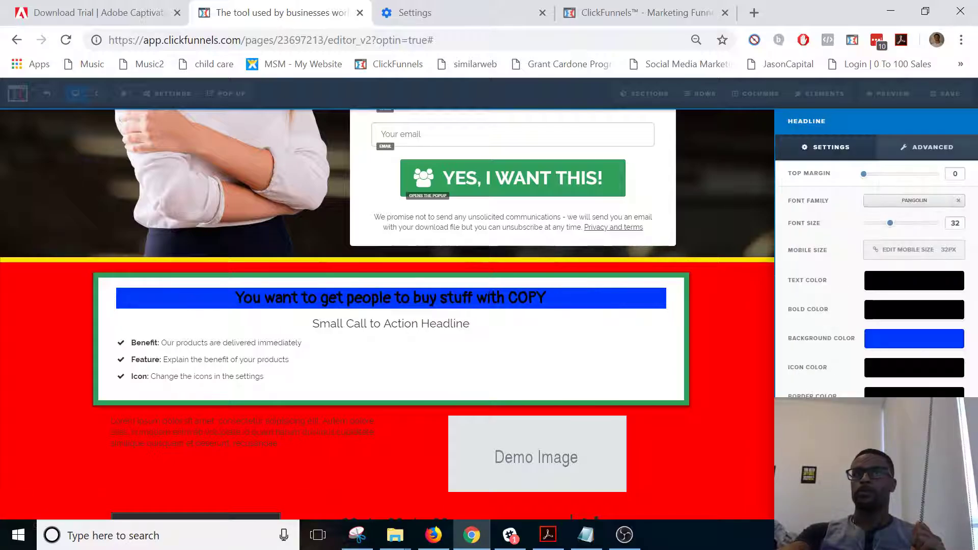
pyautogui.click(940, 147)
pyautogui.click(831, 147)
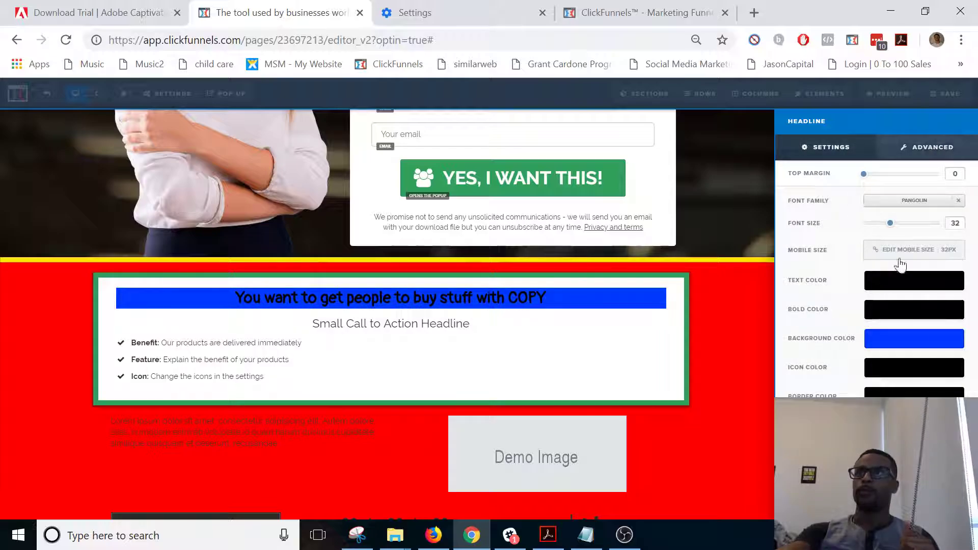
# Set the large headline's text color to white and open its advanced styles.
pyautogui.click(897, 280)
pyautogui.click(855, 316)
pyautogui.click(817, 232)
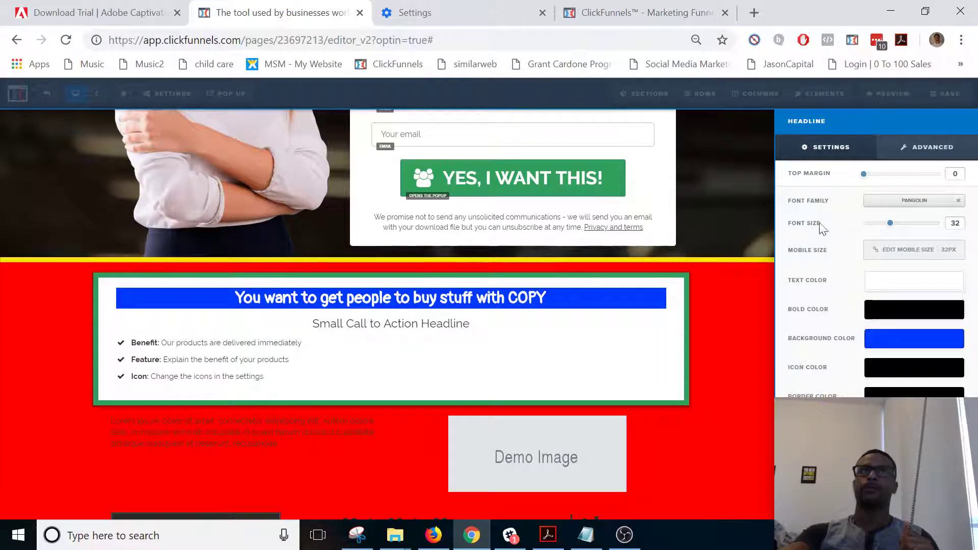
pyautogui.click(914, 153)
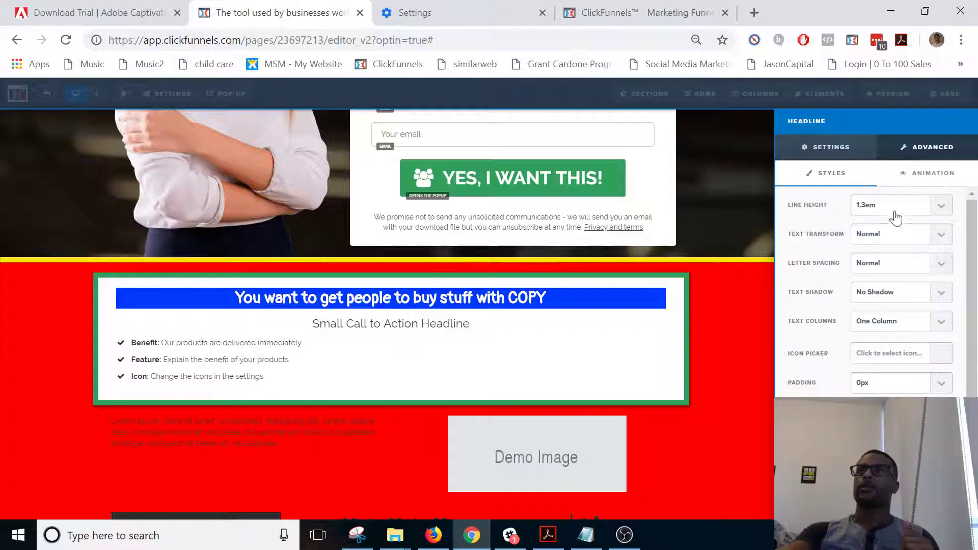
# Try a 1.5em line height on the large headline and return it to Auto.
pyautogui.click(896, 211)
pyautogui.click(866, 265)
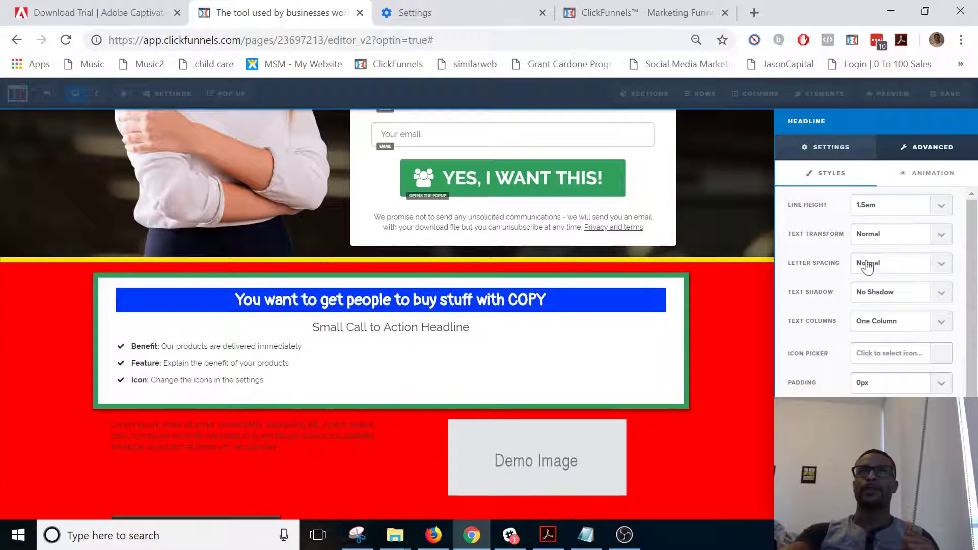
pyautogui.click(900, 203)
pyautogui.click(876, 224)
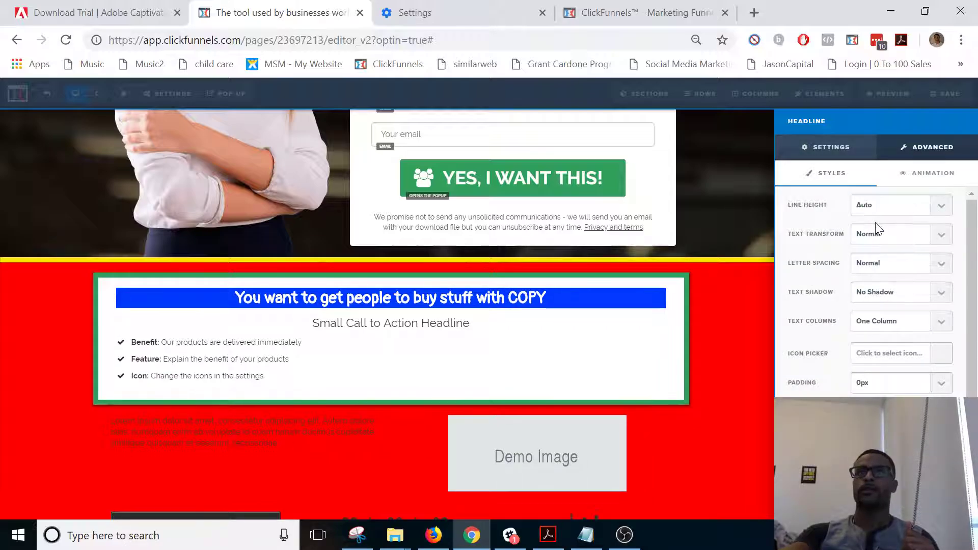
# Try the Uppercase and Capitalize text transforms on the large headline and settle on Lowercase.
pyautogui.click(874, 234)
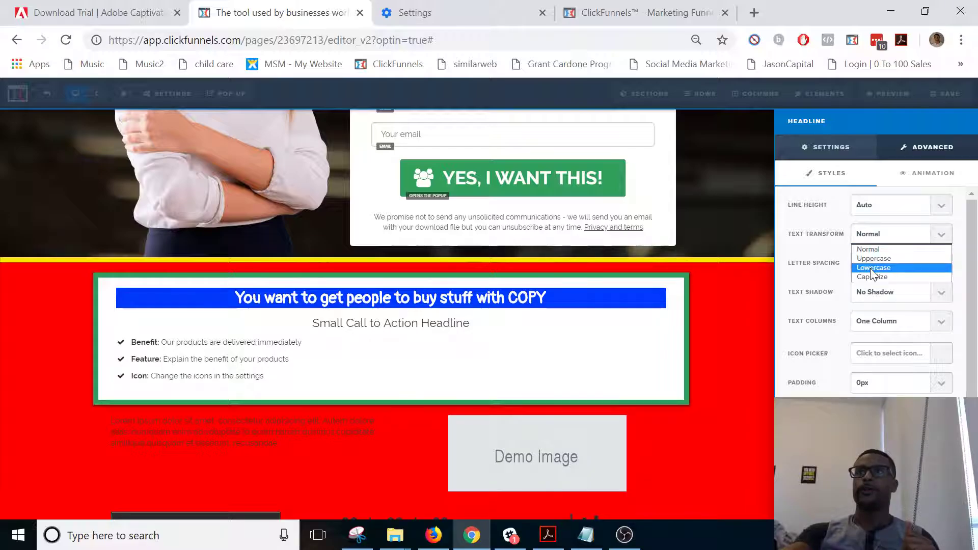
pyautogui.click(873, 260)
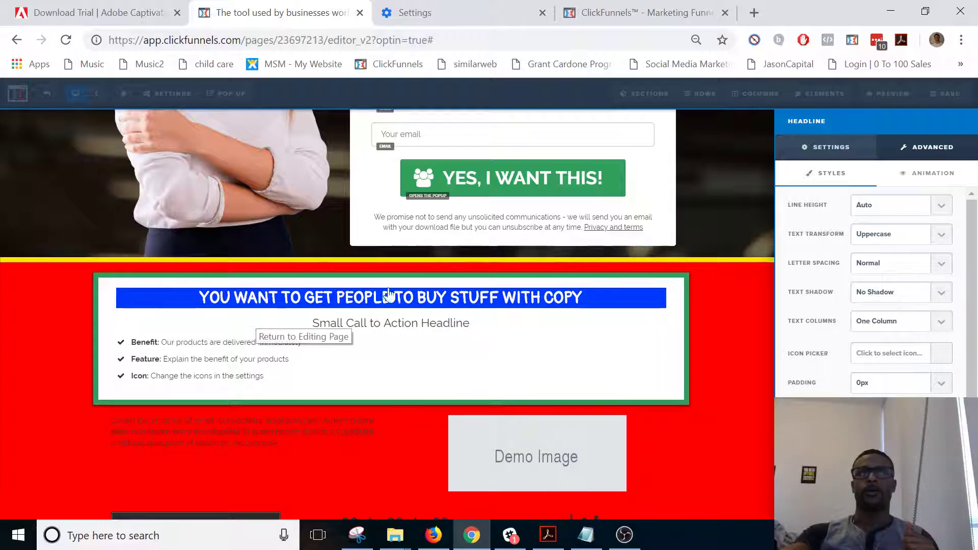
pyautogui.click(883, 237)
pyautogui.click(868, 277)
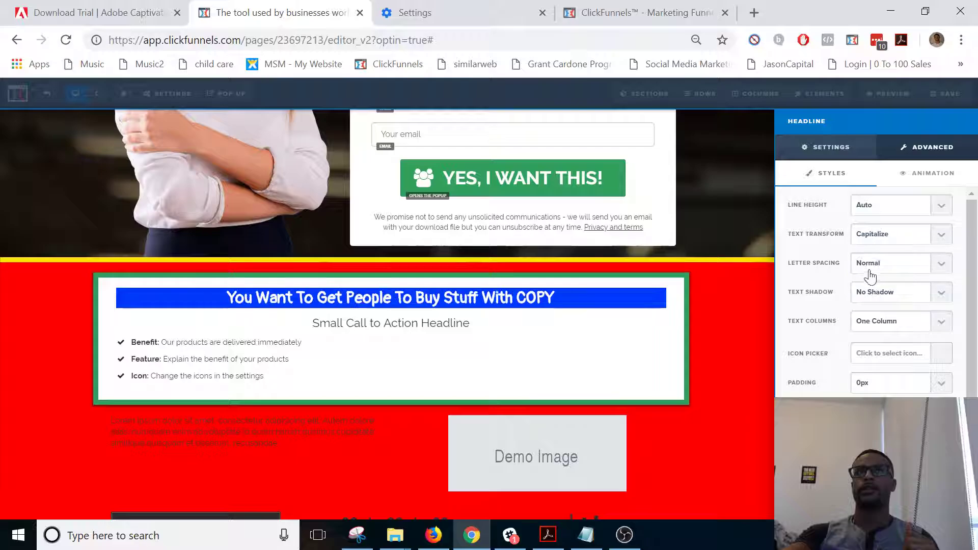
pyautogui.click(890, 248)
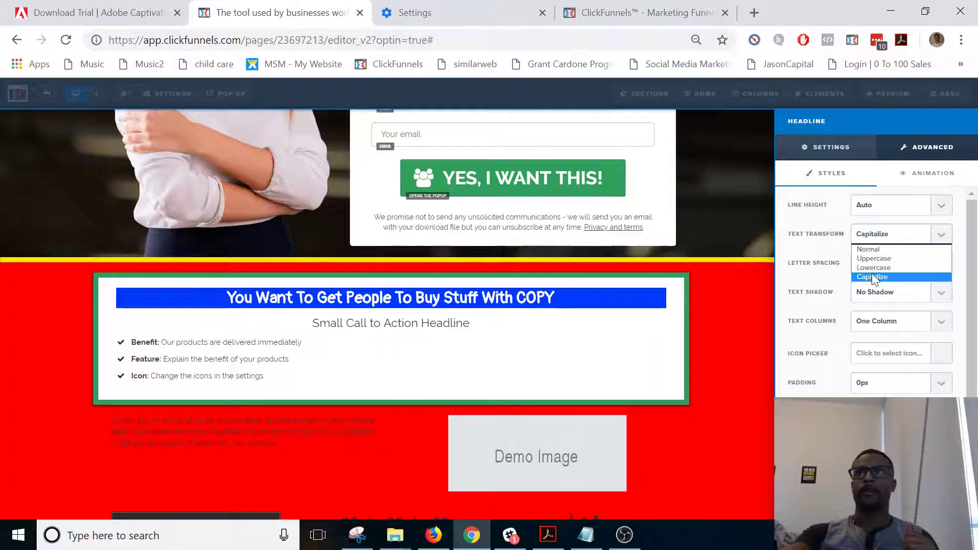
pyautogui.click(878, 273)
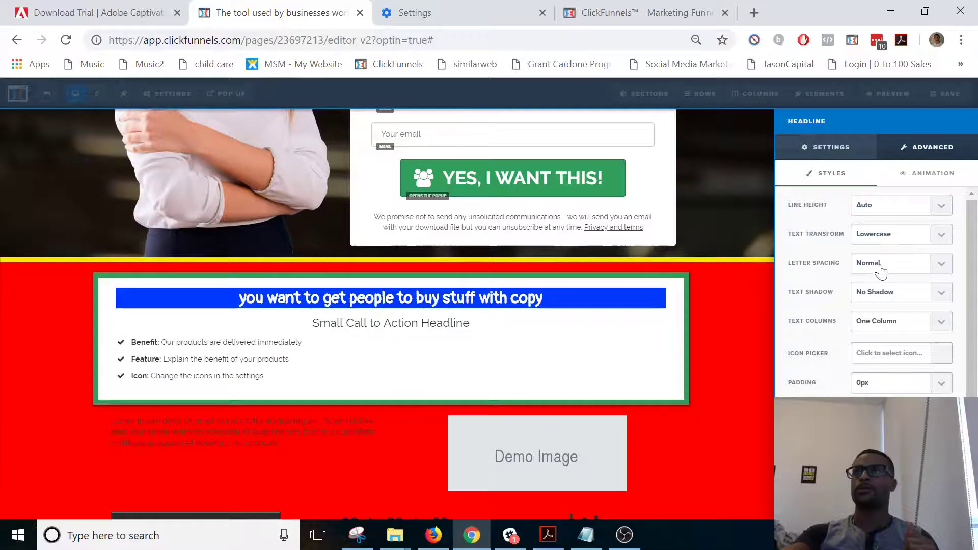
# Try 3px letter spacing on the large headline and change it to -1px Spacing.
pyautogui.click(878, 269)
pyautogui.click(889, 307)
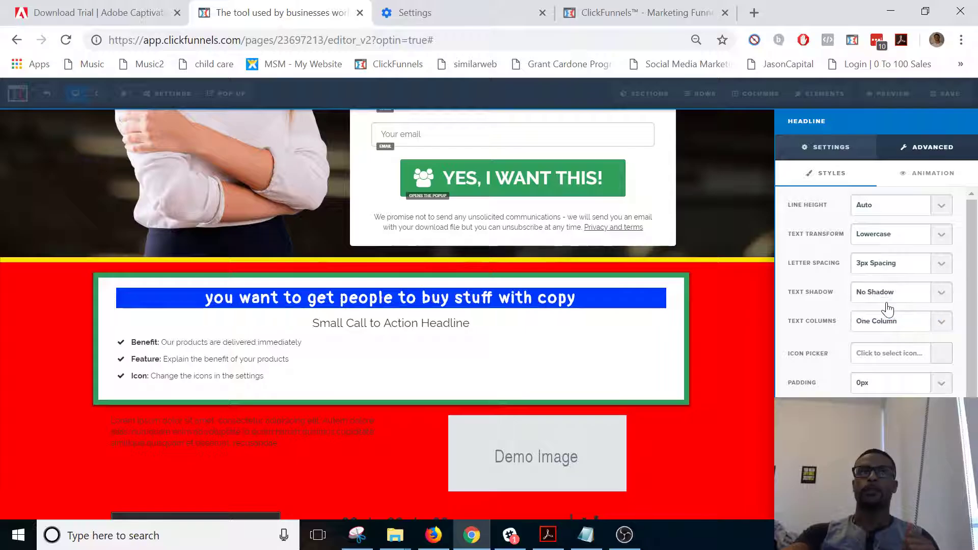
pyautogui.click(880, 270)
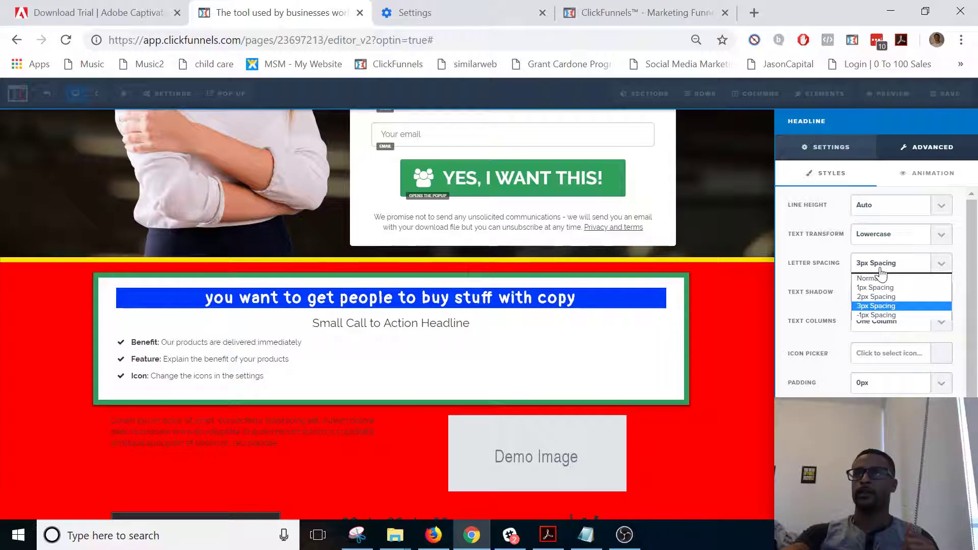
pyautogui.click(881, 318)
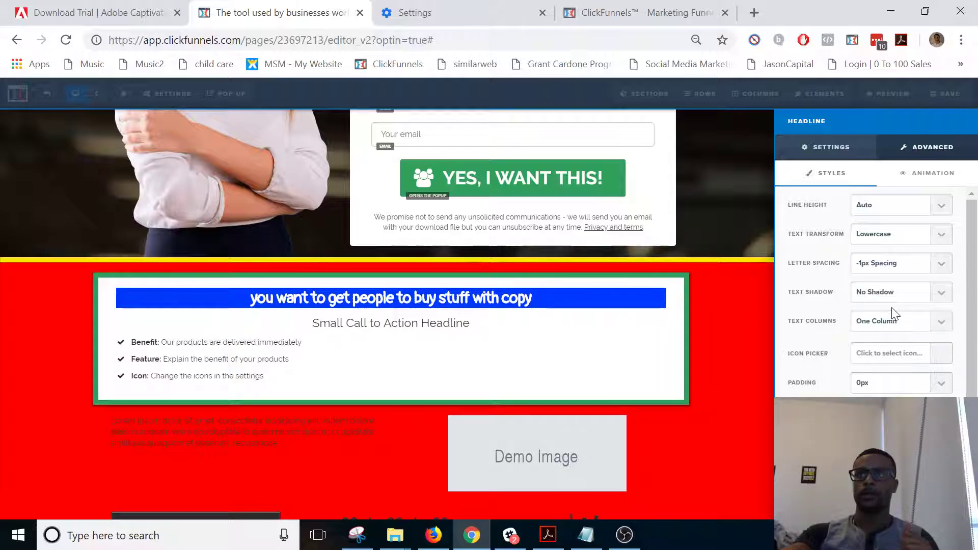
# Give the large headline a Subtle Shadow on its text and split the text into Two Columns.
pyautogui.click(891, 298)
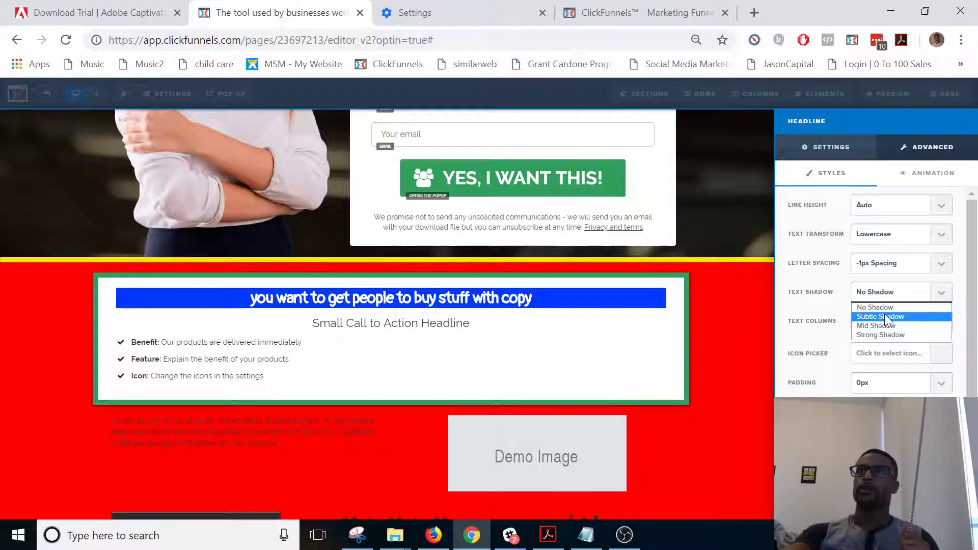
pyautogui.click(885, 317)
pyautogui.click(893, 325)
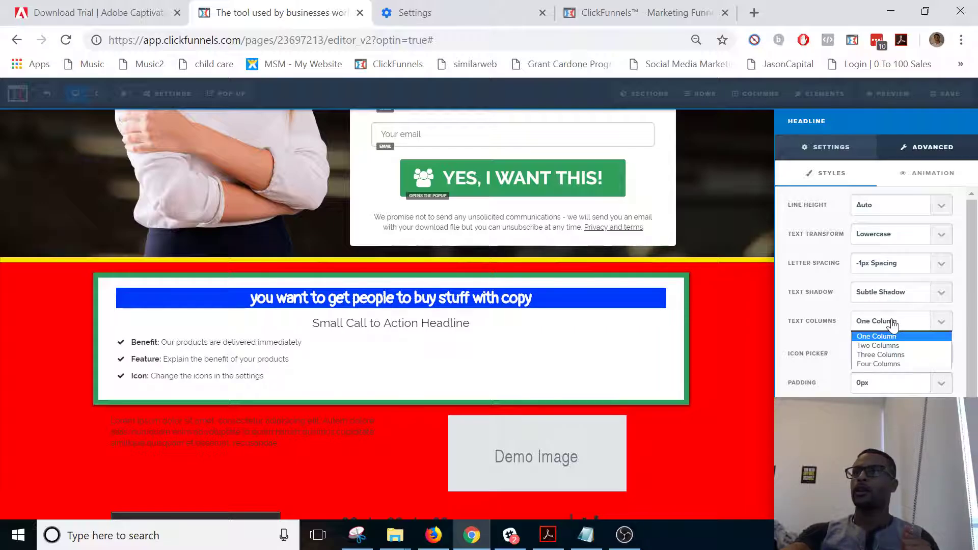
pyautogui.click(878, 345)
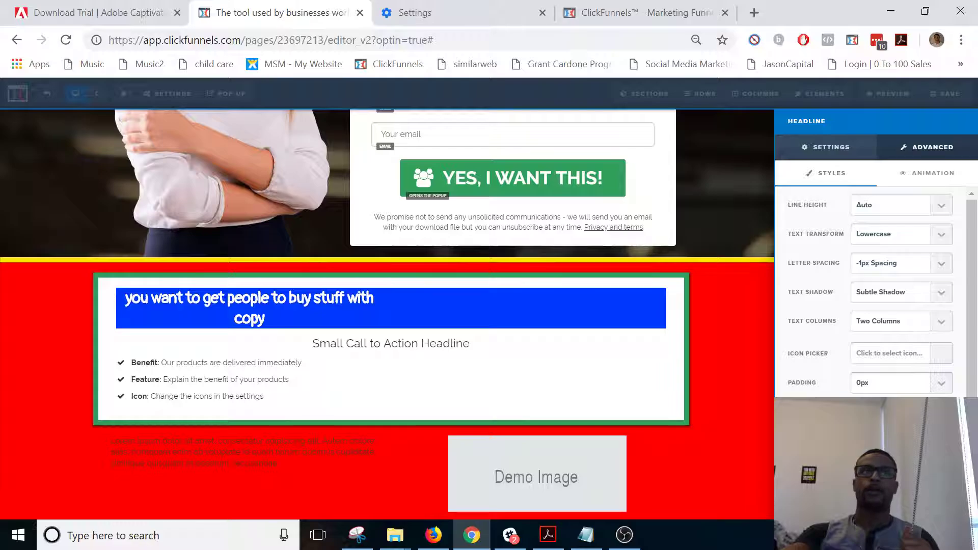
# Append a long string of random filler letters after the word "copy" in the headline to fill its second column.
pyautogui.click(617, 314)
pyautogui.click(628, 313)
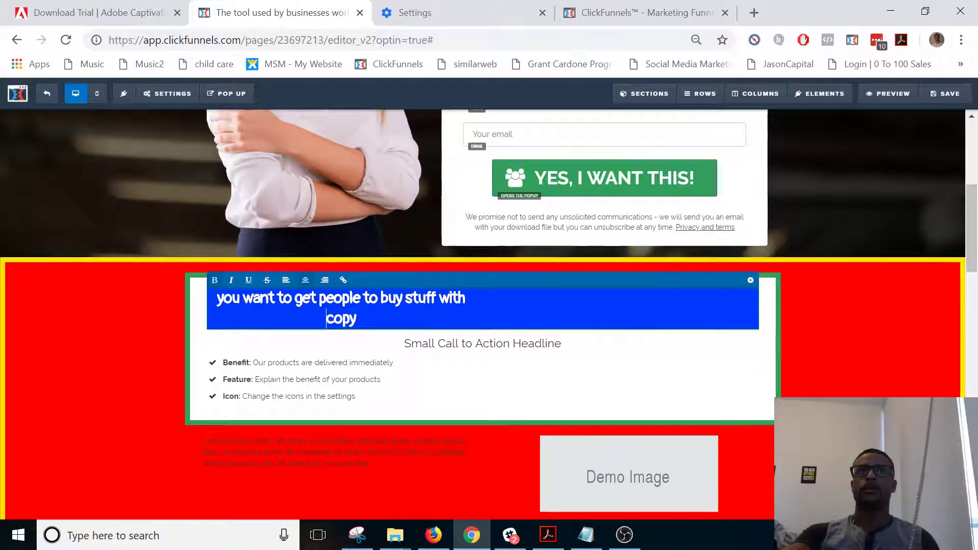
pyautogui.doubleClick(341, 319)
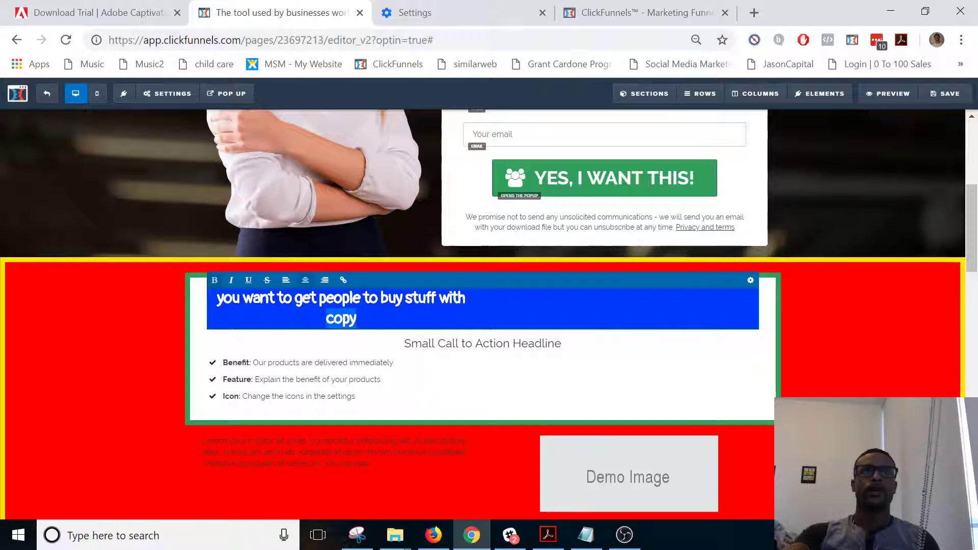
pyautogui.click(353, 300)
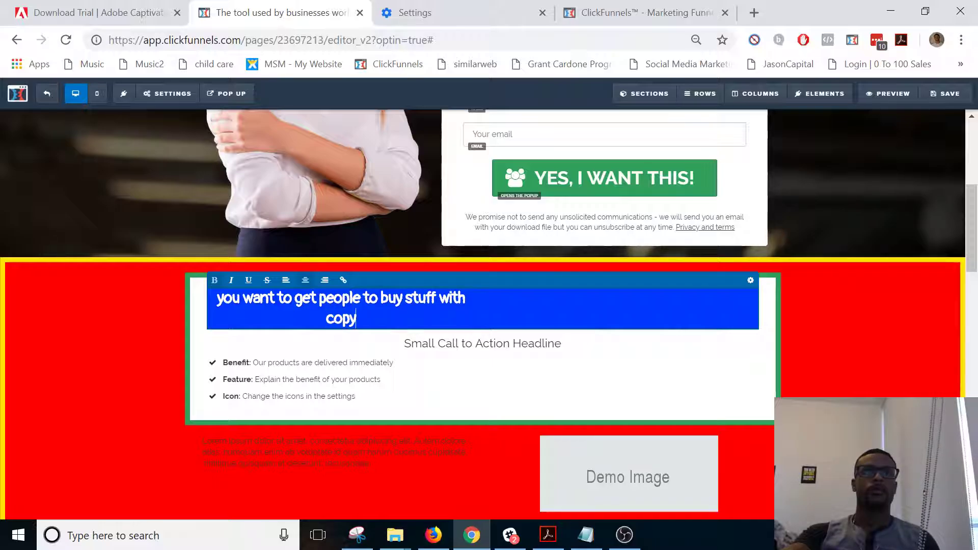
pyautogui.write('fsdiub;nfg;onadso')
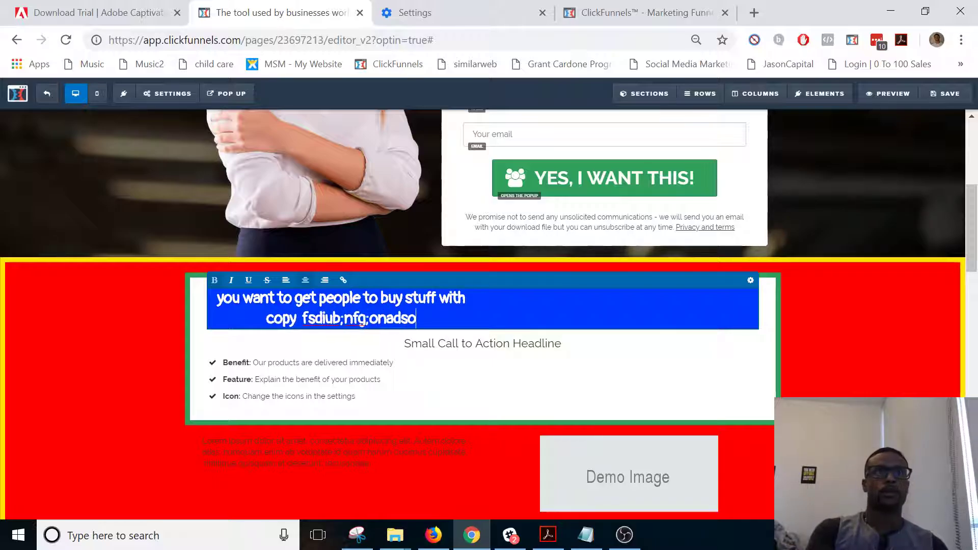
pyautogui.write('gihjsedfoighfdoihosidjfhgoifdjhosdfjhsdfjhodsfjhosdfjhosj')
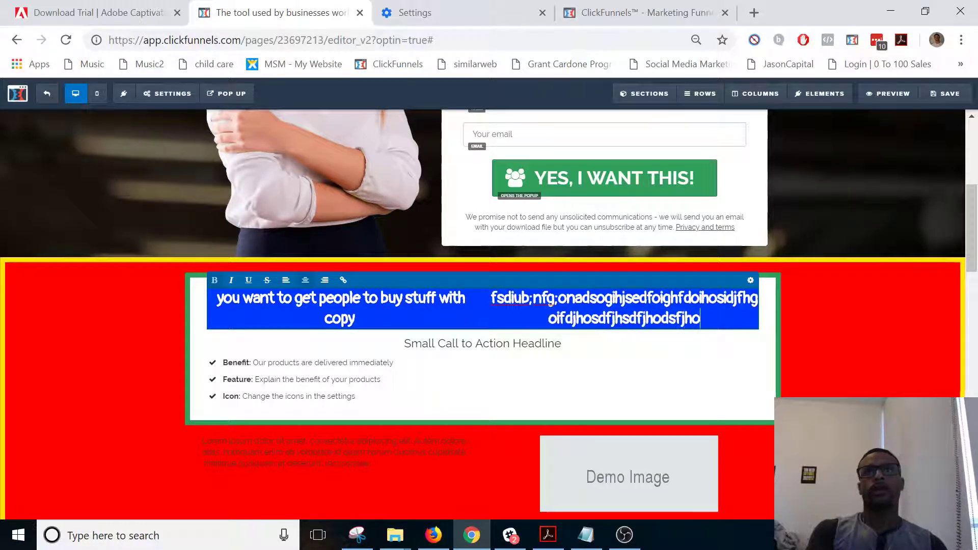
# Switch the large headline's text to Four Columns and add the fa-apple icon to it.
pyautogui.click(751, 281)
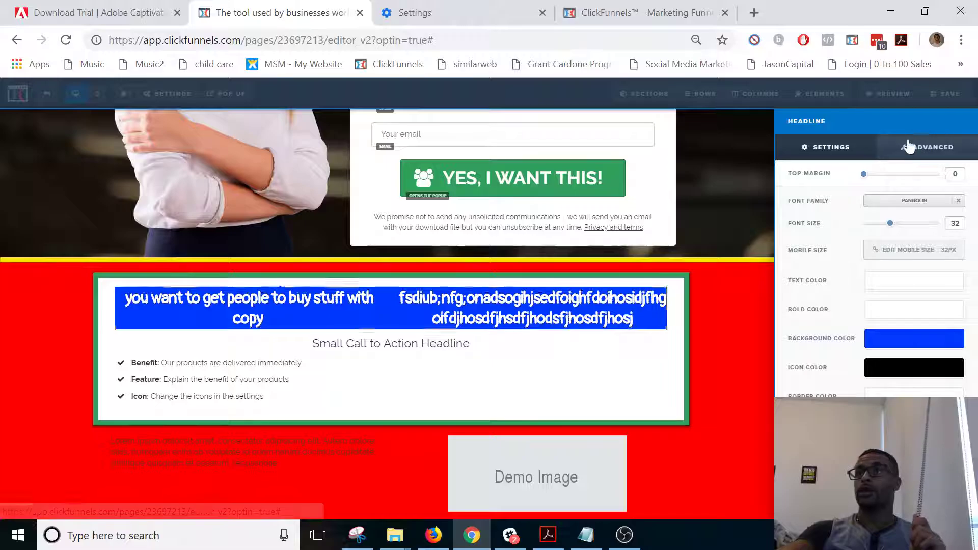
pyautogui.click(917, 149)
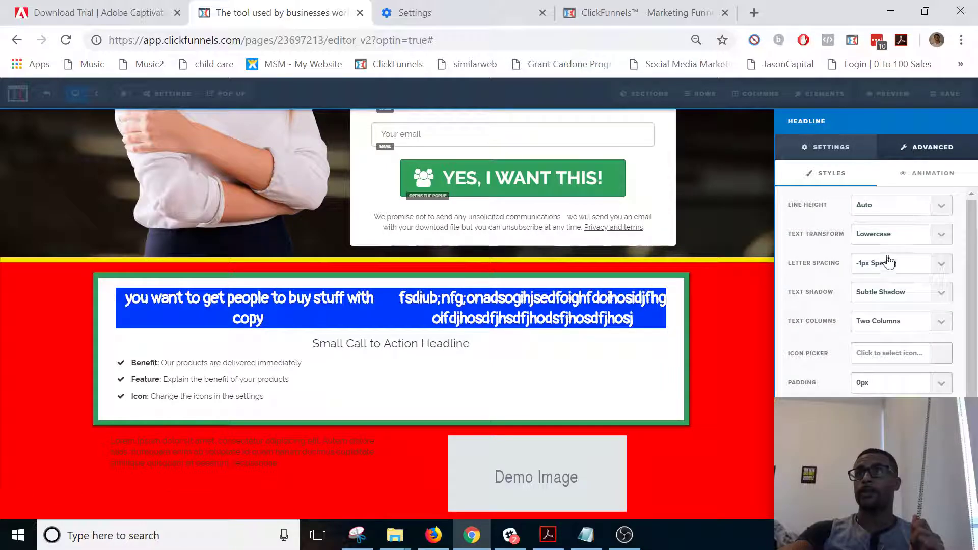
pyautogui.click(890, 322)
pyautogui.click(886, 365)
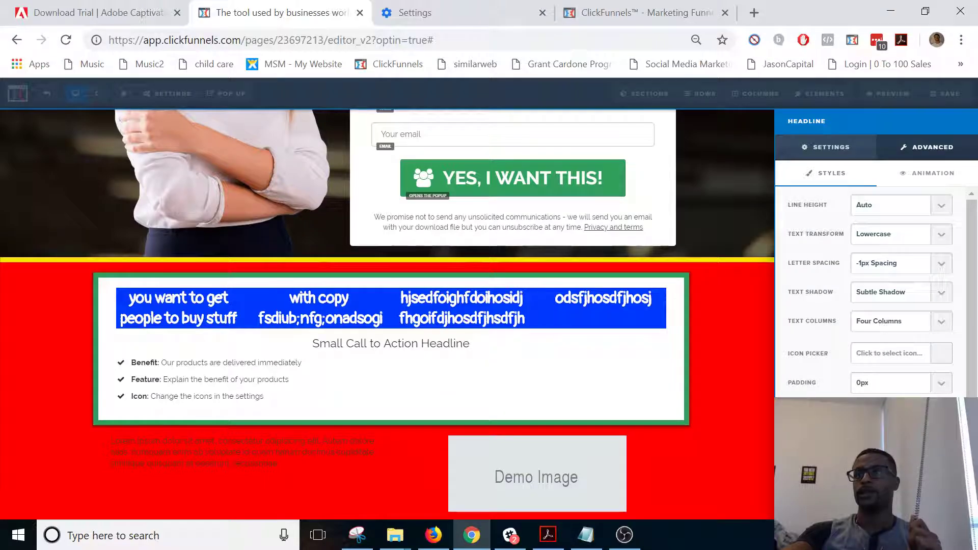
pyautogui.click(886, 357)
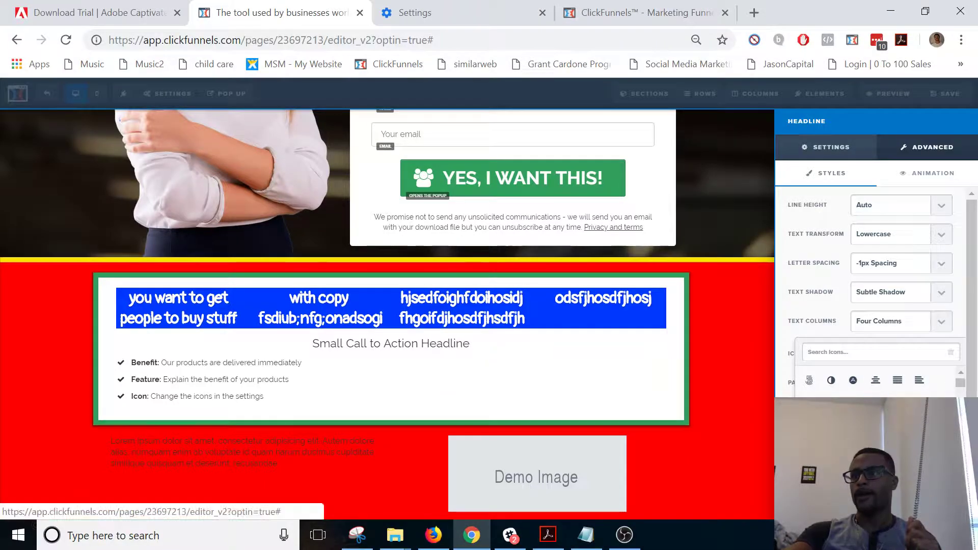
pyautogui.click(876, 446)
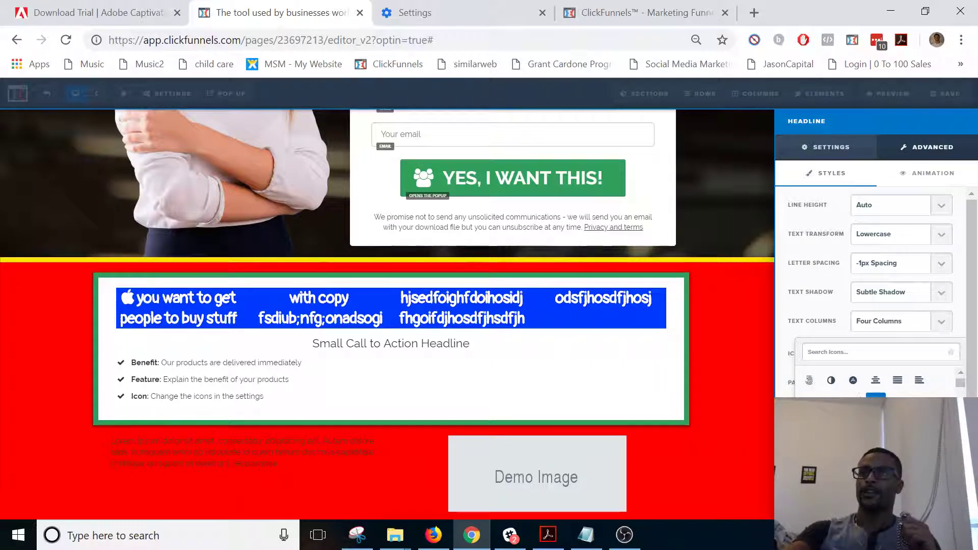
# Reopen the large headline's advanced styles and set its padding to 50px.
pyautogui.click(562, 294)
pyautogui.moveTo(722, 307)
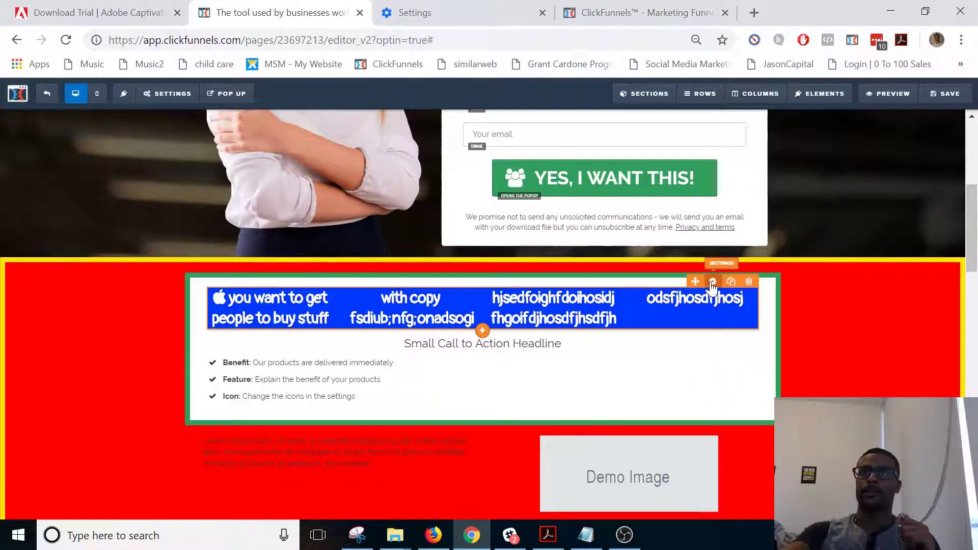
pyautogui.click(751, 285)
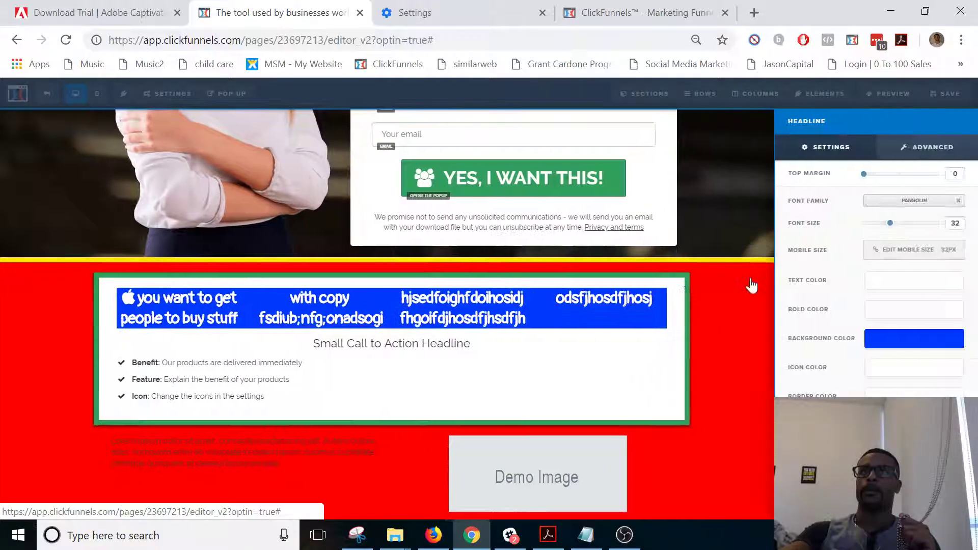
pyautogui.click(897, 147)
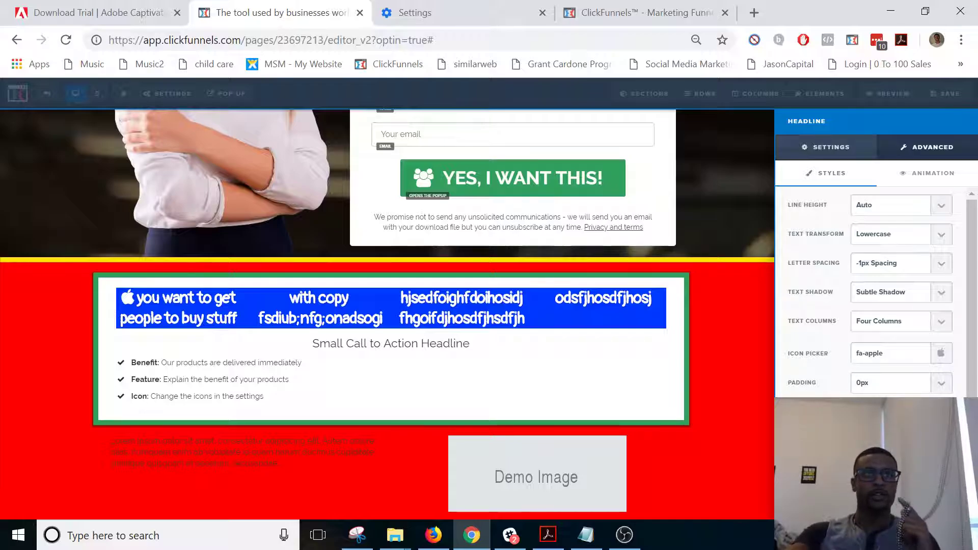
pyautogui.scroll(-2, 868, 380)
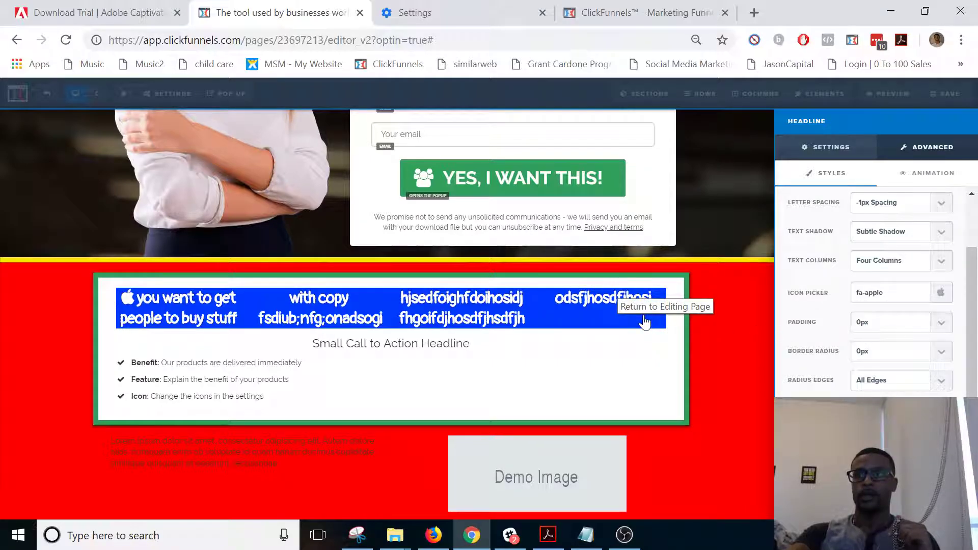
pyautogui.click(940, 322)
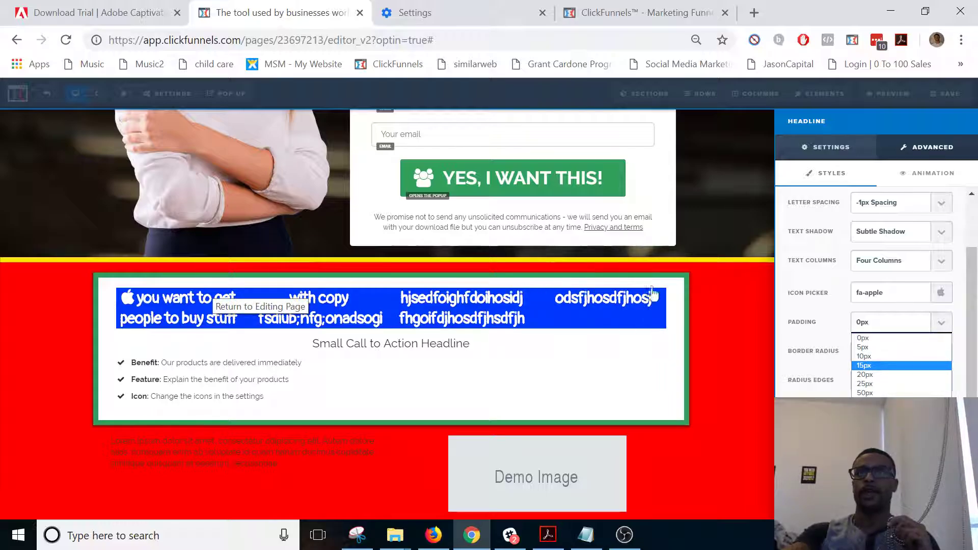
pyautogui.click(874, 393)
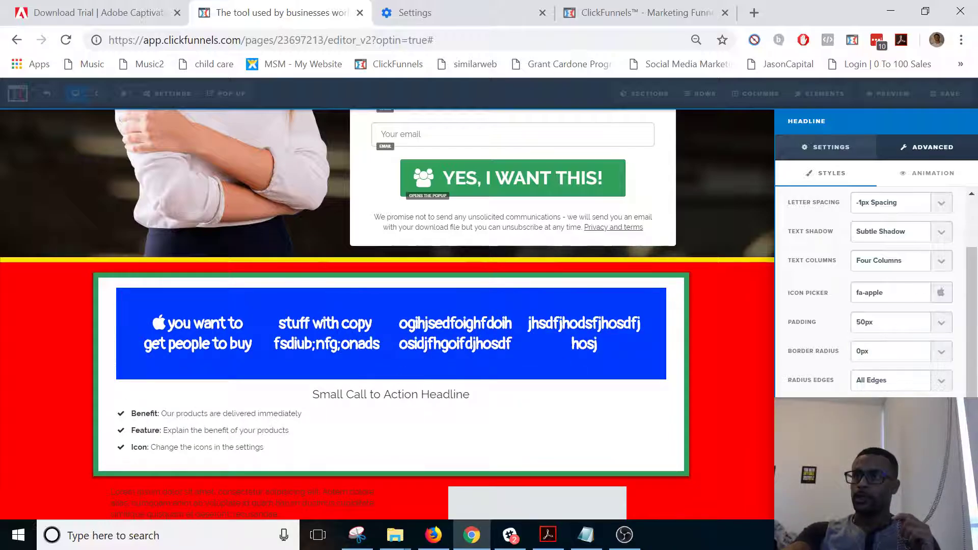
# Give the large headline a dashed border with a 15px radius and set the border color to red (#ff0000).
pyautogui.click(876, 348)
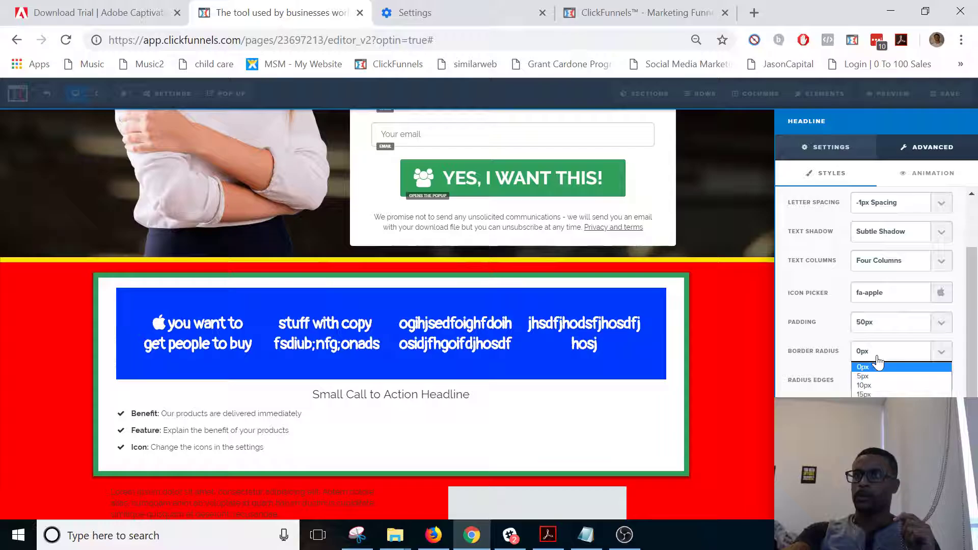
pyautogui.click(874, 397)
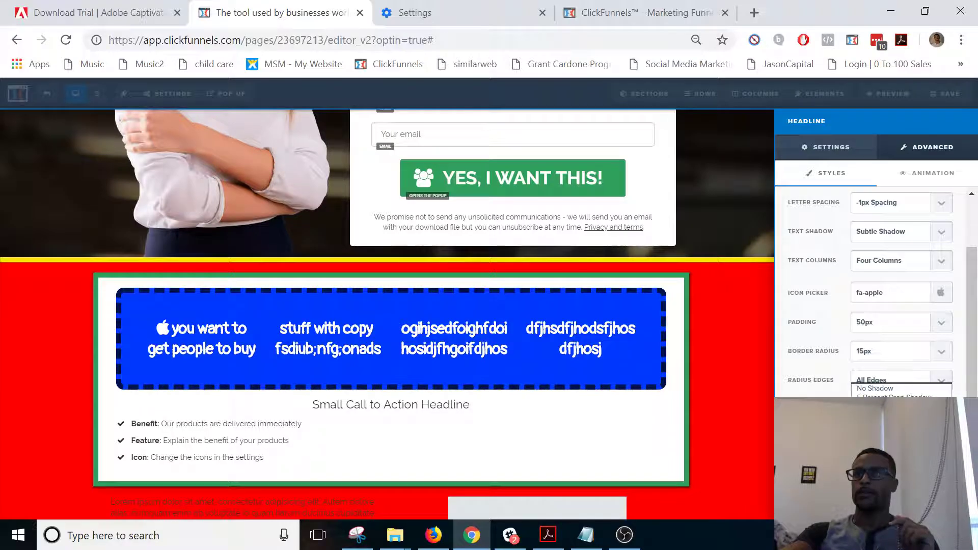
pyautogui.click(828, 149)
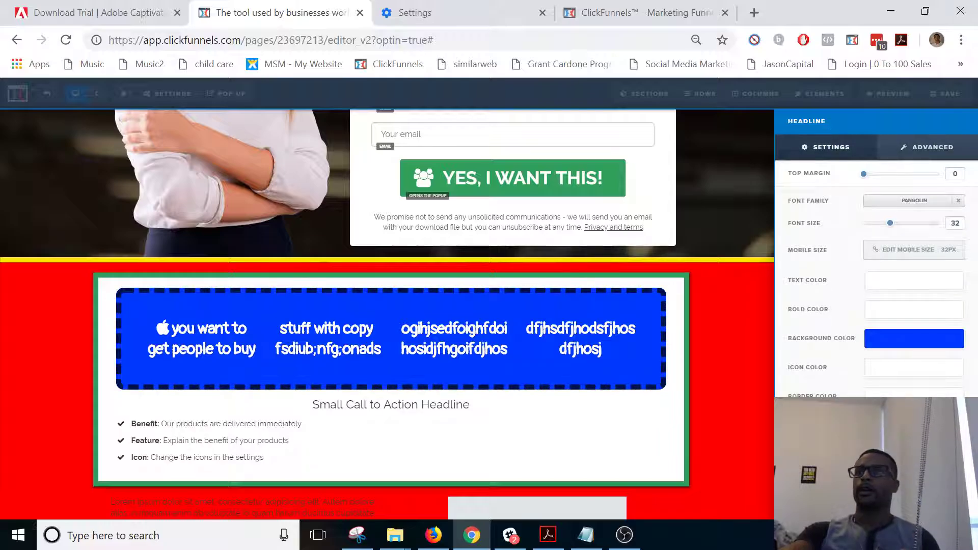
pyautogui.click(915, 282)
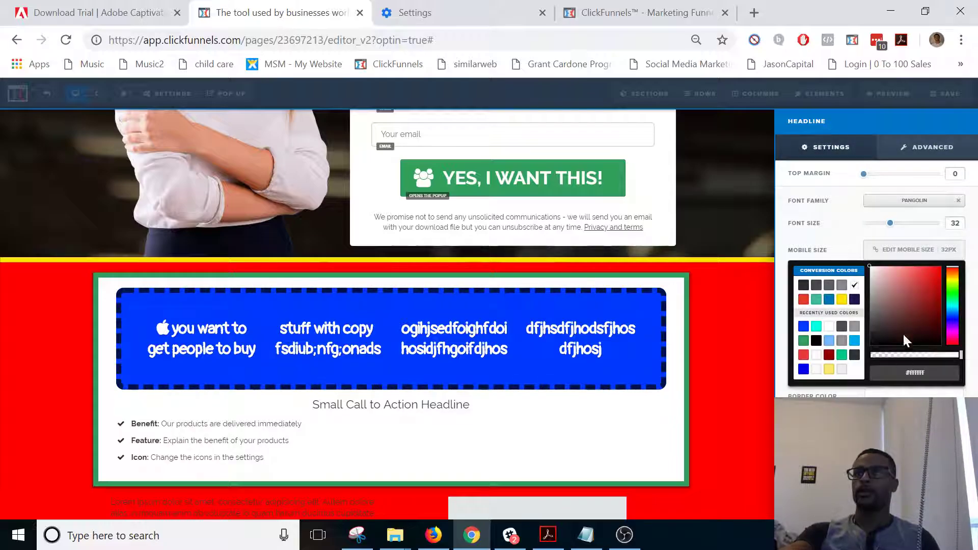
pyautogui.moveTo(906, 340)
pyautogui.mouseDown()
pyautogui.moveTo(896, 323)
pyautogui.moveTo(977, 246)
pyautogui.mouseUp()
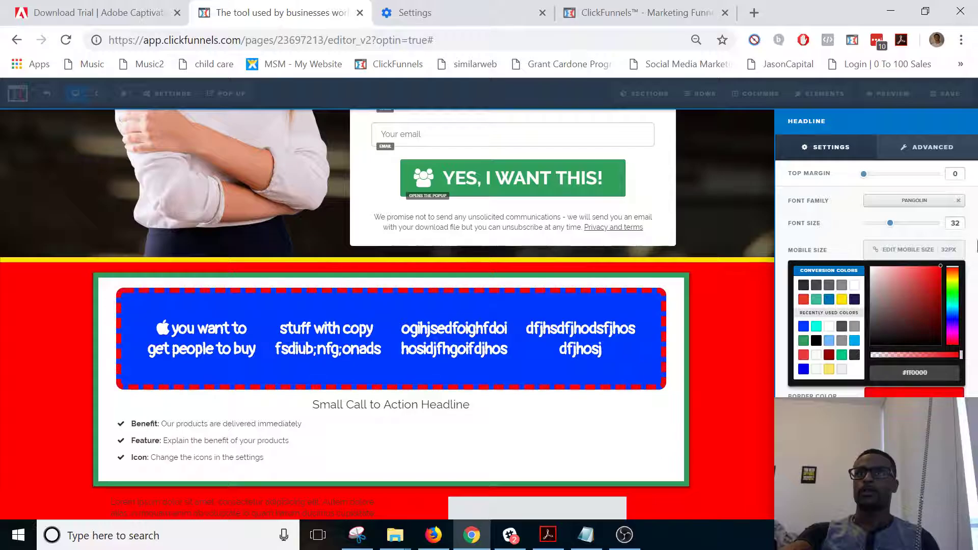
pyautogui.click(710, 400)
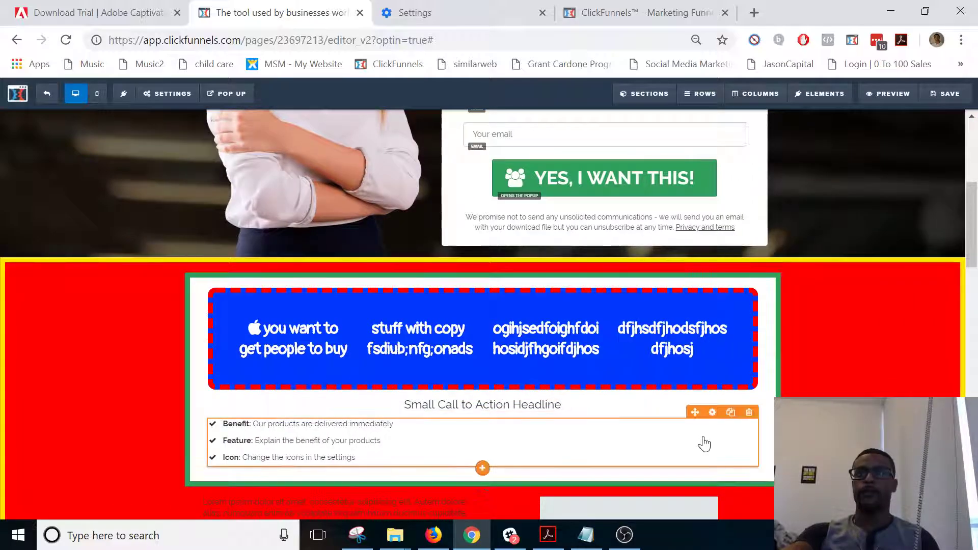
# Change the icon bullet list's icon color to yellow and adjust its font size.
pyautogui.click(713, 412)
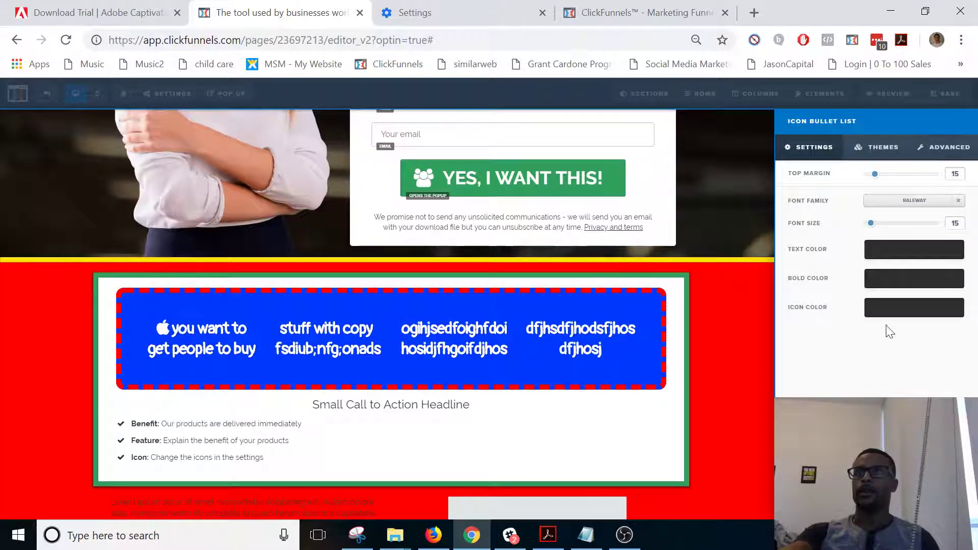
pyautogui.click(890, 312)
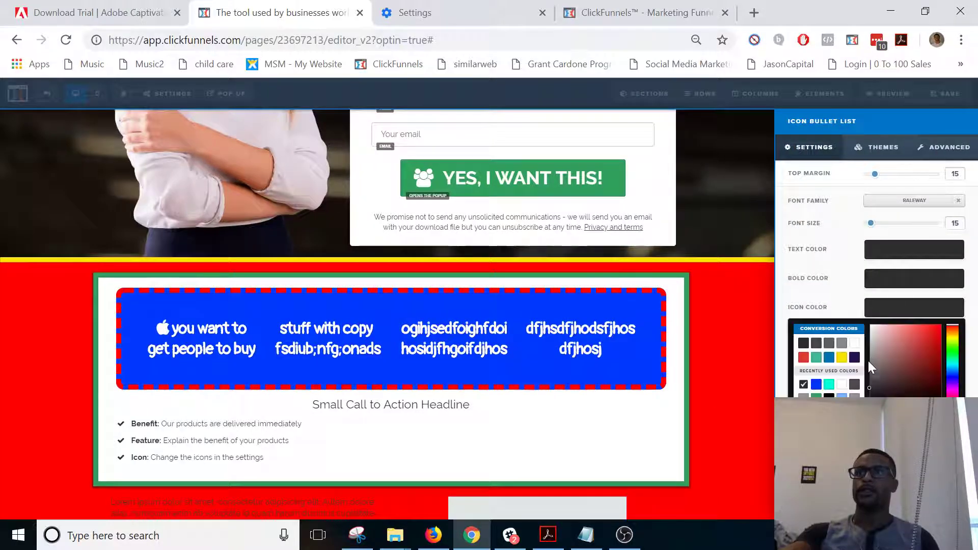
pyautogui.click(841, 358)
pyautogui.click(891, 249)
pyautogui.moveTo(871, 228)
pyautogui.mouseDown()
pyautogui.moveTo(954, 220)
pyautogui.moveTo(864, 224)
pyautogui.mouseUp()
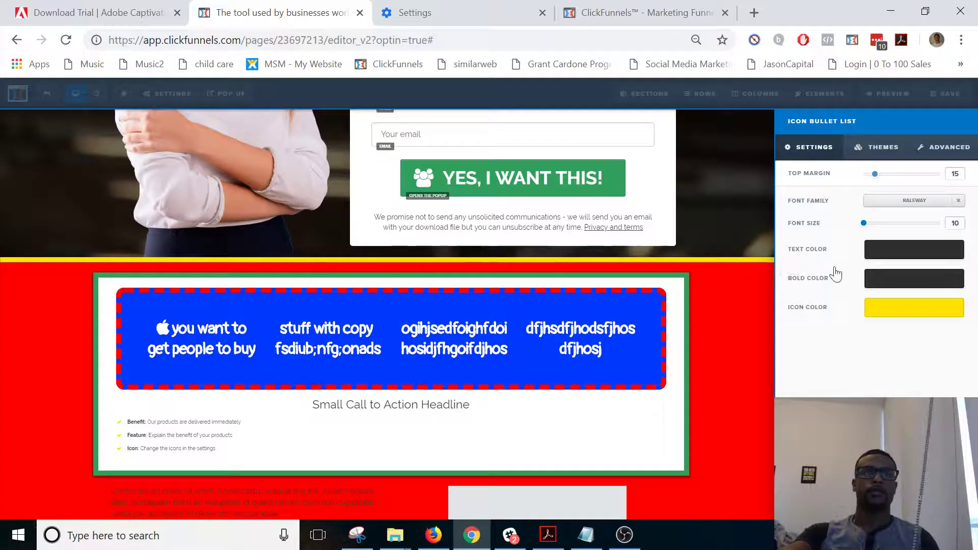
pyautogui.click(362, 411)
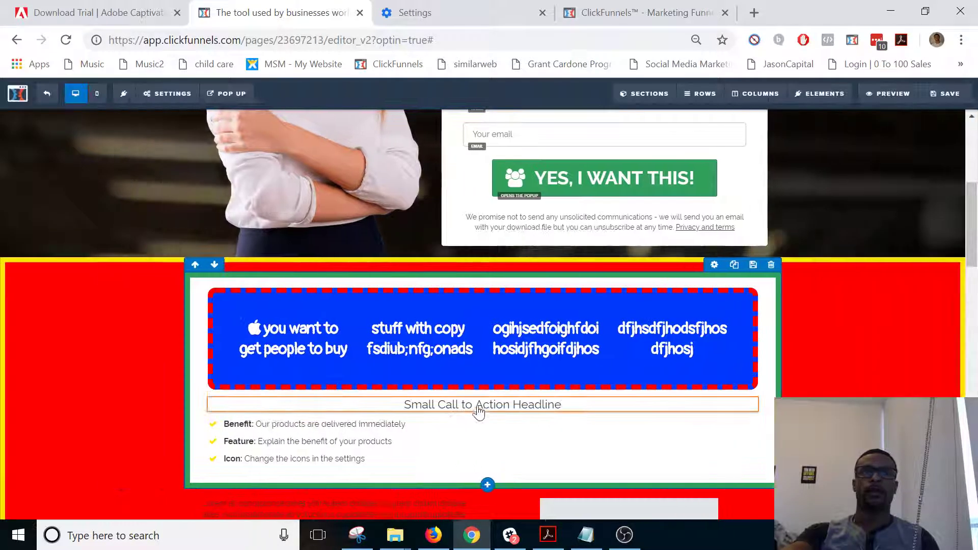
# Replace the demo image with the camera photo from the uploaded images library and apply the white-bordered theme to it.
pyautogui.scroll(-3, 479, 412)
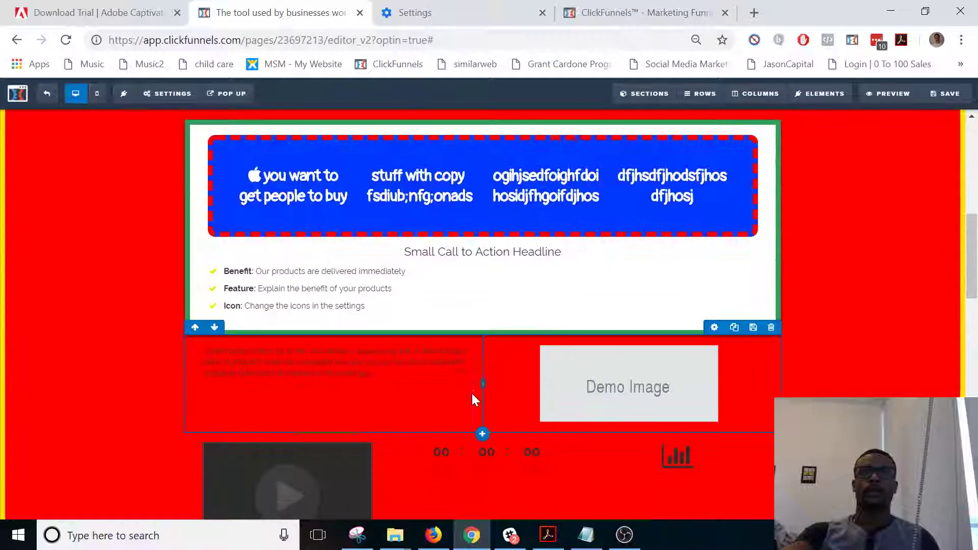
pyautogui.click(682, 402)
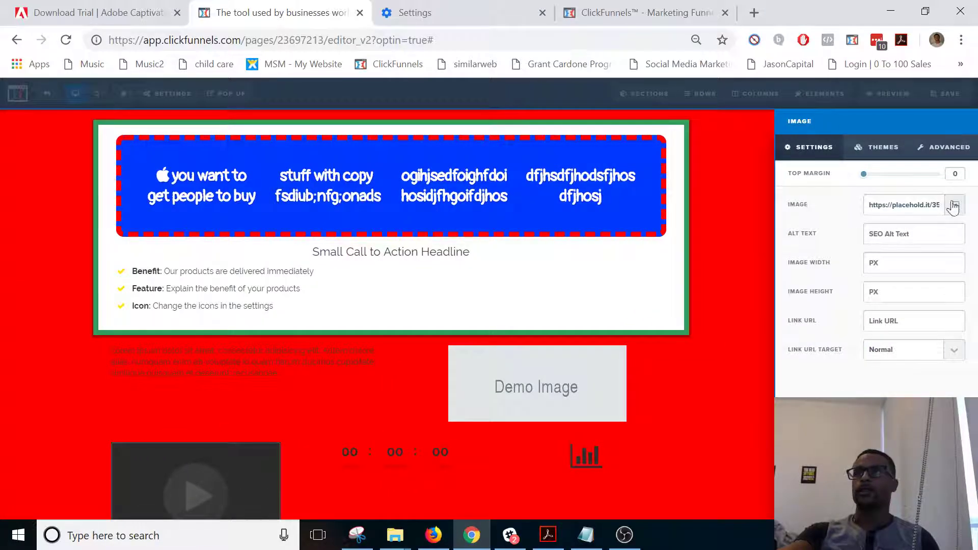
pyautogui.click(954, 205)
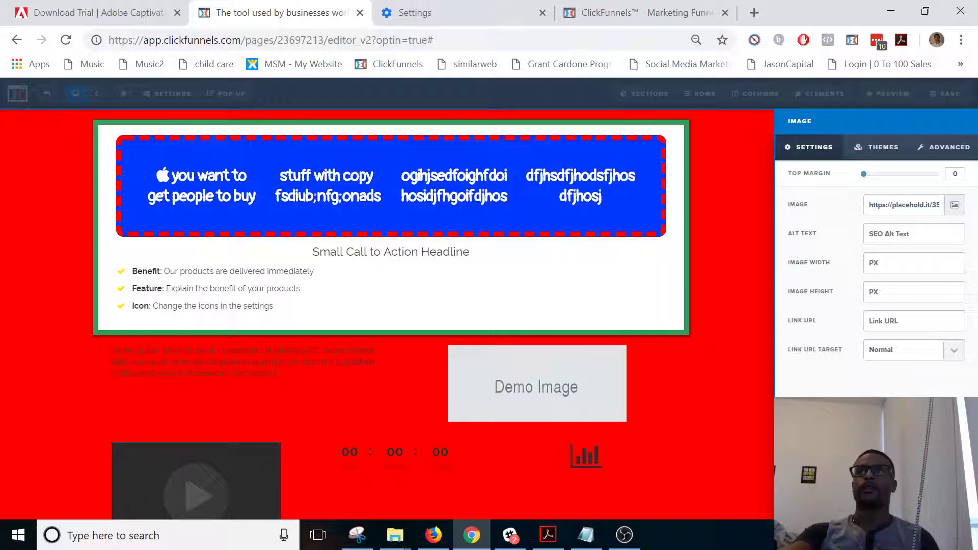
pyautogui.click(955, 205)
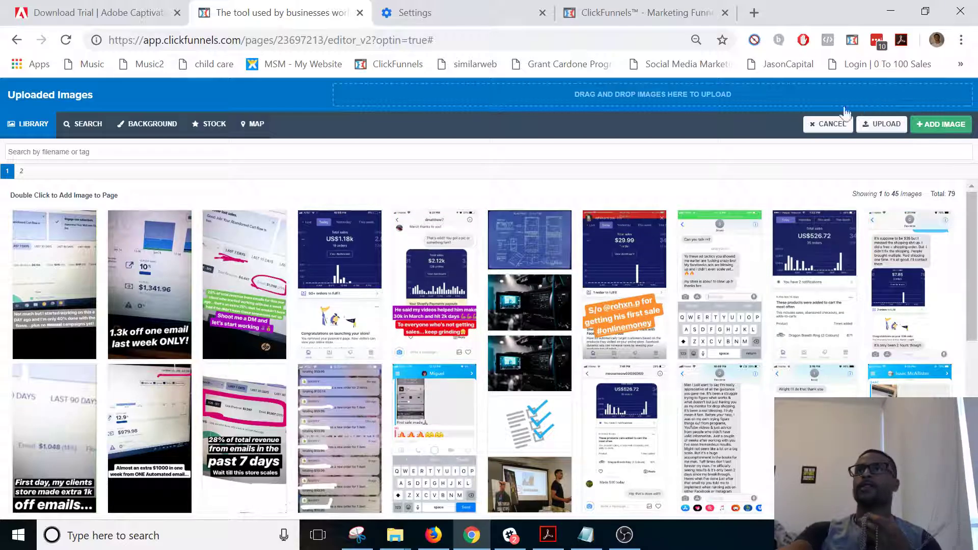
pyautogui.click(822, 124)
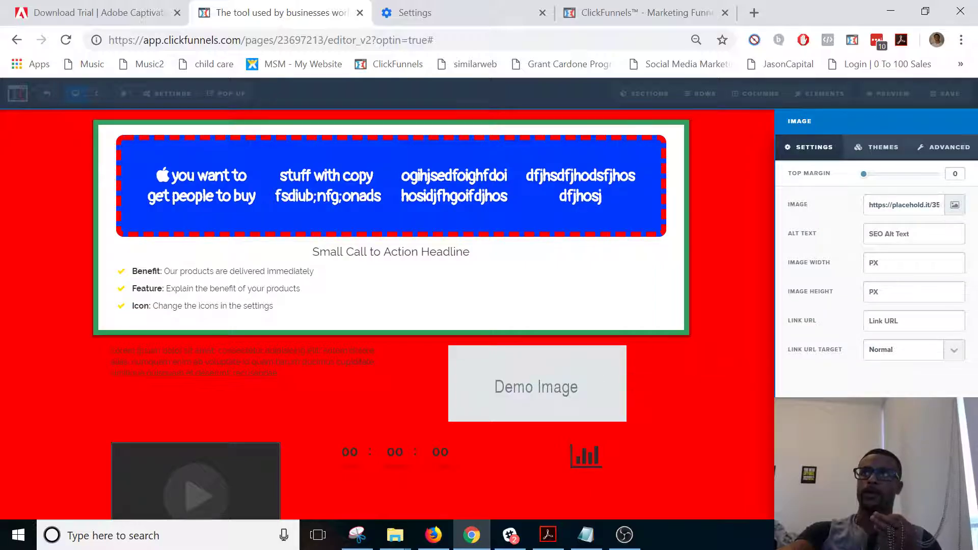
pyautogui.click(955, 205)
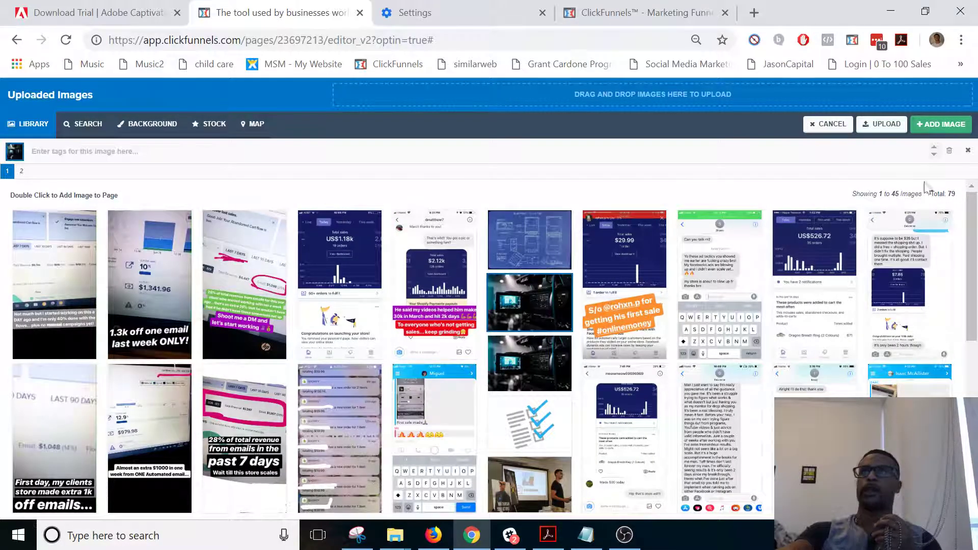
pyautogui.click(941, 124)
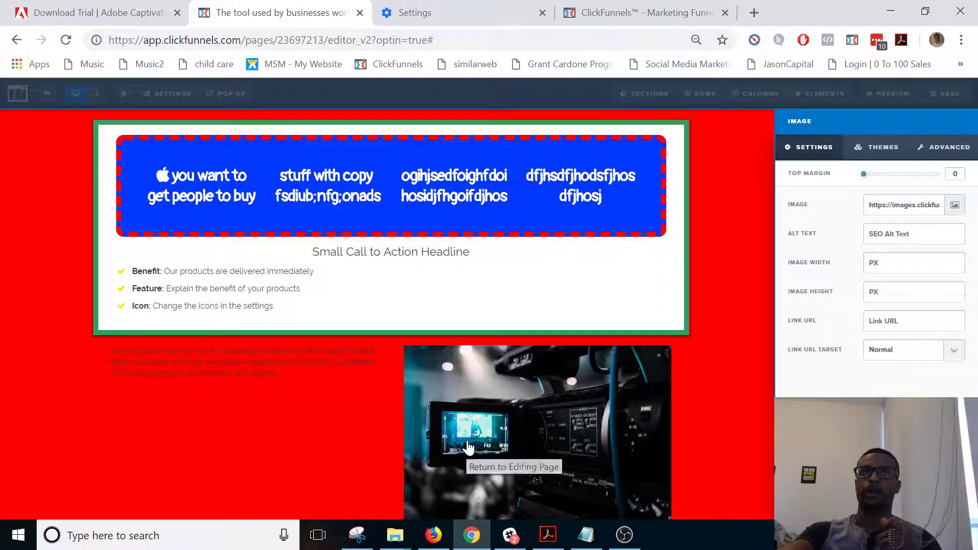
pyautogui.click(883, 147)
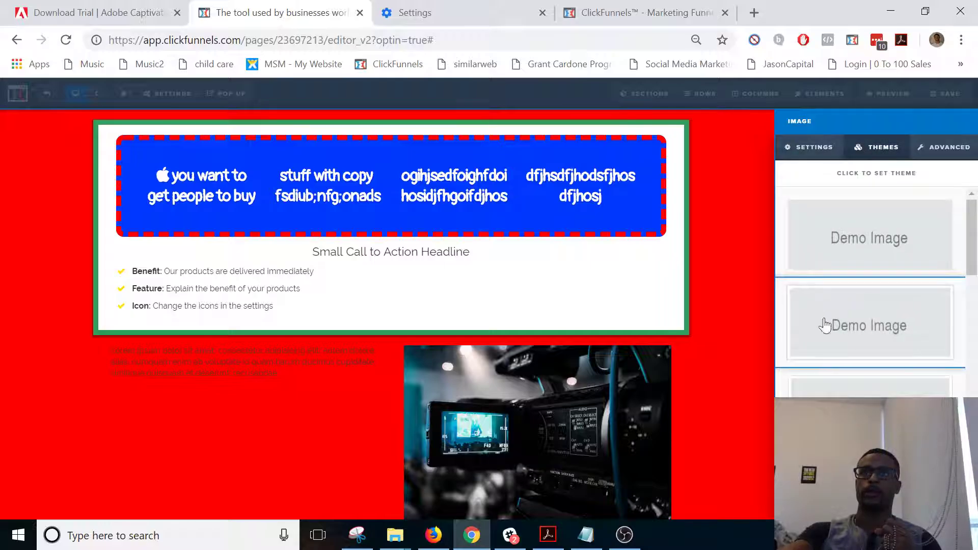
pyautogui.click(879, 306)
# Set the video element's type to YouTube and look over its YouTube options.
pyautogui.scroll(-2, 611, 423)
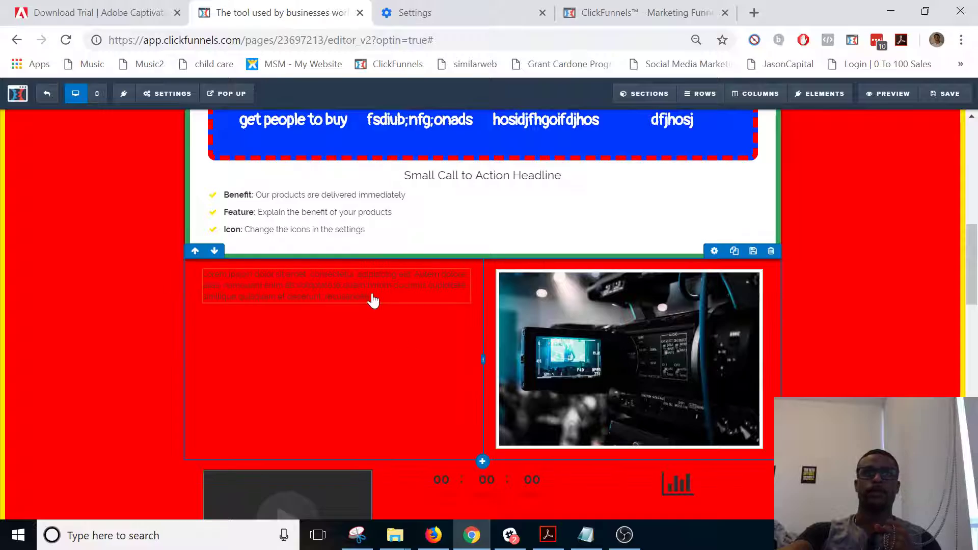
pyautogui.scroll(-2, 403, 321)
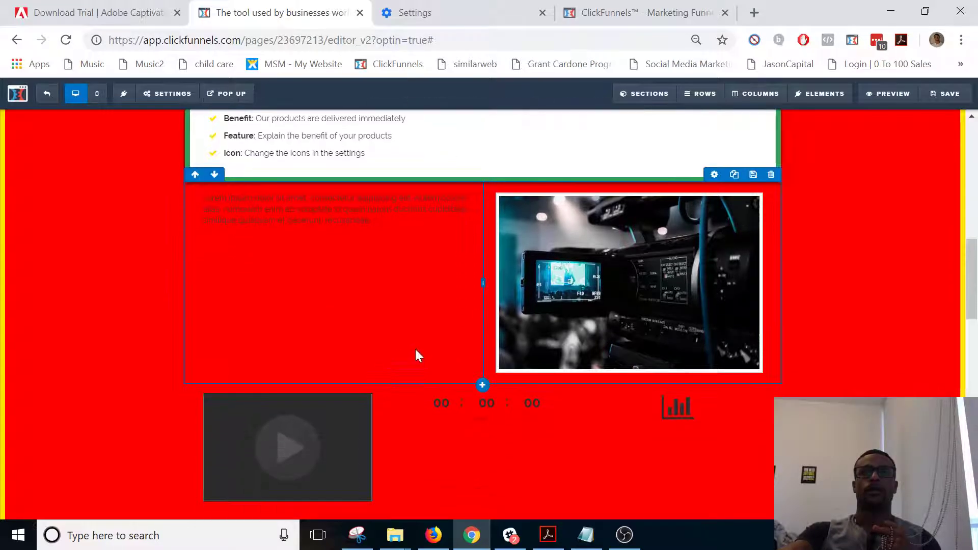
pyautogui.click(301, 438)
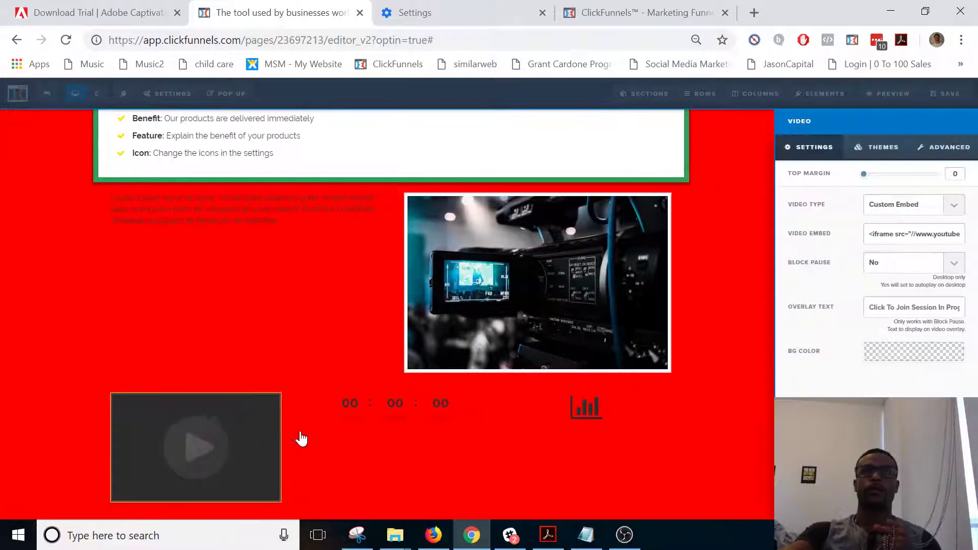
pyautogui.click(902, 202)
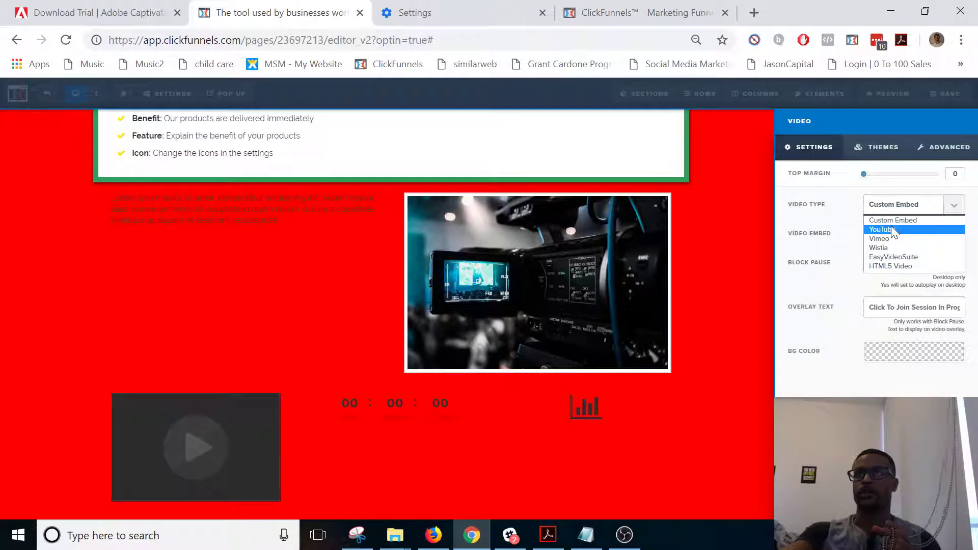
pyautogui.click(887, 229)
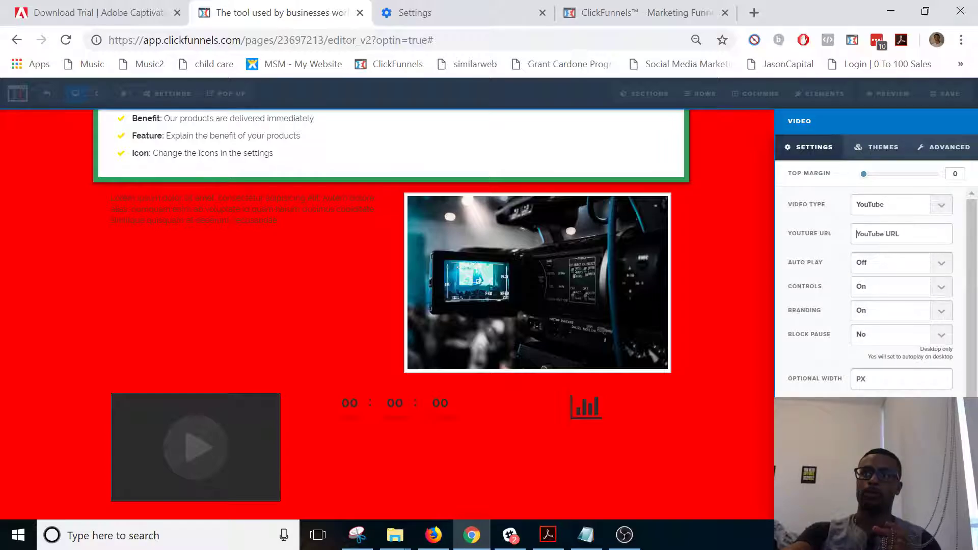
pyautogui.scroll(-1, 856, 234)
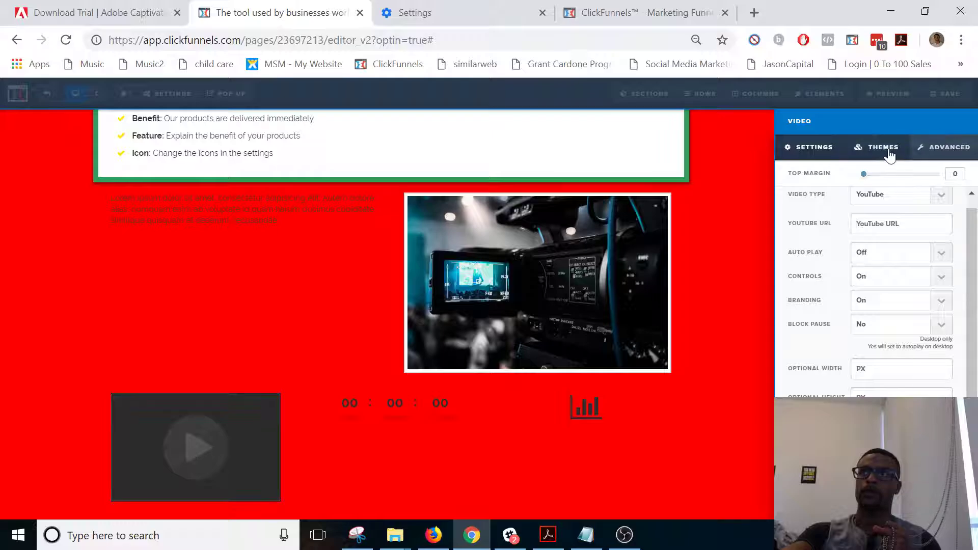
# Apply the white-framed theme with a drop shadow to the video element.
pyautogui.click(890, 150)
pyautogui.scroll(-2, 839, 362)
pyautogui.click(830, 330)
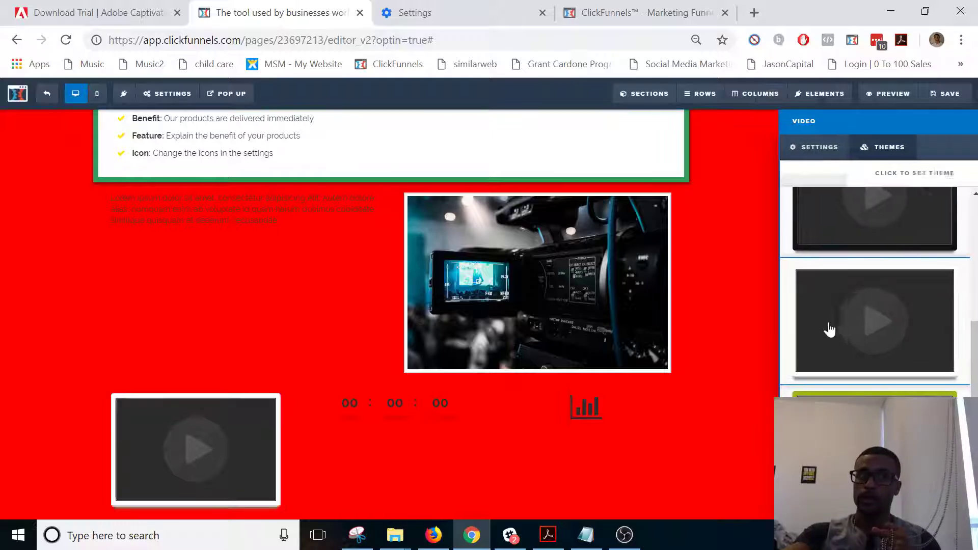
# Try the video at 3/4 Width in its advanced styles and set it back to Full Width.
pyautogui.click(316, 474)
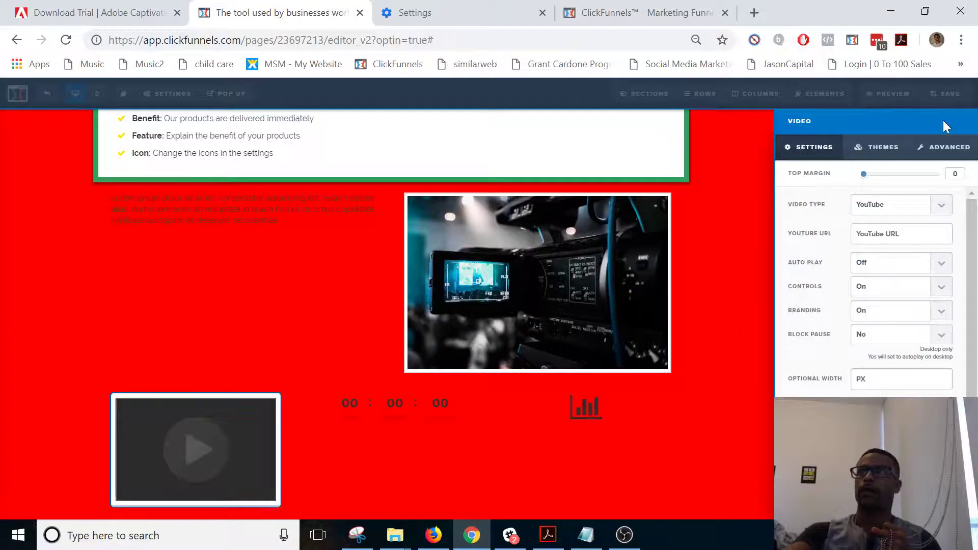
pyautogui.click(934, 145)
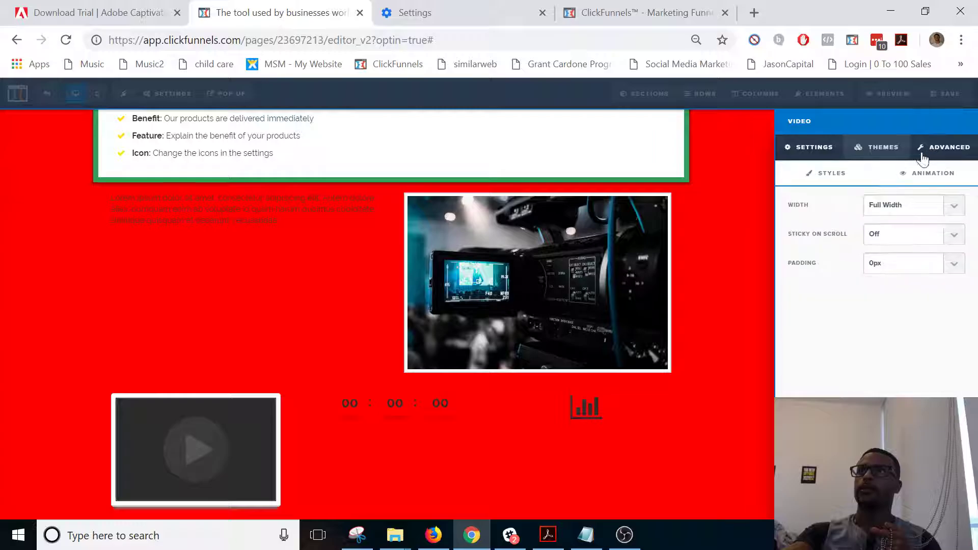
pyautogui.click(880, 208)
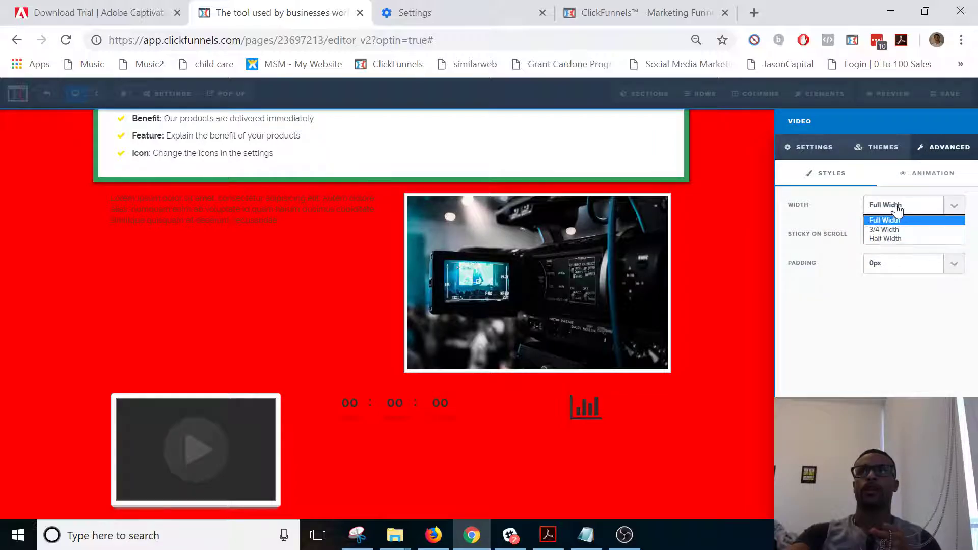
pyautogui.click(884, 230)
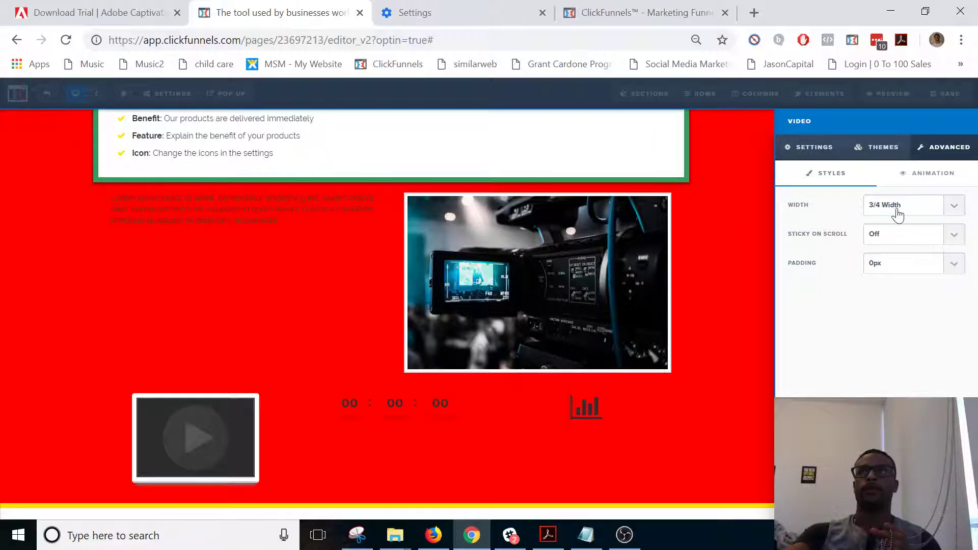
pyautogui.click(898, 214)
pyautogui.click(891, 220)
# Turn on Sticky on Scroll for the video and set its sticky position to Top Left.
pyautogui.click(889, 236)
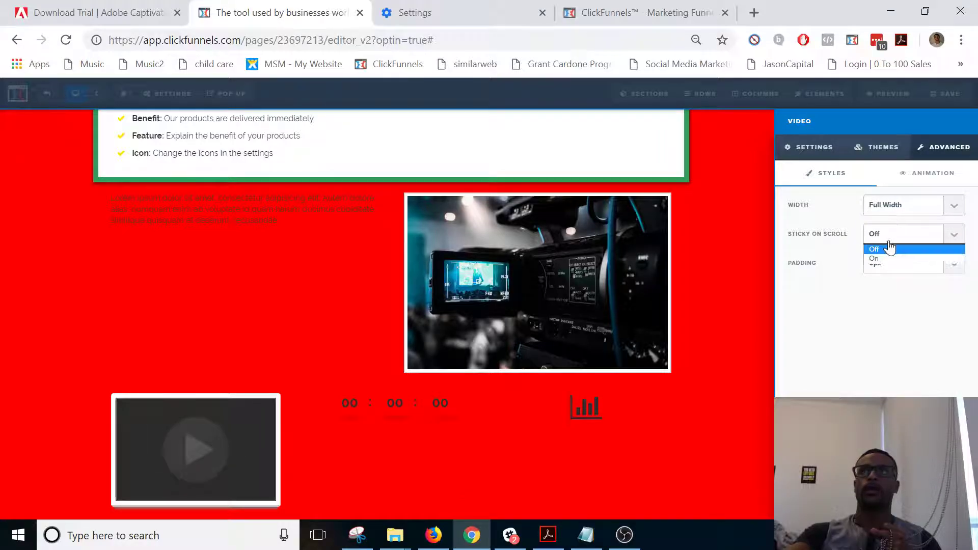
pyautogui.click(878, 259)
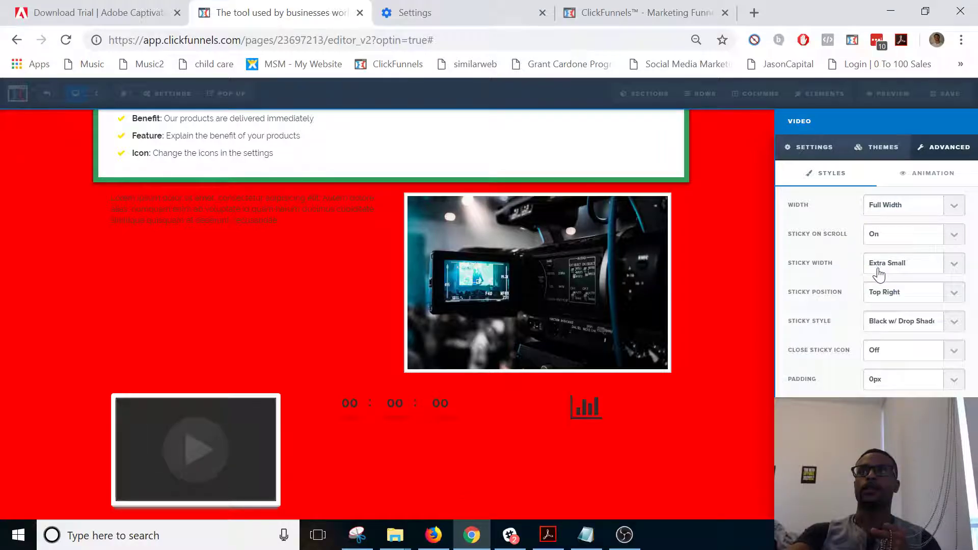
pyautogui.click(914, 293)
pyautogui.click(899, 317)
pyautogui.click(728, 386)
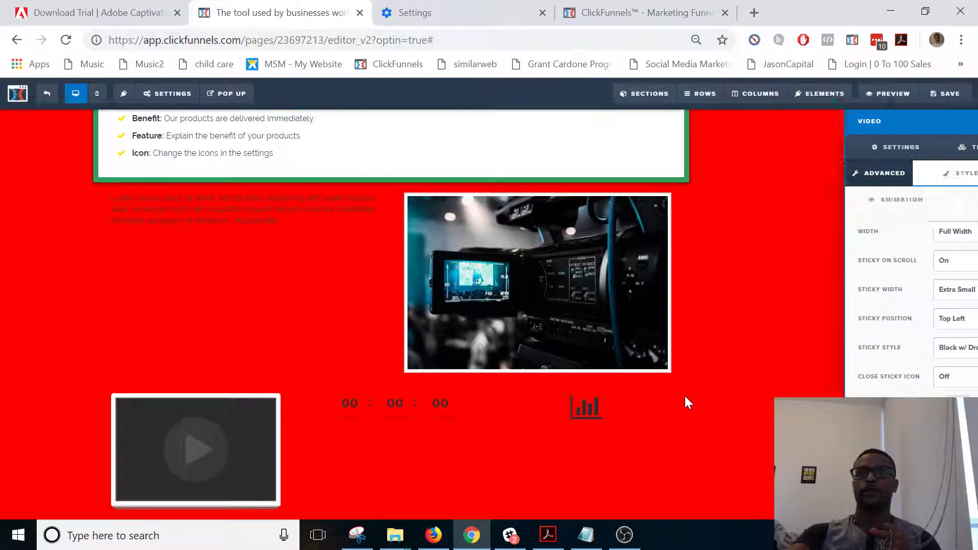
# Set the date countdown's end date to 01/01/2019.
pyautogui.click(478, 417)
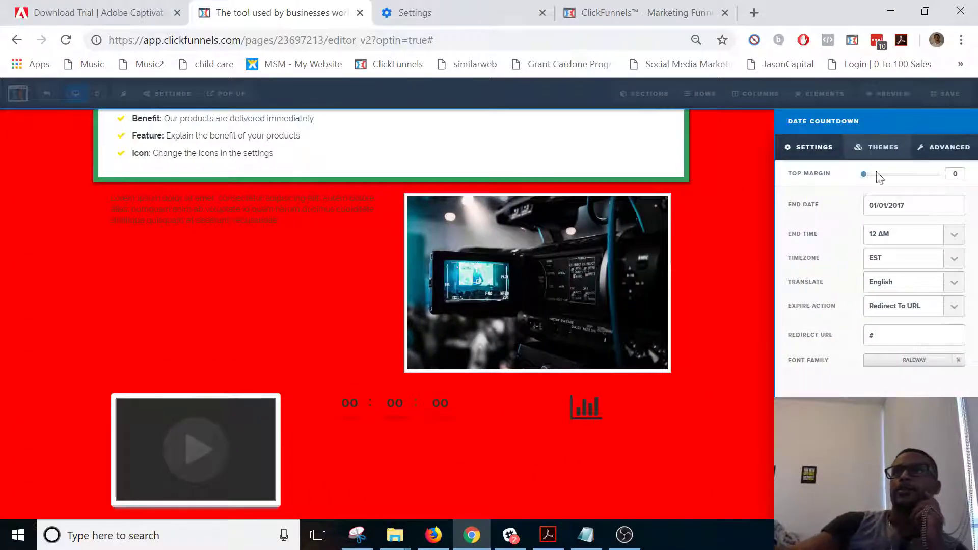
pyautogui.click(905, 206)
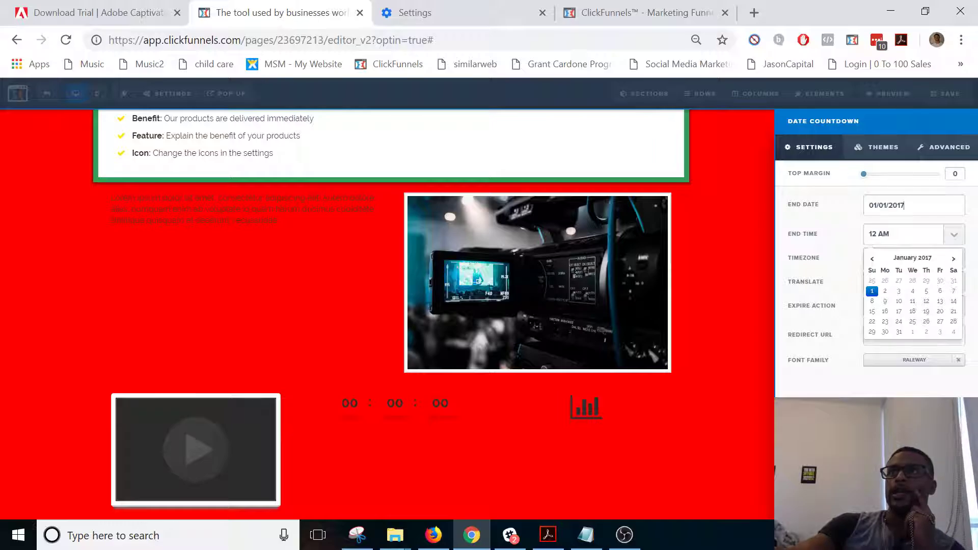
pyautogui.press('BackSpace')
pyautogui.write('9')
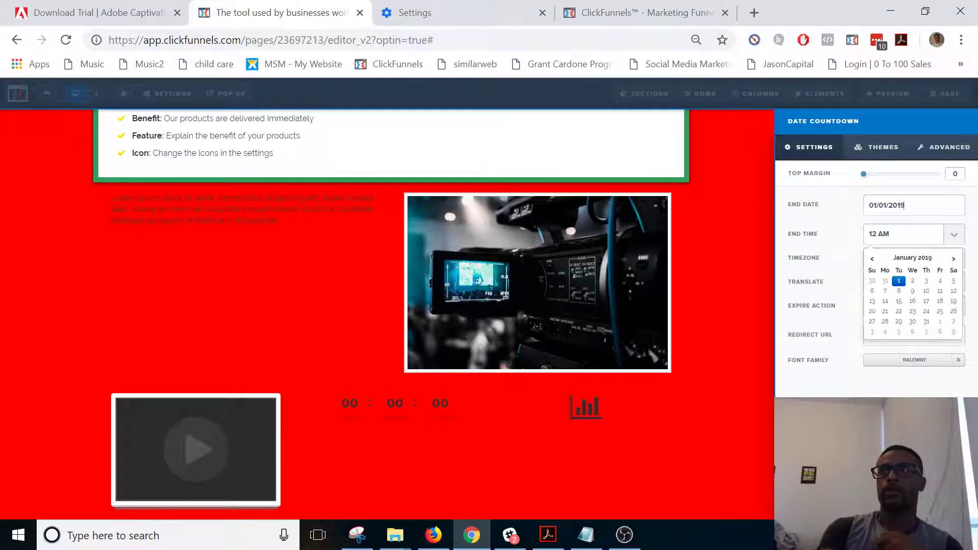
pyautogui.press('BackSpace')
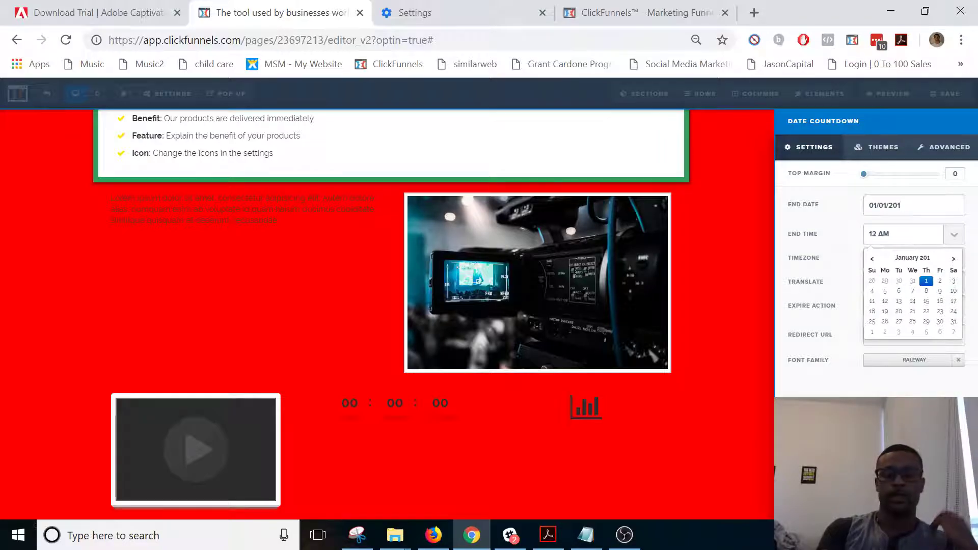
pyautogui.write('9')
pyautogui.click(839, 208)
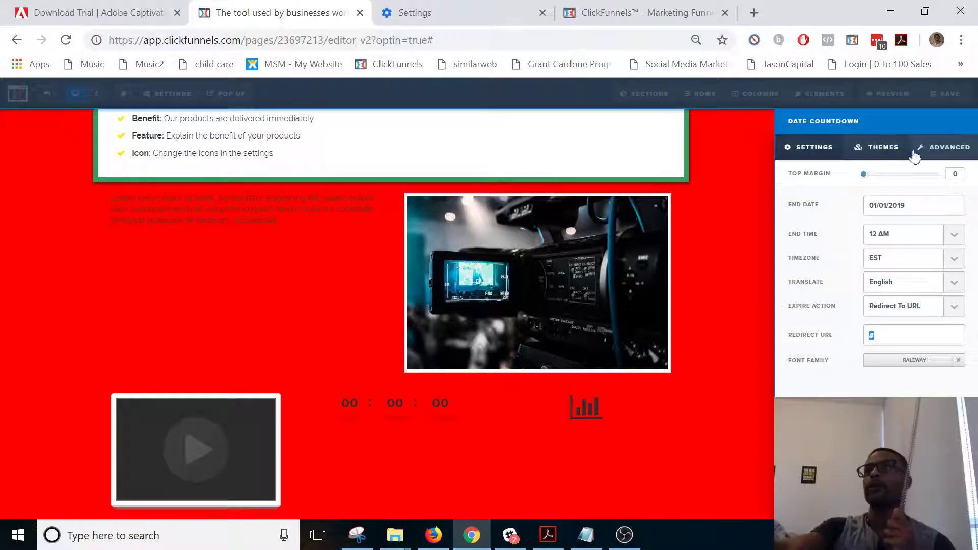
# Apply the white circle-outline theme to the date countdown.
pyautogui.click(893, 146)
pyautogui.scroll(-1, 871, 331)
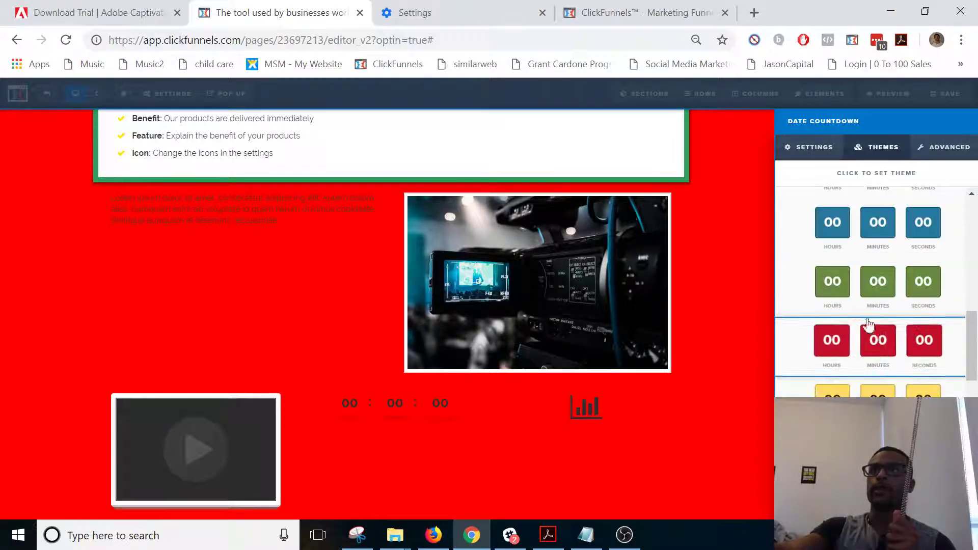
pyautogui.scroll(-5, 869, 323)
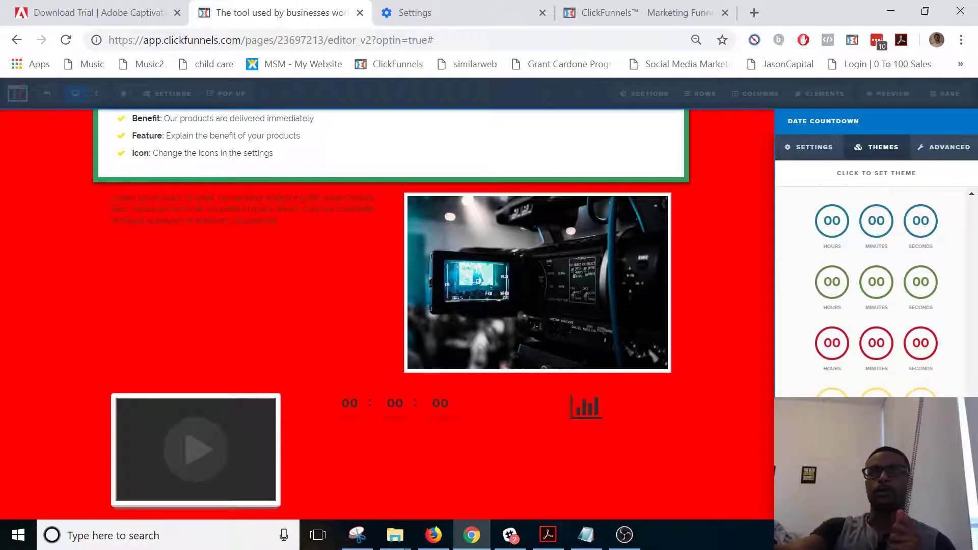
pyautogui.click(876, 458)
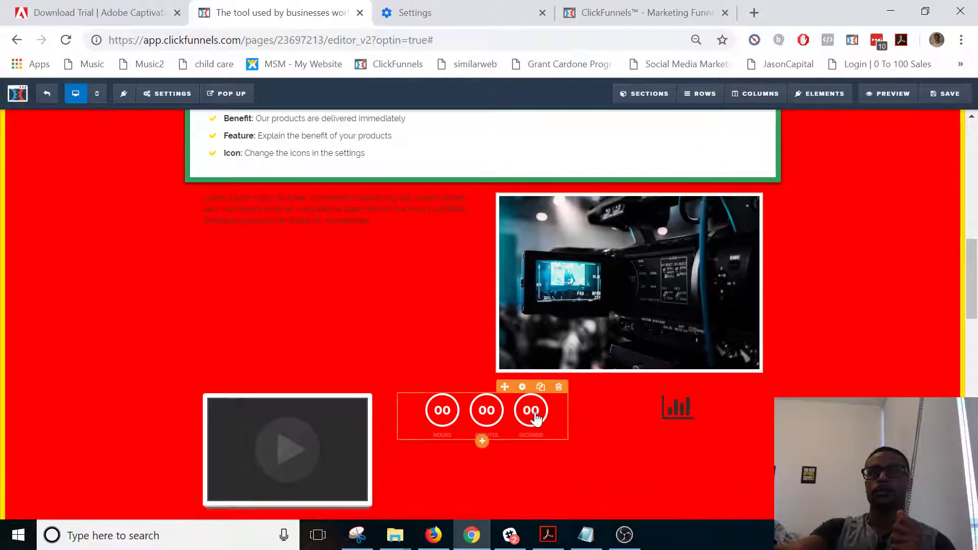
# Apply the solid blue circle theme to the date countdown.
pyautogui.click(521, 387)
pyautogui.click(897, 148)
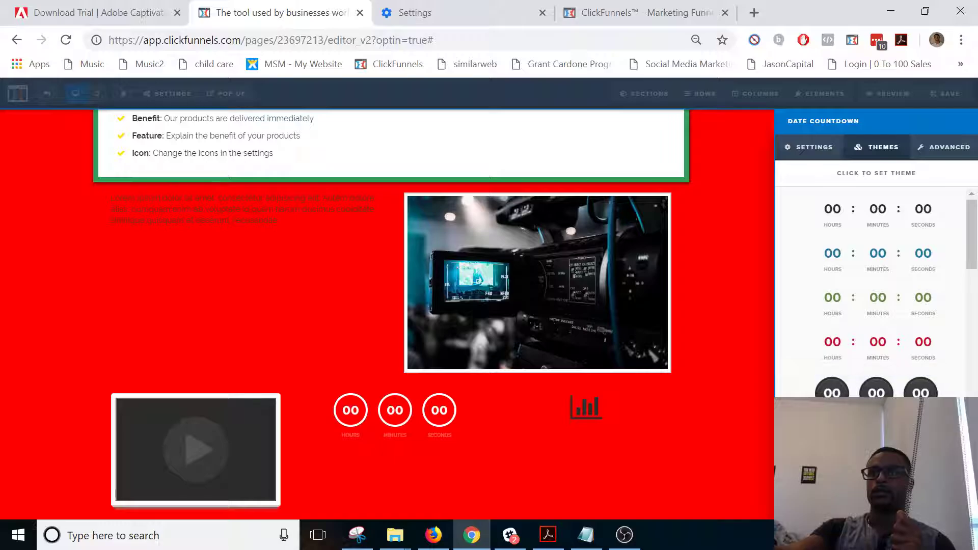
pyautogui.click(876, 453)
pyautogui.click(548, 422)
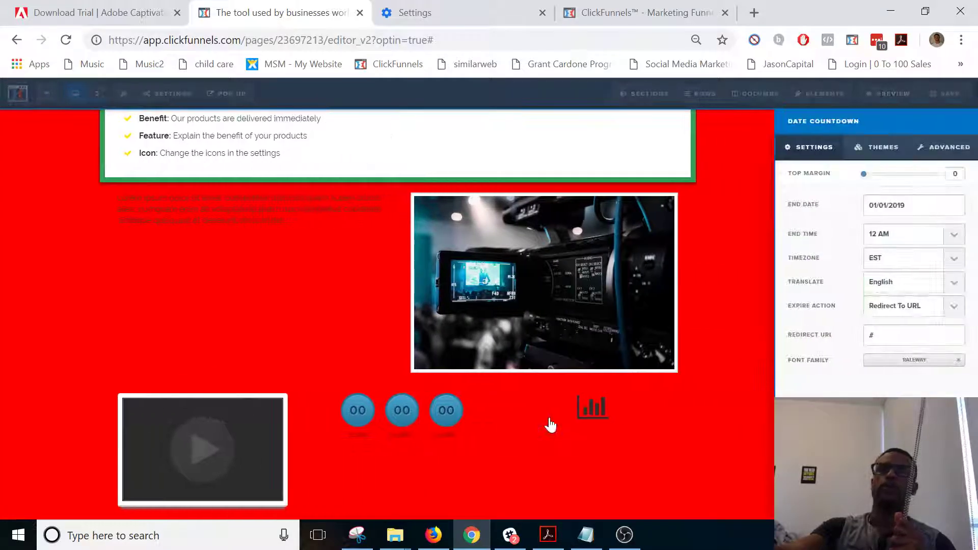
# Set the date countdown's size to Small in its advanced styles.
pyautogui.click(950, 148)
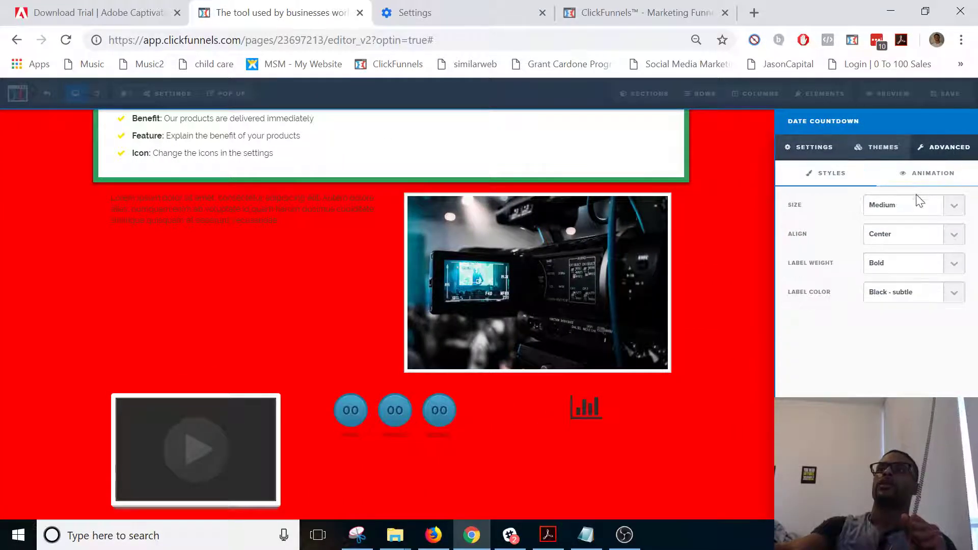
pyautogui.click(907, 210)
pyautogui.click(905, 213)
pyautogui.click(904, 210)
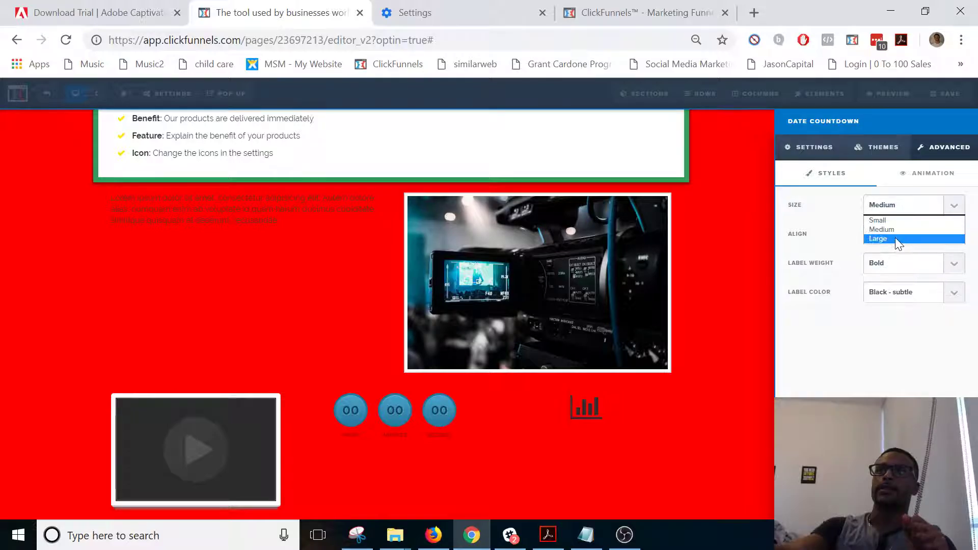
pyautogui.click(901, 227)
pyautogui.click(899, 210)
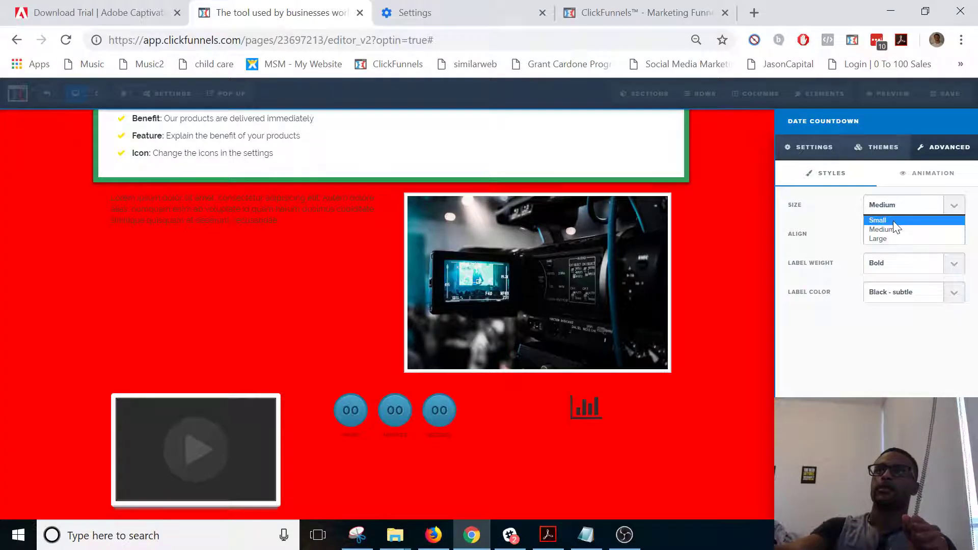
pyautogui.click(894, 221)
# Replace the bar chart icon beside the countdown with the hand pointing down icon.
pyautogui.click(634, 400)
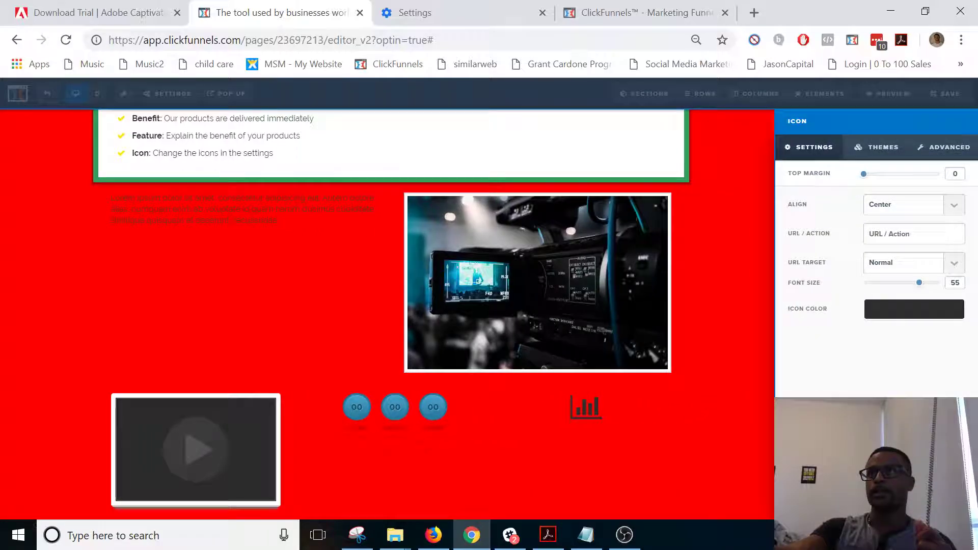
pyautogui.click(950, 147)
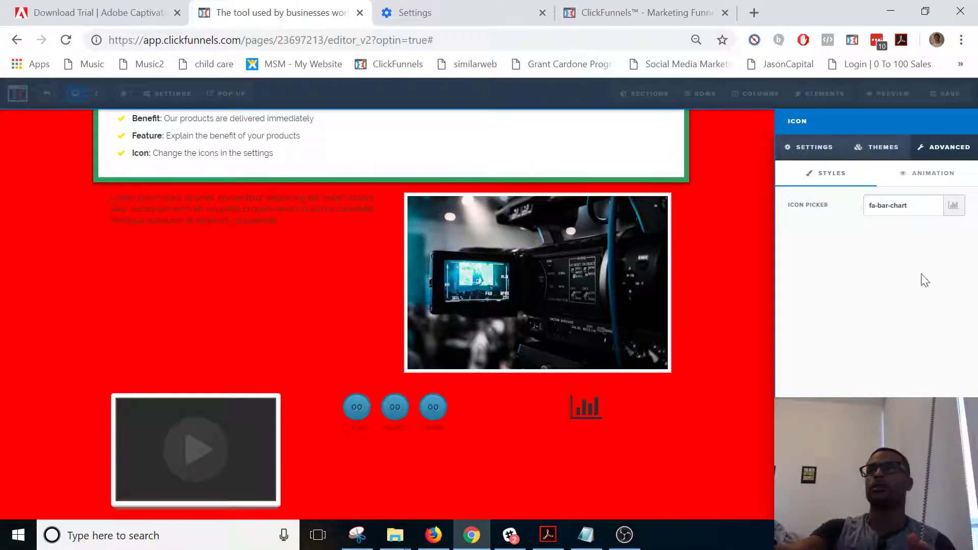
pyautogui.click(905, 205)
pyautogui.scroll(-6, 896, 312)
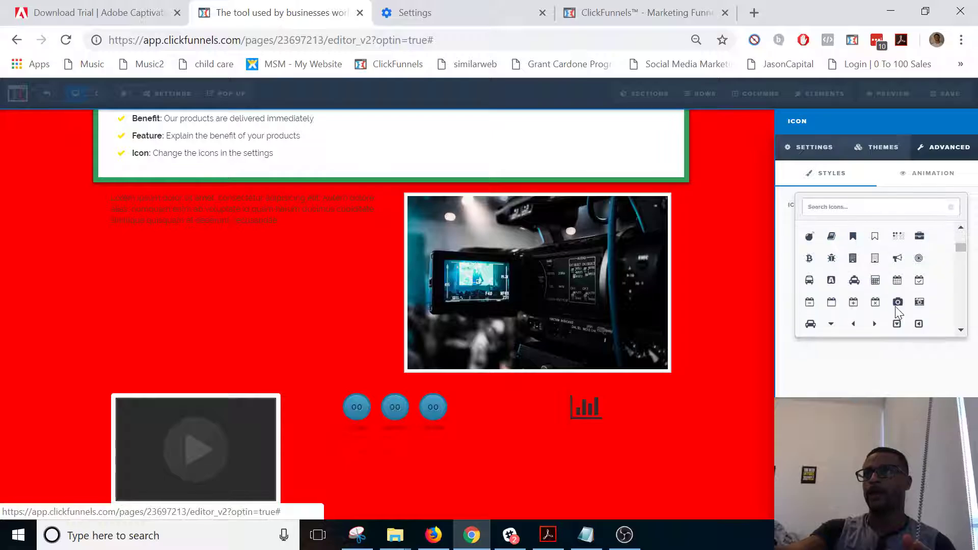
pyautogui.scroll(-3, 897, 317)
pyautogui.scroll(-5, 892, 302)
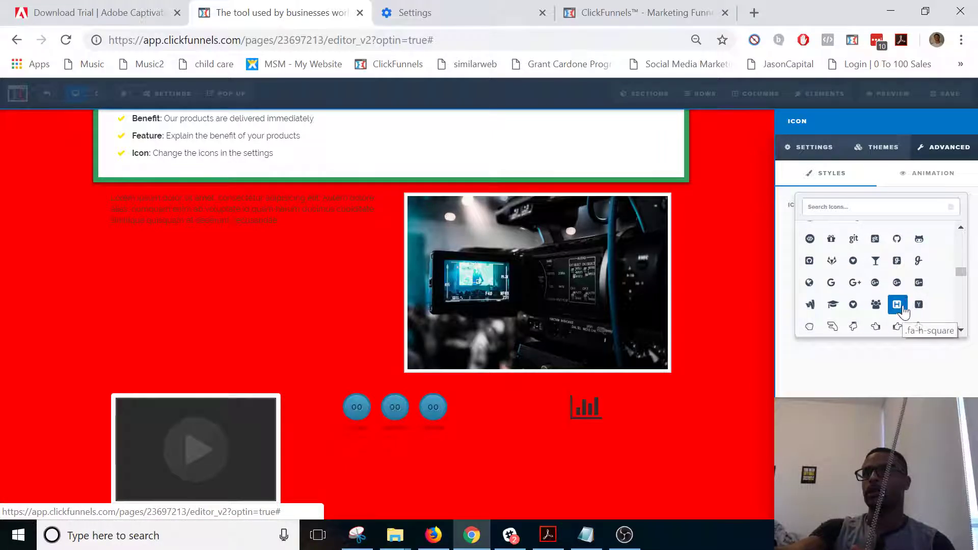
pyautogui.scroll(-3, 866, 329)
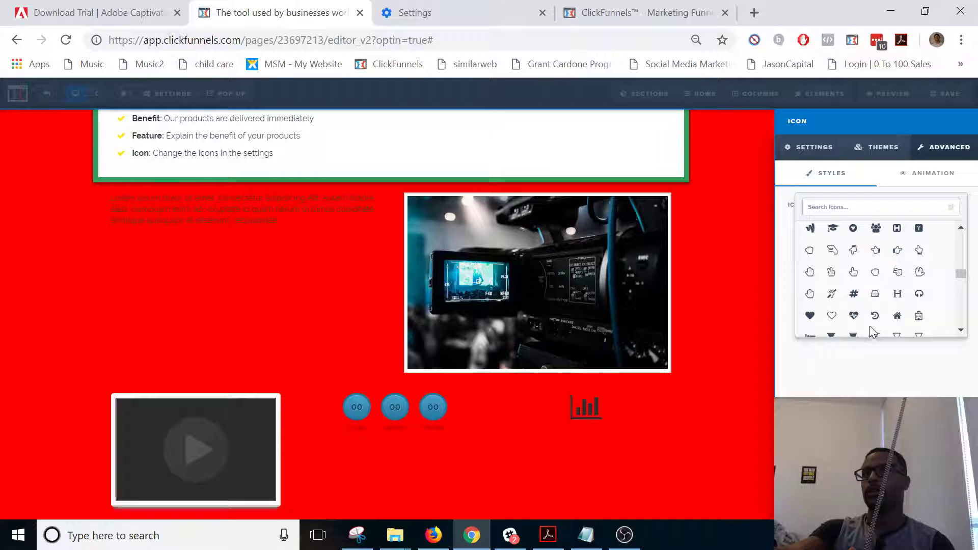
pyautogui.click(854, 257)
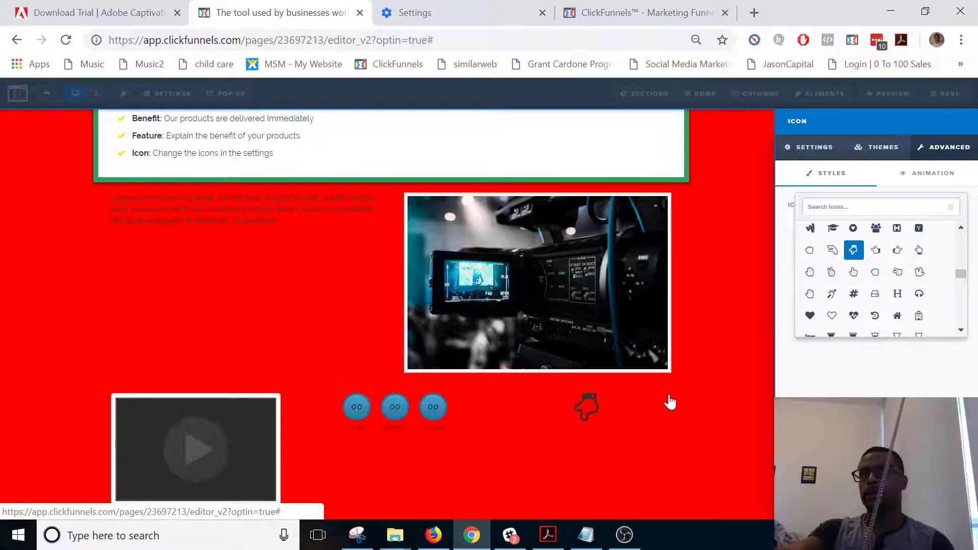
# Add a button element below the hand icon.
pyautogui.click(666, 423)
pyautogui.click(679, 423)
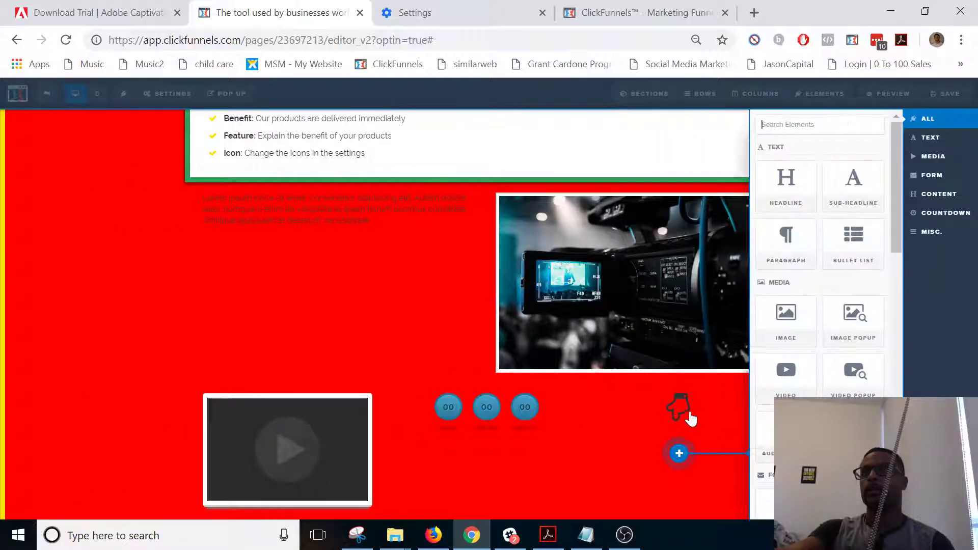
pyautogui.scroll(-3, 841, 316)
pyautogui.click(785, 353)
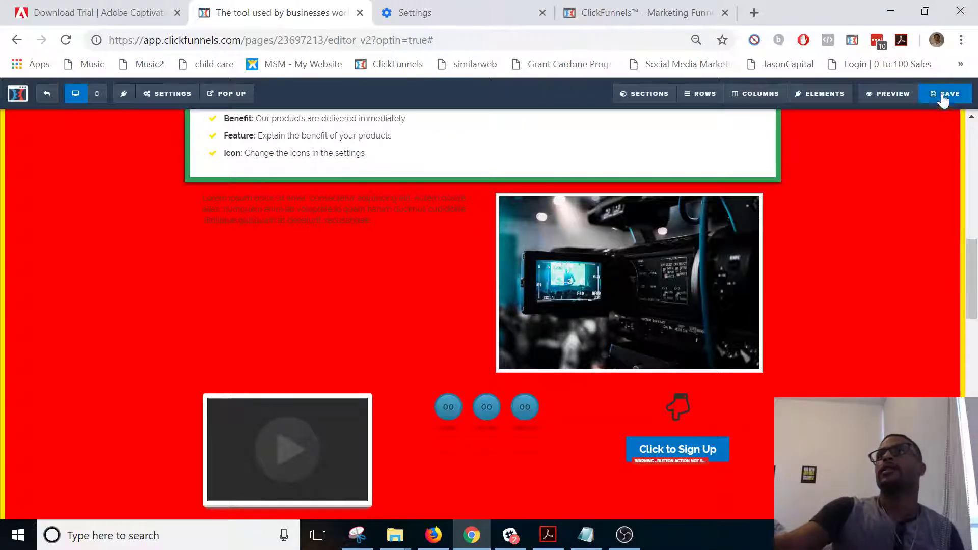
# Try Facebook Optin and Open the Pop Up as the Click to Sign Up button's action, and set it to Submit Order / Submit Form.
pyautogui.click(697, 457)
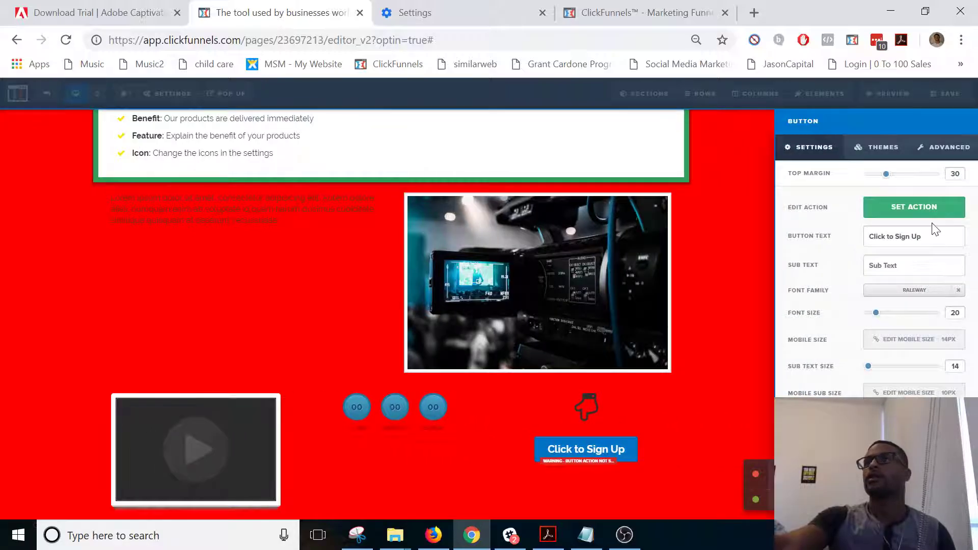
pyautogui.click(905, 209)
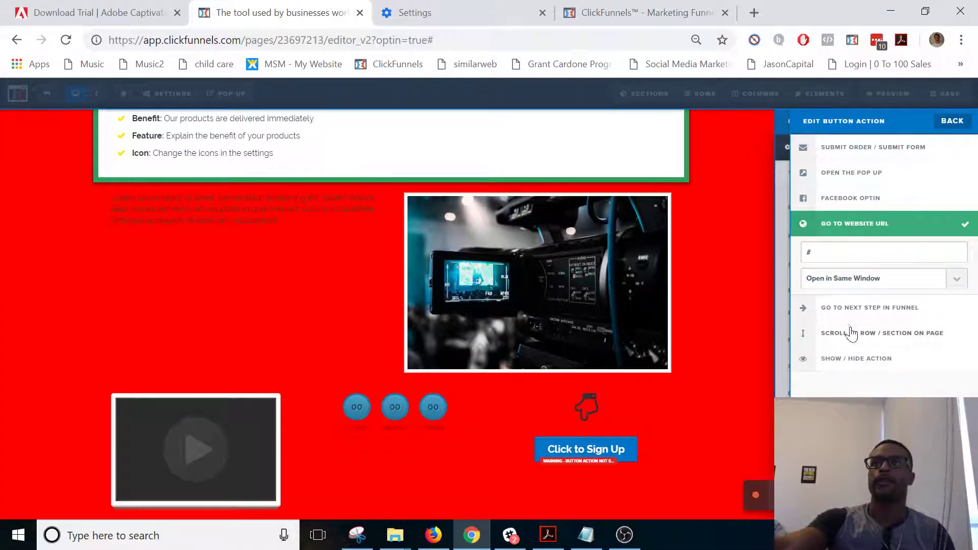
pyautogui.moveTo(880, 254); pyautogui.dragTo(689, 258)
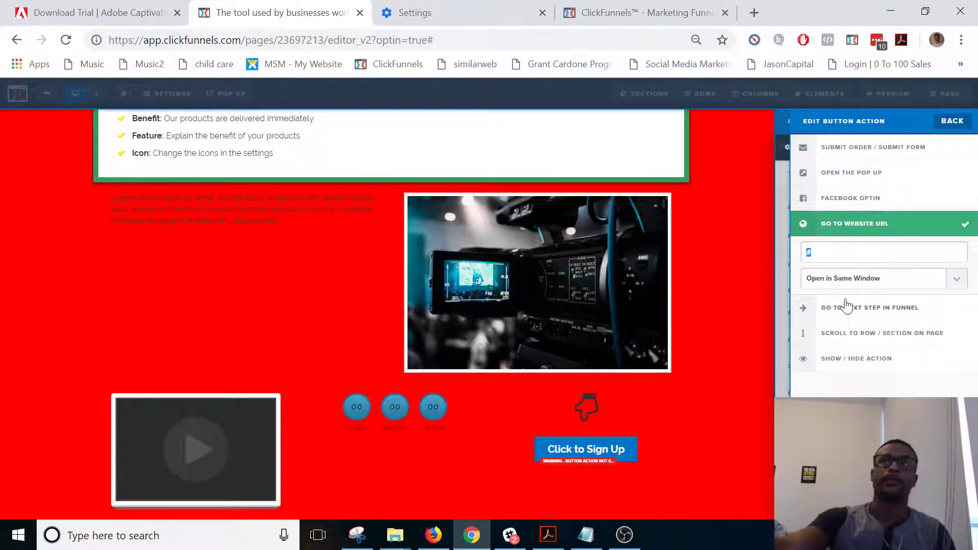
pyautogui.click(861, 204)
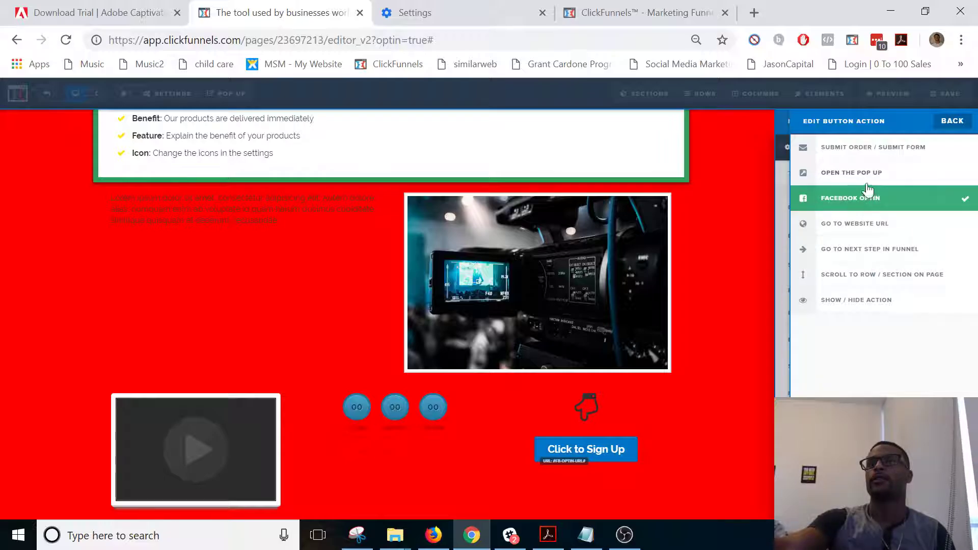
pyautogui.click(867, 176)
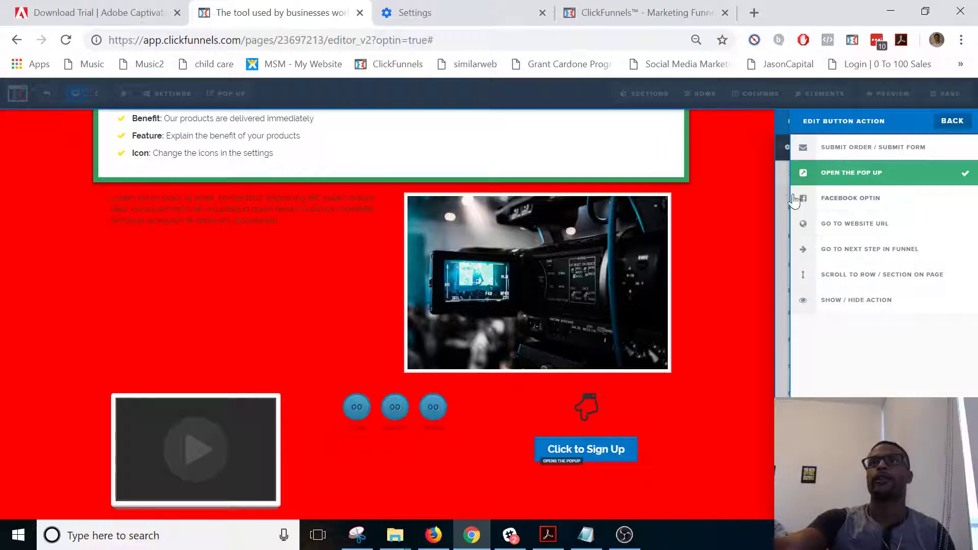
pyautogui.click(872, 149)
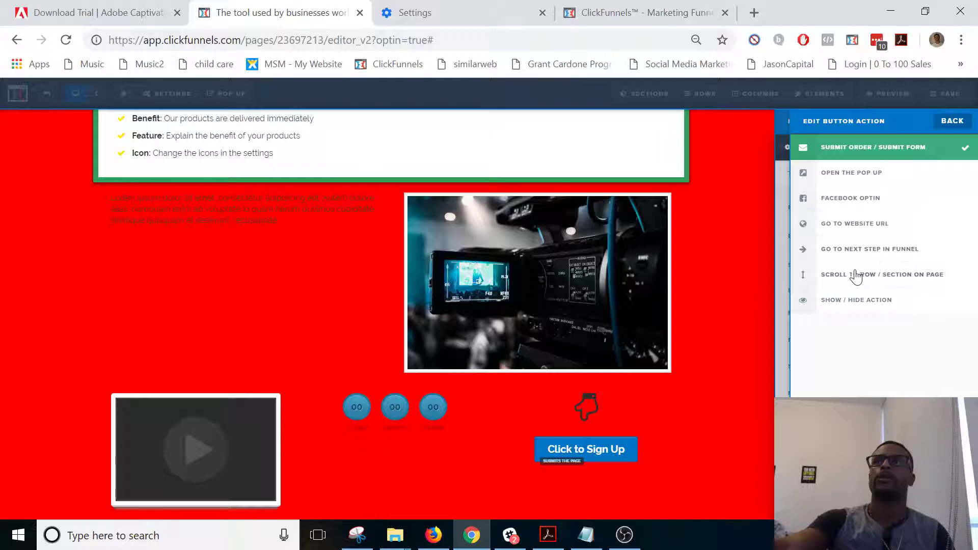
# Save the page and open its preview.
pyautogui.click(532, 431)
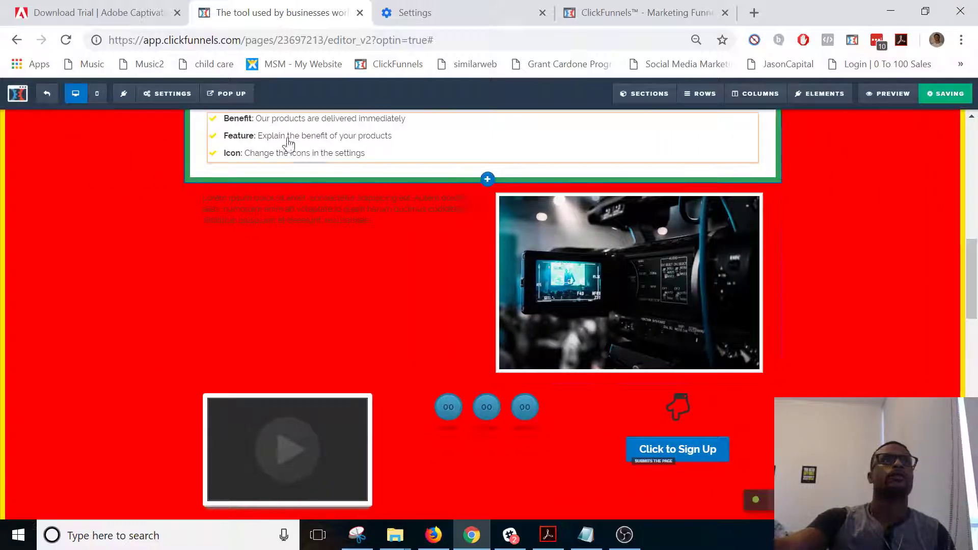
pyautogui.scroll(10, 287, 142)
pyautogui.click(895, 97)
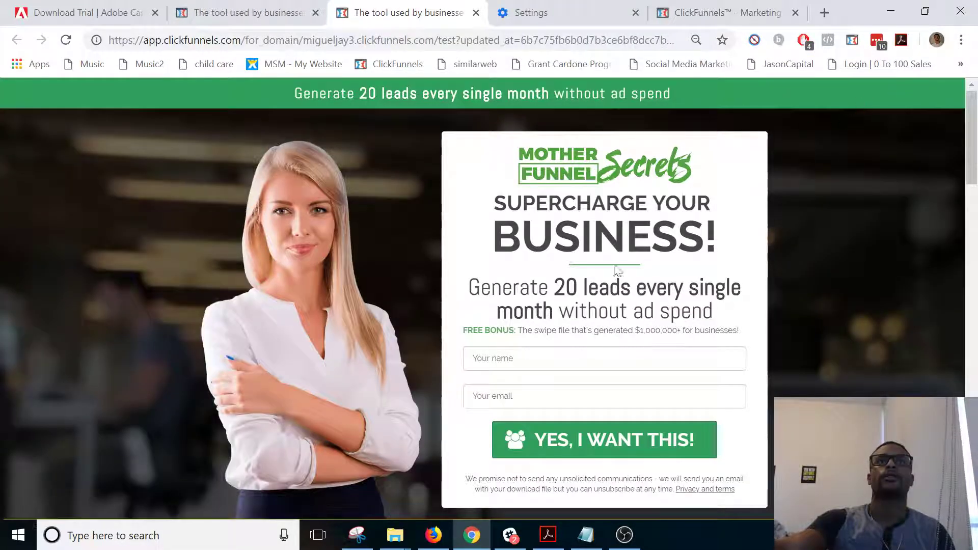
# Examine in the preview how the sticky video behaves along the whole optin page.
pyautogui.scroll(-9, 455, 256)
pyautogui.scroll(6, 452, 252)
pyautogui.scroll(3, 305, 229)
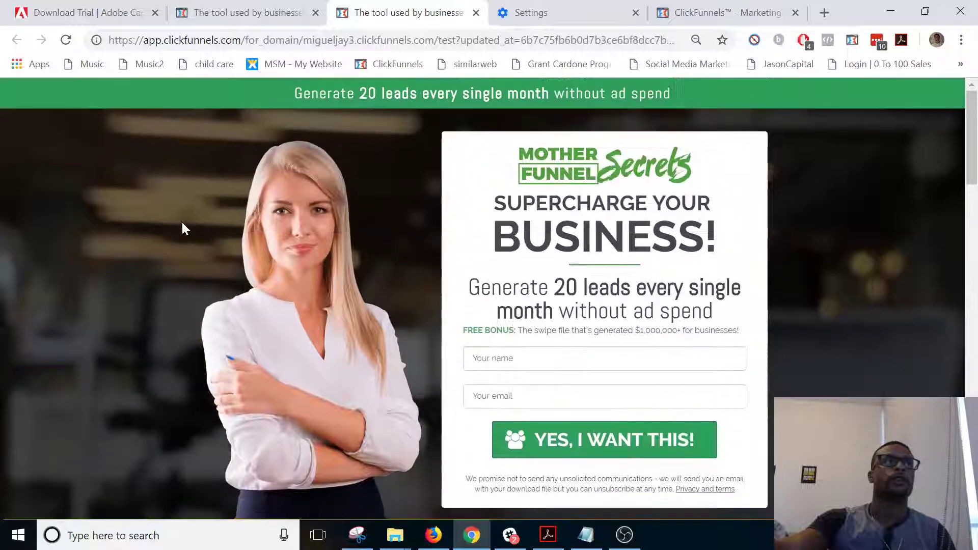
pyautogui.scroll(-10, 183, 224)
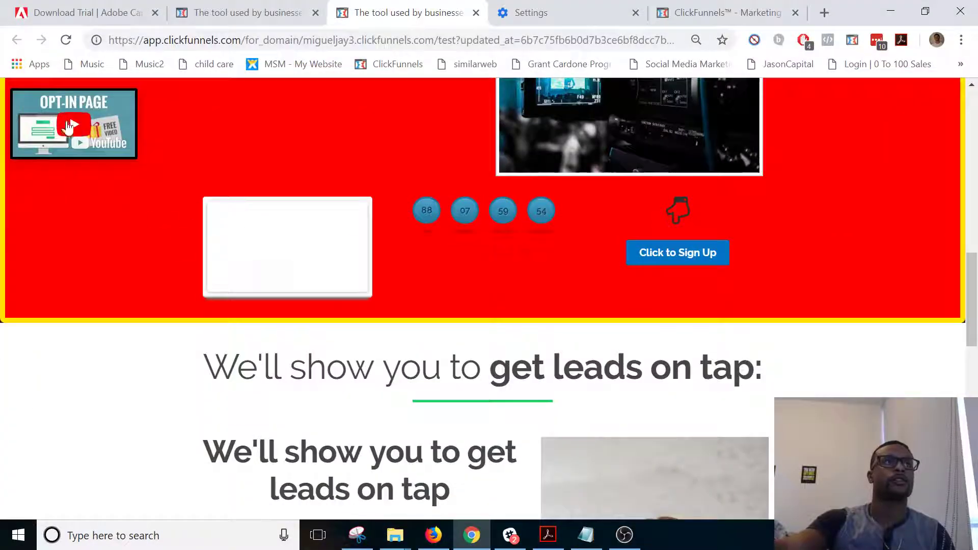
pyautogui.scroll(-15, 142, 153)
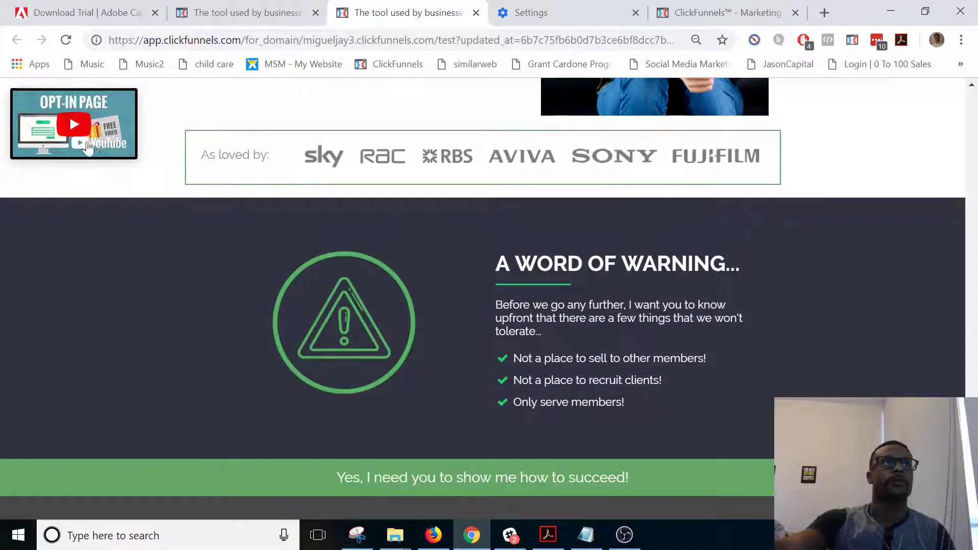
pyautogui.scroll(12, 204, 179)
pyautogui.scroll(10, 295, 181)
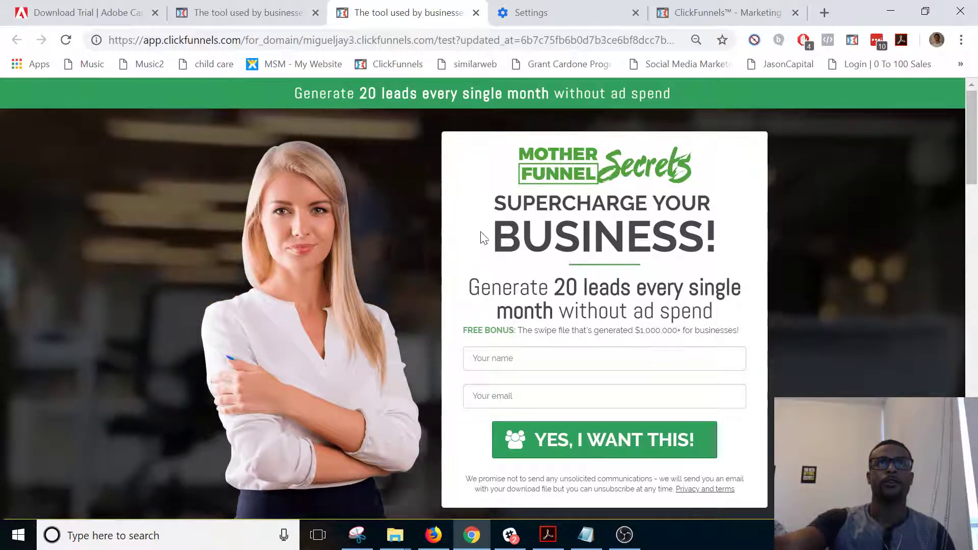
pyautogui.scroll(-8, 405, 198)
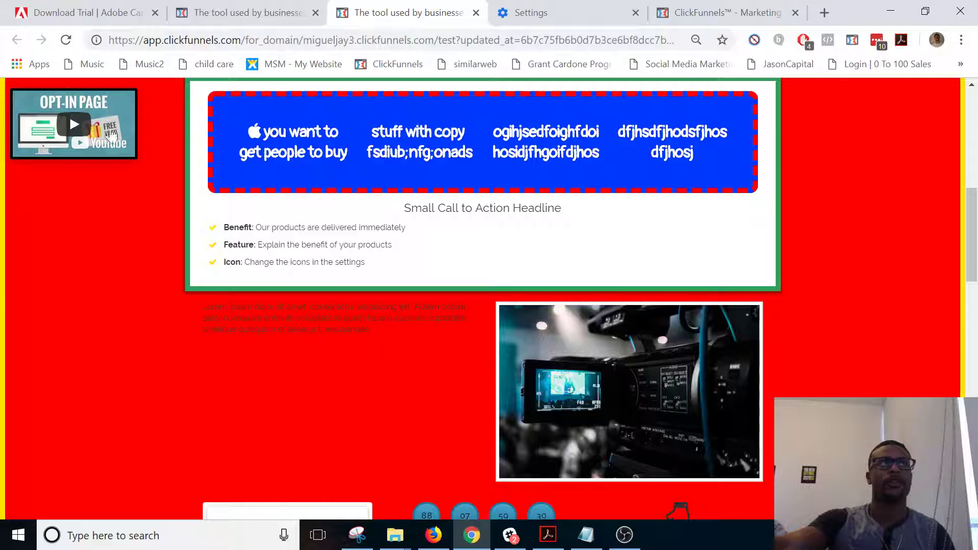
pyautogui.scroll(-4, 173, 166)
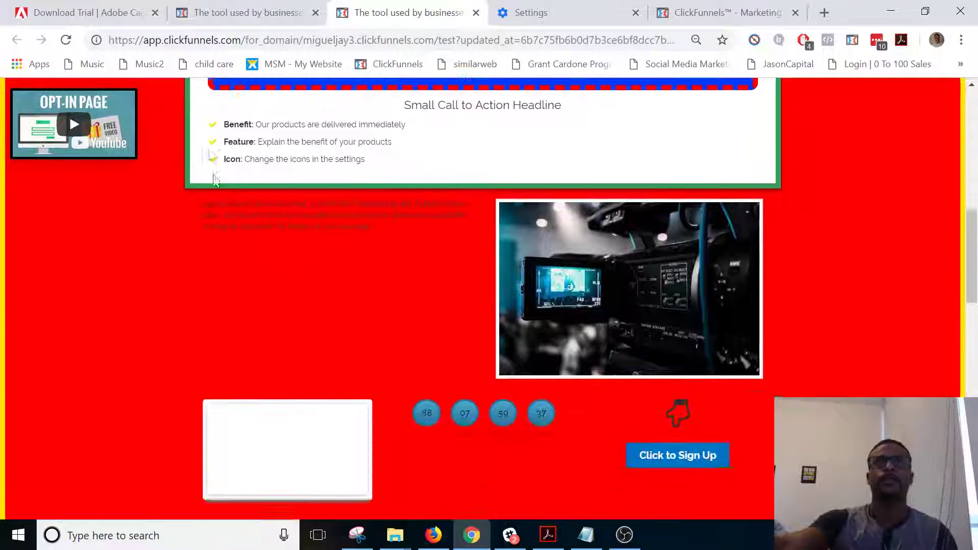
# Examine the countdown, hand icon, sign-up button, paragraph and bullet list in the page preview.
pyautogui.moveTo(419, 288); pyautogui.dragTo(527, 305)
pyautogui.click(538, 304)
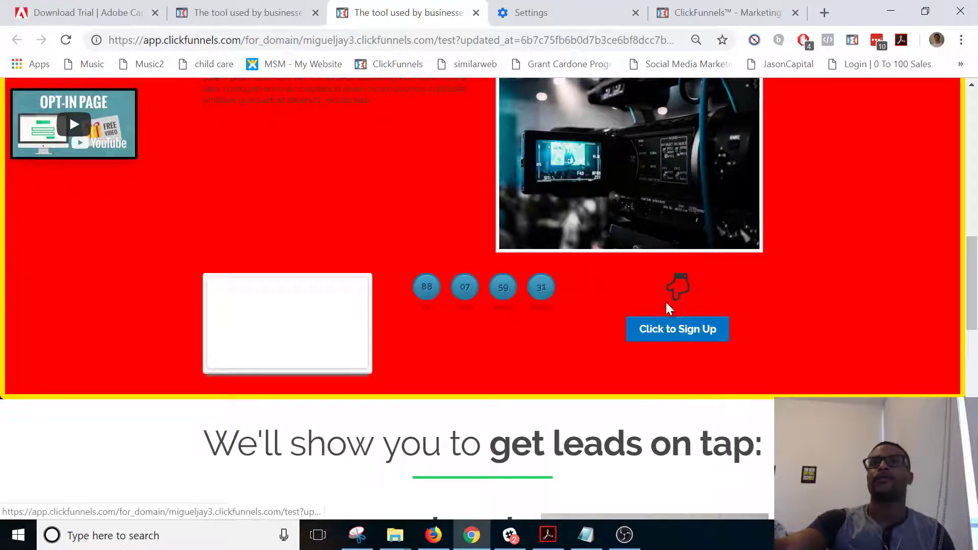
pyautogui.scroll(4, 662, 336)
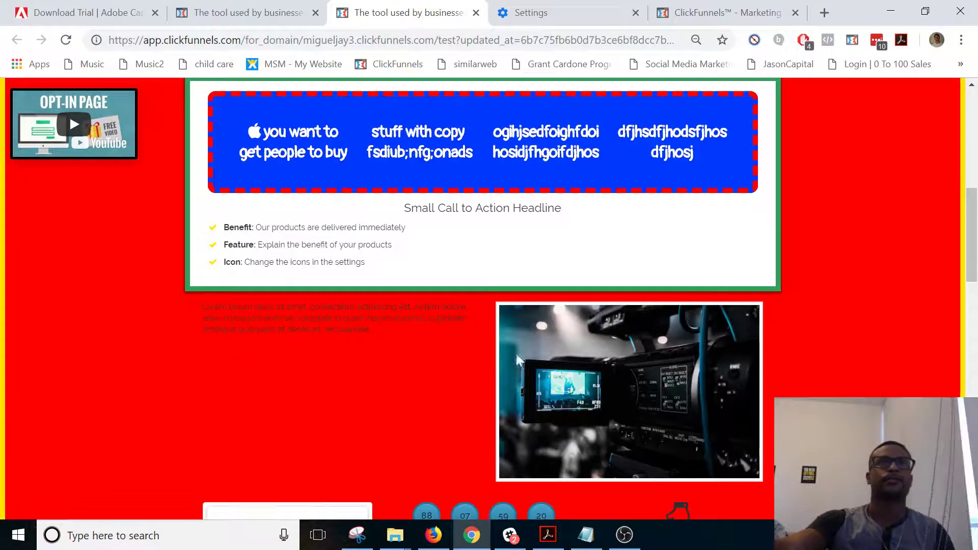
pyautogui.moveTo(397, 339); pyautogui.dragTo(223, 262)
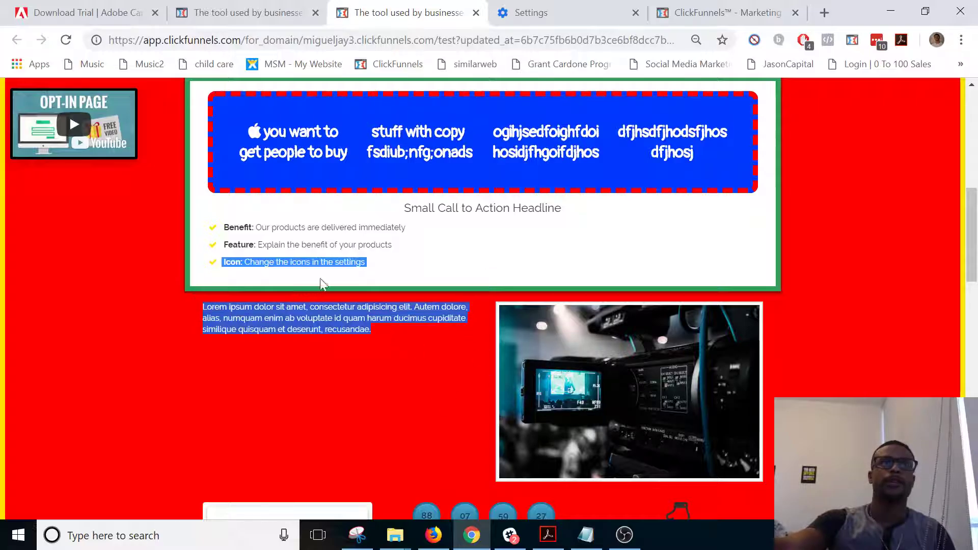
pyautogui.scroll(7, 333, 312)
pyautogui.scroll(-6, 493, 250)
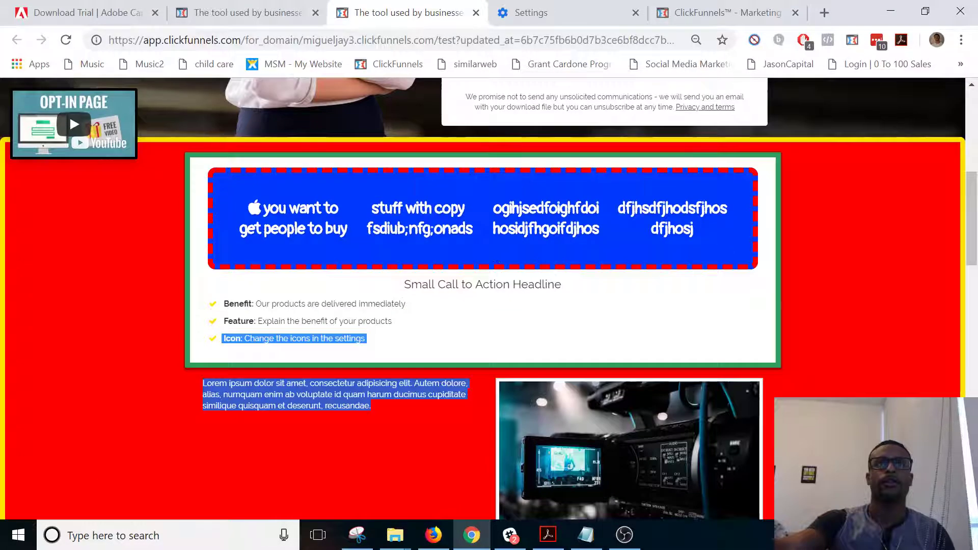
pyautogui.moveTo(387, 304); pyautogui.dragTo(392, 304)
pyautogui.scroll(5, 596, 407)
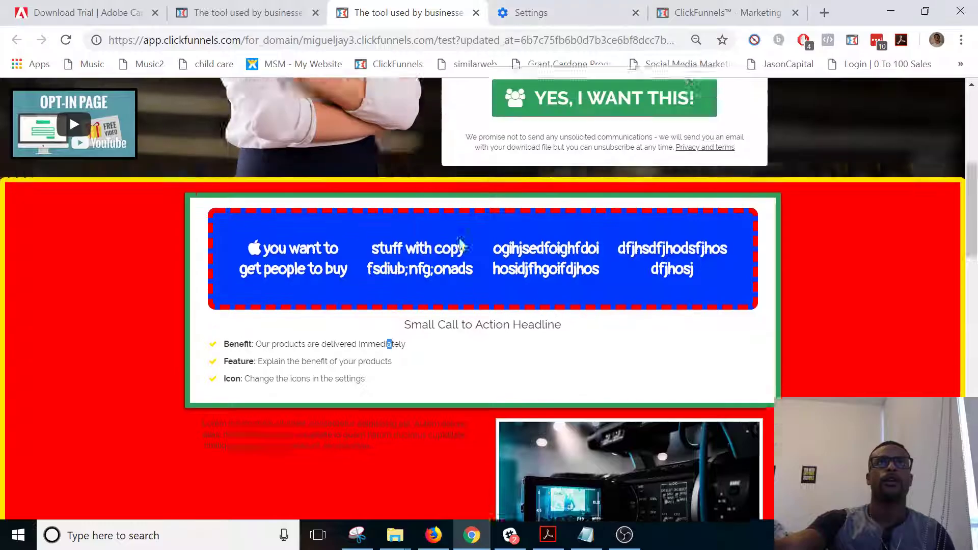
# Test the pop-up of the YES, I WANT THIS! button in the preview, close it, and return to the page editor.
pyautogui.click(582, 352)
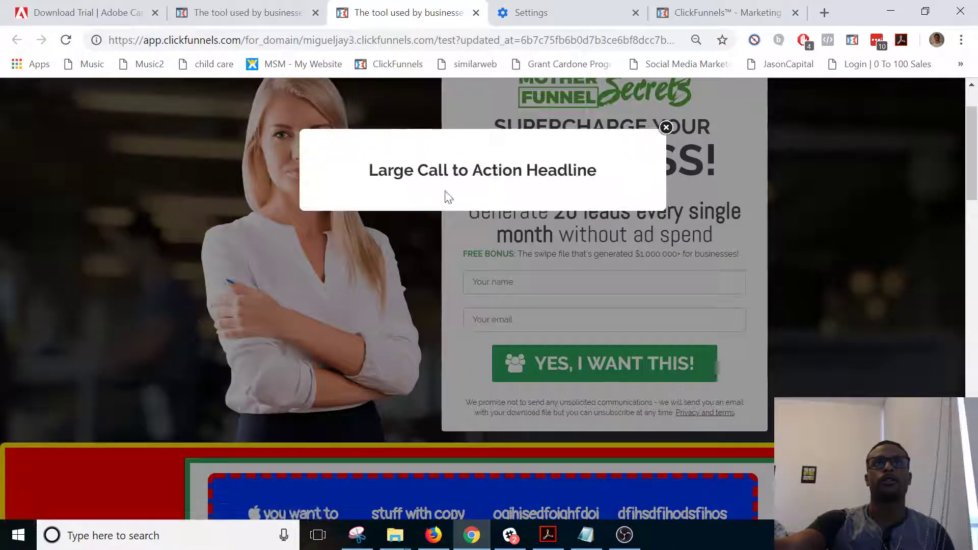
pyautogui.click(667, 129)
pyautogui.scroll(-15, 570, 233)
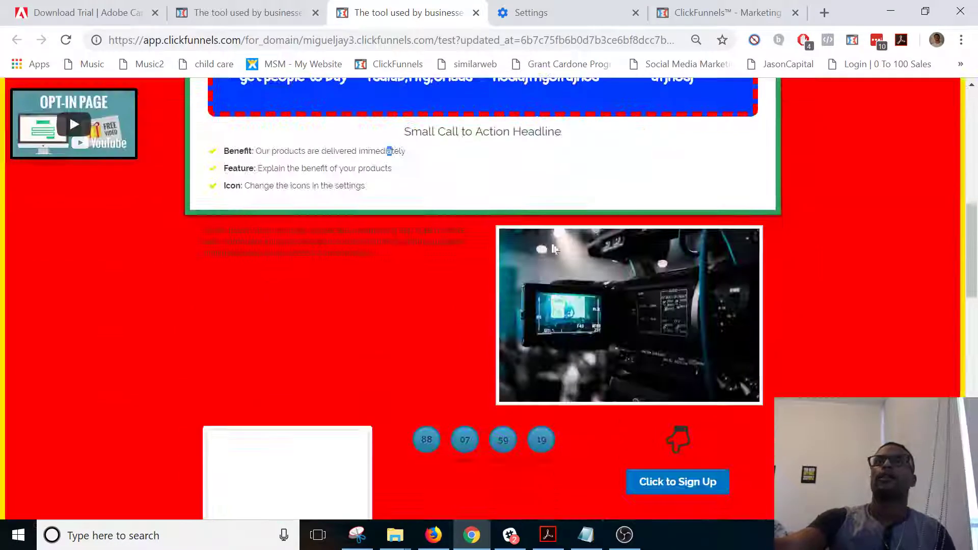
pyautogui.scroll(8, 570, 233)
pyautogui.click(280, 19)
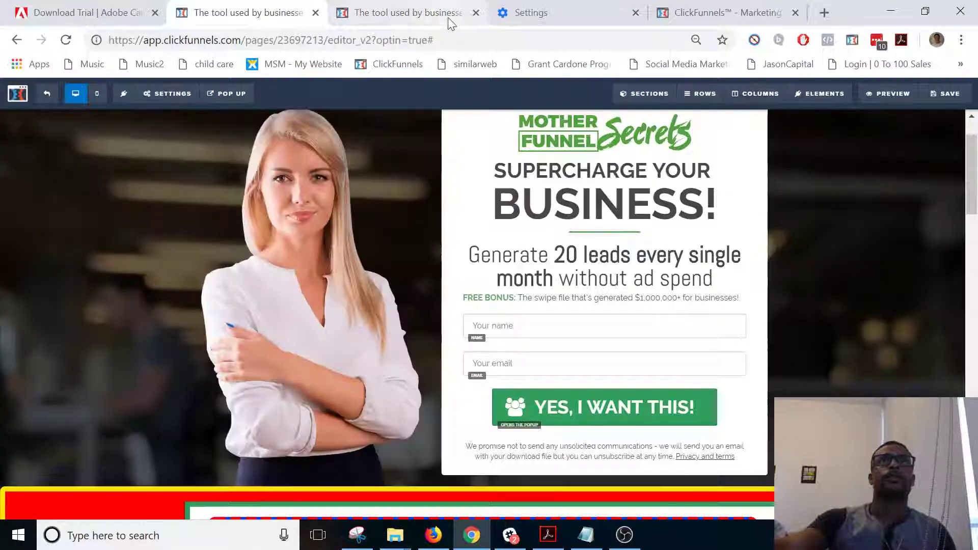
# Close the leftover preview tab and add a full-width section directly below the red section with the yellow border.
pyautogui.click(475, 13)
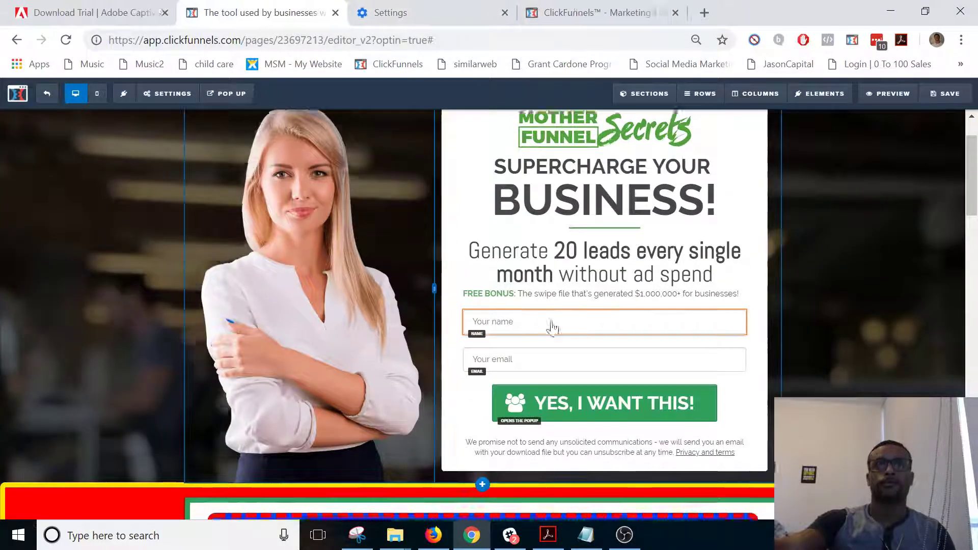
pyautogui.scroll(-10, 551, 316)
pyautogui.scroll(3, 551, 298)
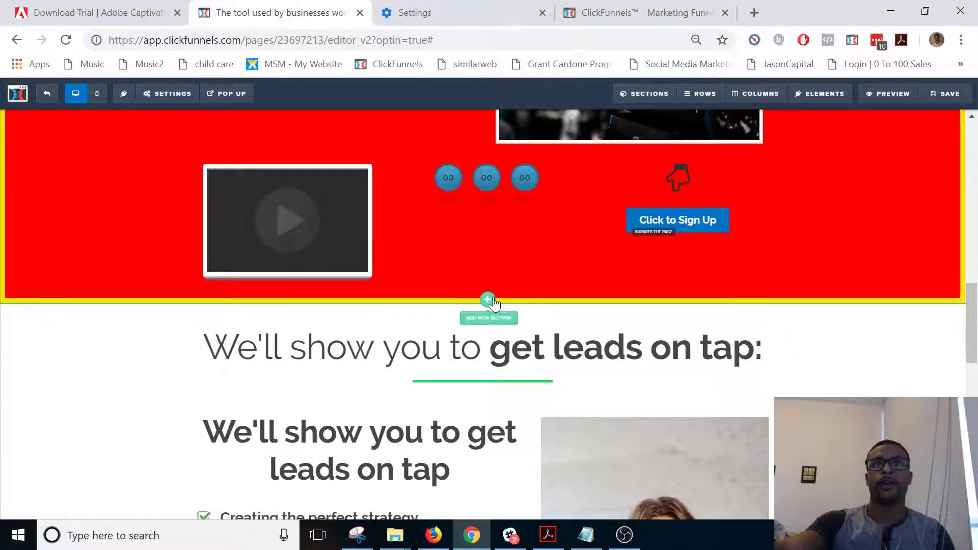
pyautogui.scroll(10, 481, 305)
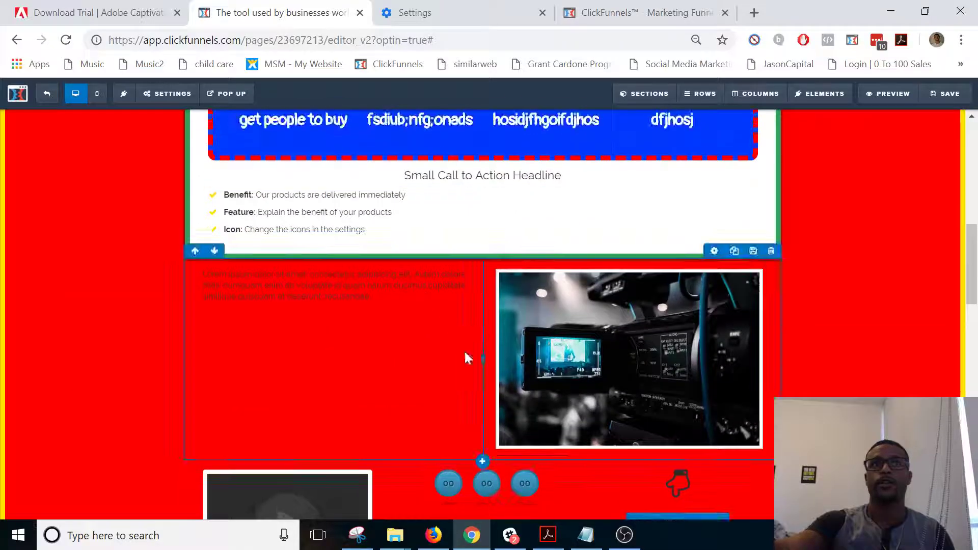
pyautogui.scroll(-5, 410, 238)
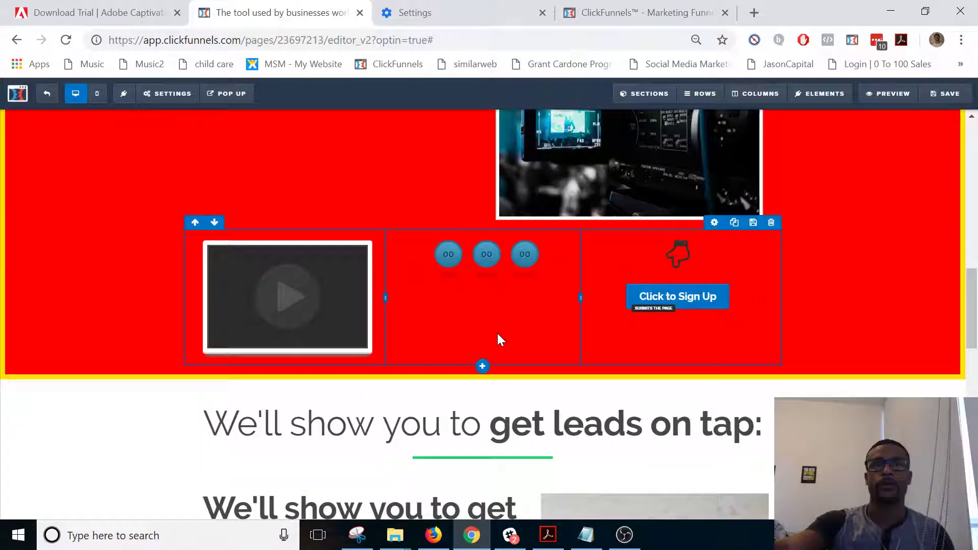
pyautogui.click(487, 376)
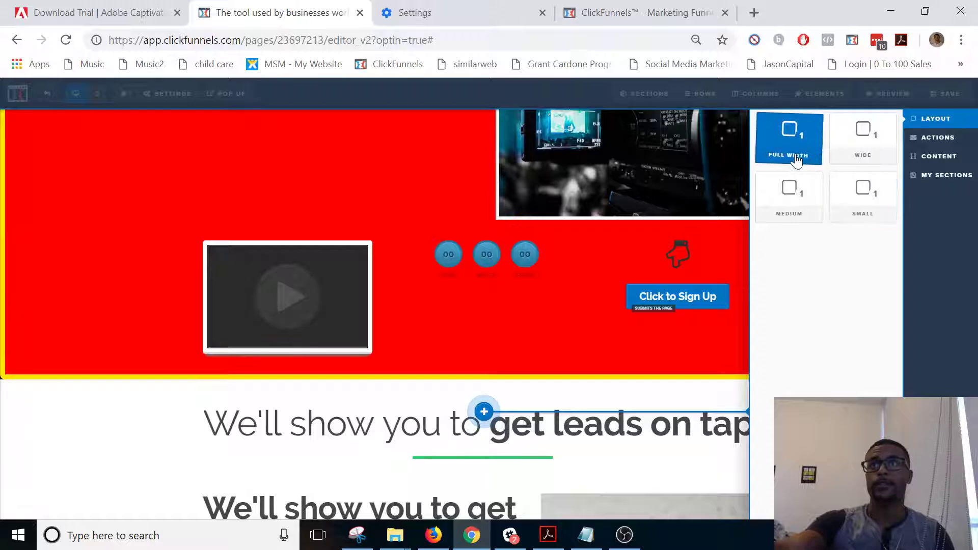
pyautogui.click(795, 152)
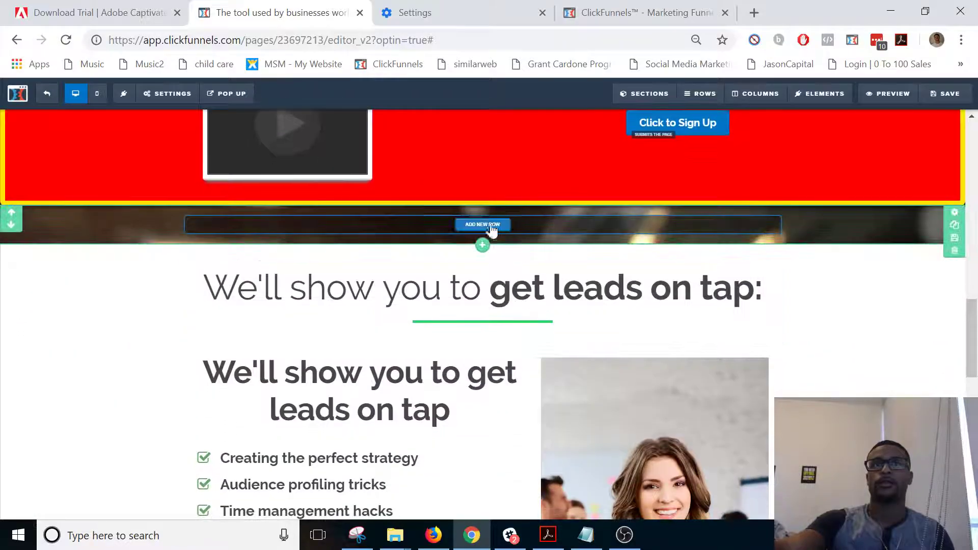
# Add a one-column row to the new empty section and place a headline element in it.
pyautogui.click(484, 225)
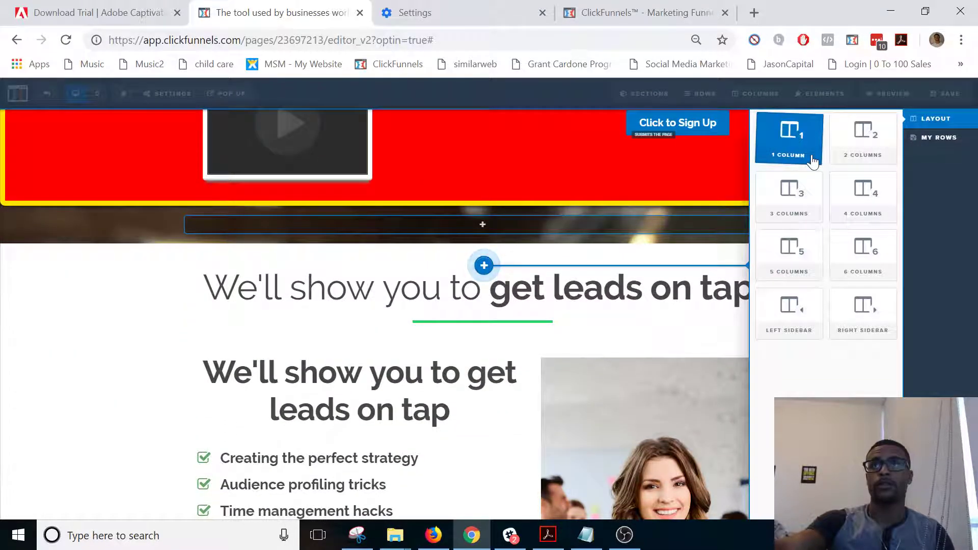
pyautogui.click(812, 161)
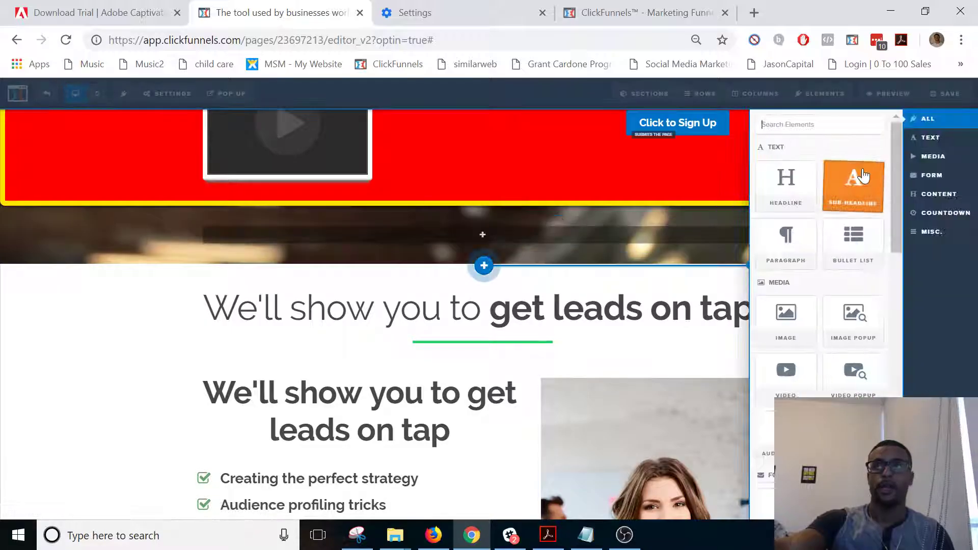
pyautogui.click(786, 186)
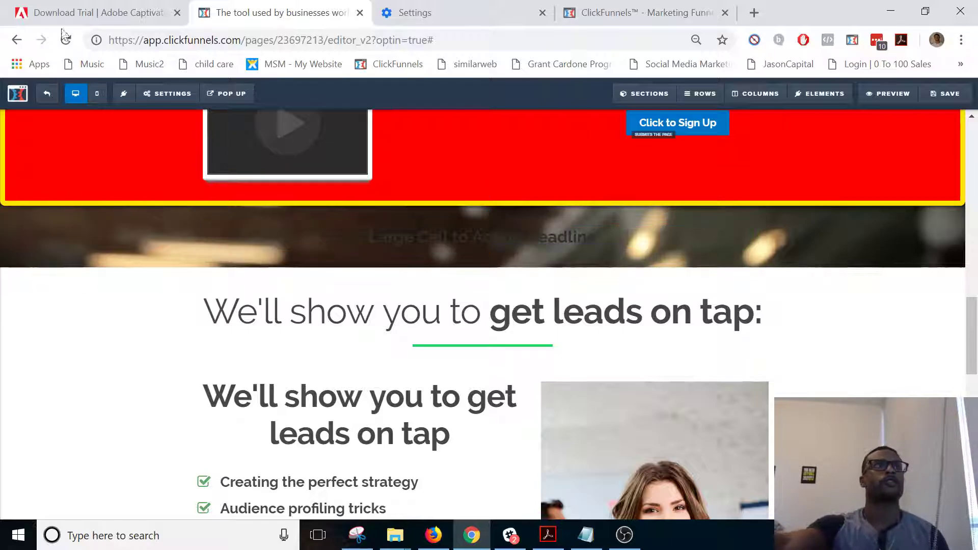
pyautogui.click(168, 93)
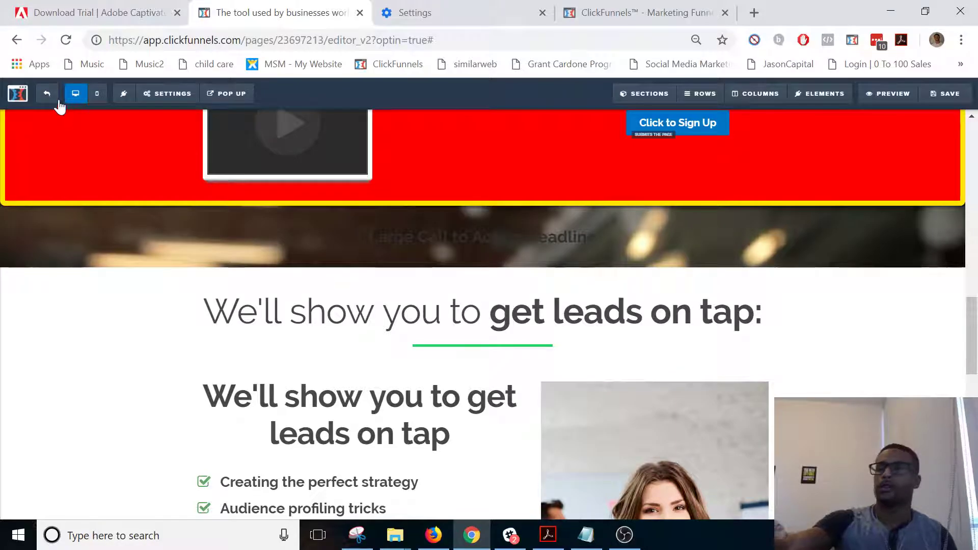
pyautogui.click(625, 535)
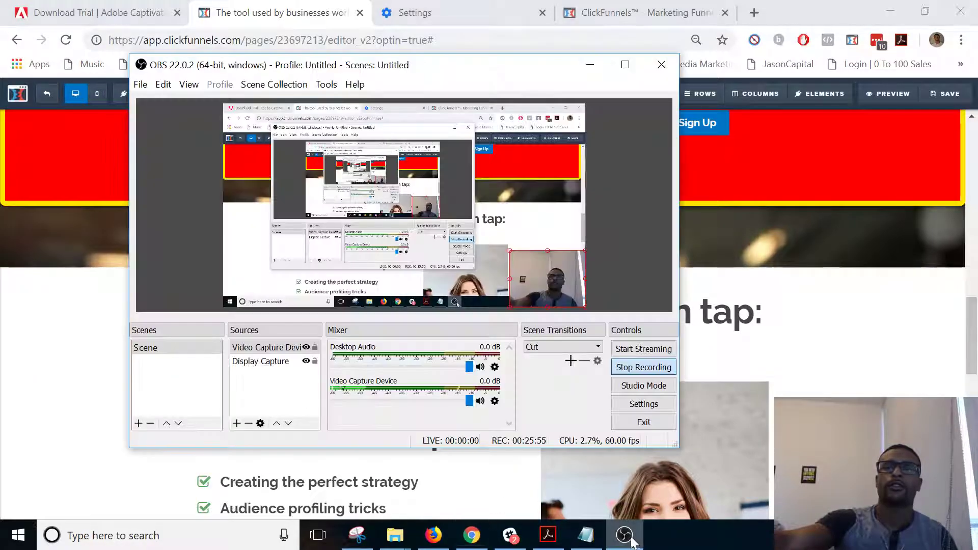